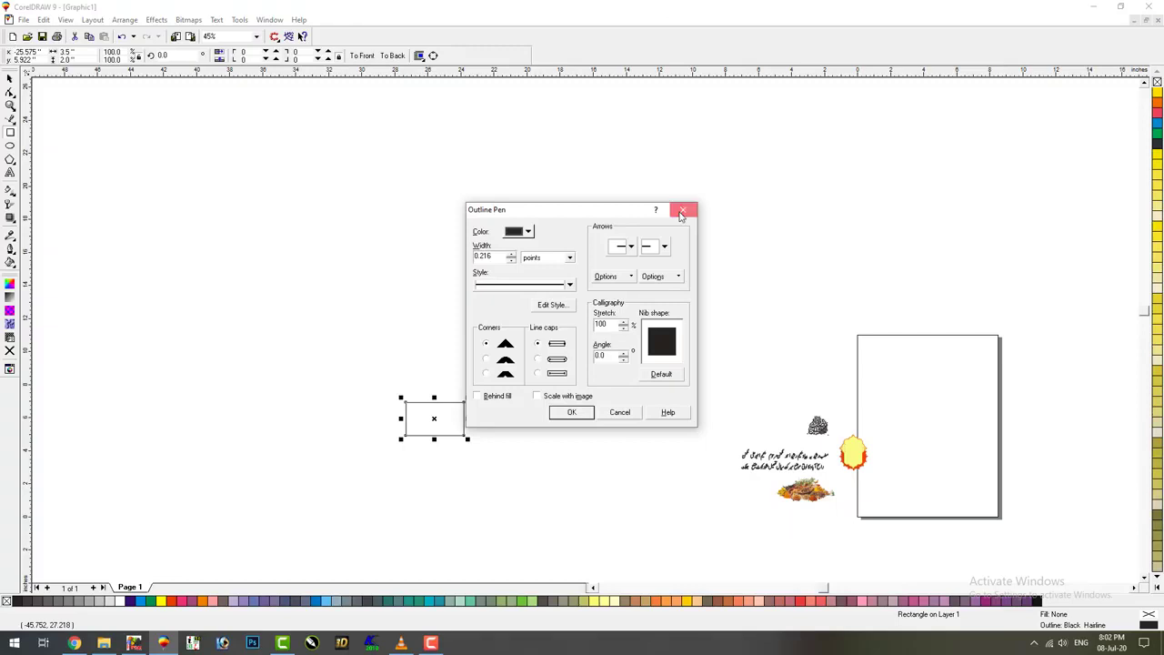
Nest a 92.857% copy (3.25 × 1.75 in) inside the 3.5 × 2.0 rectangle and move the pair up
click(683, 212)
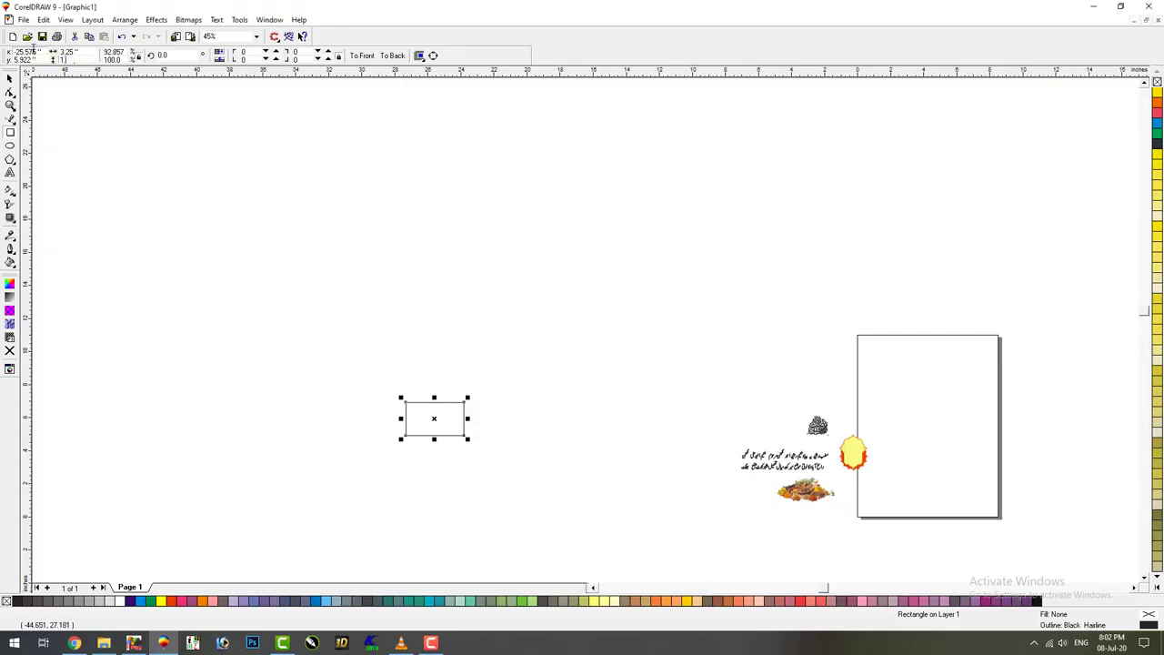
key(Return)
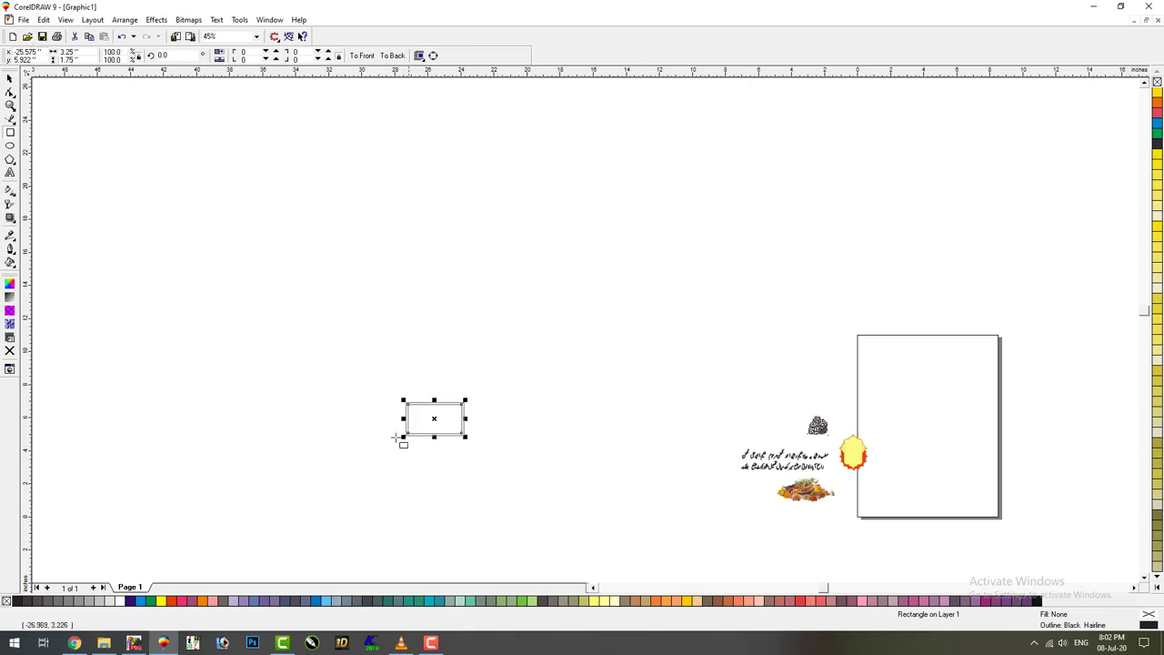
drag(361, 379, 504, 455)
drag(446, 421, 546, 398)
click(518, 476)
key(F4)
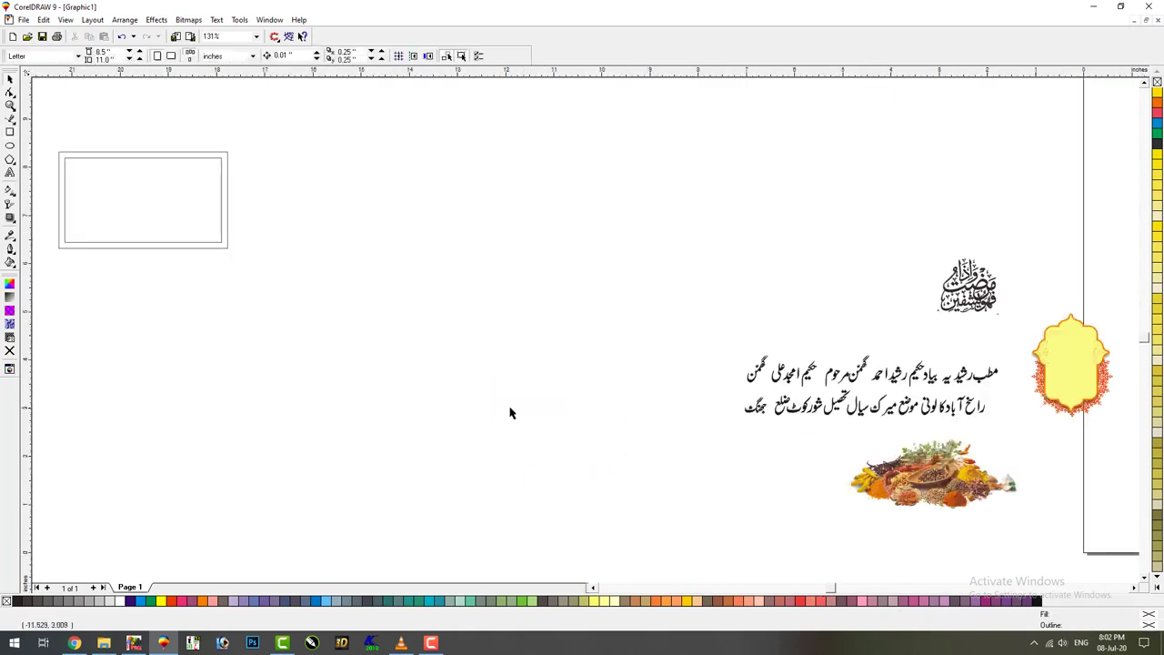
drag(142, 219, 591, 258)
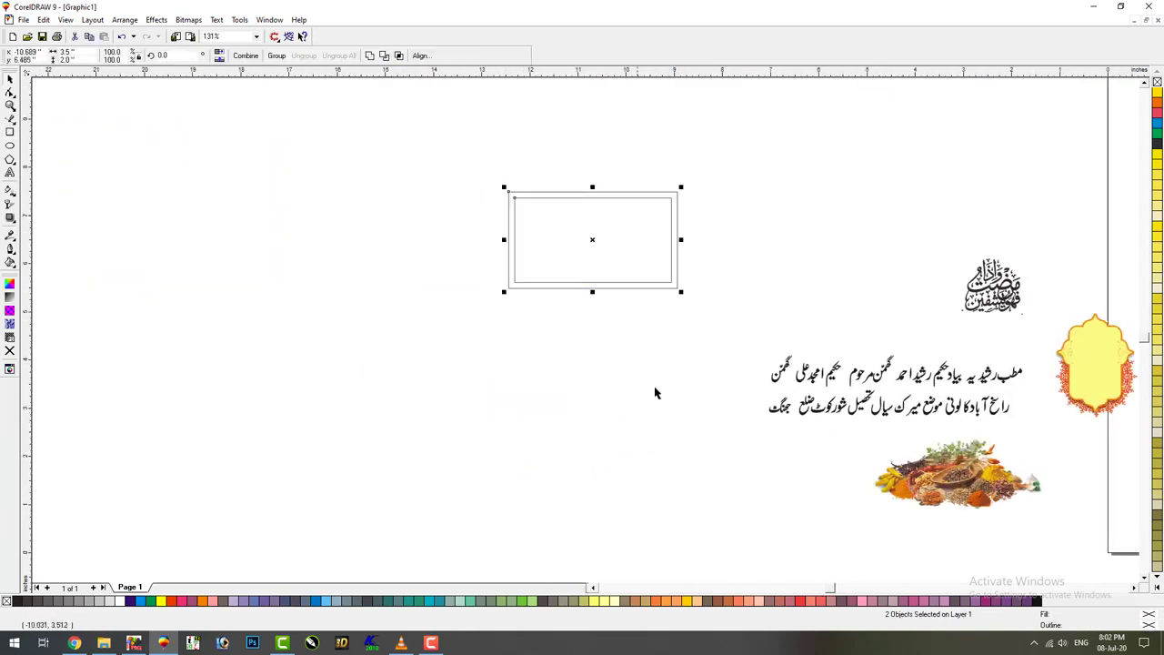
Shift the letter pieces of رشیدیہ so the word overlaps مطب as one compact title
click(833, 394)
key(F2)
drag(1043, 347, 946, 404)
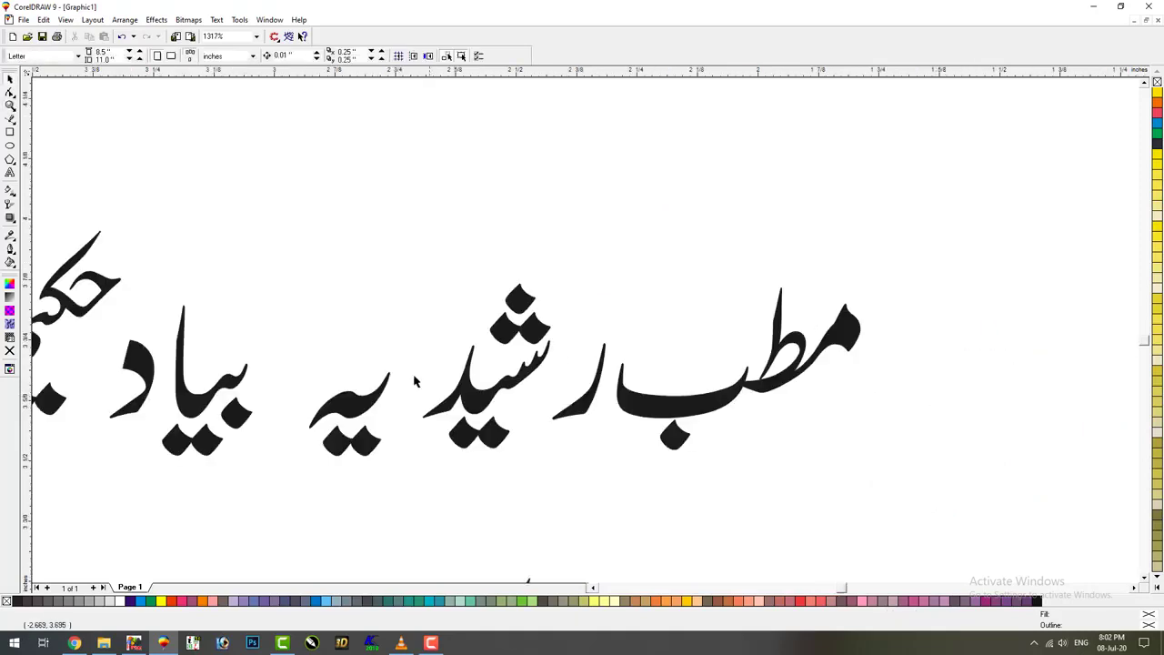
key(space)
click(373, 411)
drag(373, 411, 452, 344)
drag(589, 406, 550, 404)
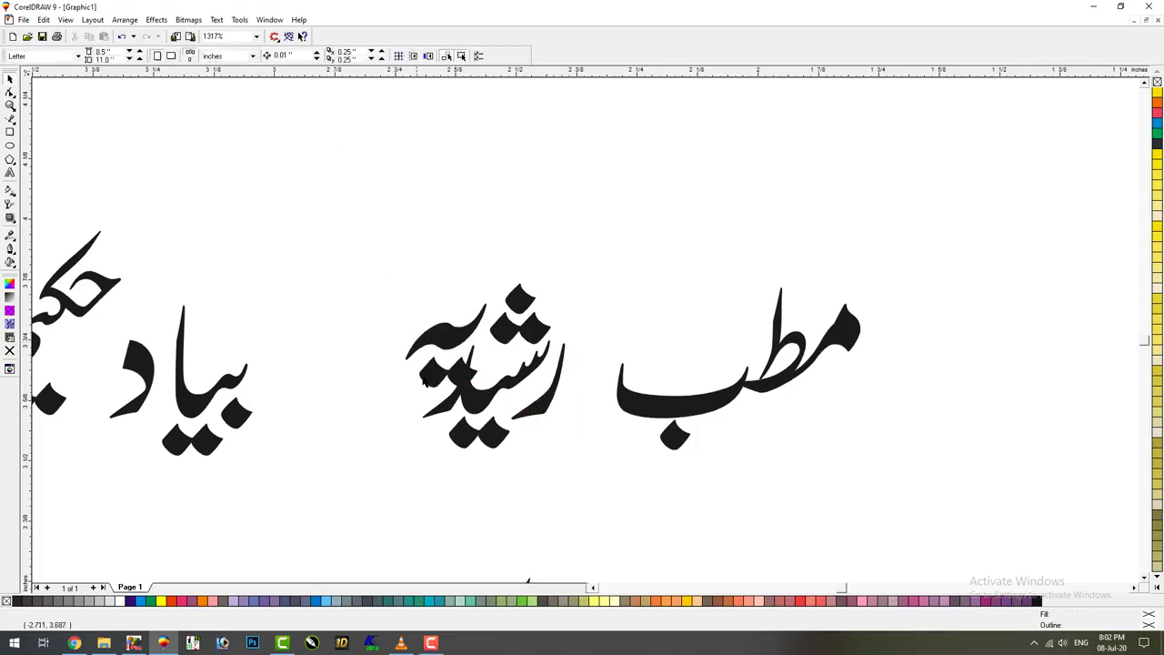
drag(403, 384, 401, 391)
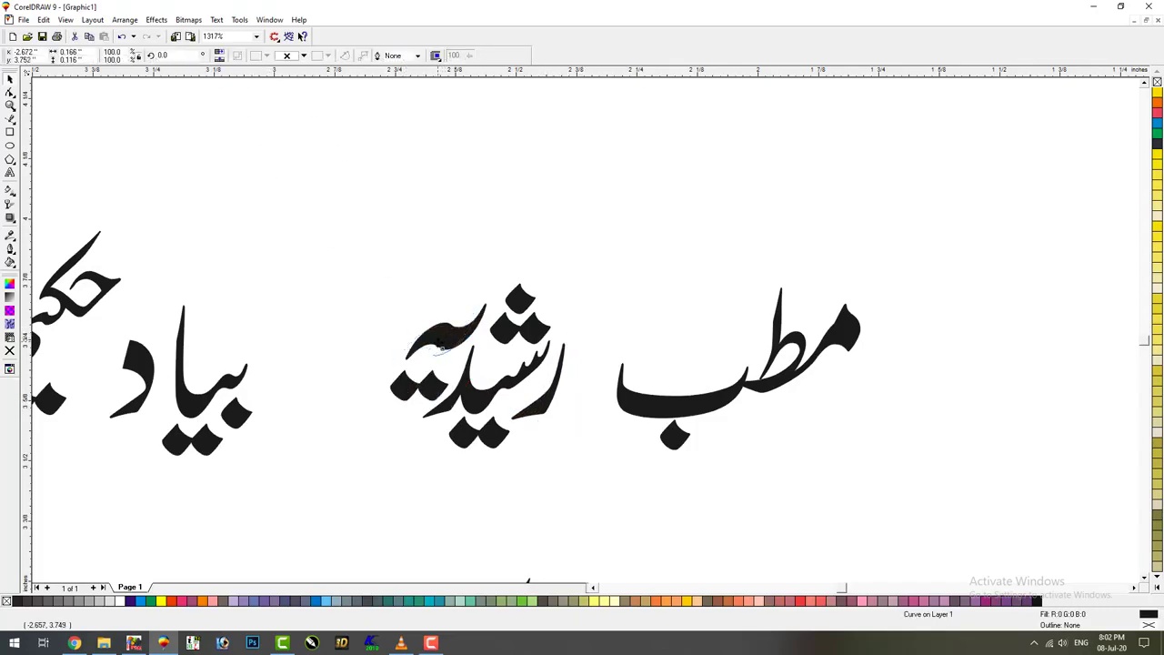
drag(434, 347, 401, 397)
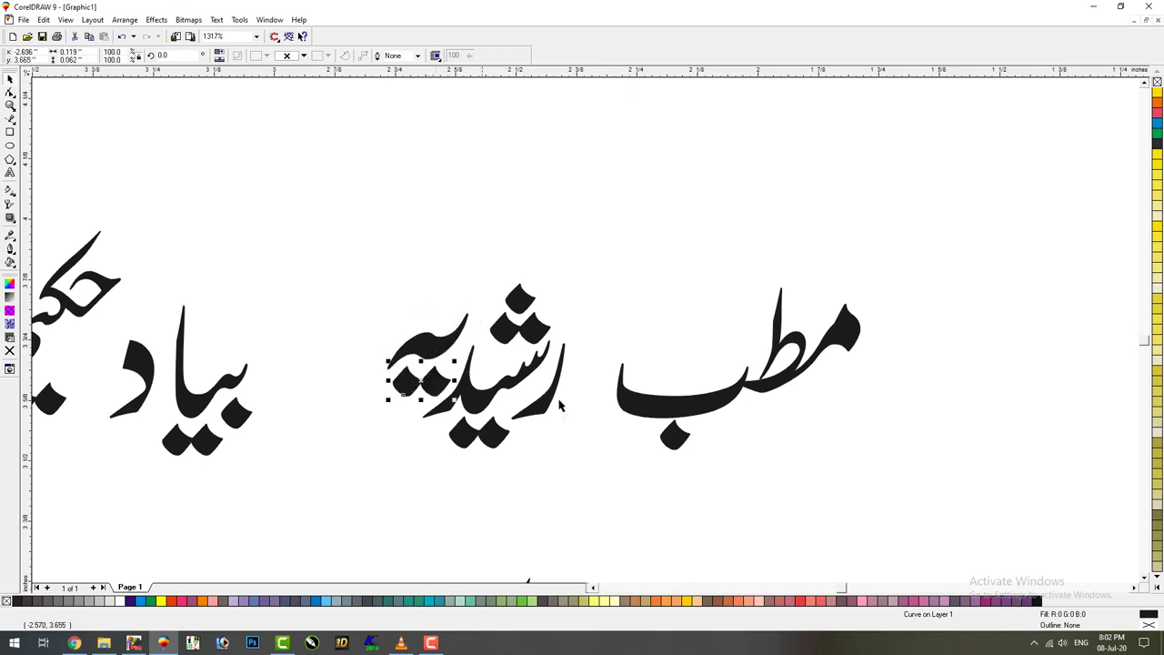
drag(614, 232, 368, 468)
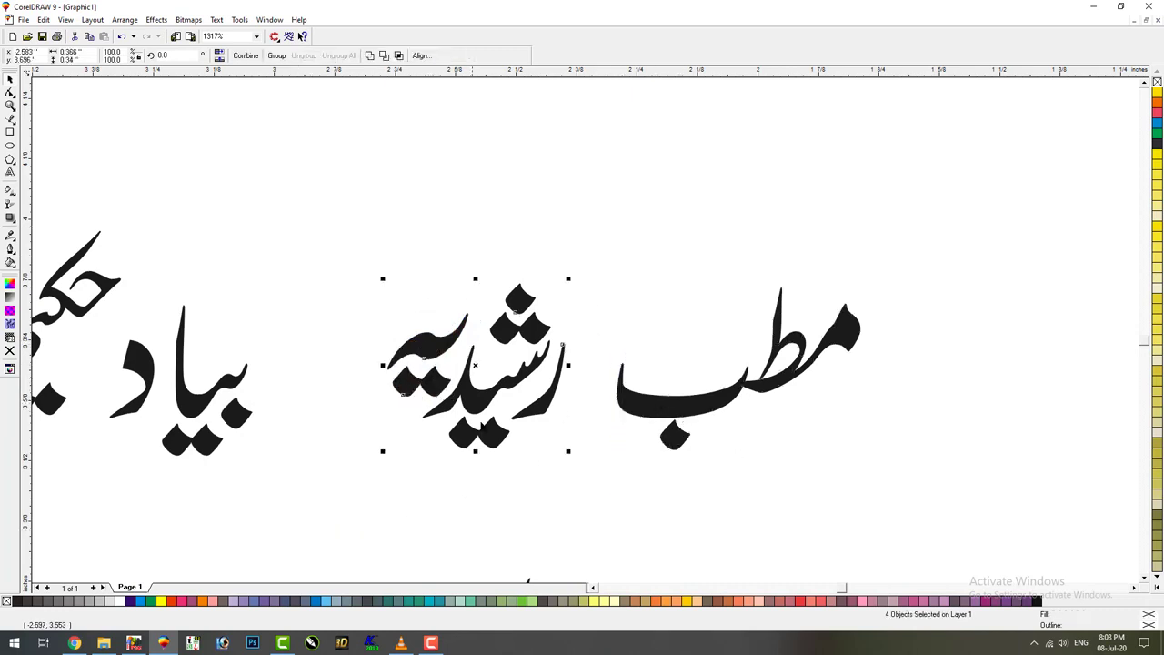
drag(597, 370, 796, 311)
drag(582, 218, 597, 233)
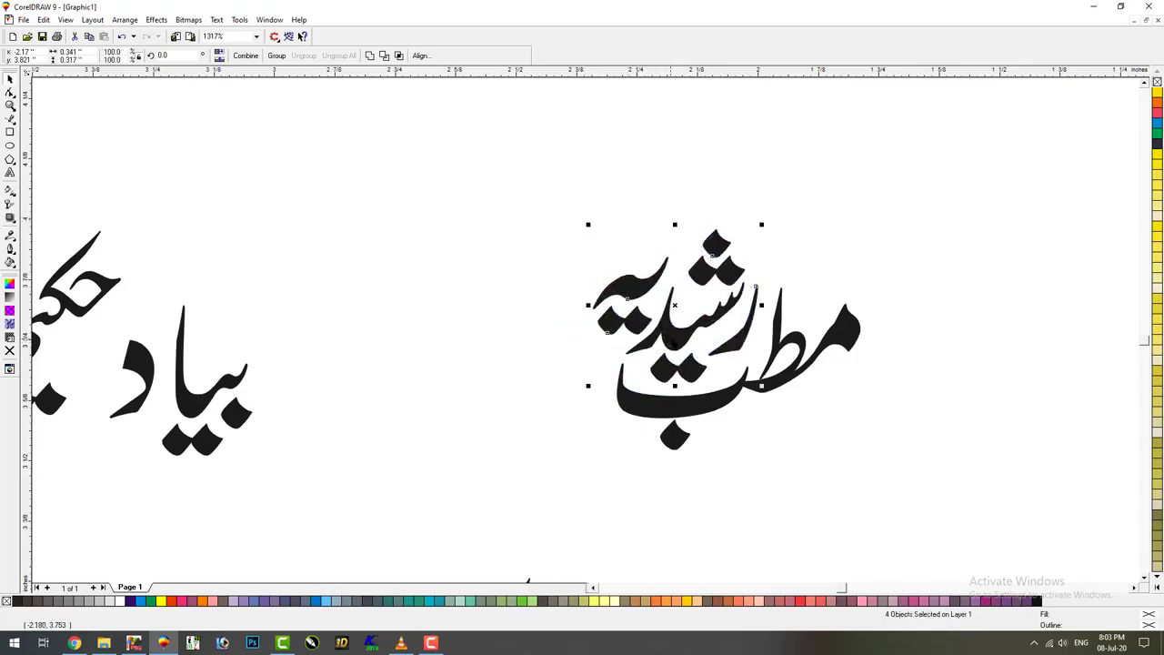
drag(668, 339, 675, 343)
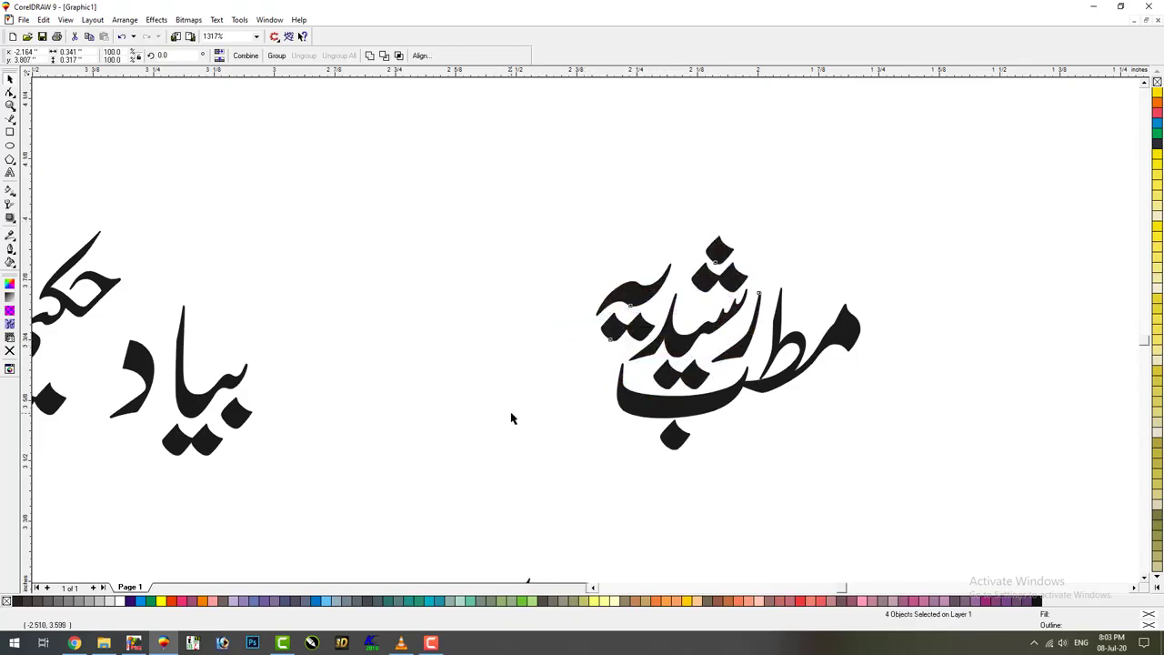
Duplicate the composed title up and left and scale the copy to about 0.44 × 0.29 inch
drag(506, 212, 926, 486)
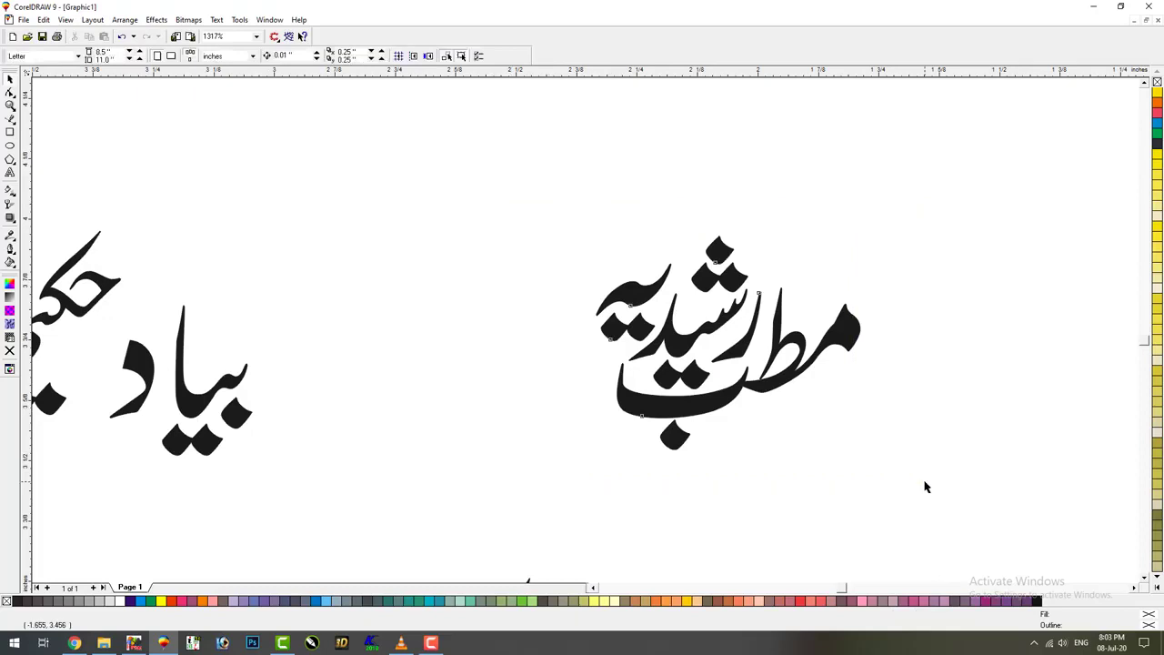
click(786, 395)
drag(821, 435, 915, 500)
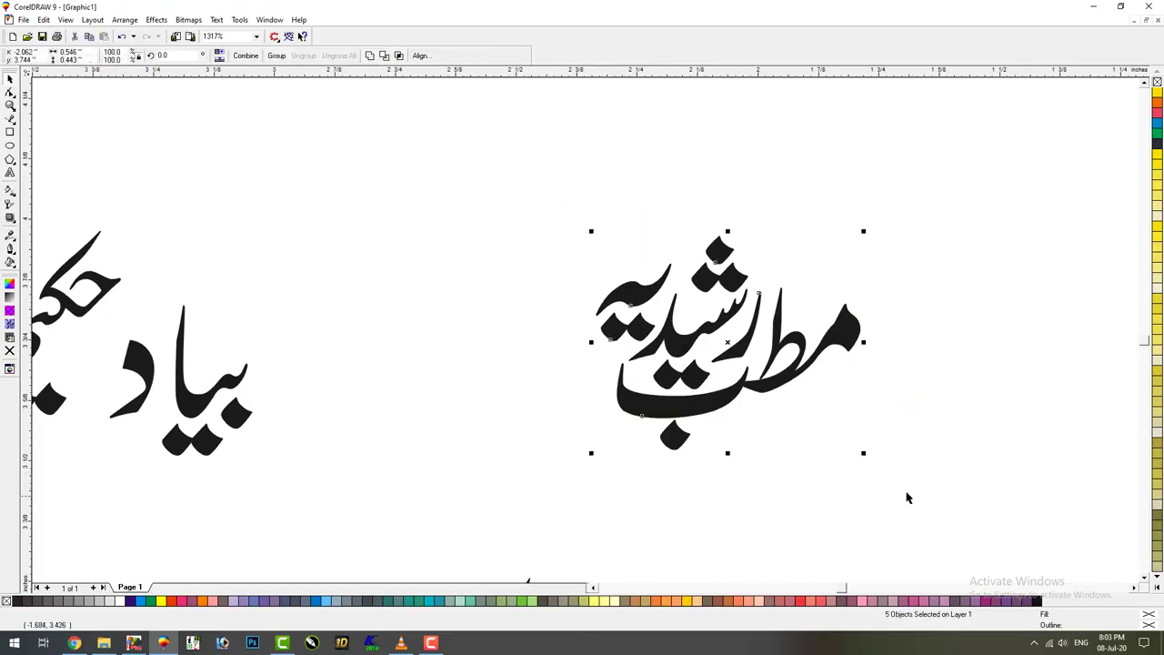
click(687, 478)
drag(889, 457, 923, 502)
drag(709, 336, 424, 206)
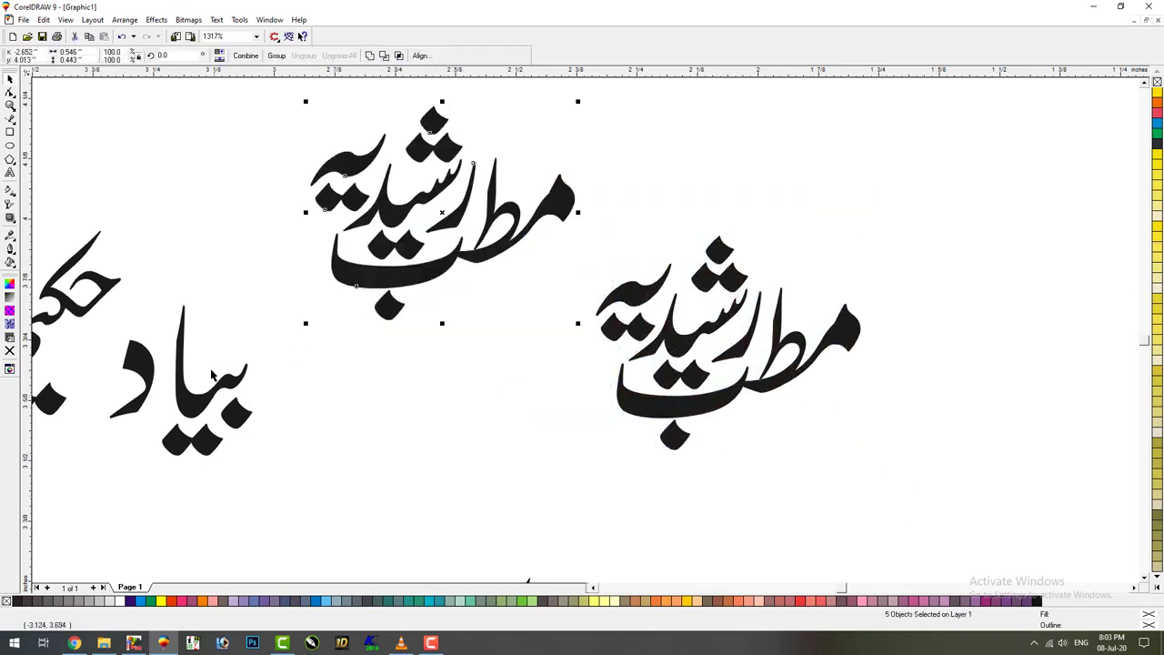
drag(581, 101, 533, 135)
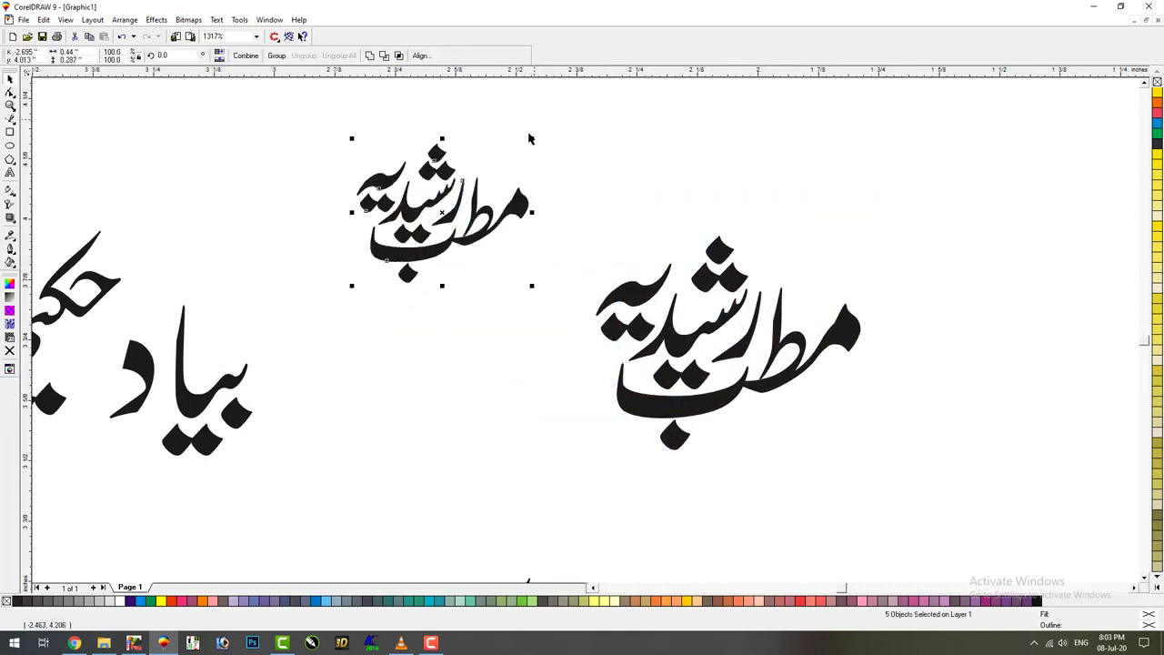
scroll(195, 136, up, 2)
drag(375, 158, 828, 373)
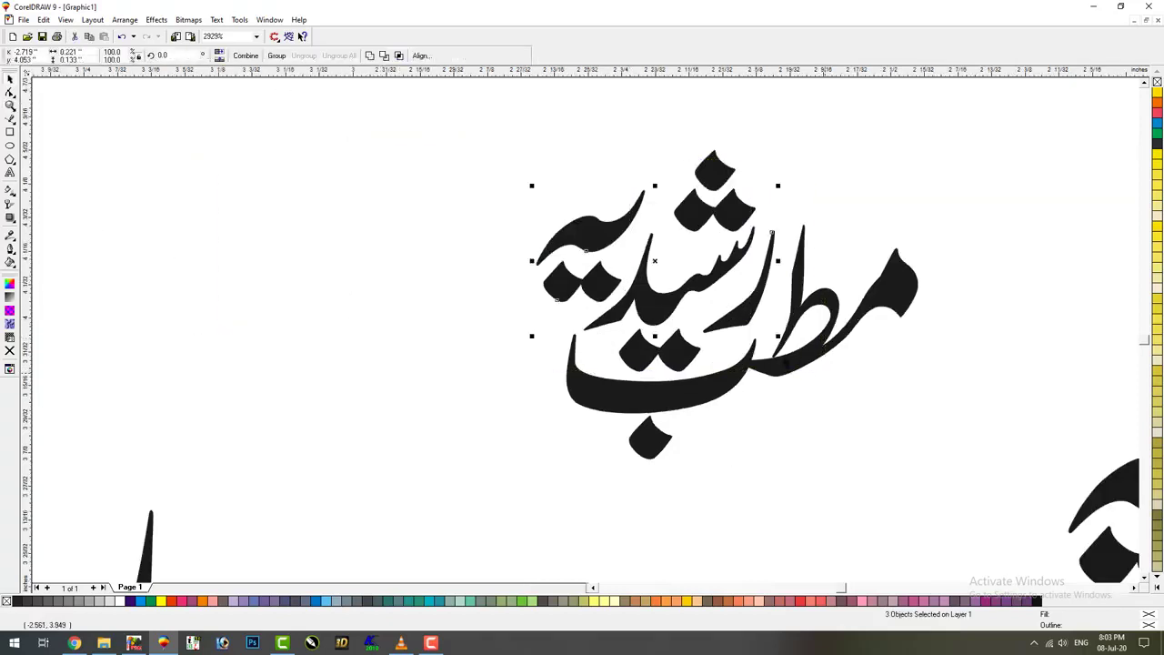
Lay the copy's letter curves out in a flat horizontal line and slightly shrink the مطب curve
drag(655, 315, 438, 394)
key(ctrl+z)
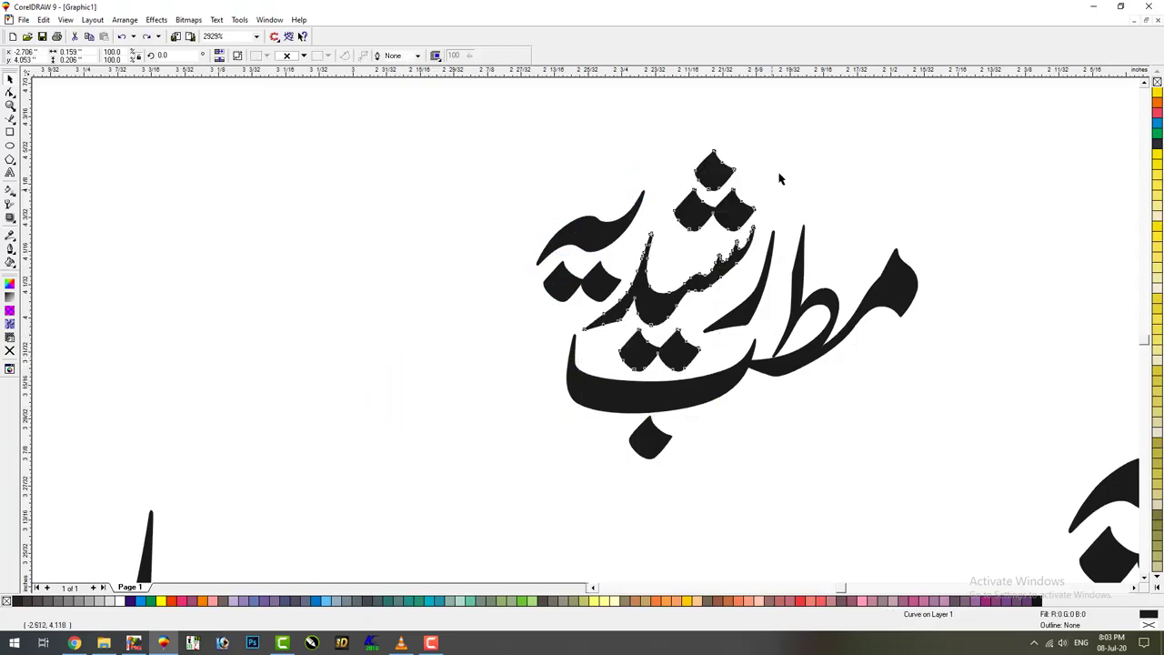
drag(823, 113, 520, 382)
drag(559, 326, 363, 428)
click(503, 439)
click(382, 309)
shift+click(382, 364)
click(618, 419)
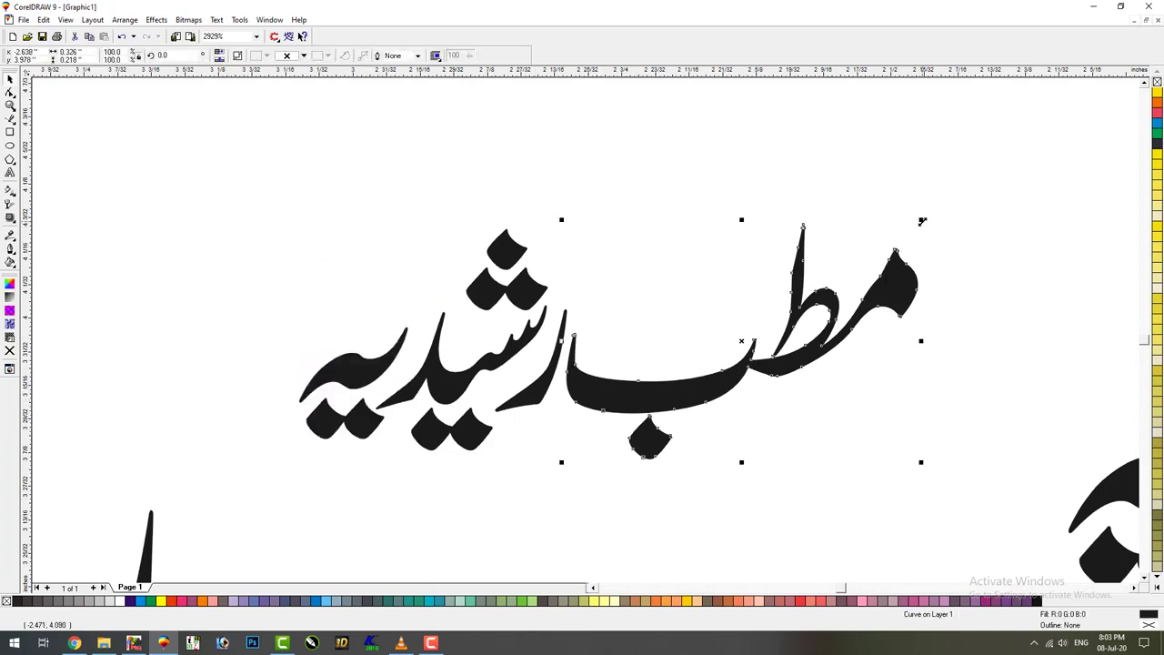
drag(921, 222, 898, 235)
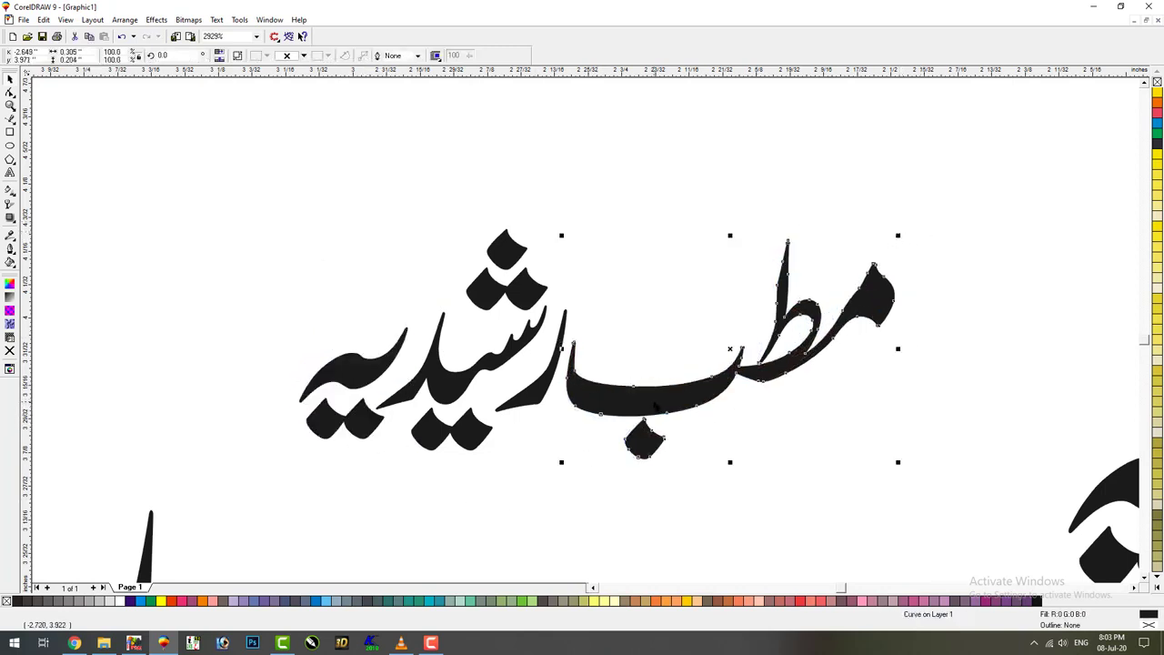
key(Escape)
scroll(652, 446, down, 2)
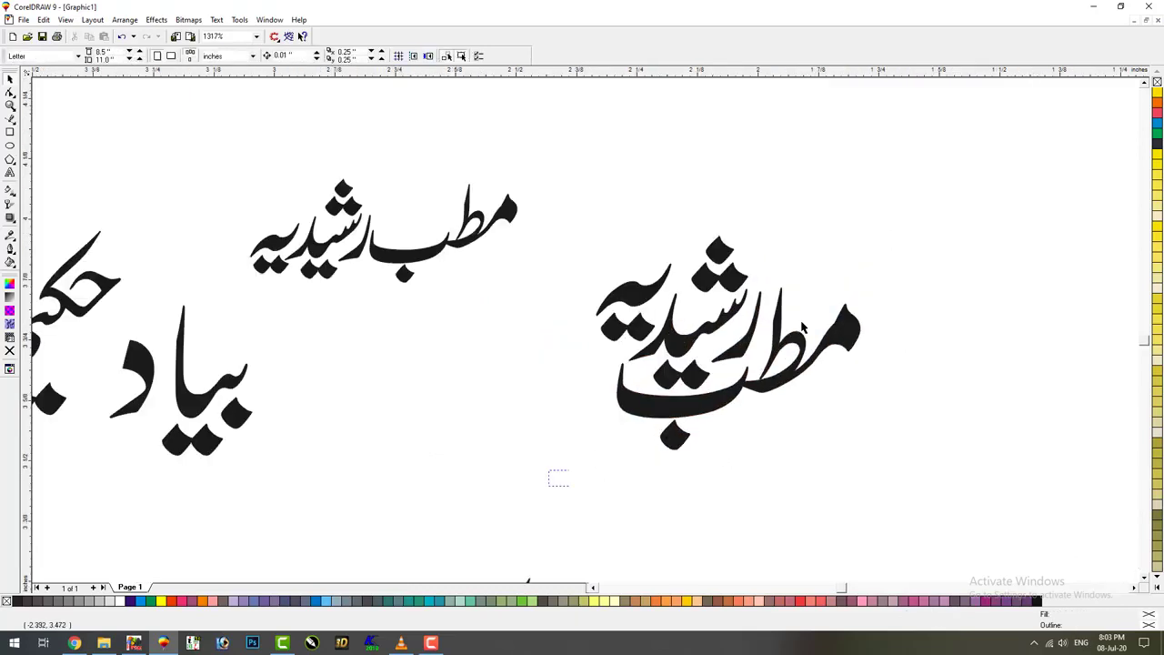
drag(548, 486, 911, 223)
key(F4)
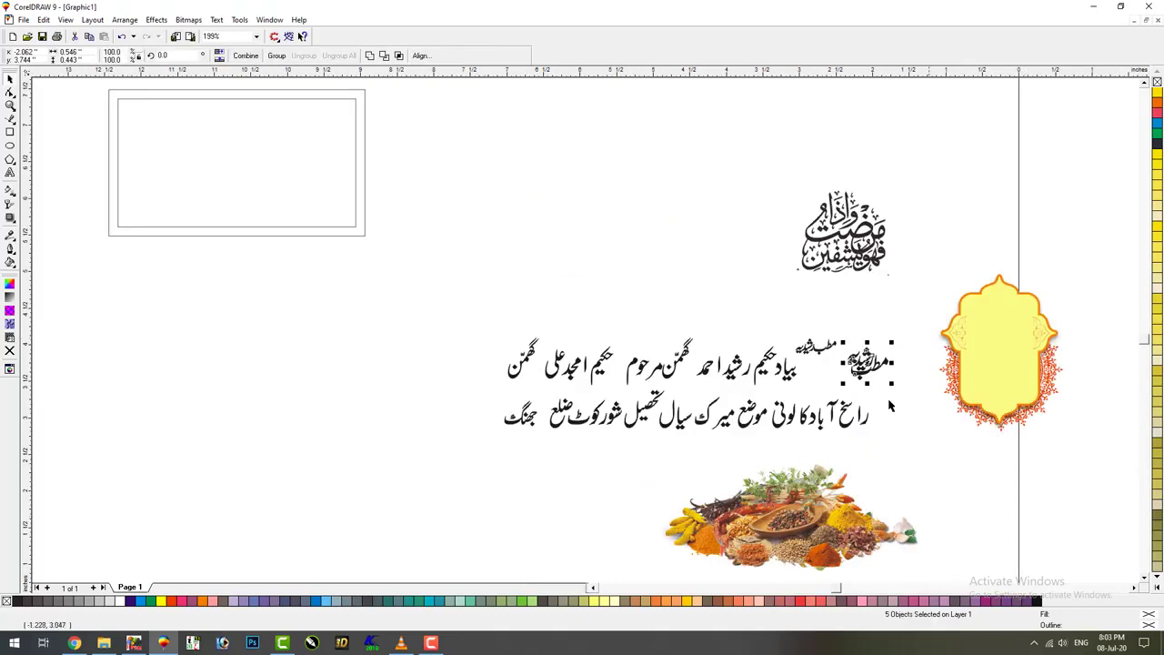
Enlarge the stacked title, move it up-left and combine it into one curve
drag(895, 343, 389, 93)
key(ctrl+l)
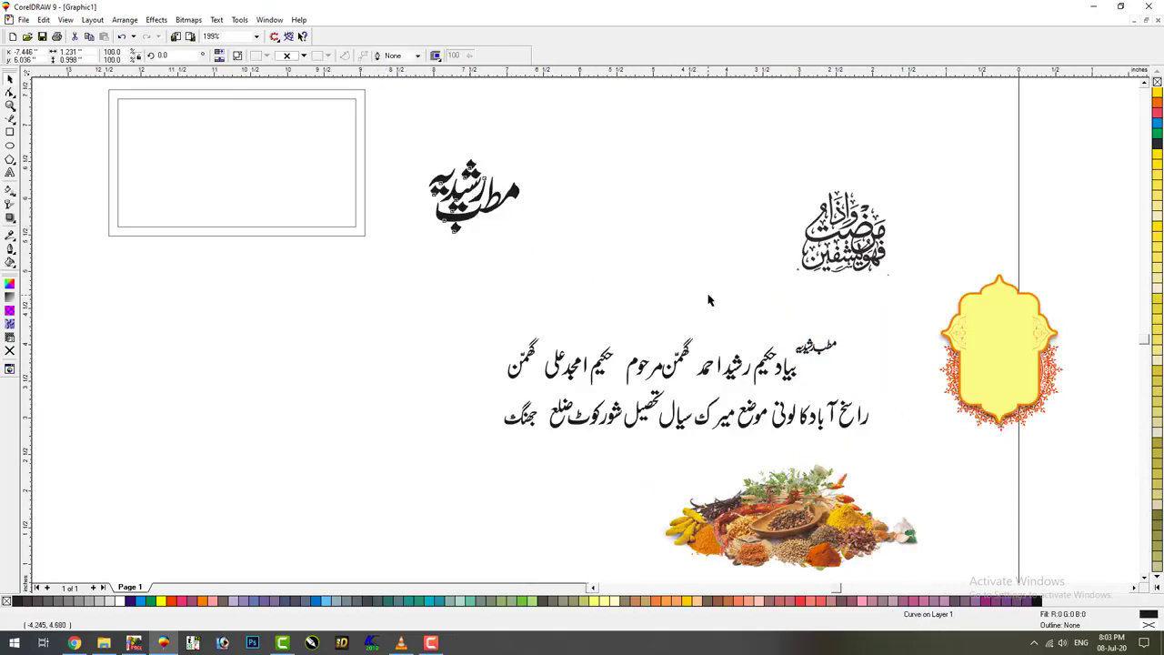
key(F2)
drag(837, 344, 611, 407)
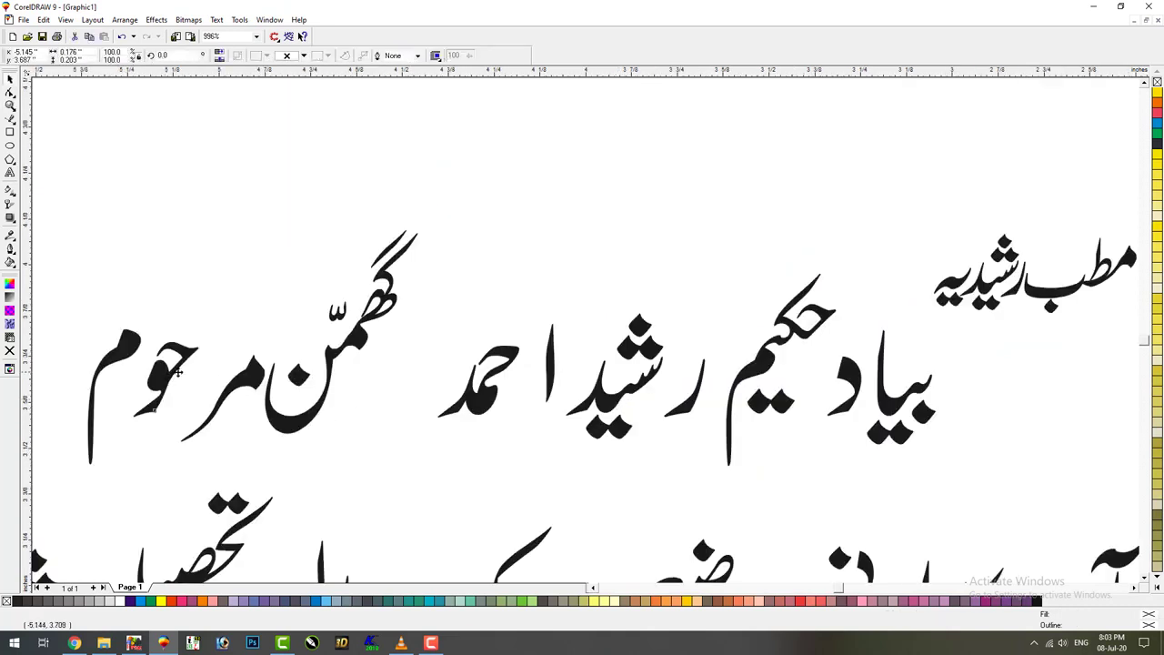
drag(179, 373, 217, 373)
drag(108, 349, 190, 325)
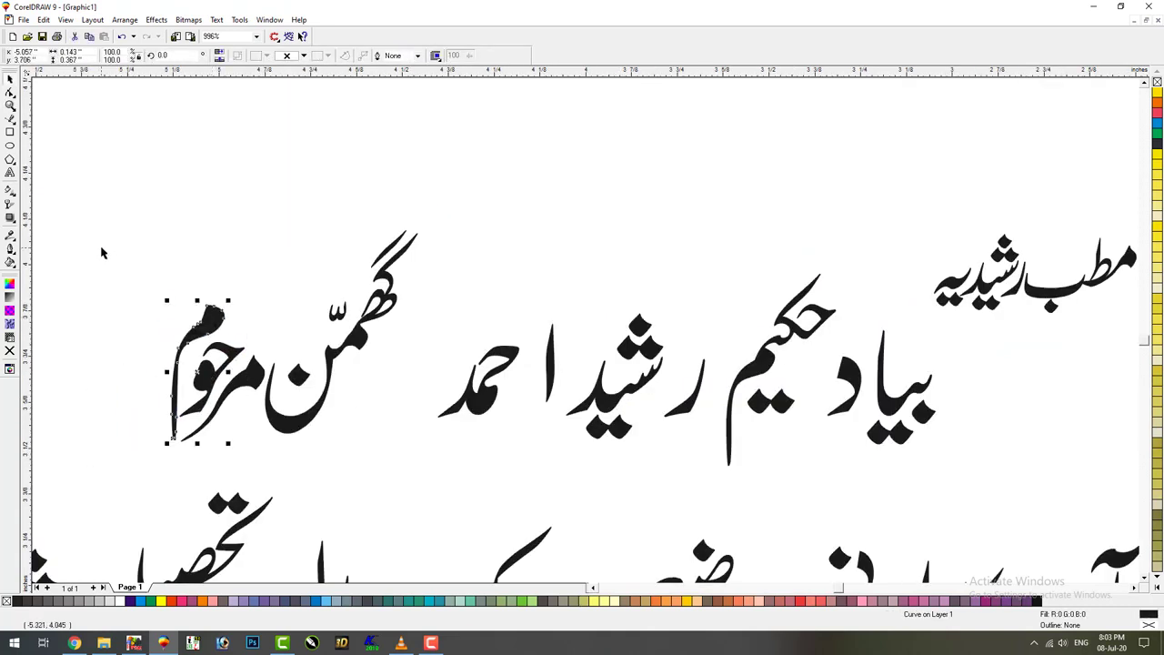
drag(102, 253, 296, 460)
drag(228, 443, 305, 308)
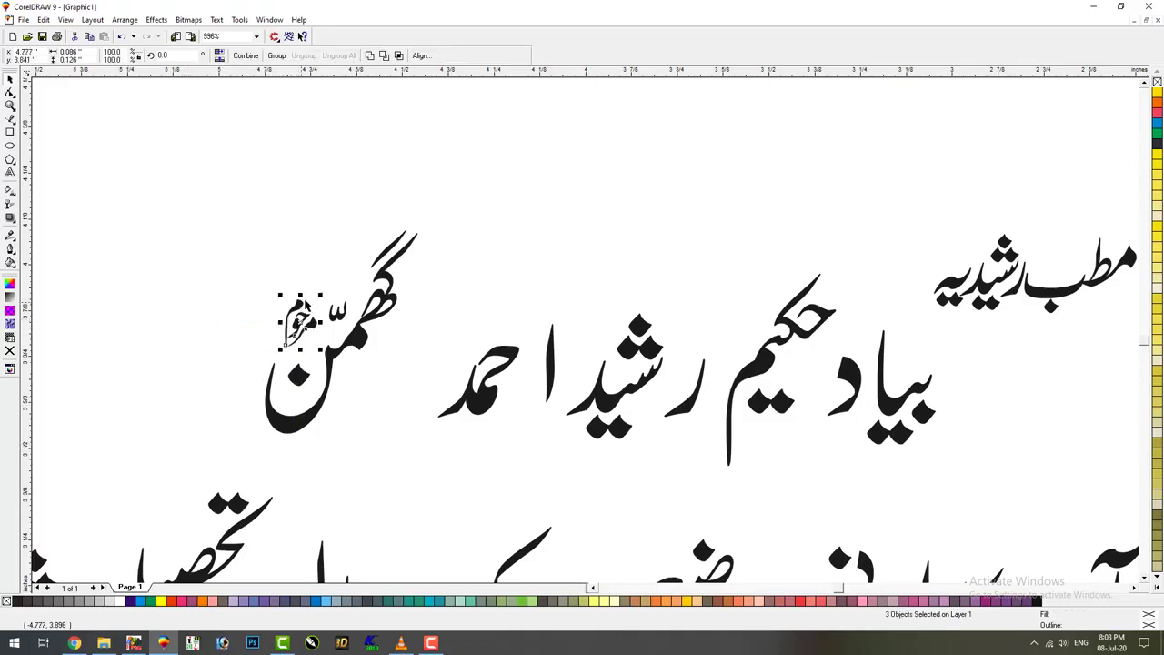
drag(203, 176, 459, 471)
drag(307, 435, 417, 419)
click(582, 341)
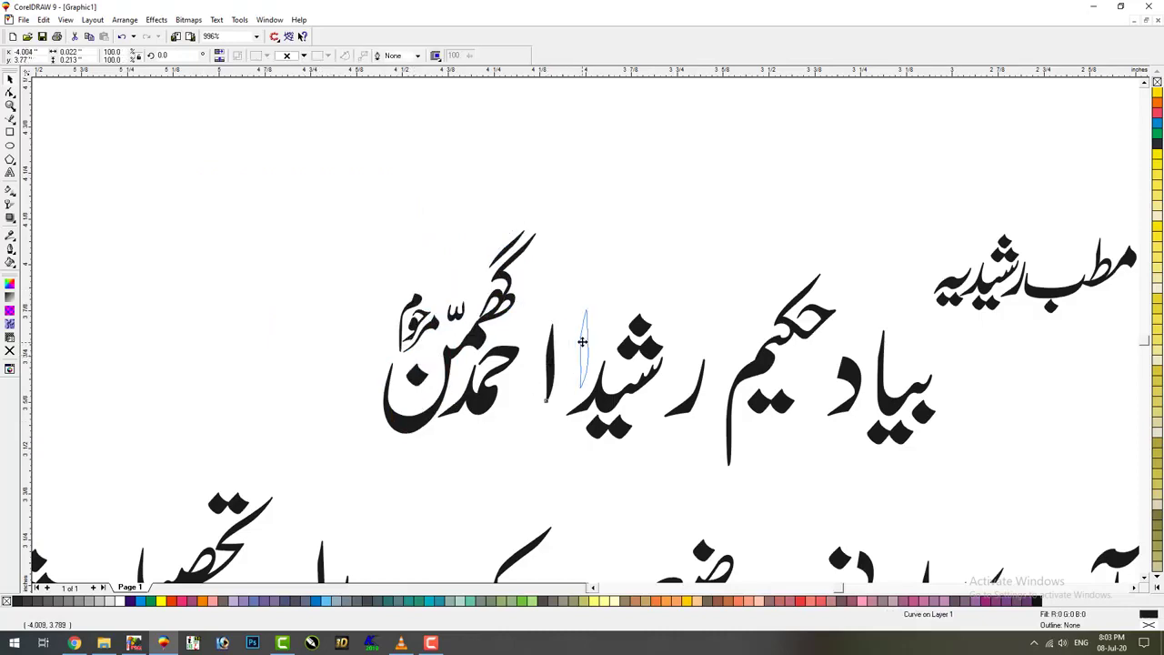
drag(587, 344, 587, 344)
drag(558, 173, 330, 467)
drag(410, 421, 471, 418)
click(674, 382)
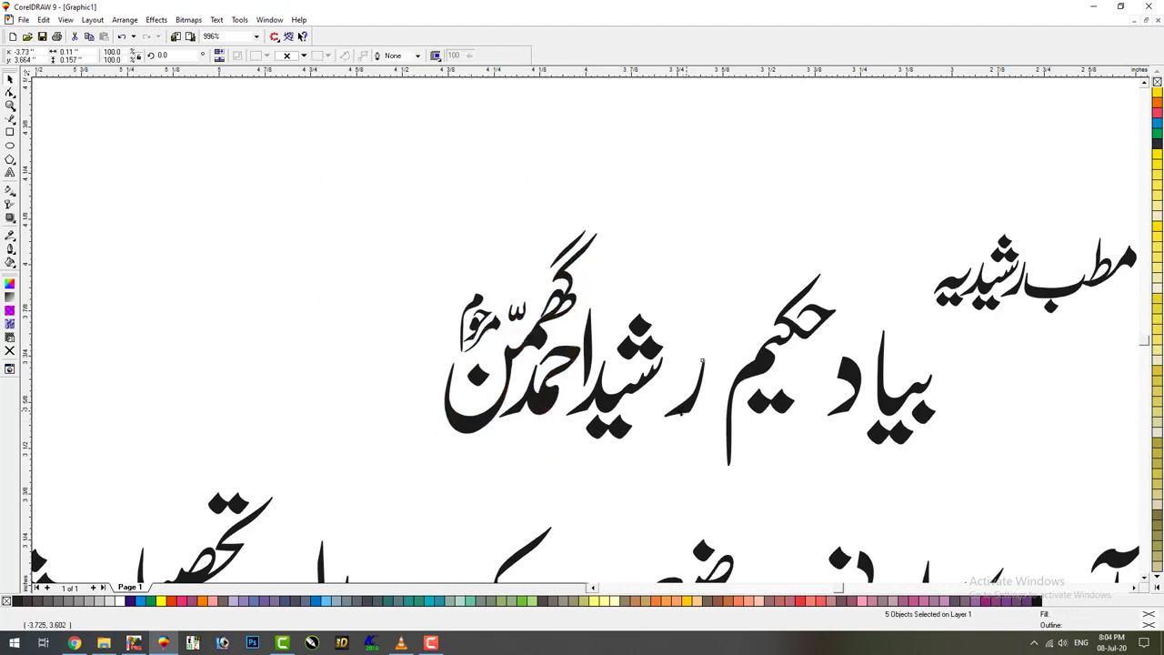
drag(653, 404, 653, 404)
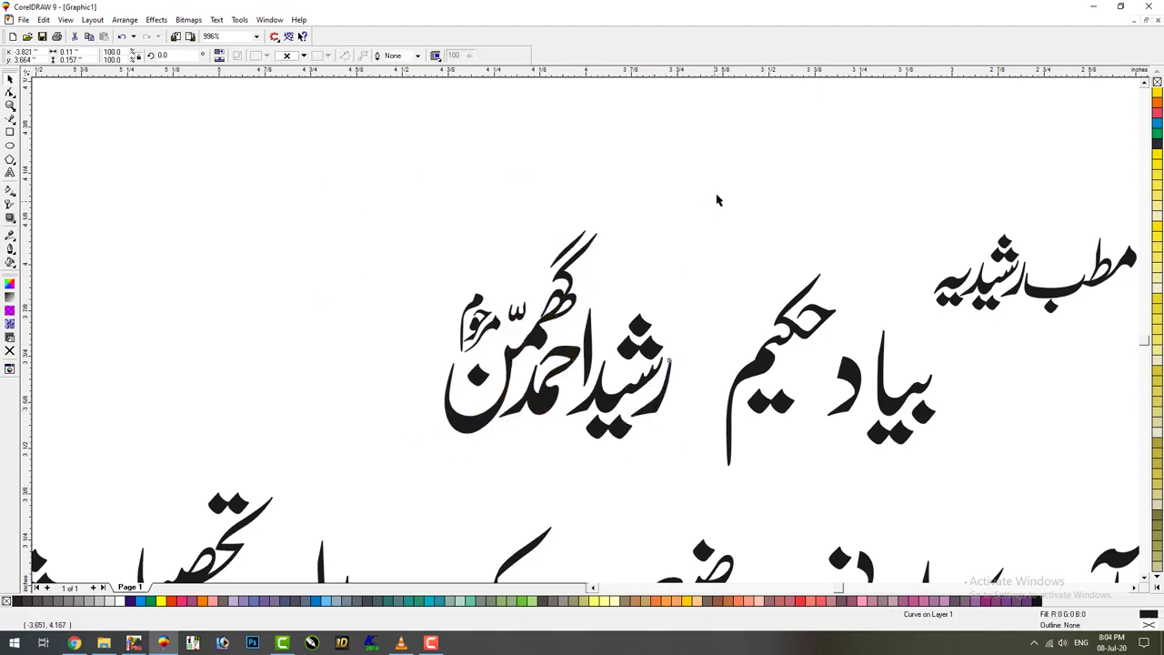
drag(717, 200, 437, 455)
drag(608, 408, 703, 397)
click(848, 386)
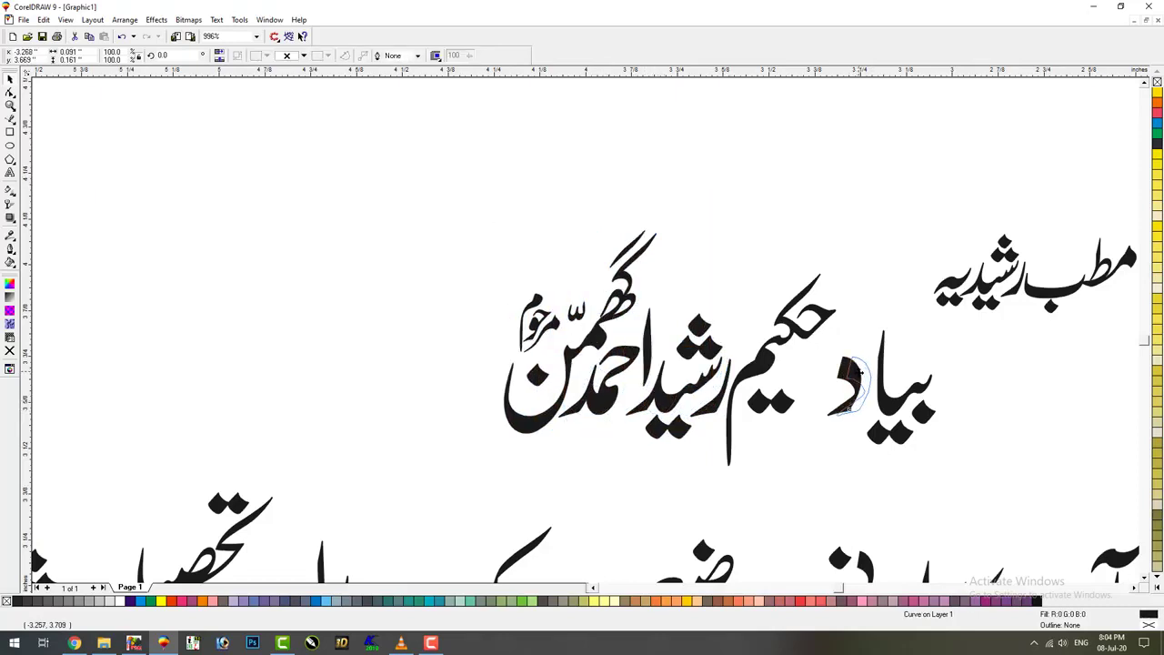
drag(860, 373, 865, 375)
Weld بیاد, then the whole memorial name line, into single shapes
drag(940, 332, 940, 330)
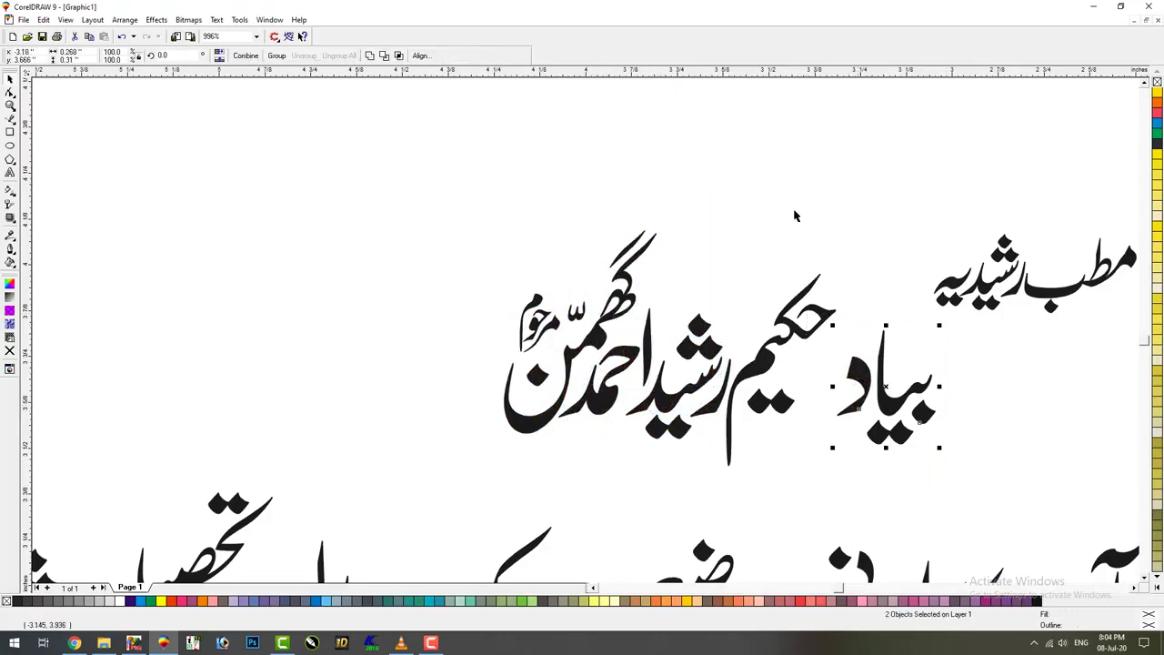
click(370, 56)
drag(744, 434, 861, 512)
click(371, 56)
key(F4)
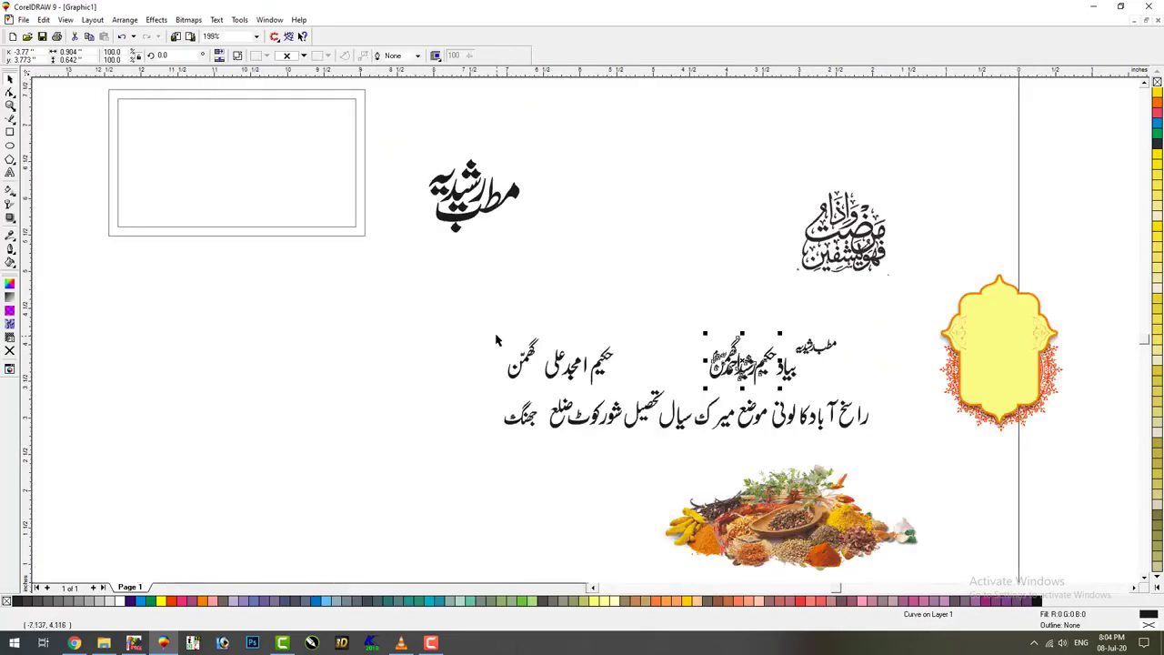
key(F2)
drag(496, 341, 660, 414)
drag(635, 292, 687, 258)
drag(576, 323, 642, 320)
drag(480, 320, 577, 320)
drag(320, 286, 520, 279)
Combine the five name glyphs into one curve and zoom in on the address line
drag(358, 462, 819, 171)
click(368, 56)
key(F4)
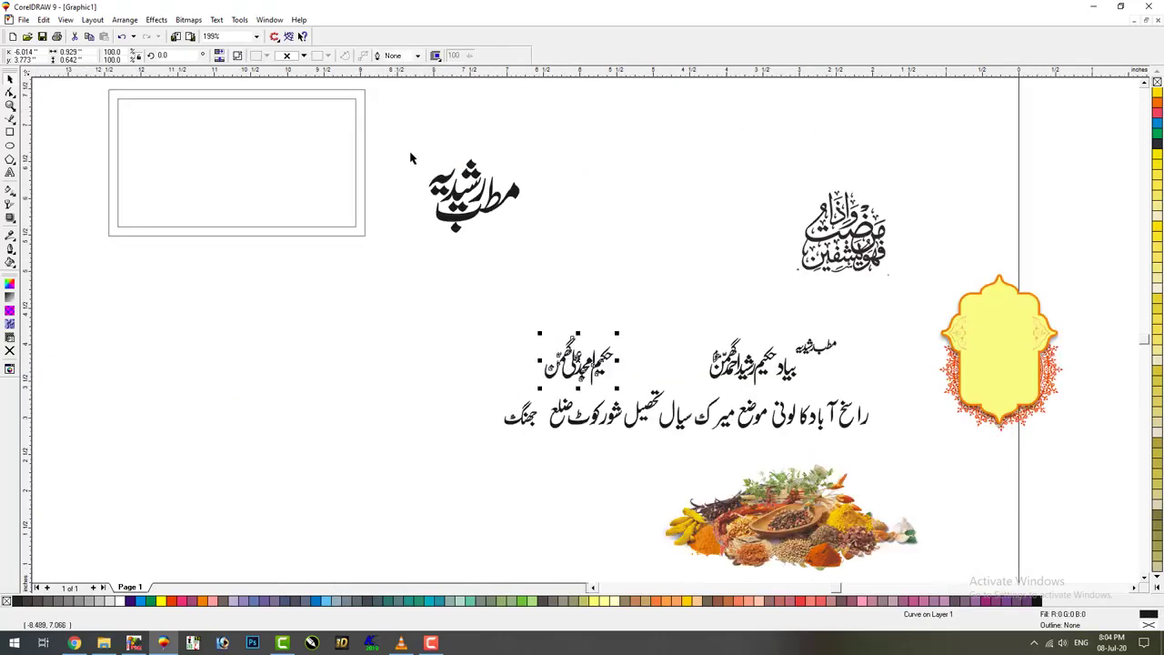
drag(893, 382, 722, 453)
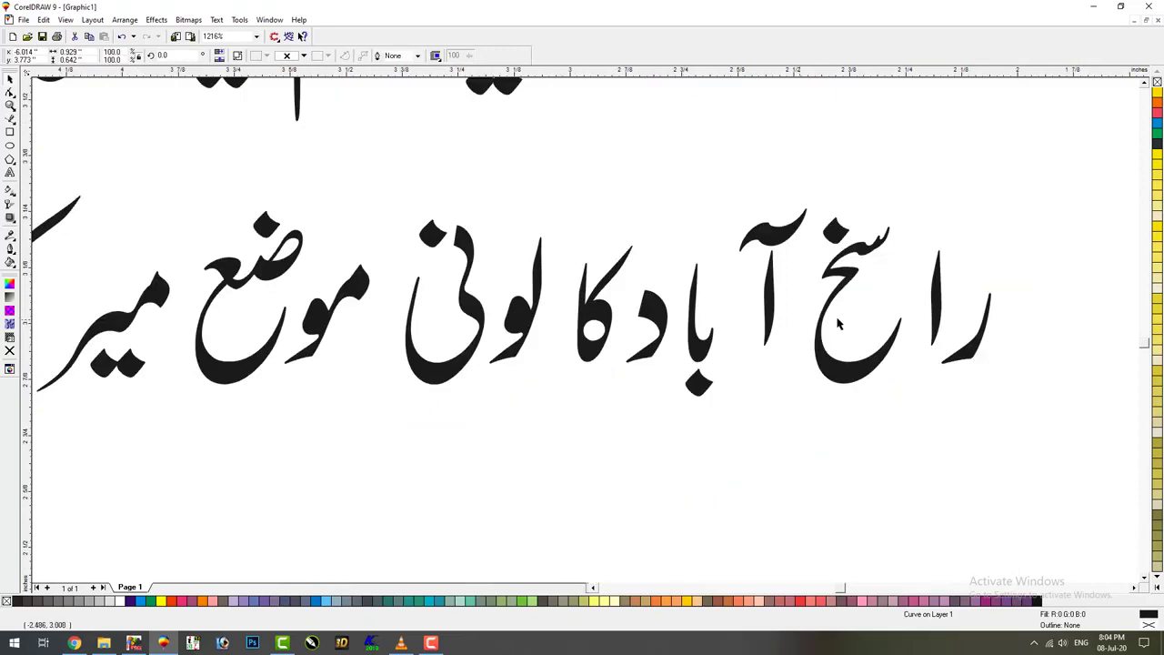
Close the gaps among the alef, ra, آ, ba and dal glyphs, and set the madda over the alef
drag(964, 288, 965, 290)
shift+click(966, 362)
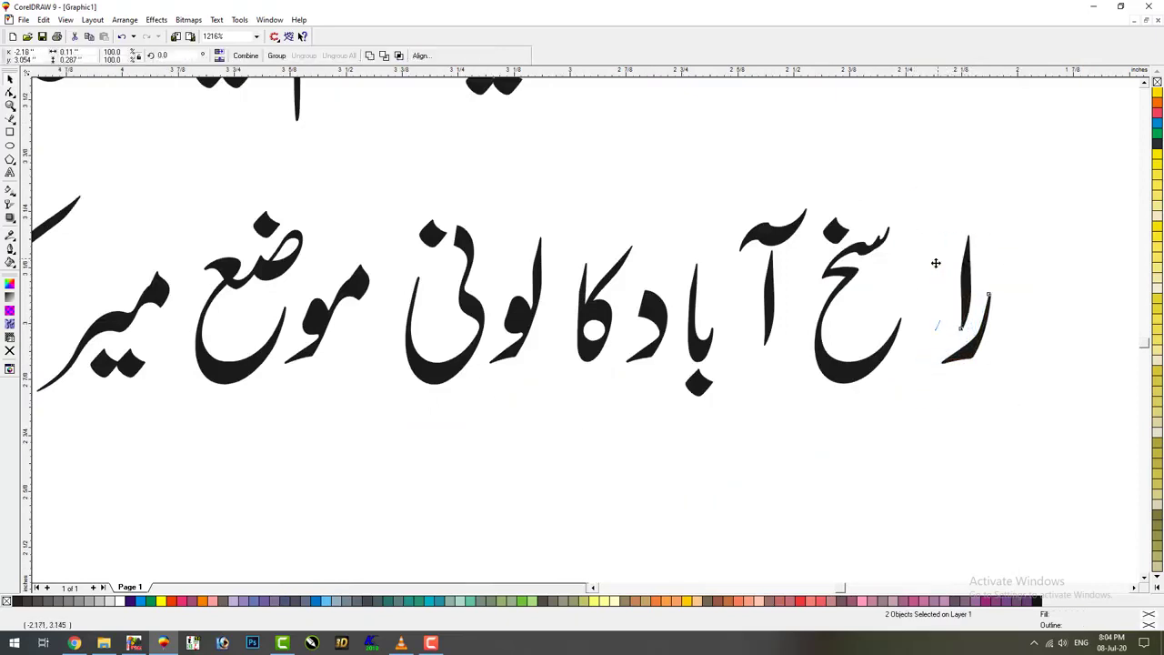
drag(936, 263, 892, 263)
drag(767, 256, 785, 257)
drag(669, 437, 757, 197)
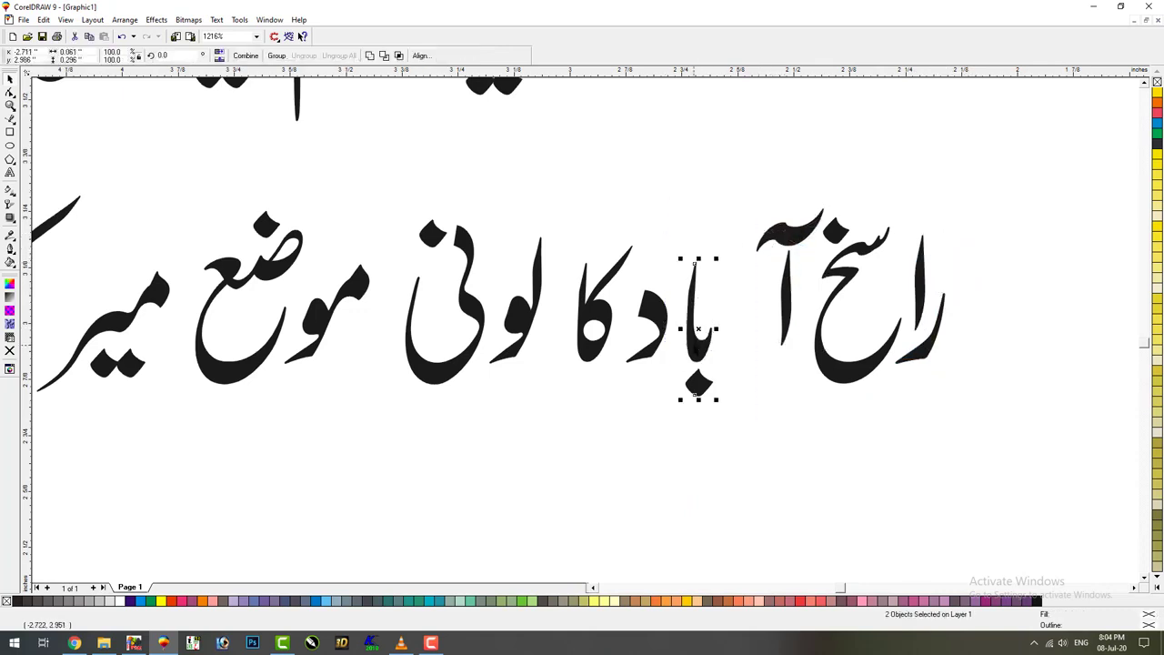
drag(698, 329, 764, 327)
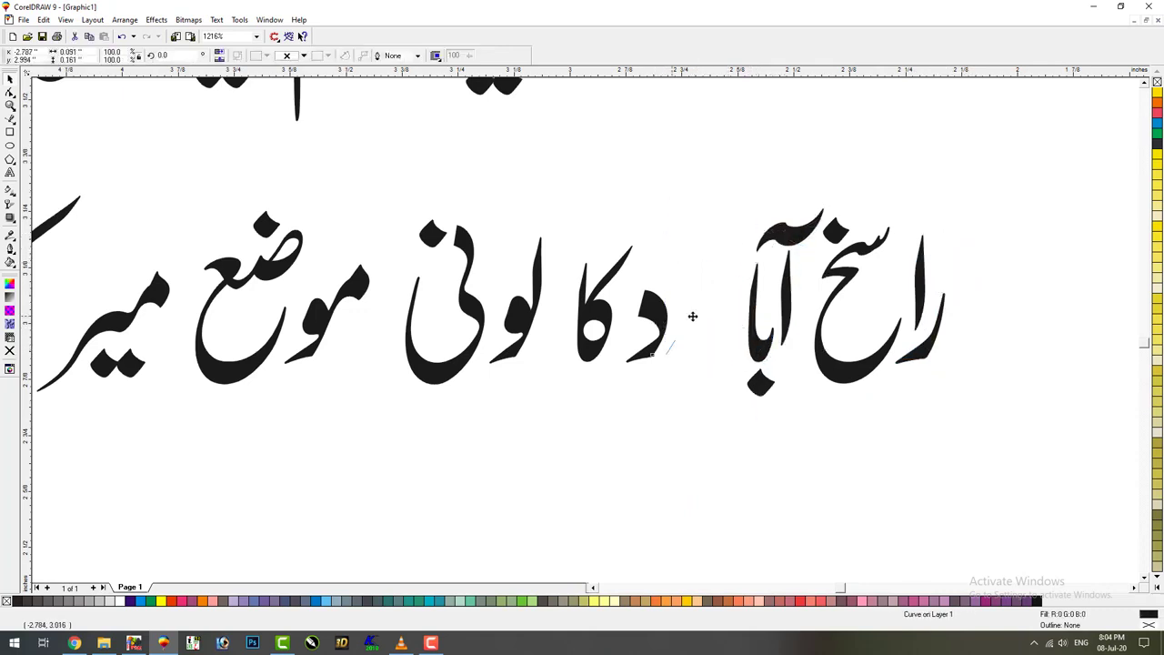
drag(692, 316, 726, 317)
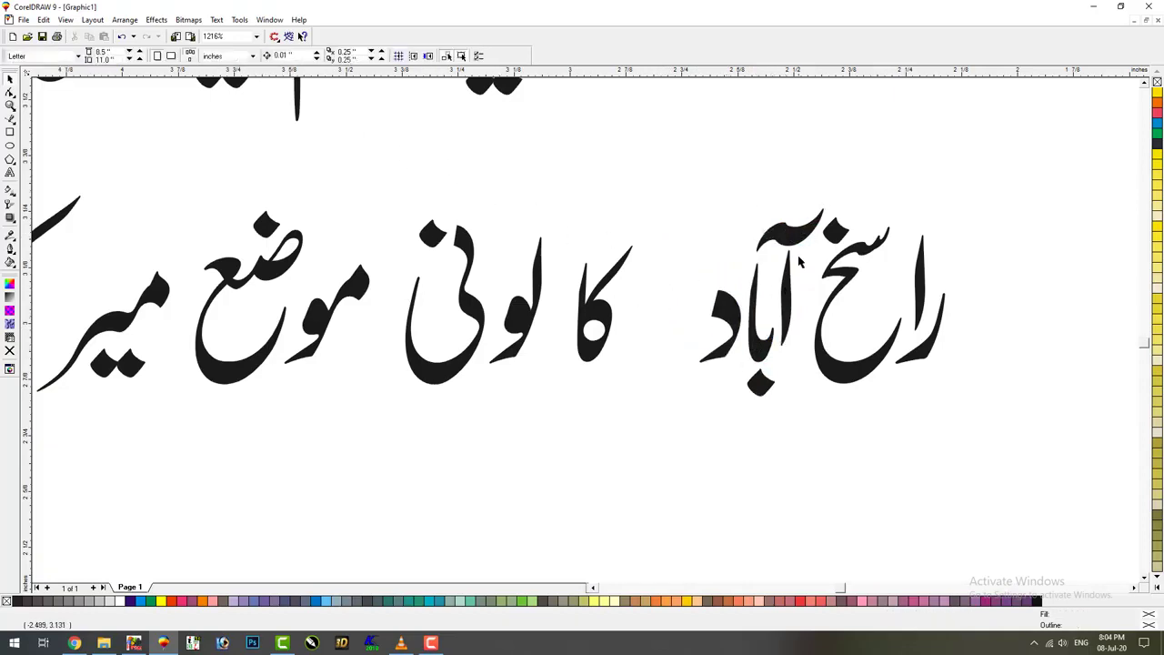
drag(795, 242, 777, 242)
drag(793, 282, 804, 284)
drag(782, 405, 782, 405)
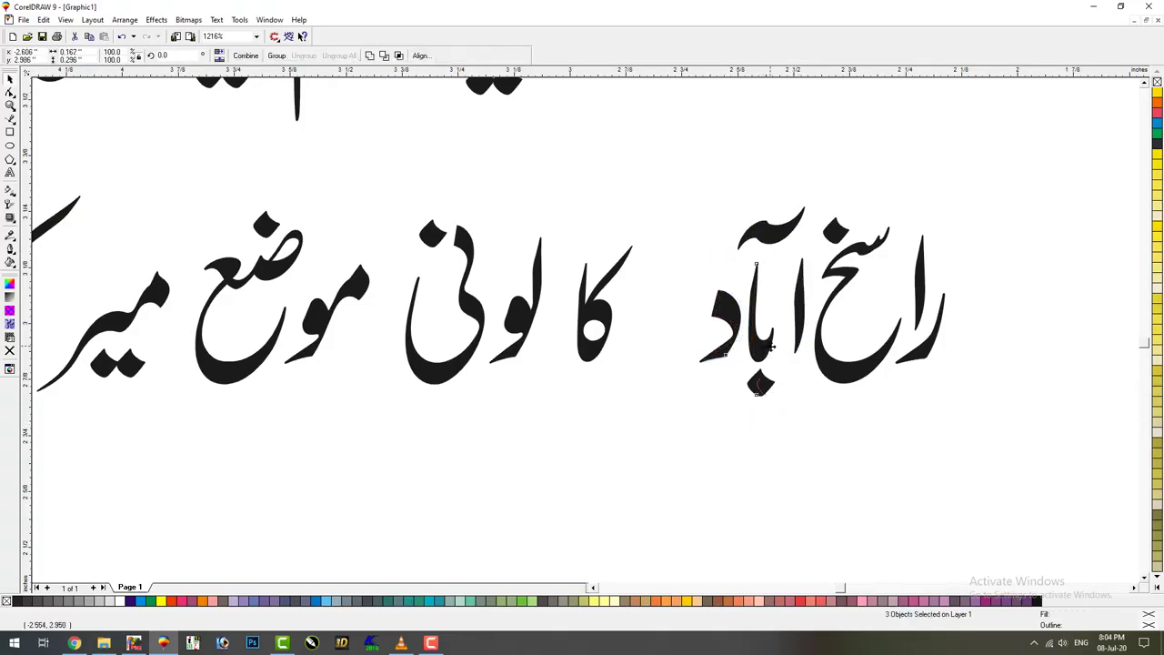
drag(770, 346, 781, 347)
click(772, 242)
drag(779, 244, 780, 238)
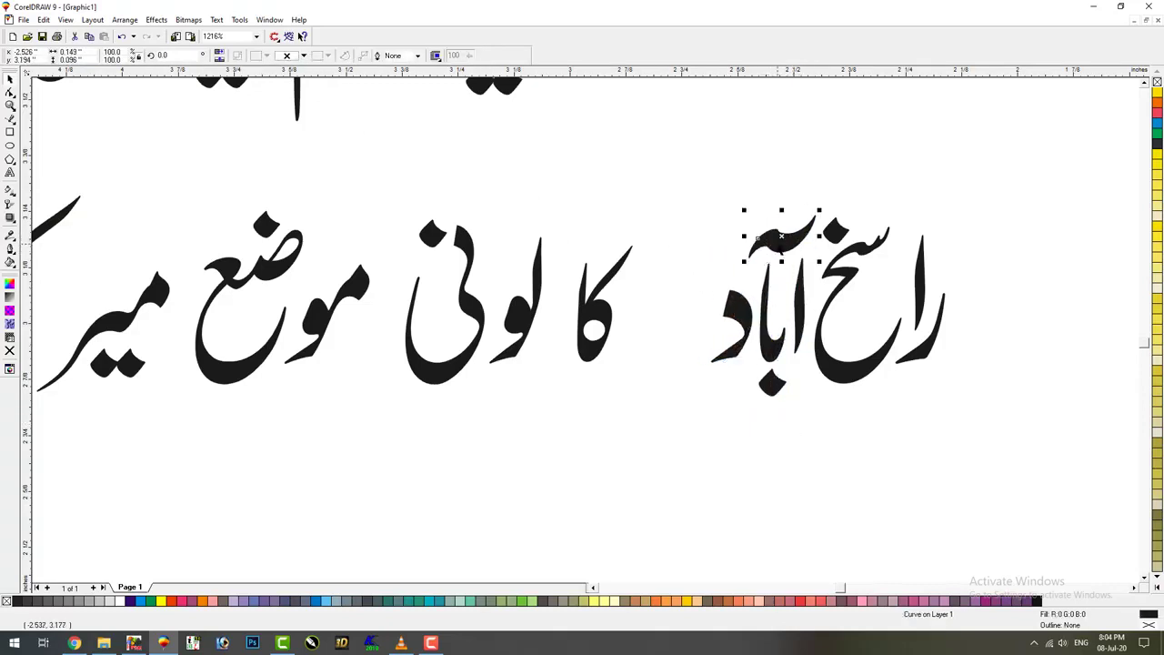
Slide کا, لو, نی, مو, ضع and میر right against each other, redoing one misplaced ضع move
drag(591, 337, 693, 312)
drag(536, 309, 670, 314)
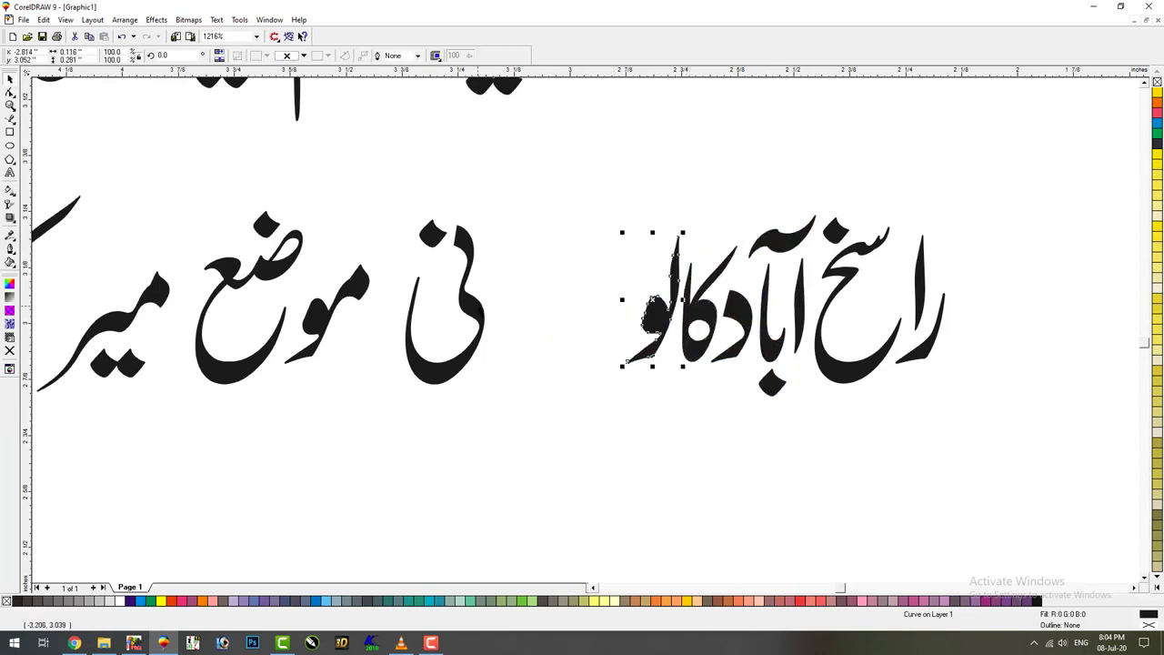
drag(448, 312, 606, 312)
drag(366, 318, 513, 316)
drag(245, 374, 483, 374)
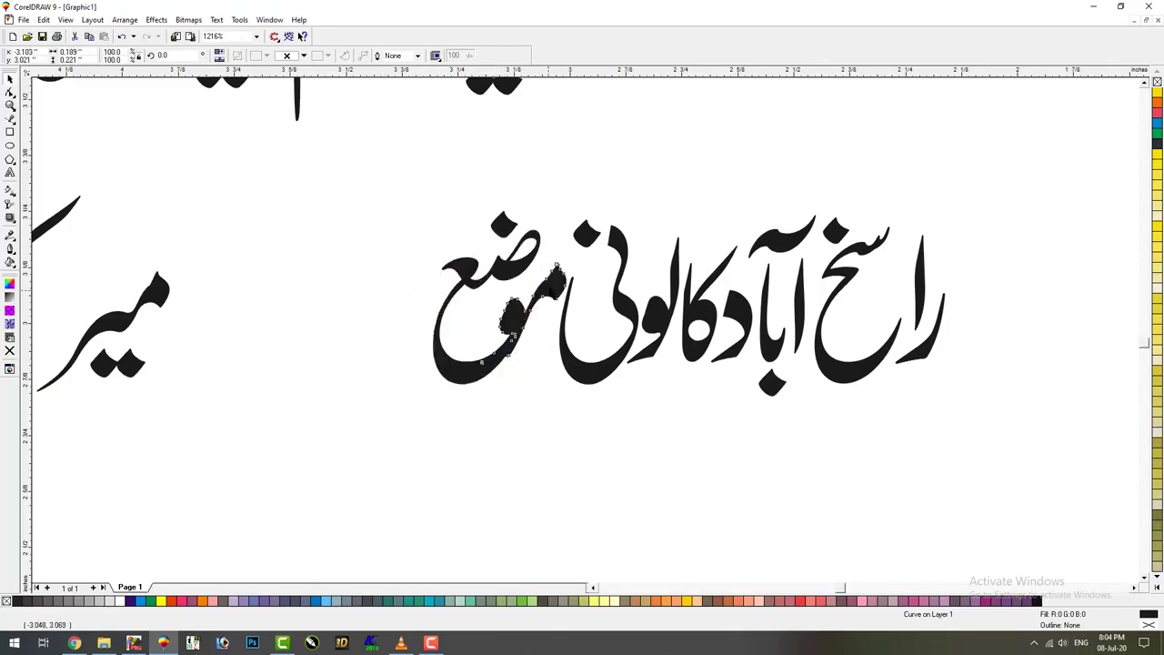
click(557, 278)
key(ctrl+z)
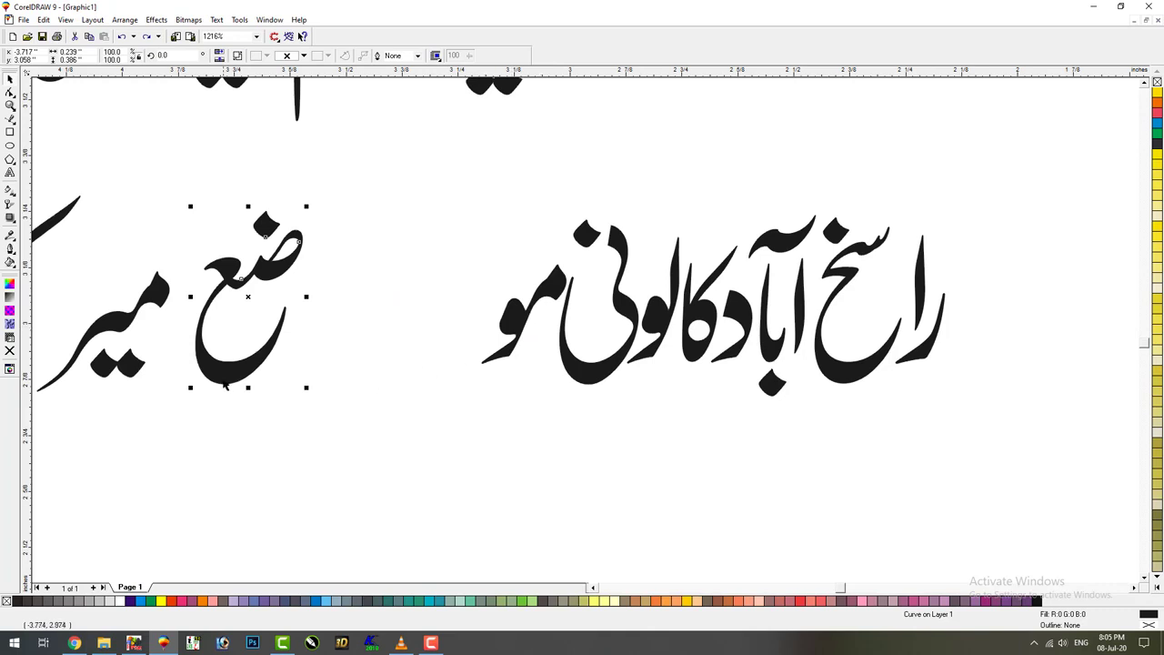
drag(224, 385, 436, 385)
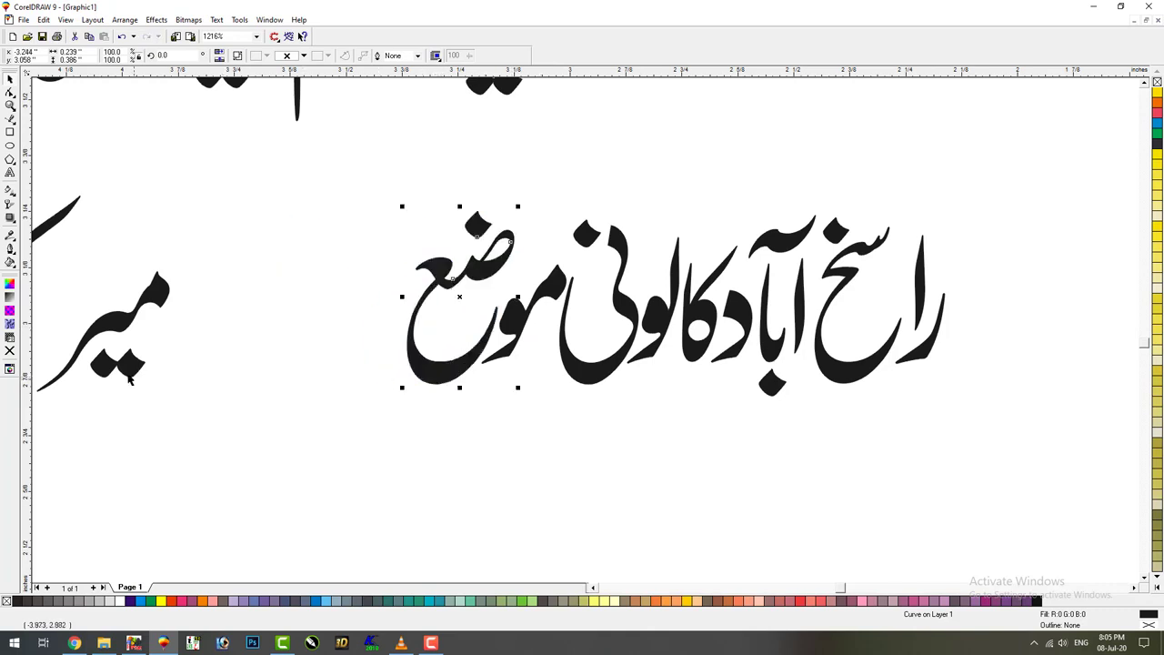
drag(220, 333, 356, 338)
Tighten سیال and تحصیل, fix the dot under سیال, and push both against میرک
scroll(597, 590, left, 6)
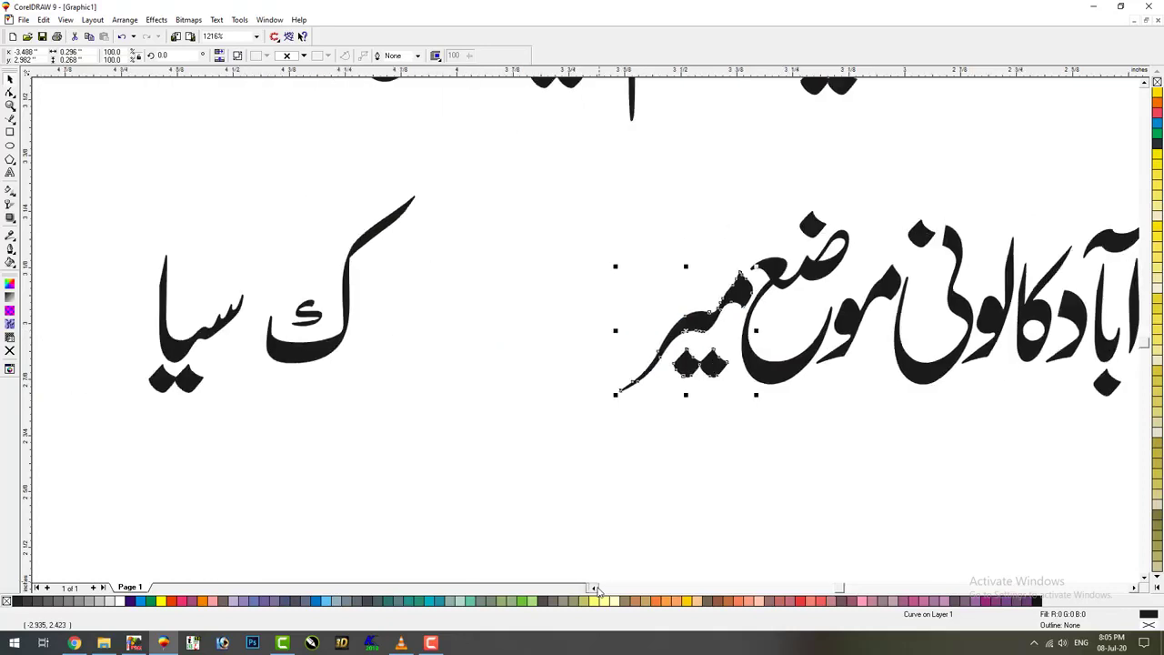
drag(520, 356, 834, 355)
drag(309, 366, 326, 366)
drag(199, 262, 306, 260)
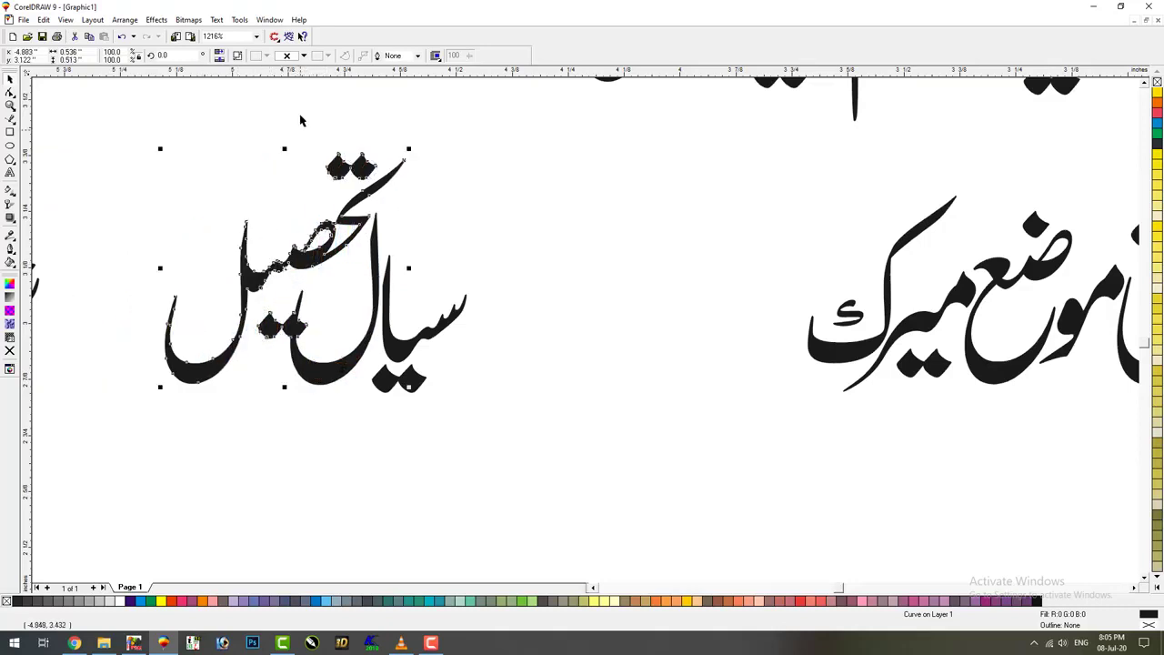
click(233, 104)
click(261, 350)
drag(256, 370, 255, 370)
mouse_move(84, 463)
mouse_down()
mouse_move(160, 428)
mouse_move(436, 133)
mouse_up()
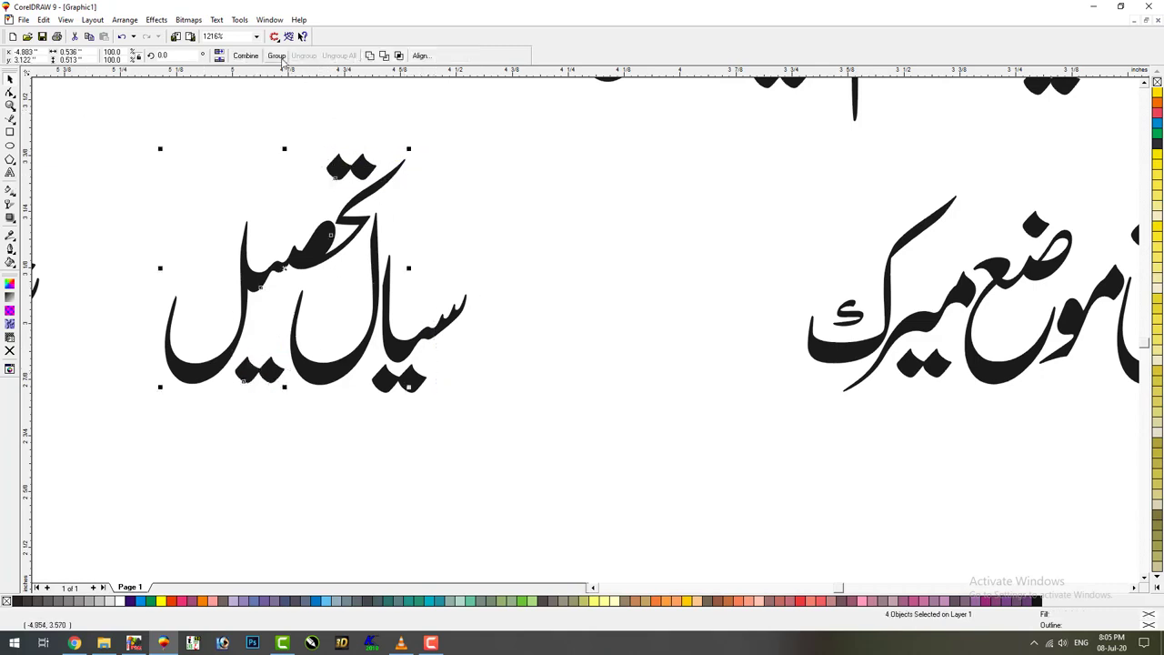
click(213, 82)
drag(118, 122, 524, 426)
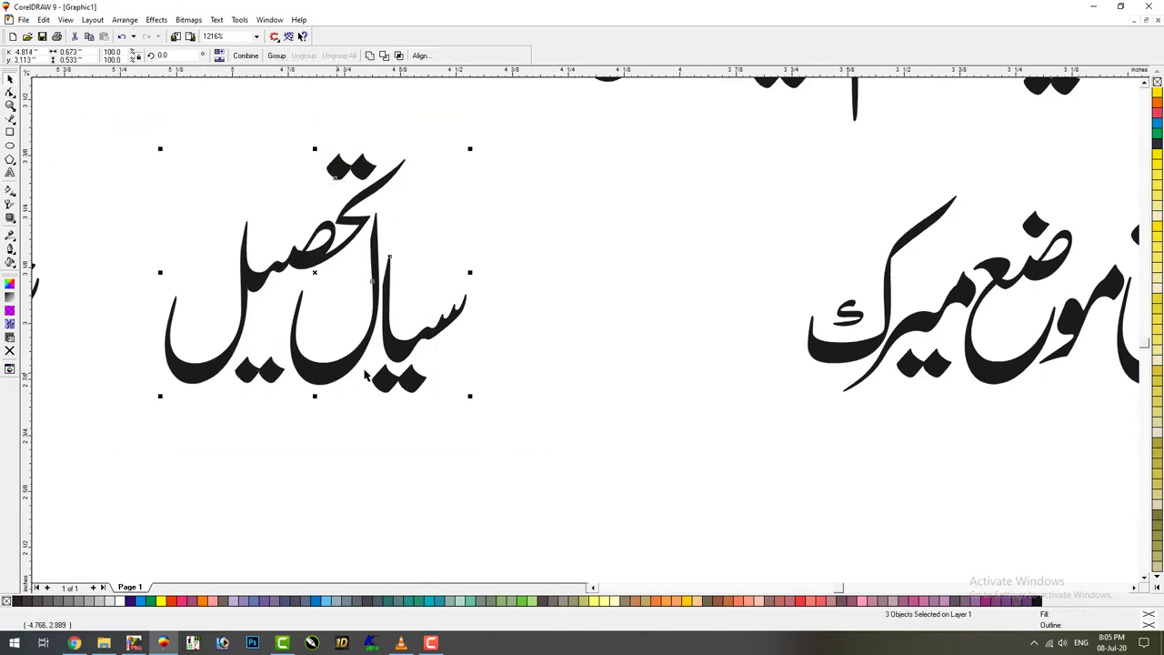
drag(366, 376, 684, 353)
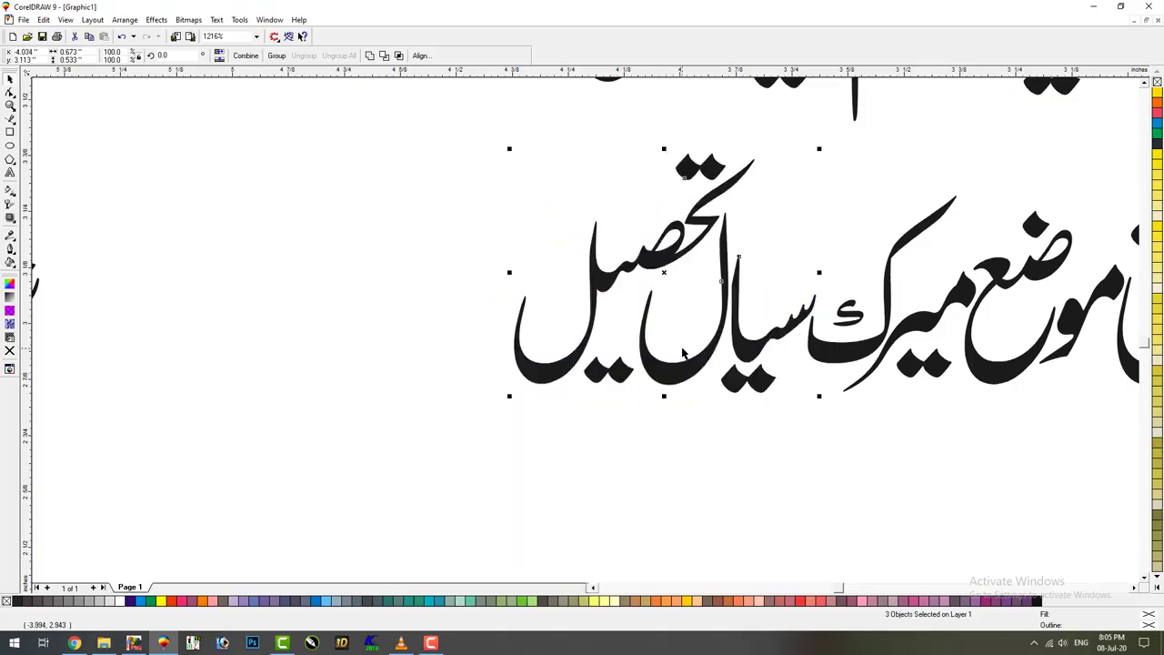
Tighten شورکوٹ and ضلع and move the group against تحصیل
click(592, 588)
click(435, 326)
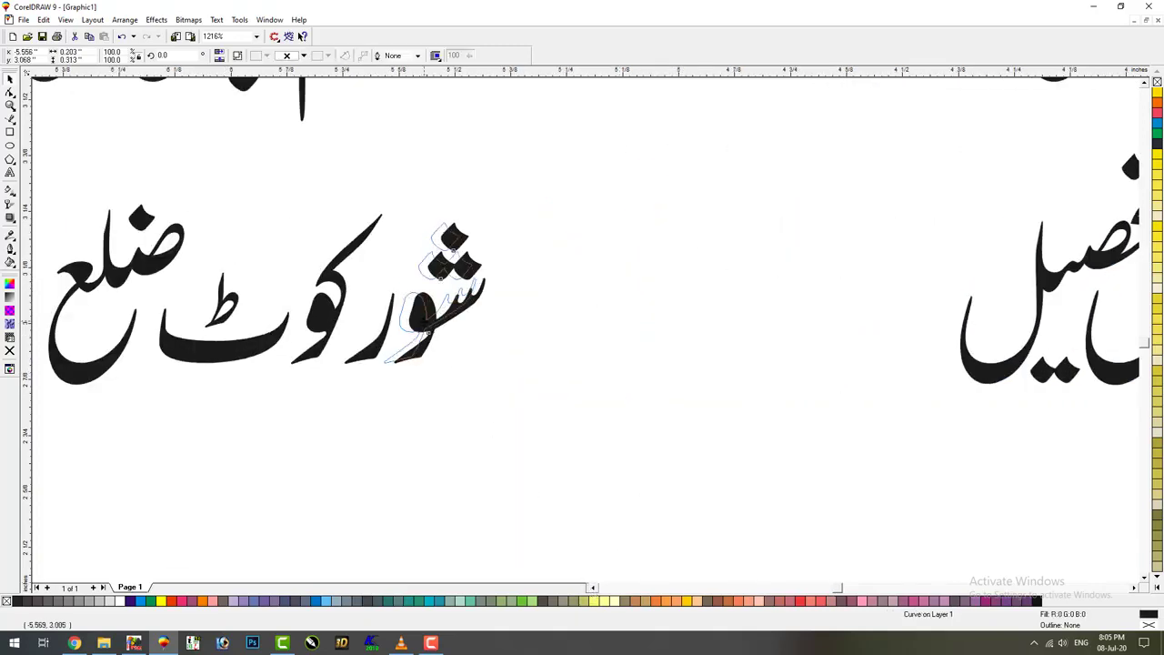
drag(344, 309, 371, 310)
drag(245, 362, 284, 362)
click(133, 371)
drag(133, 371, 192, 372)
drag(58, 445, 538, 162)
drag(280, 366, 746, 332)
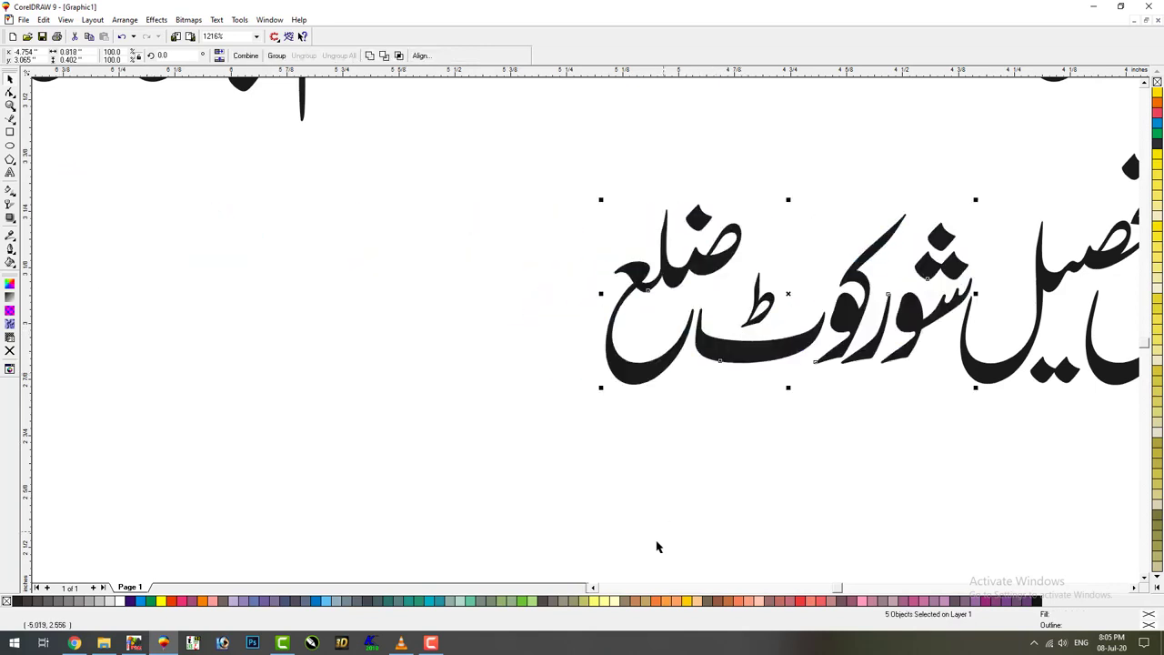
Move جھنگ beside ضلع and zoom out to check the whole address line
click(594, 587)
drag(117, 366, 759, 343)
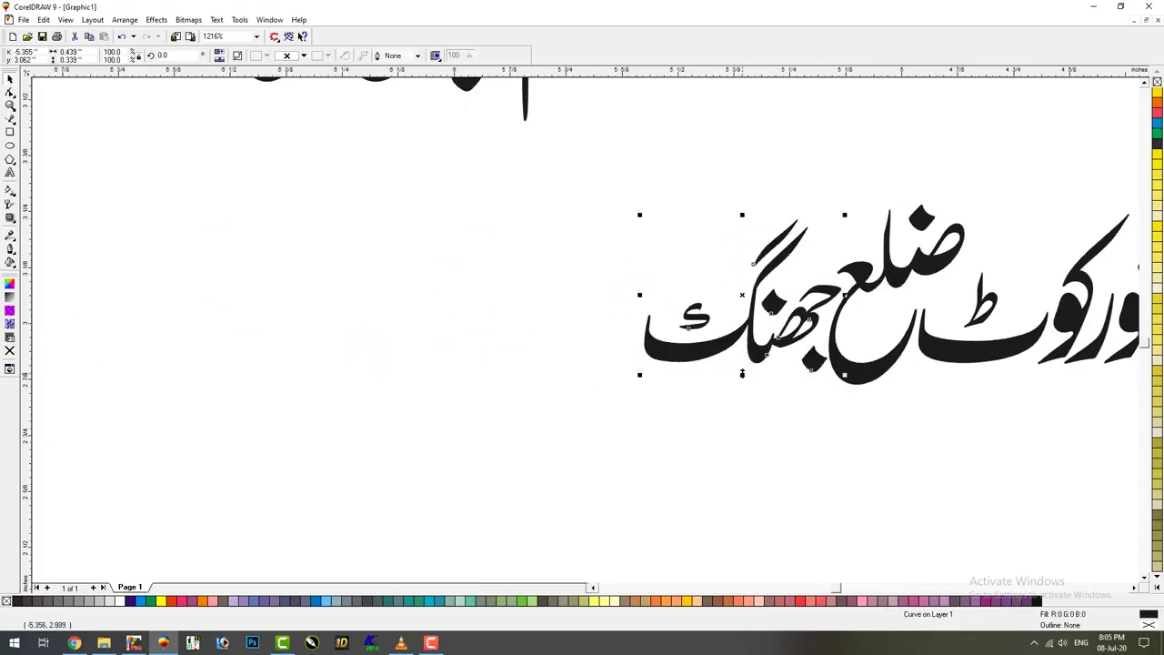
click(718, 412)
key(F4)
drag(499, 461, 907, 368)
click(603, 234)
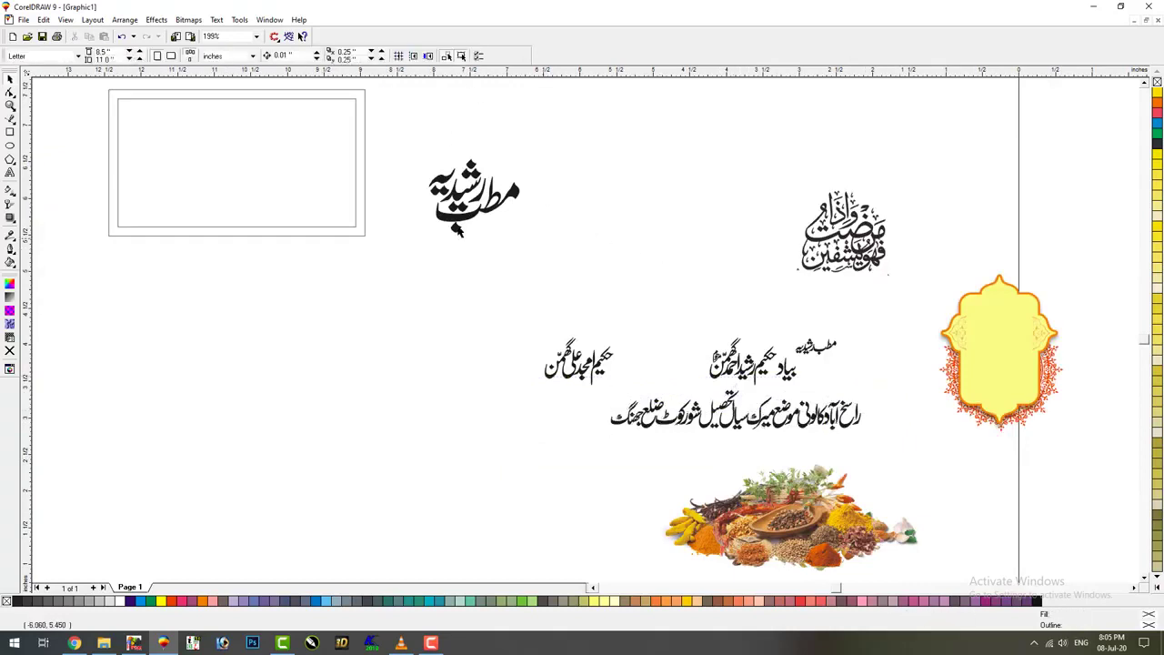
Move the double-outlined frame down to the lower left of the layout
drag(91, 318, 375, 84)
drag(273, 173, 419, 462)
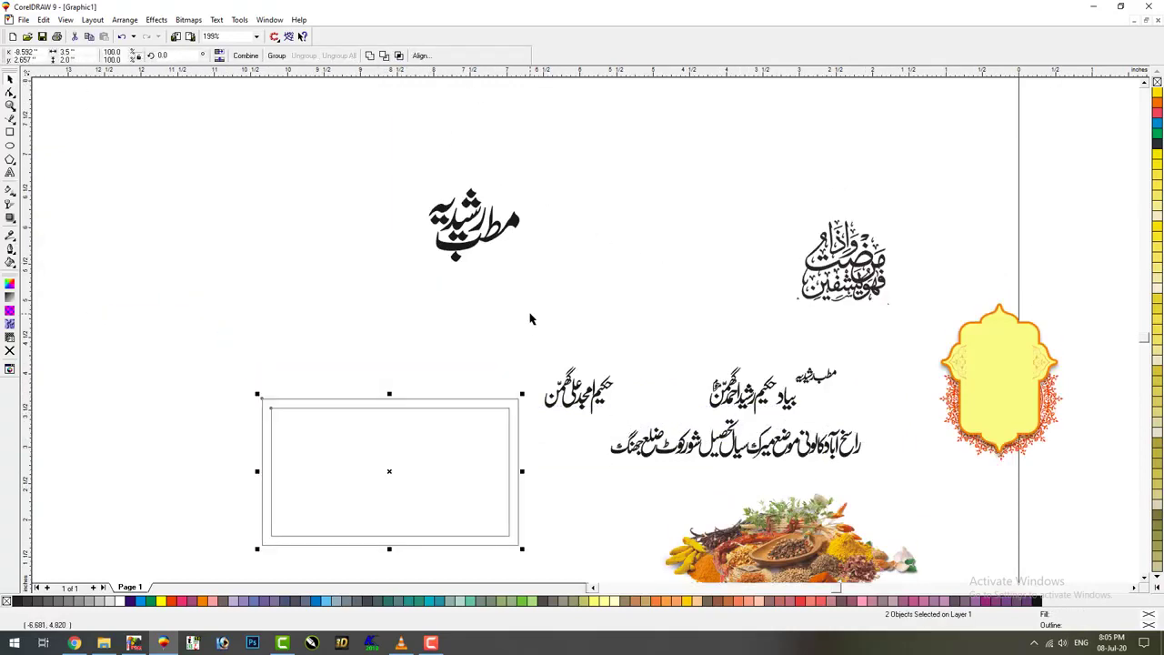
click(533, 317)
key(F4)
Place the calligraphy title inside the frame and resize it to fill the frame
drag(332, 166, 326, 428)
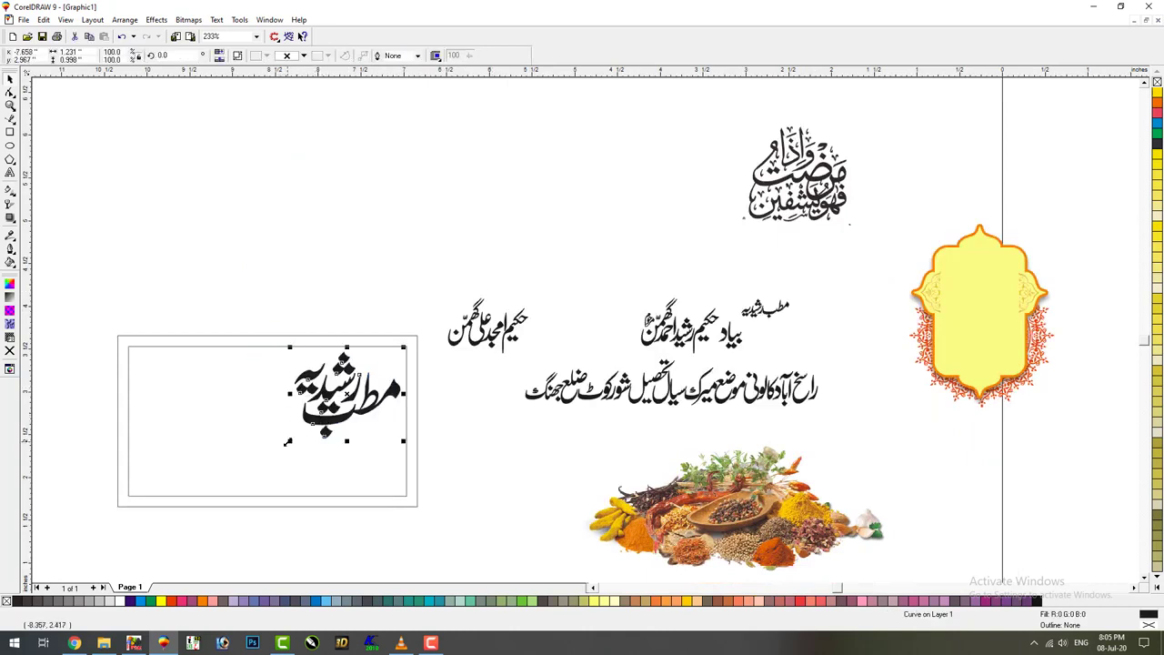
drag(257, 482, 237, 485)
drag(237, 487, 243, 485)
Browse the F: drive's 'new back grond' and pinterest image folders for a background
click(103, 643)
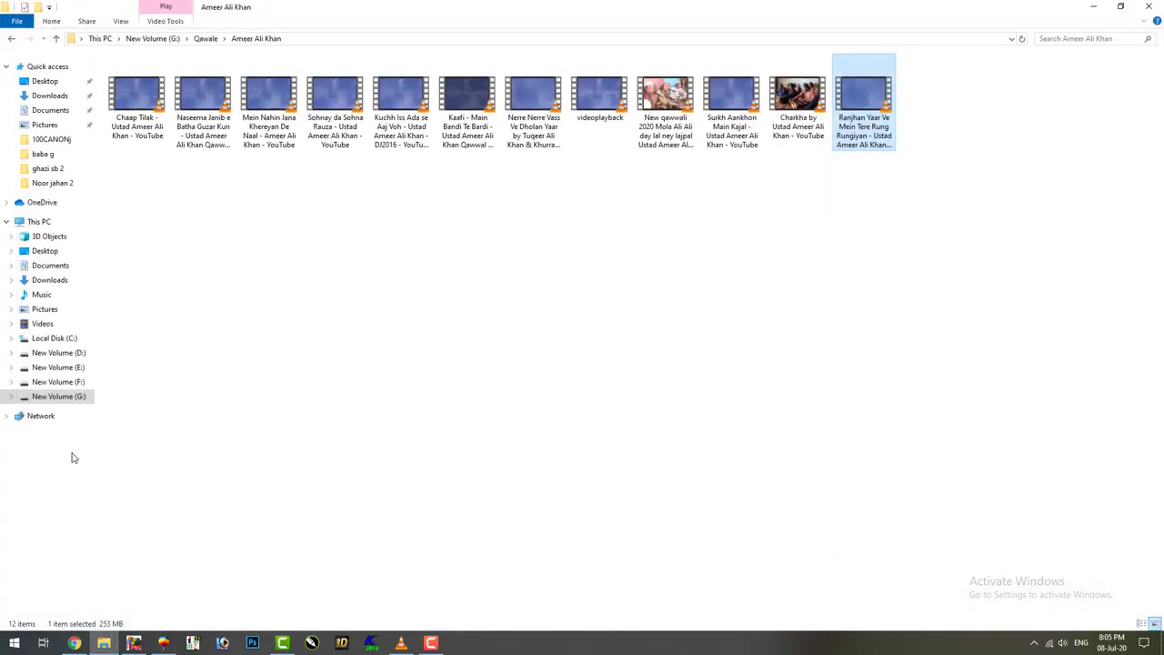
click(76, 382)
double_click(150, 216)
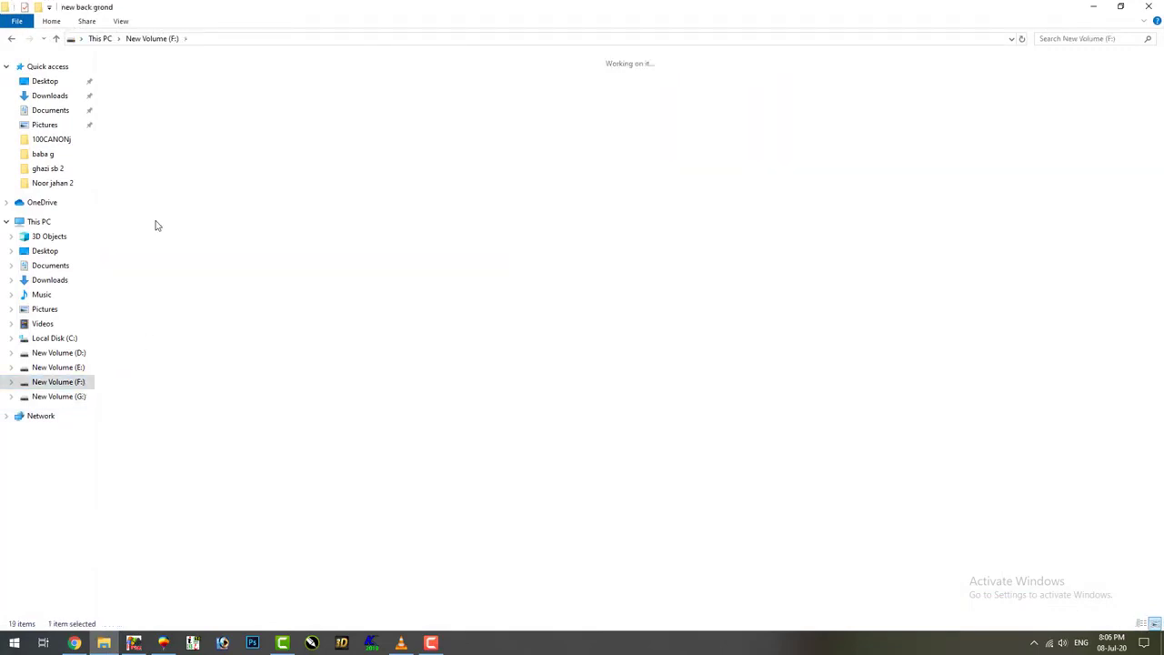
scroll(300, 360, down, 10)
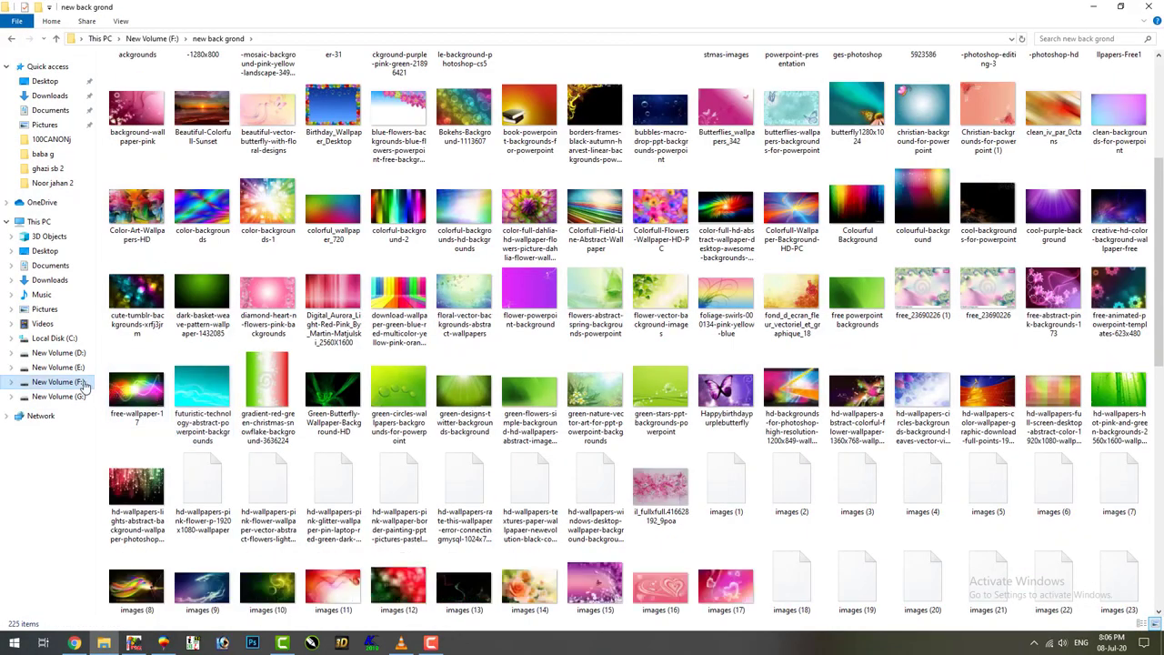
key(alt+Left)
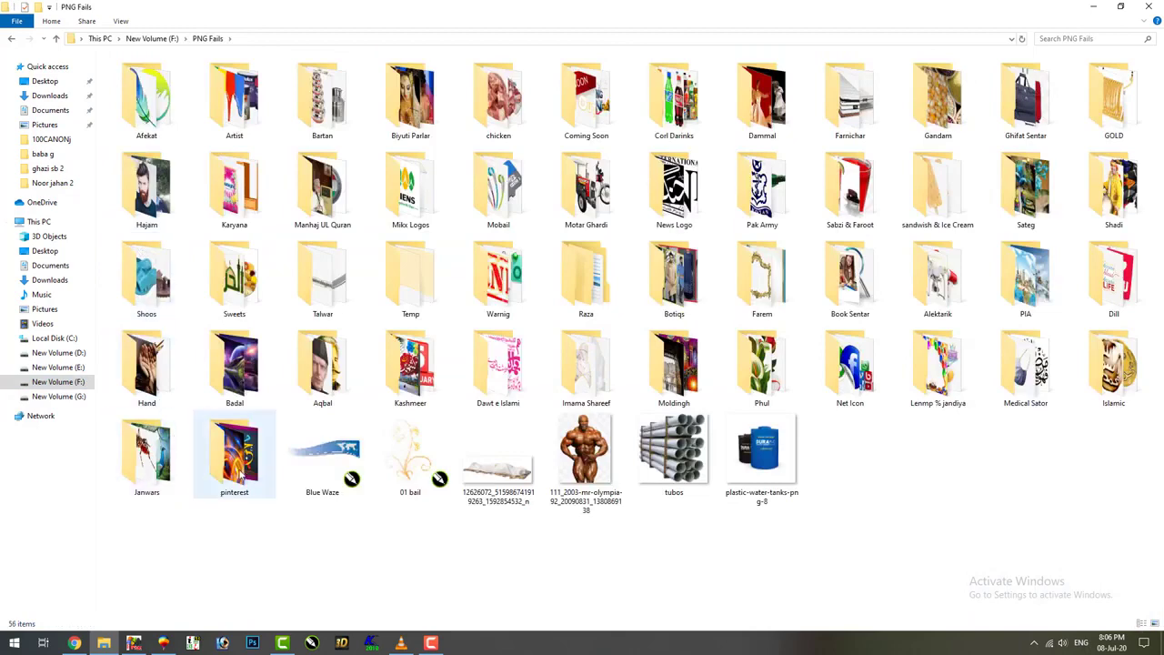
double_click(242, 469)
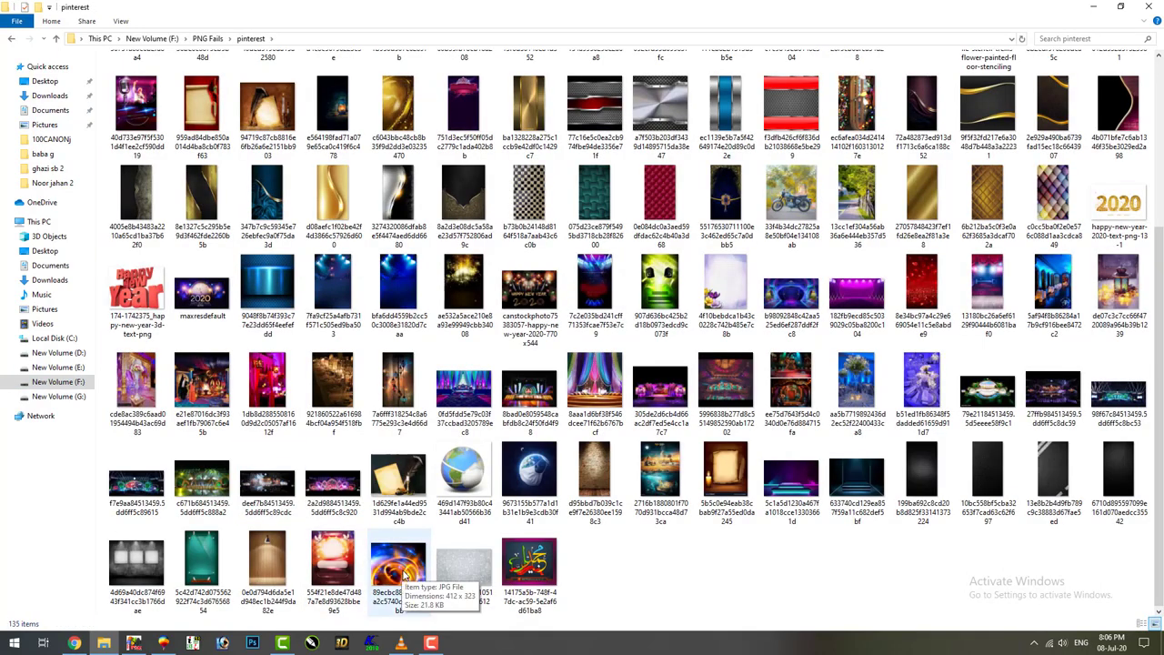
key(BackSpace)
key(BackSpace)
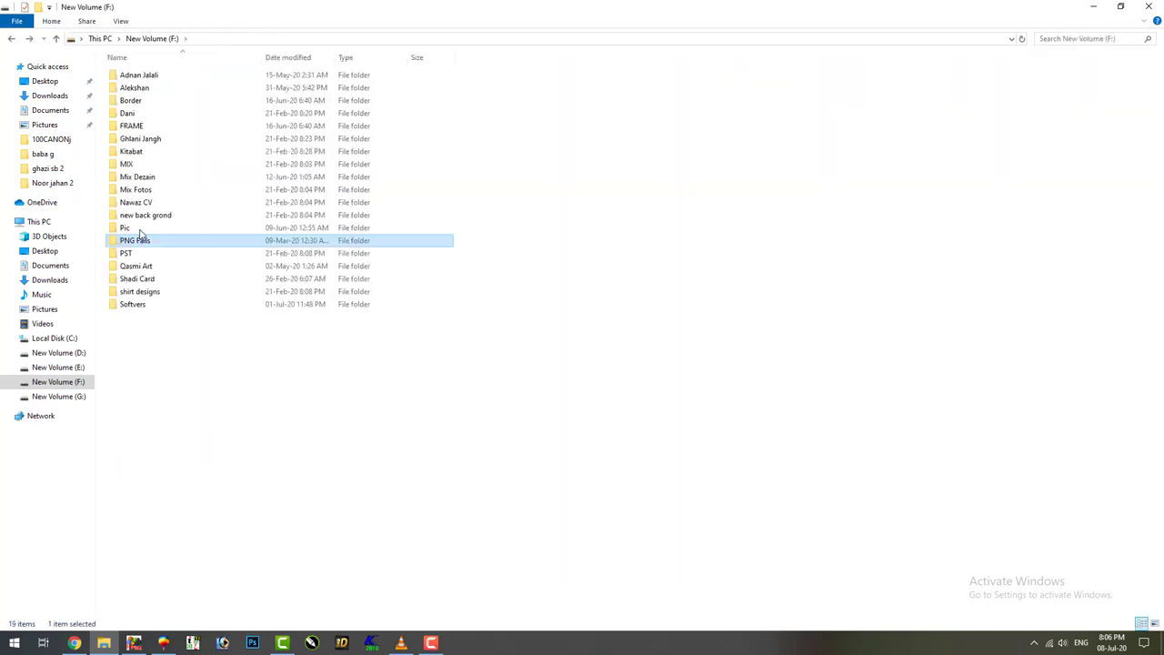
Drag wallpapers-1310940_960_720 from new back grond\Danlord Pic\3D\BG onto the label's frame
double_click(151, 216)
double_click(397, 88)
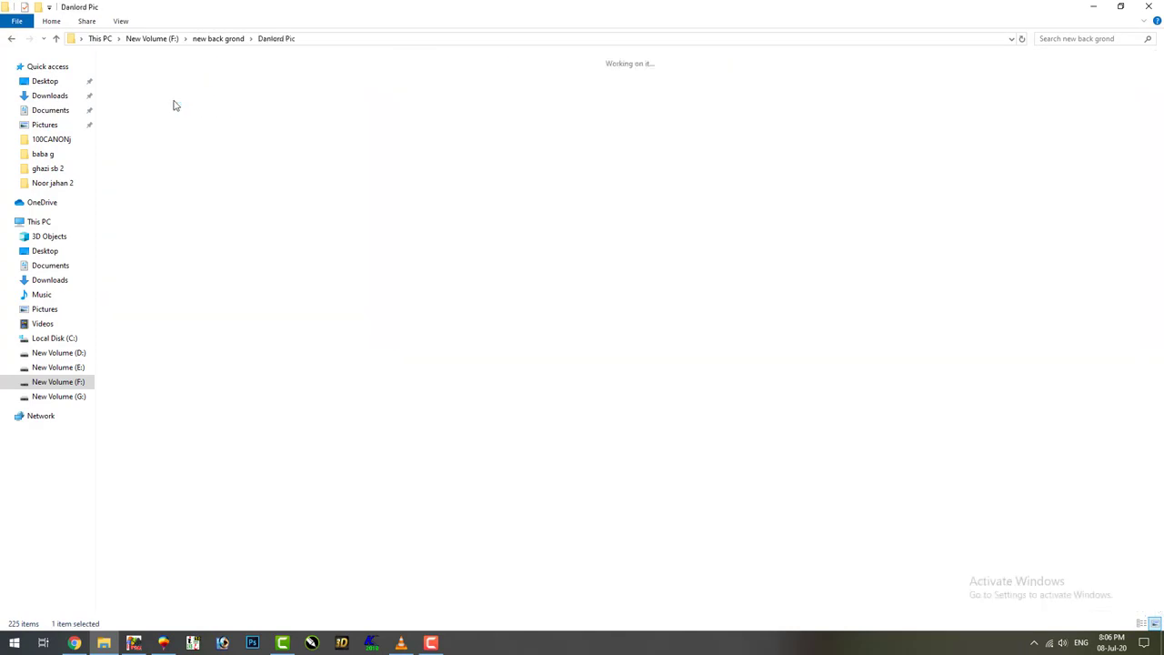
double_click(156, 101)
double_click(200, 164)
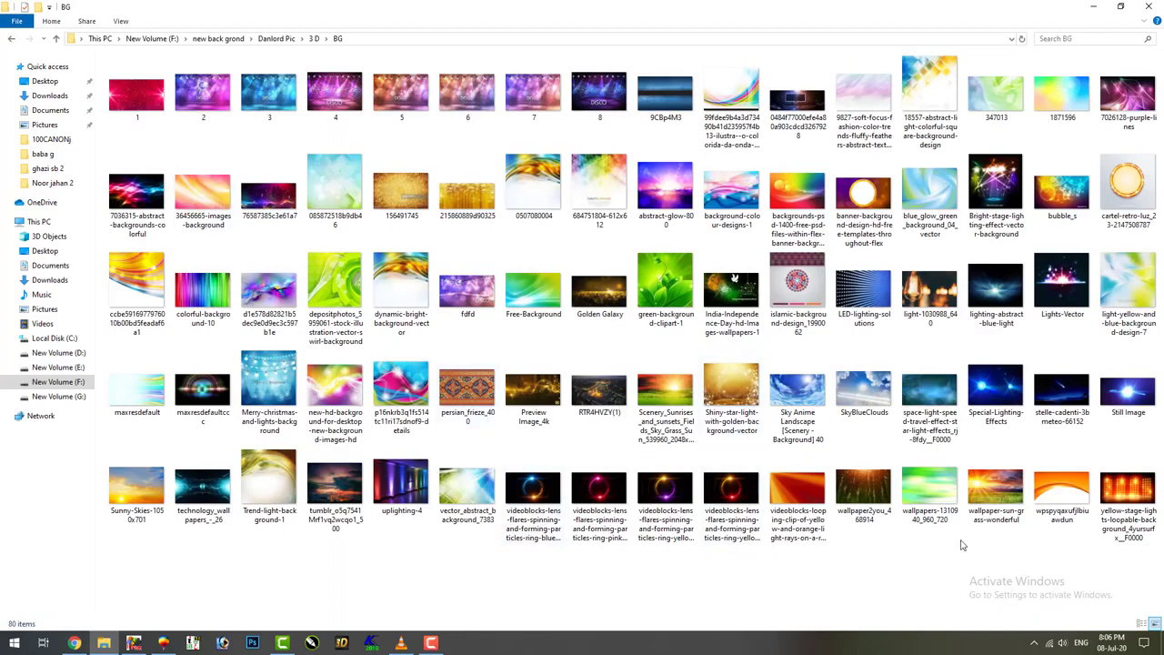
drag(930, 492, 265, 495)
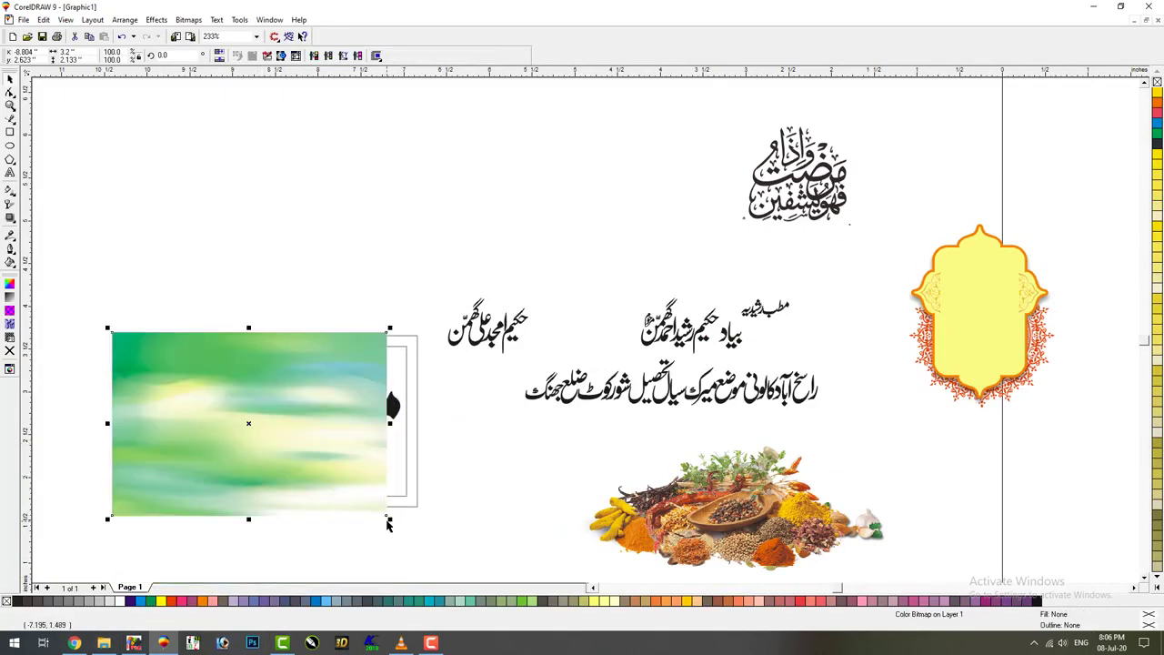
Apply a linear transparency fading the green wallpaper out toward its right side
click(10, 204)
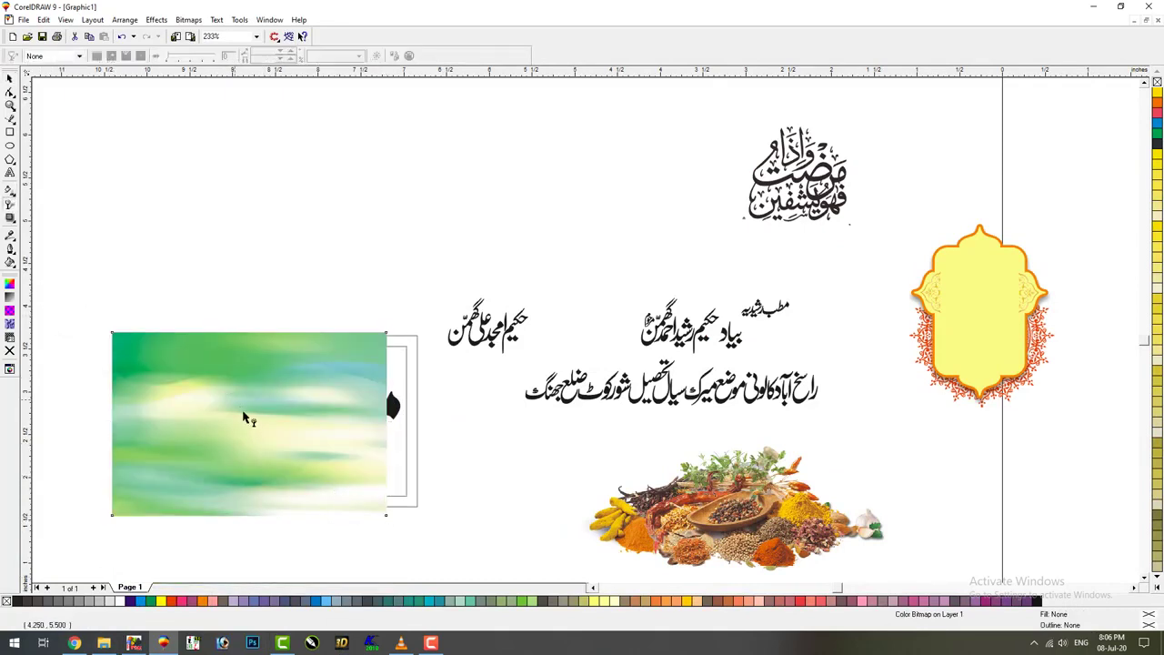
drag(246, 421, 319, 429)
key(alt+c)
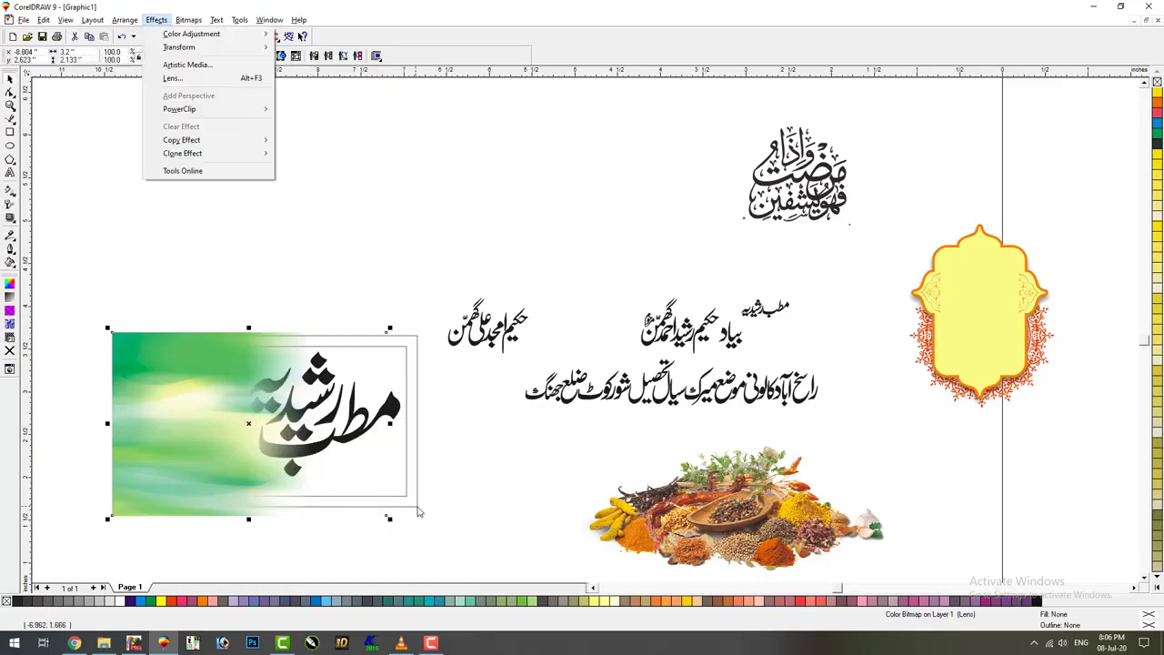
key(w)
Drag a blue-and-yellow background image from the Explorer folder into the drawing
key(Escape)
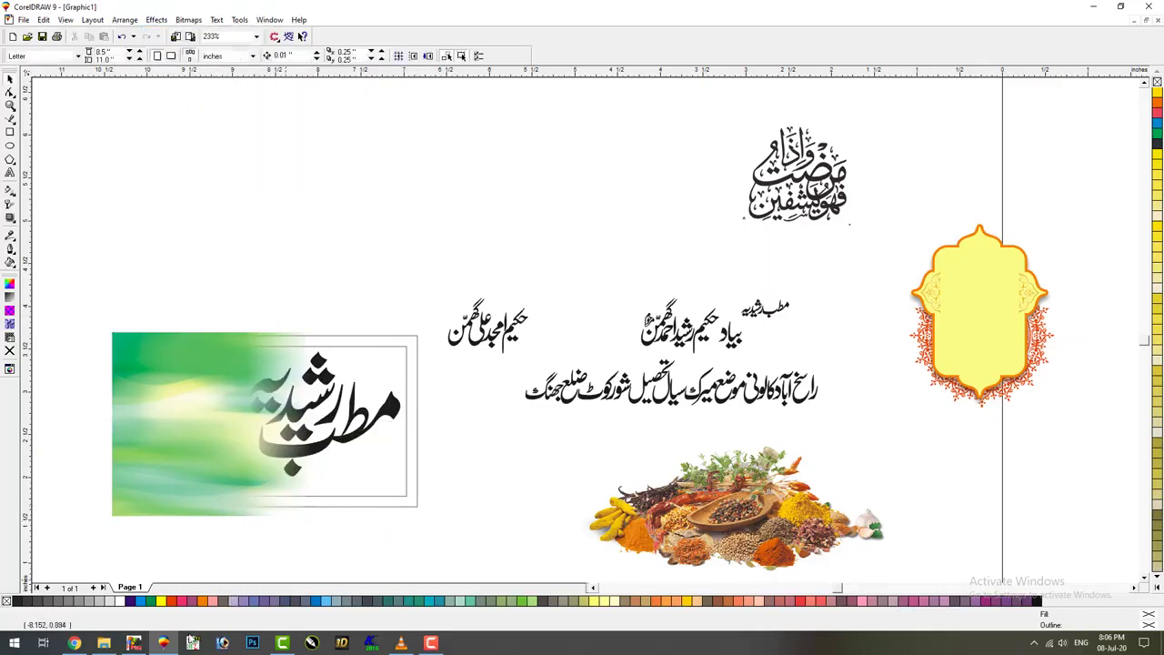
click(104, 643)
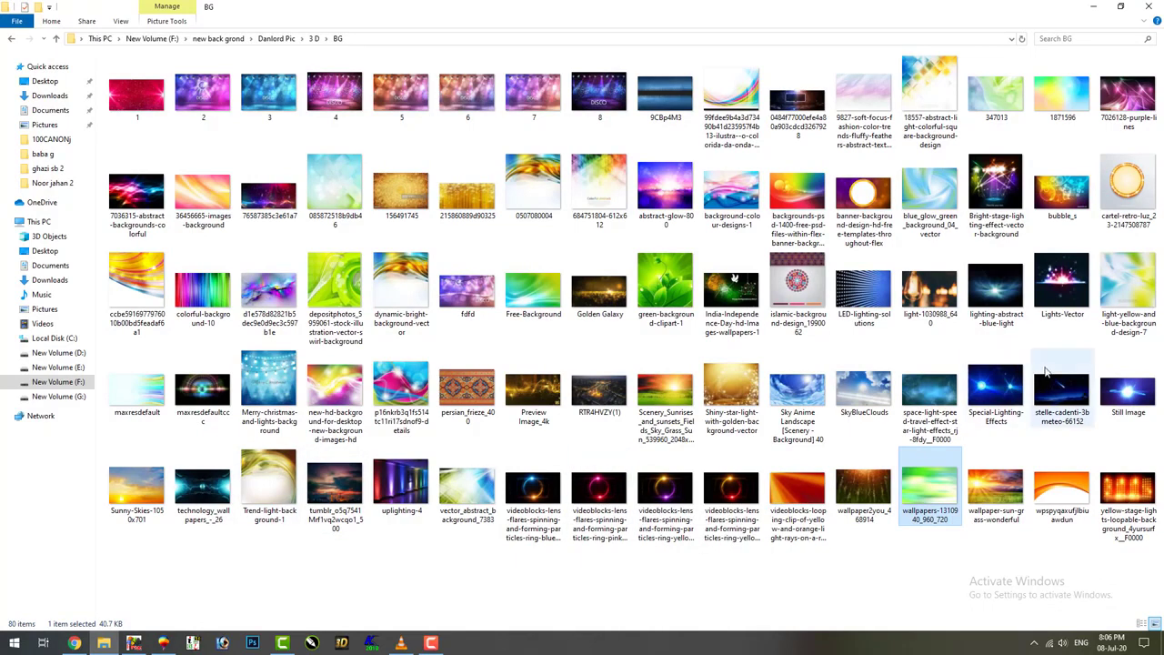
drag(1133, 282, 676, 287)
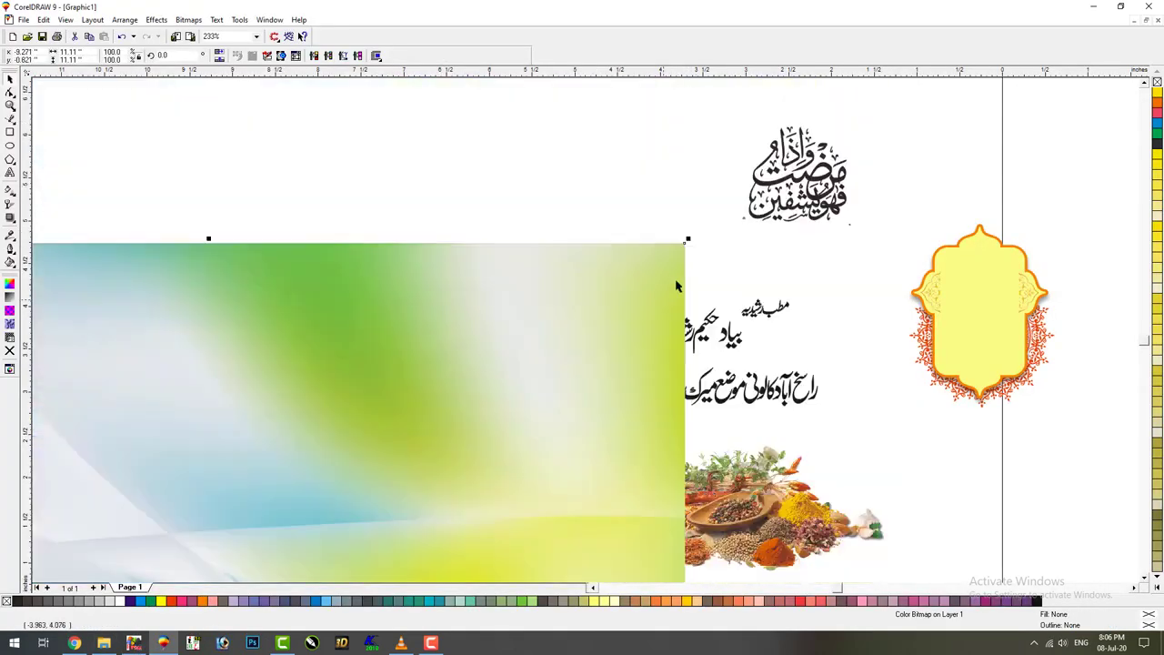
Shrink the blue-and-yellow image over the banner and PowerClip it inside the green rectangle
drag(691, 242, 404, 328)
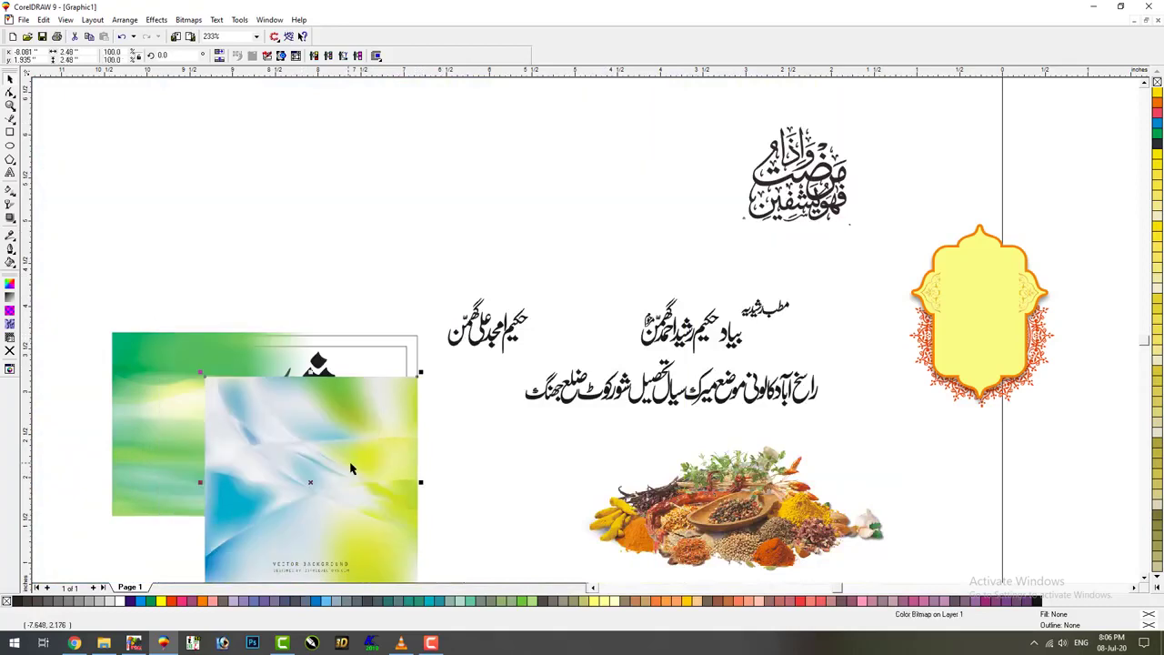
drag(349, 461, 360, 414)
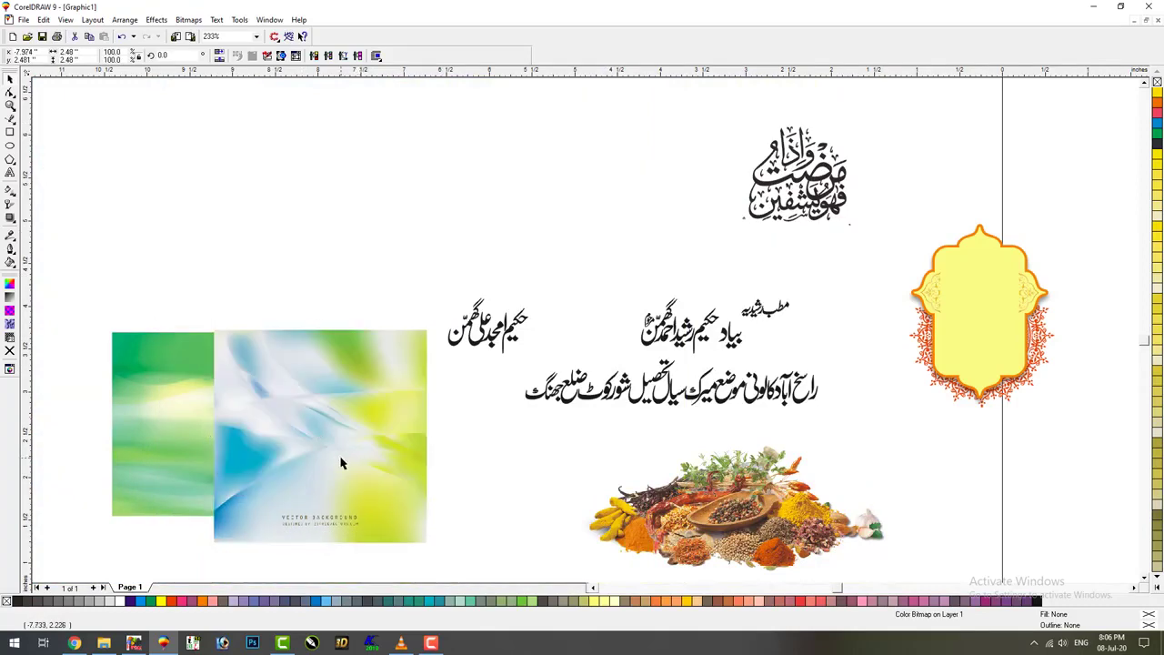
shift+click(132, 514)
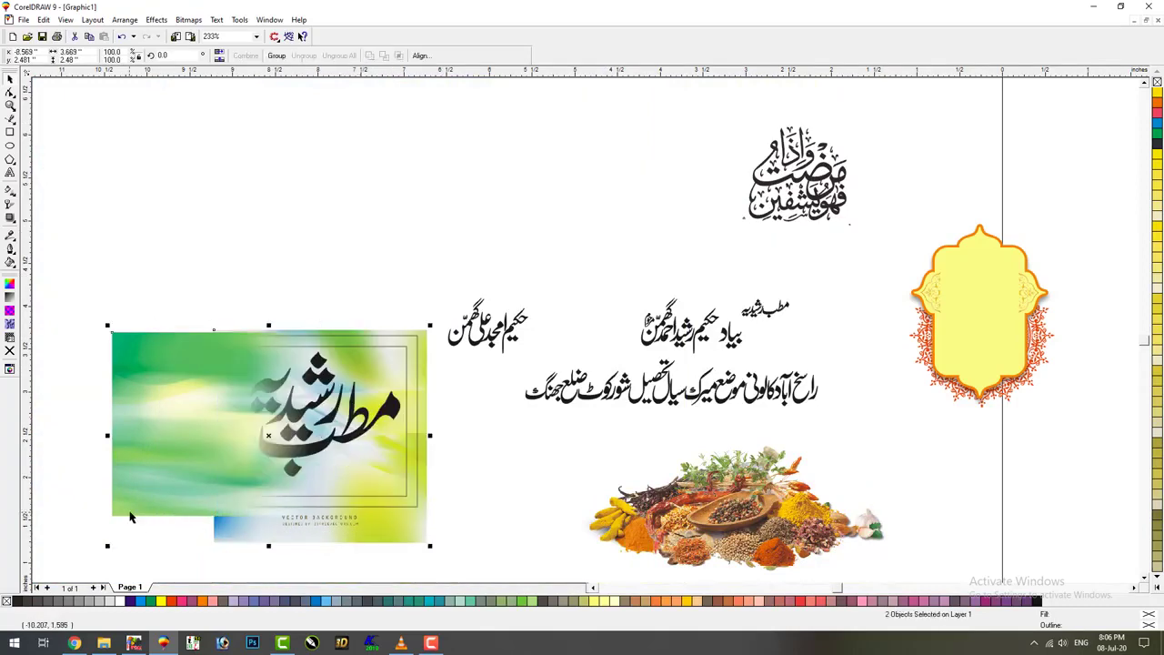
key(alt+c)
key(w)
key(Return)
click(414, 512)
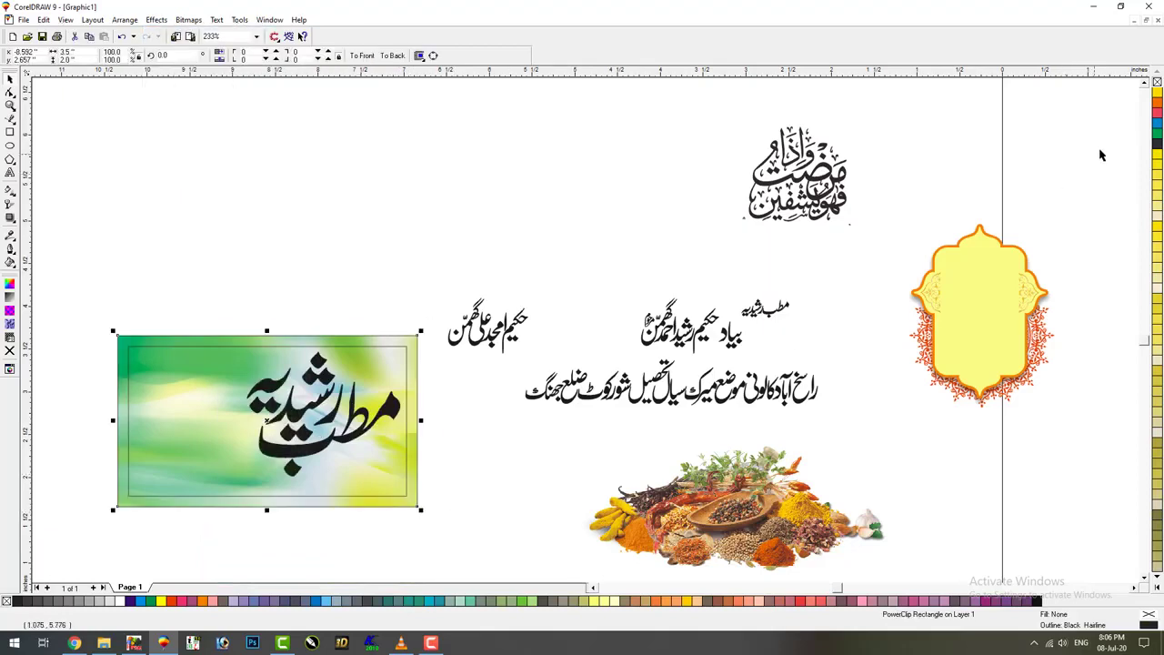
click(504, 231)
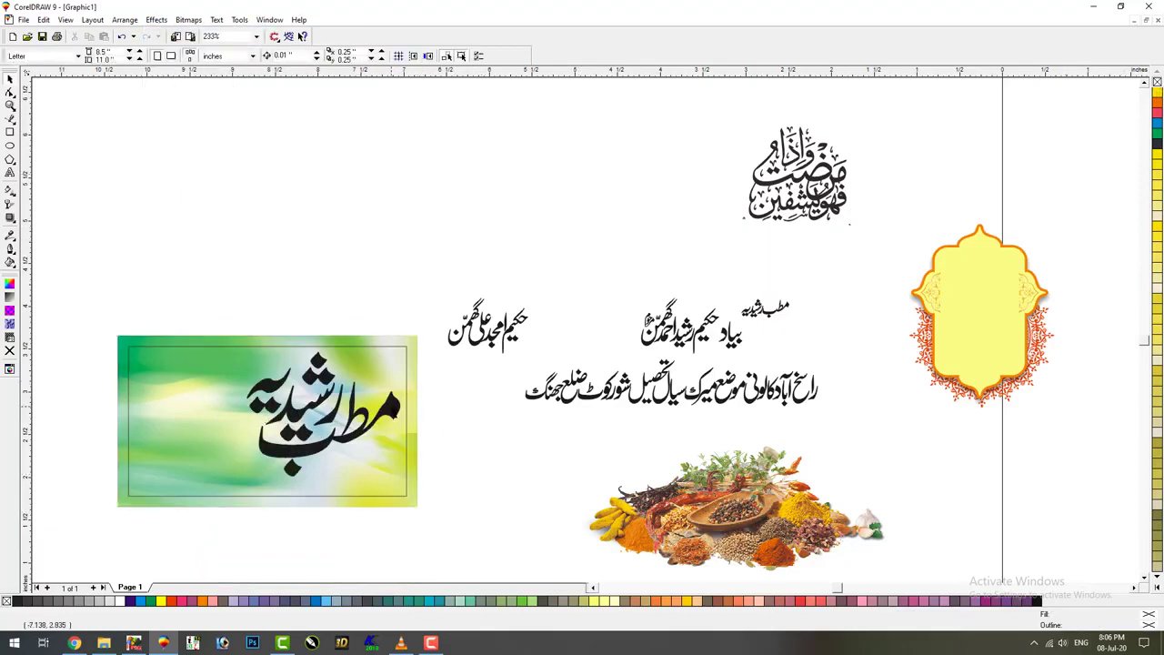
click(394, 409)
Fill the calligraphy title red with a round-cornered 7 pt white outline, then move it above the banner
click(171, 603)
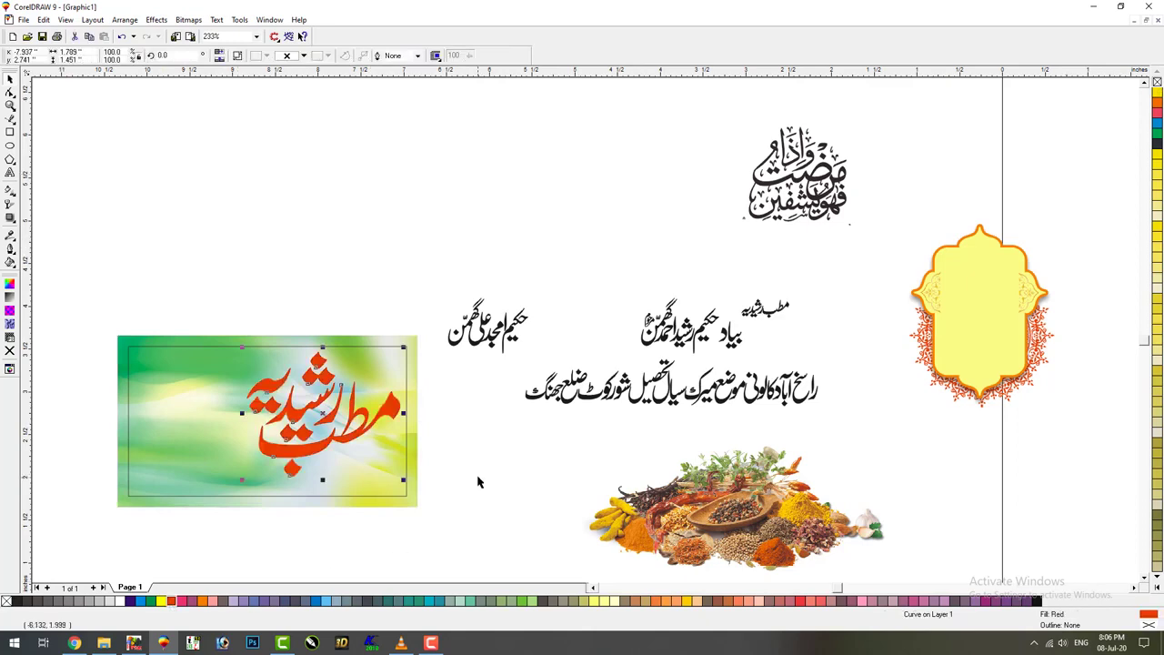
key(F12)
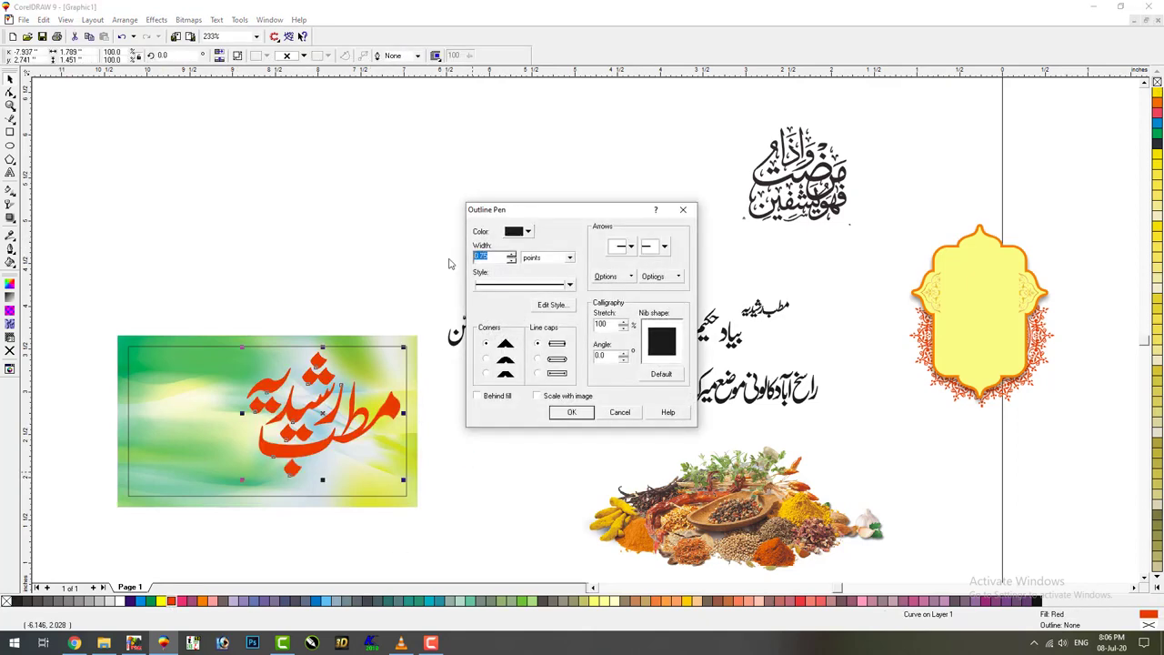
click(487, 360)
click(569, 413)
key(F12)
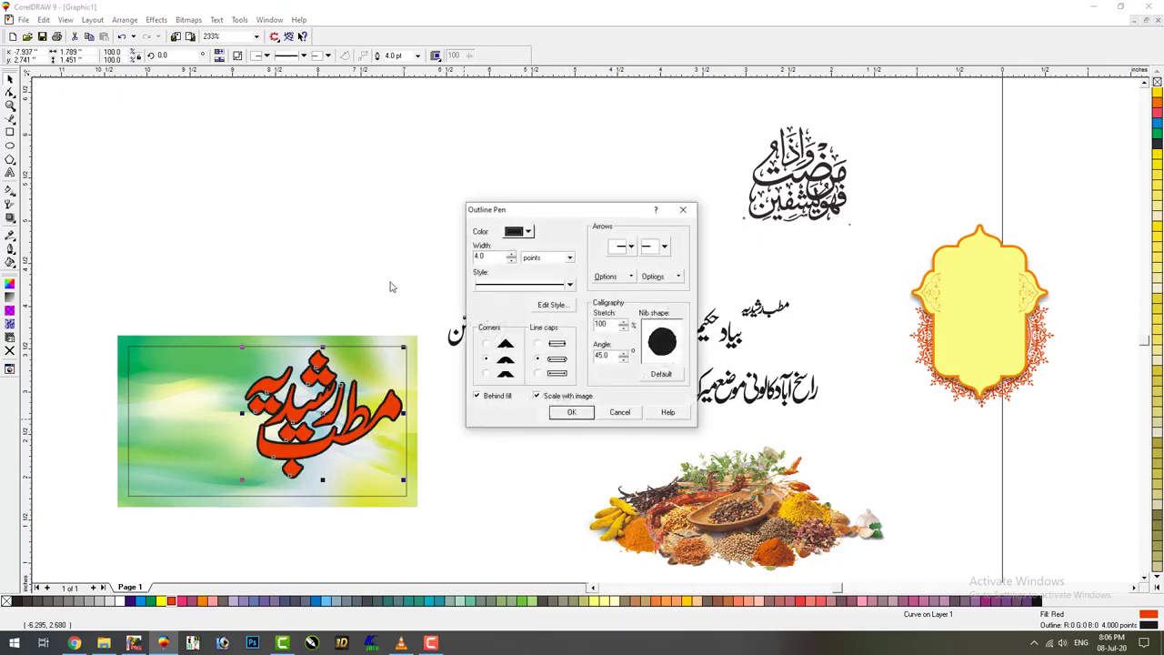
click(468, 257)
key(Return)
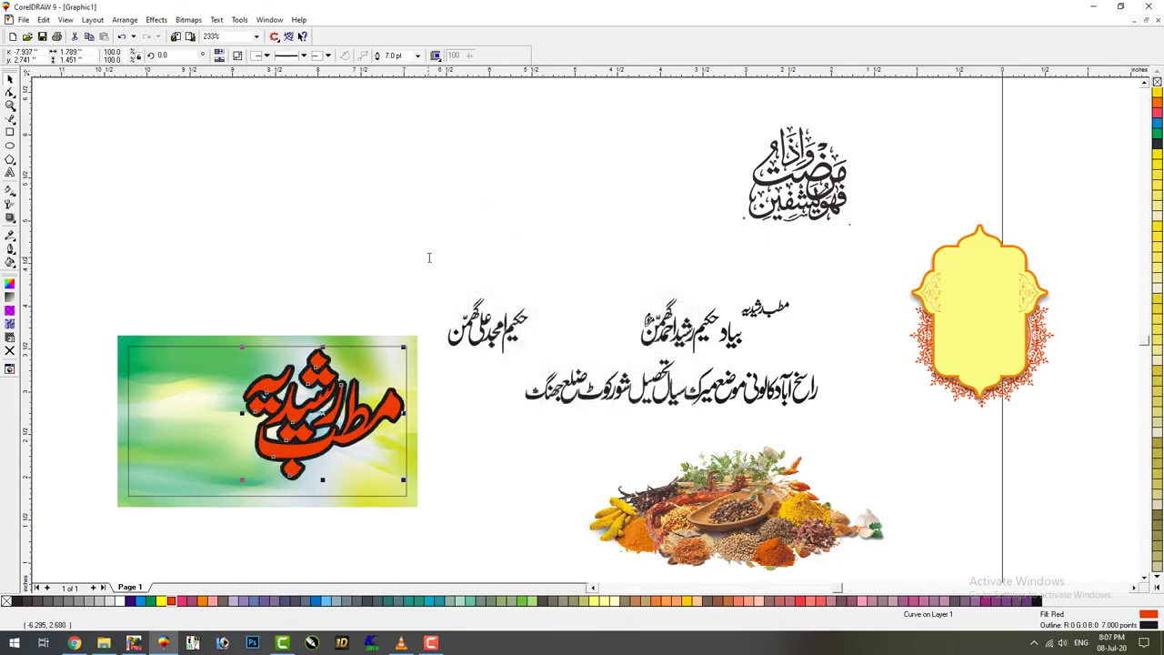
right_click(116, 602)
click(446, 487)
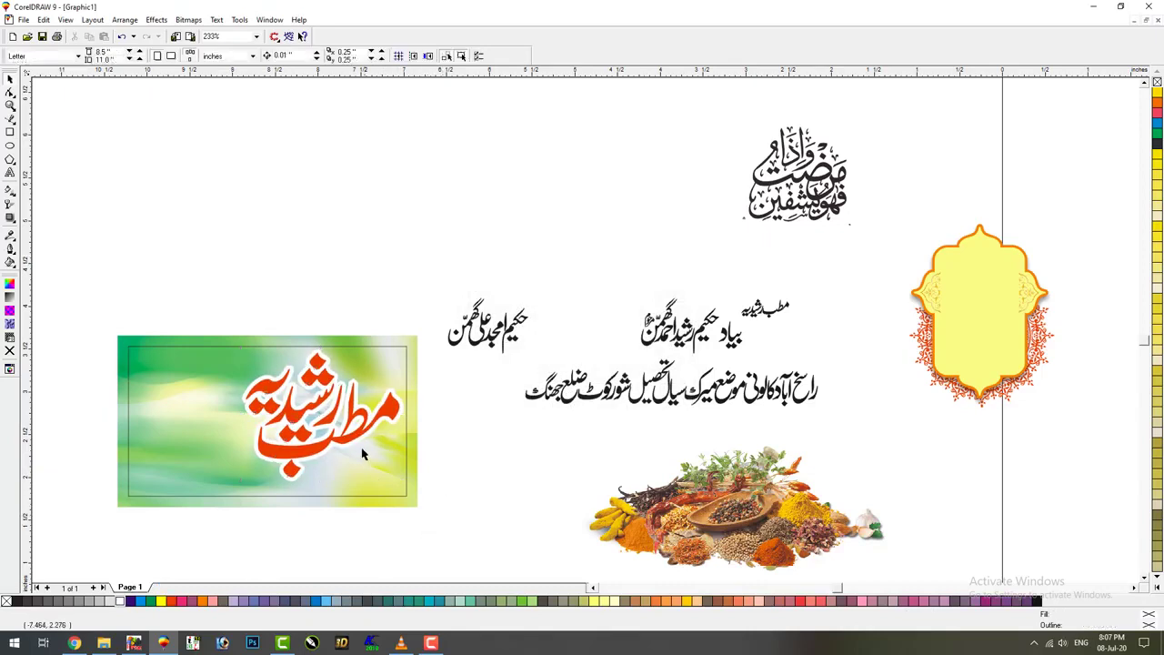
drag(362, 455, 362, 276)
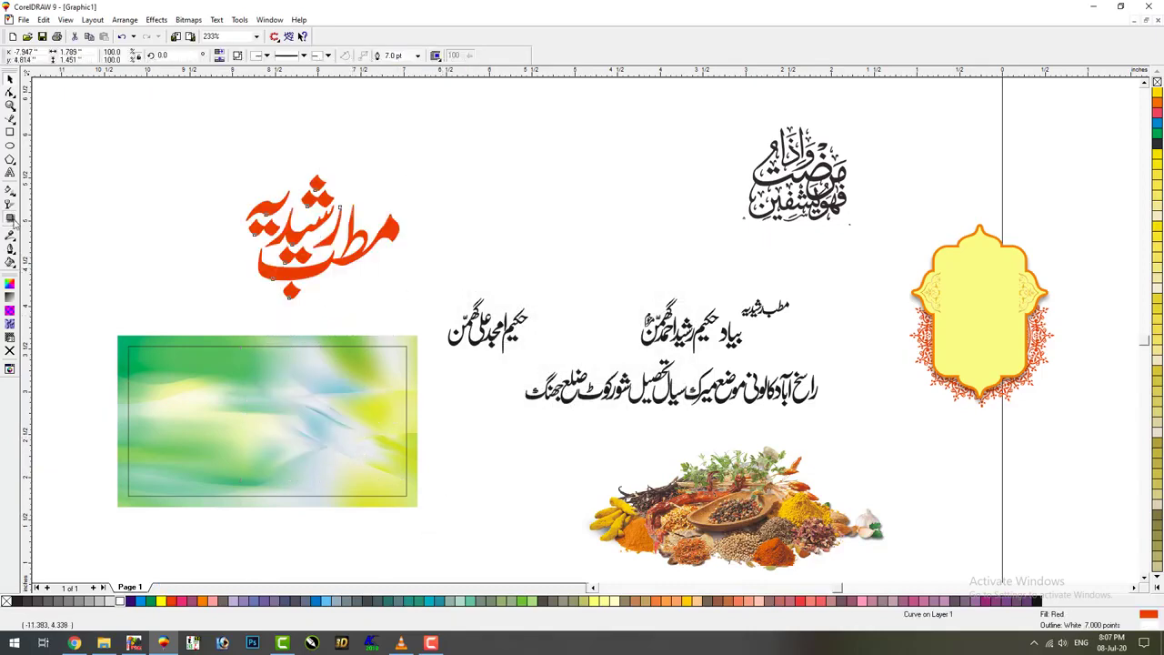
Increase the title's outline width to 8
click(11, 220)
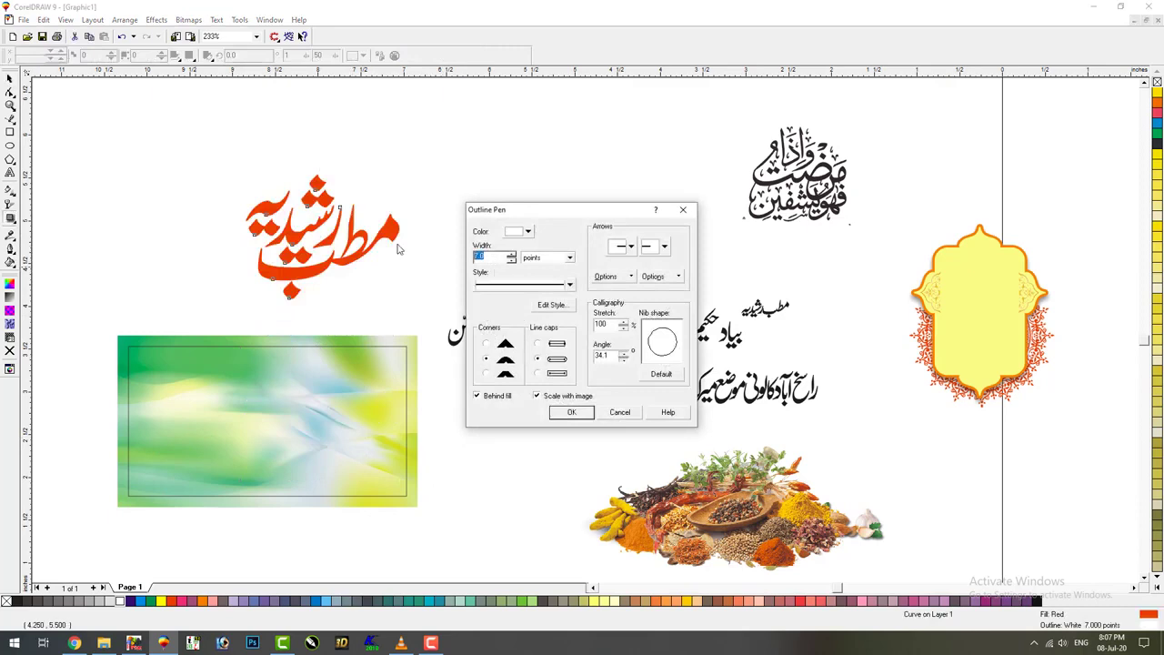
text(8)
key(Return)
Add a drop shadow to the title with opacity 100 and feathering 4
drag(313, 244, 315, 248)
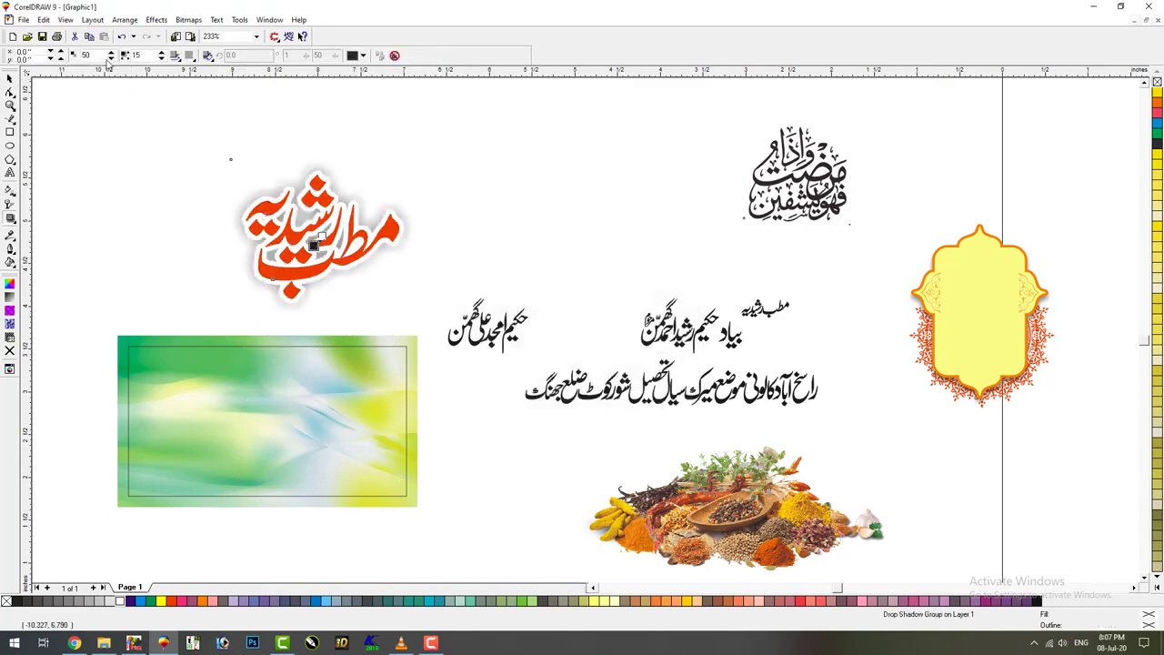
text(00)
key(Tab)
text(4)
click(175, 56)
click(11, 79)
Separate the shadow, give it a uniform fill, and move title and shadow onto the banner
click(125, 20)
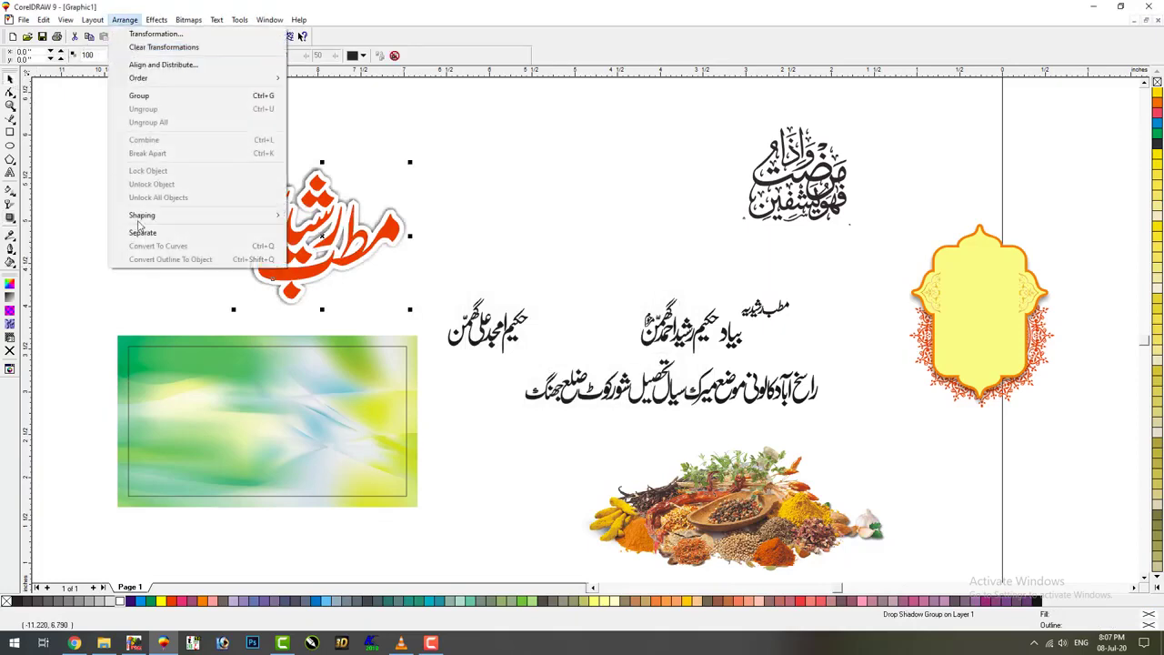
click(141, 232)
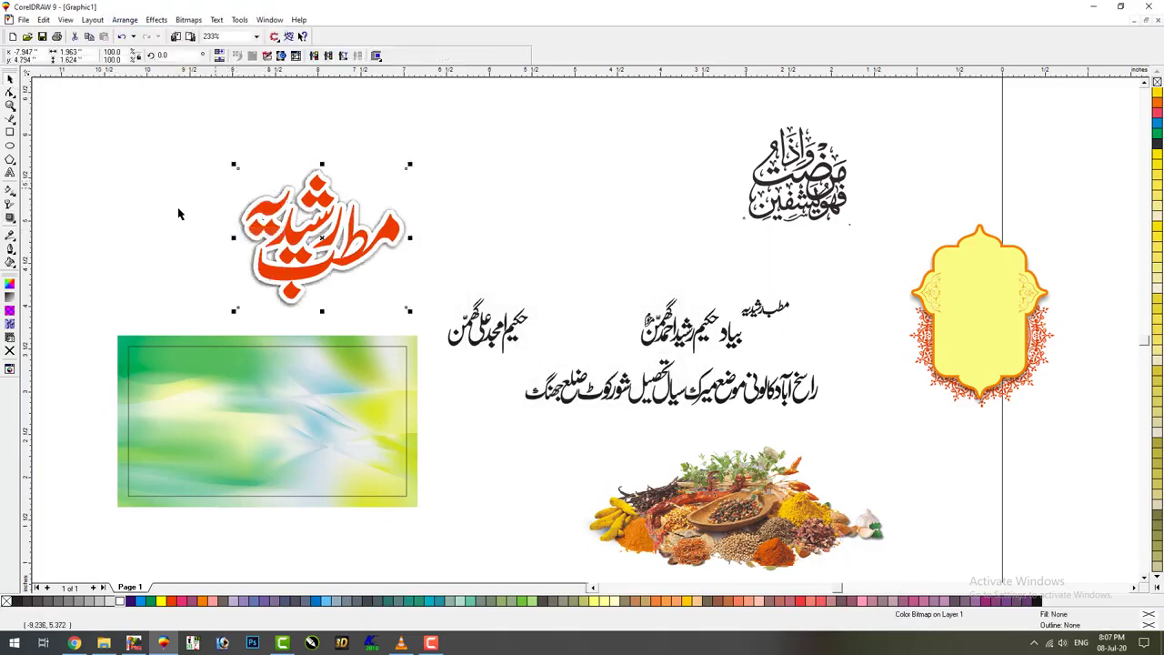
click(10, 260)
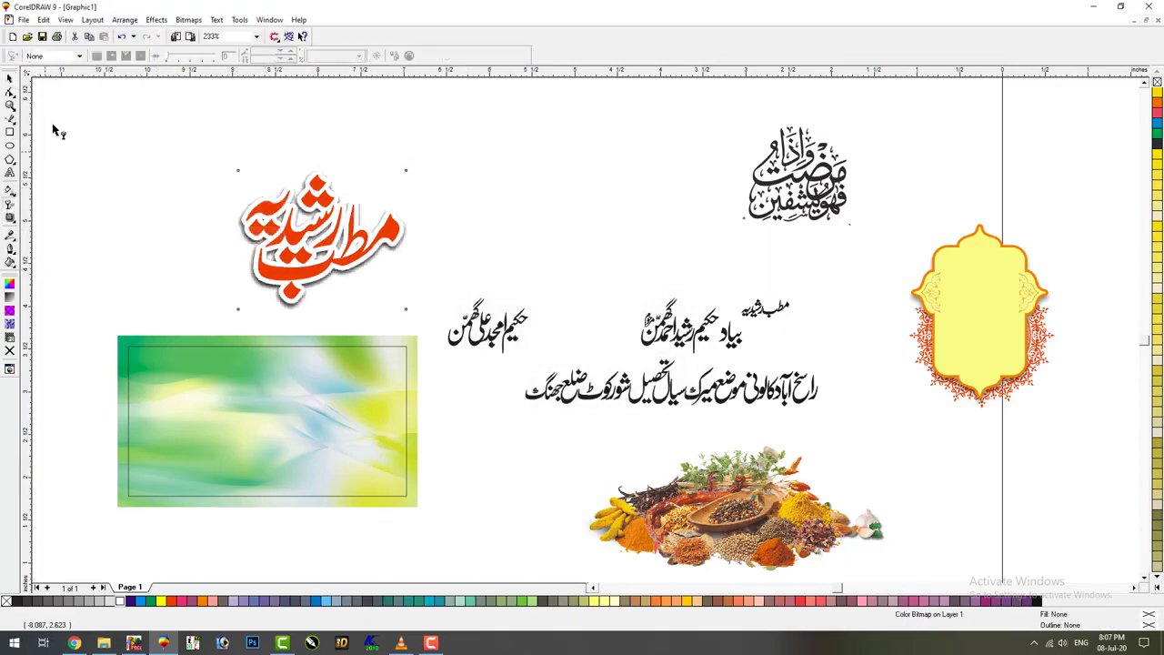
click(55, 56)
click(38, 74)
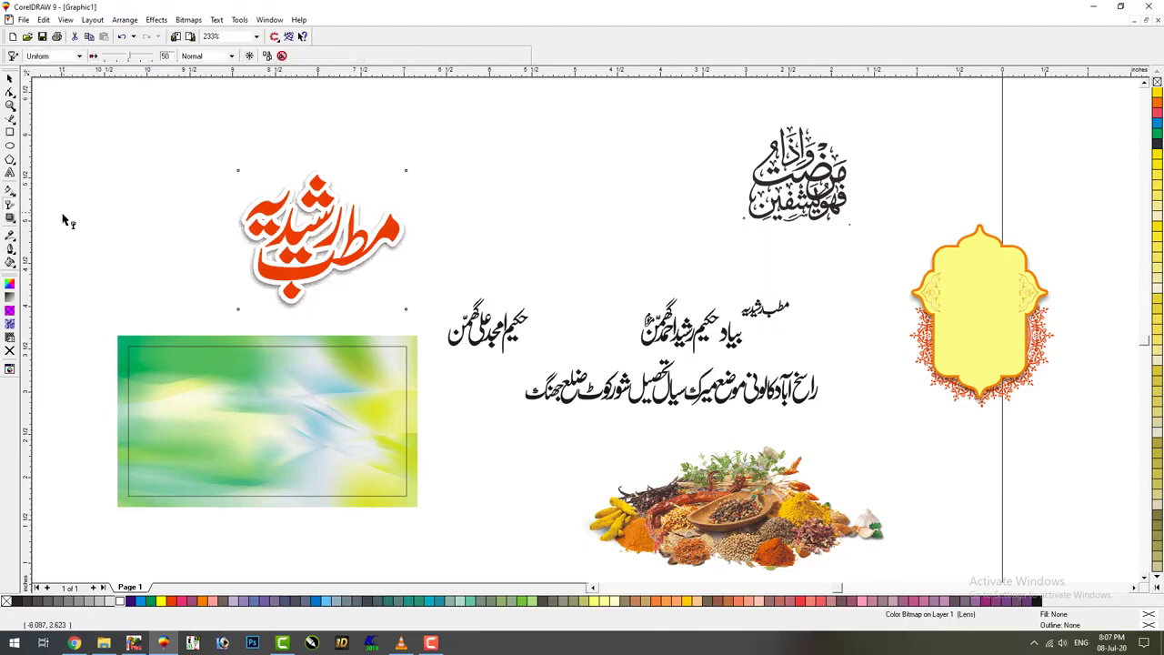
key(space)
drag(80, 116, 426, 341)
drag(317, 281, 306, 456)
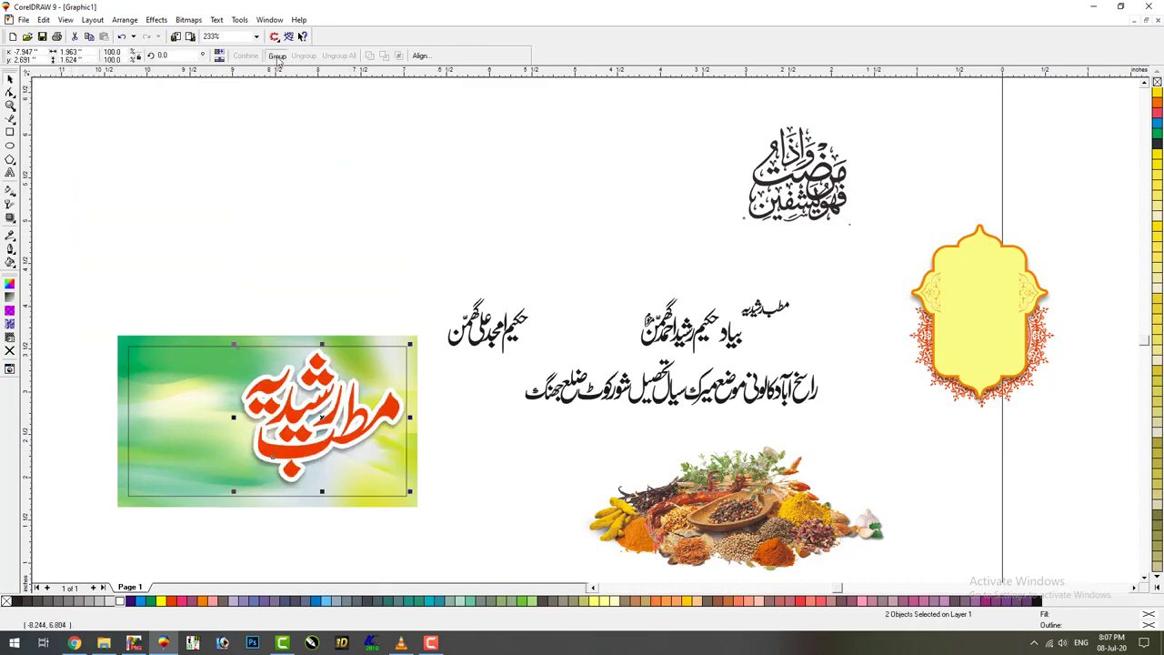
Group the title with its shadow and shrink the small decorative phrase into the banner's corner
click(277, 56)
click(843, 342)
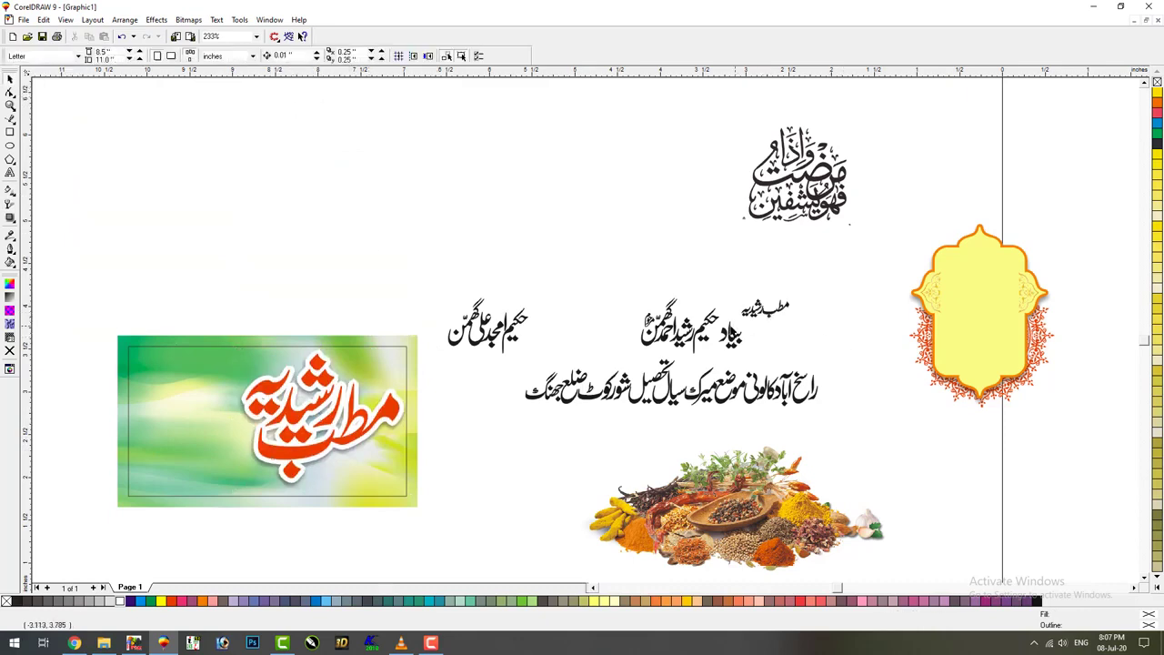
click(813, 216)
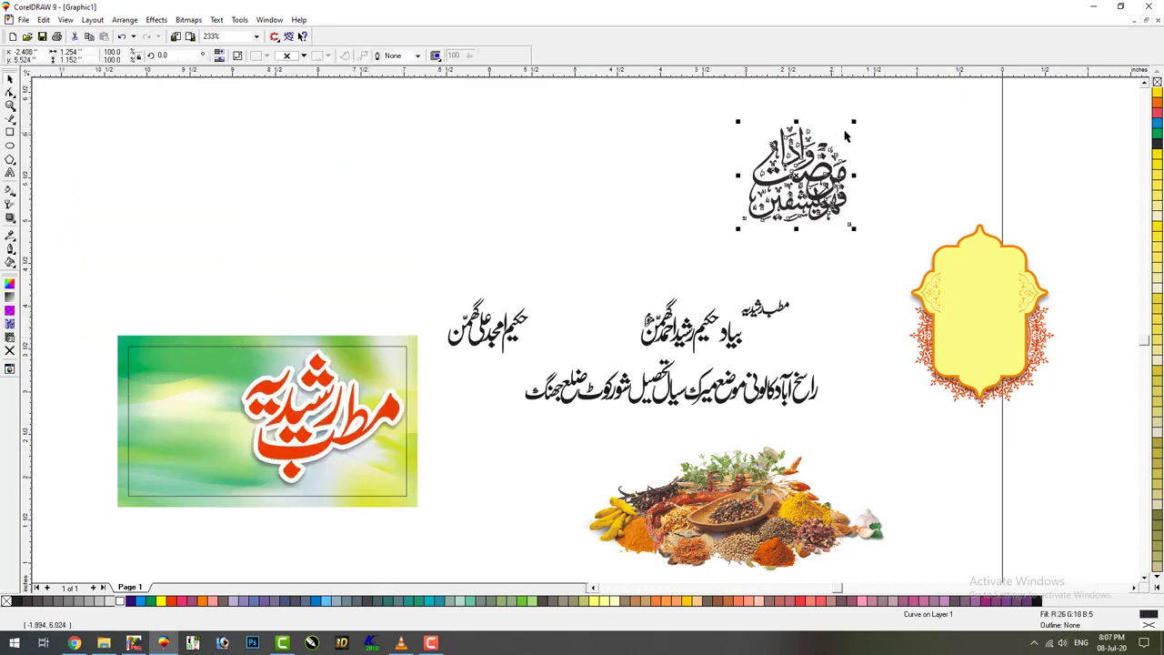
drag(802, 152, 385, 340)
scroll(285, 429, up, 3)
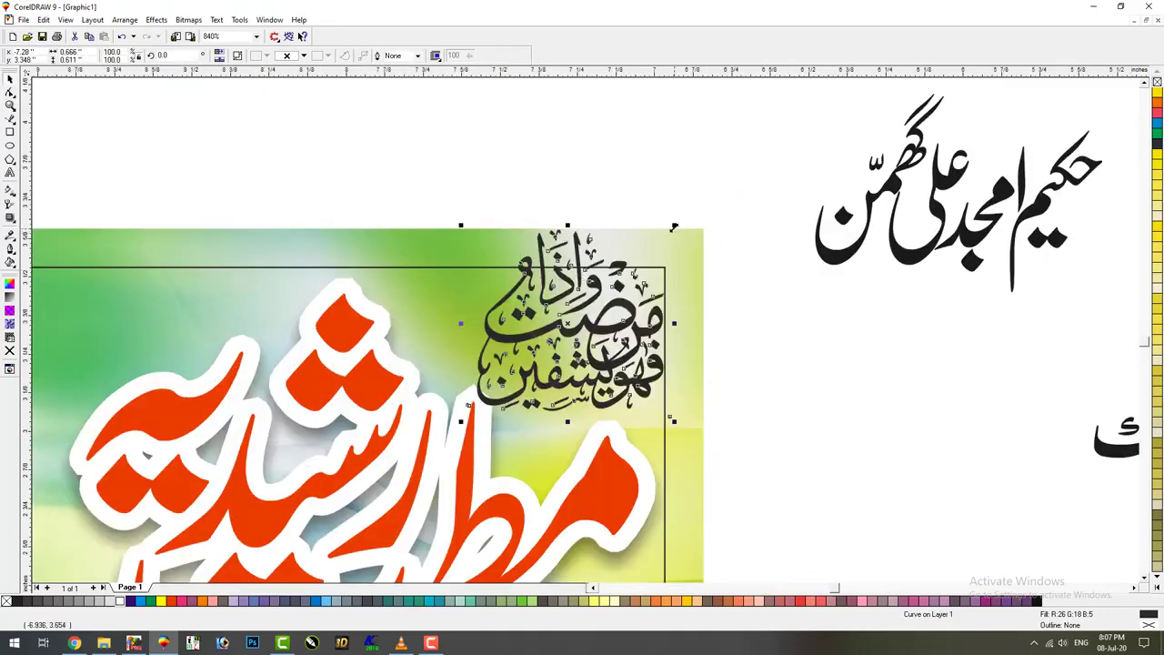
drag(675, 227, 622, 272)
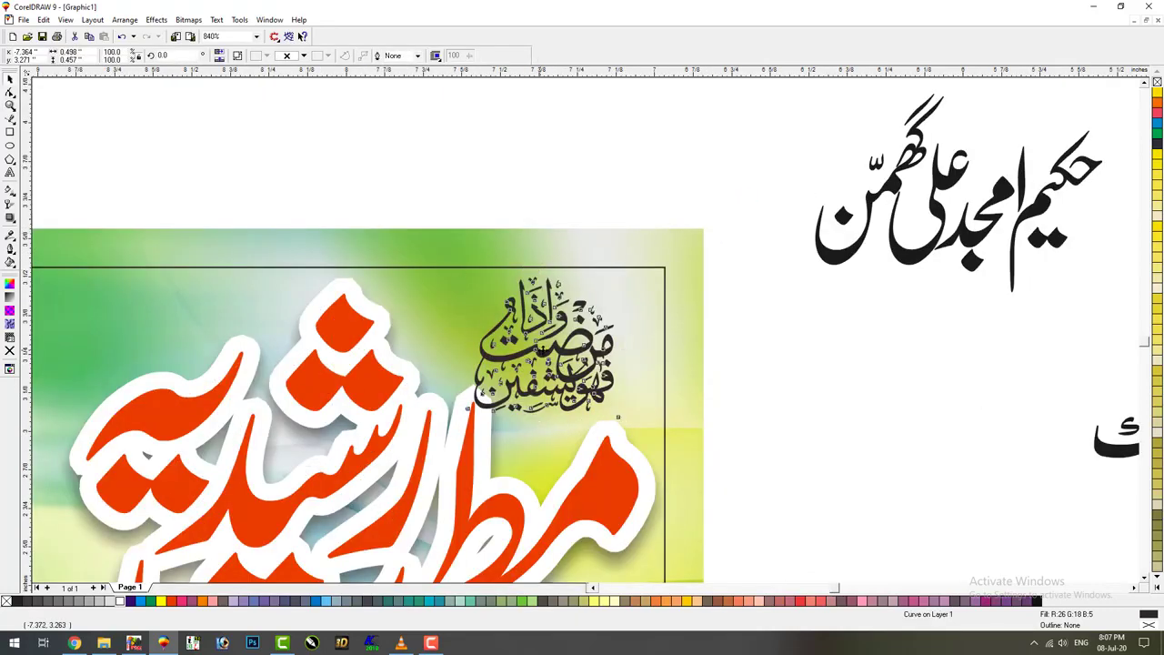
scroll(535, 422, up, 4)
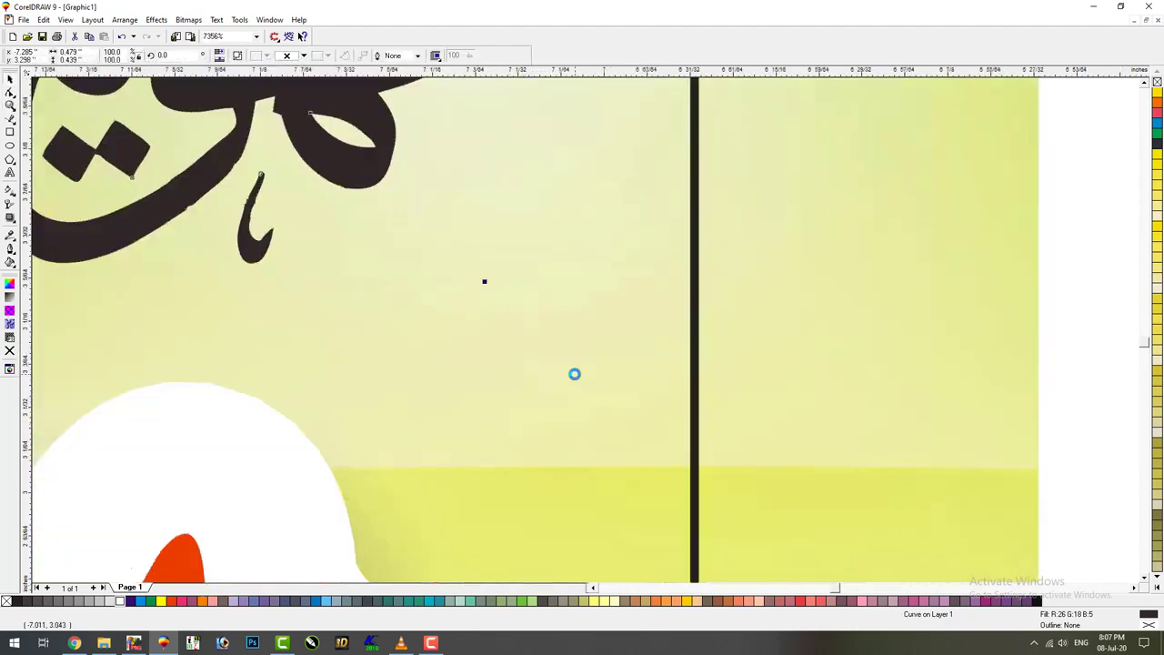
scroll(637, 355, down, 4)
Zoom out to the whole page and move the yellow ornamental frame to the upper left
key(Escape)
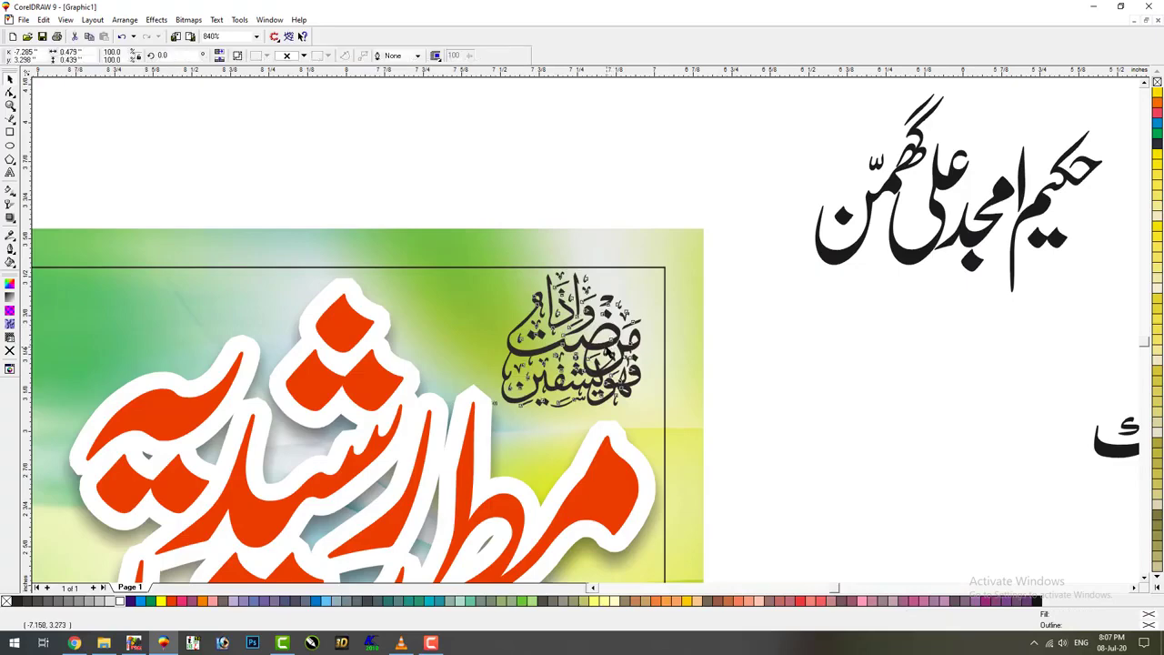
key(F4)
drag(988, 337, 223, 211)
Ungroup the yellow frame, pull it off the red mandala, and delete the mandala
key(ctrl+u)
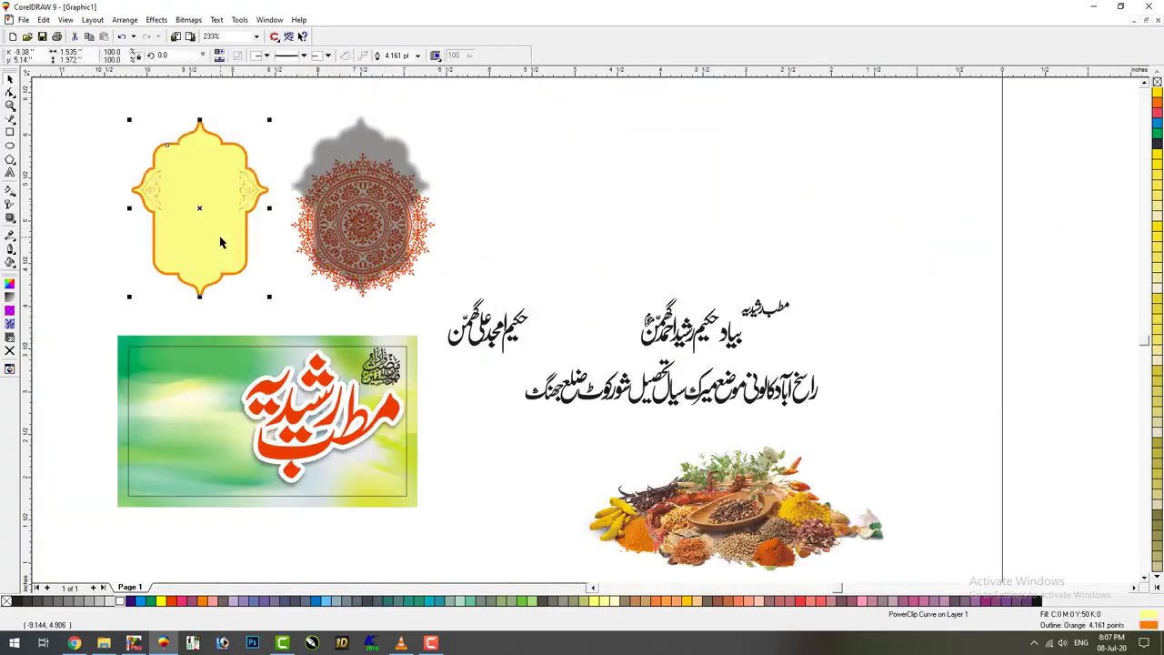
key(ctrl+z)
drag(431, 196, 242, 205)
click(291, 115)
click(362, 263)
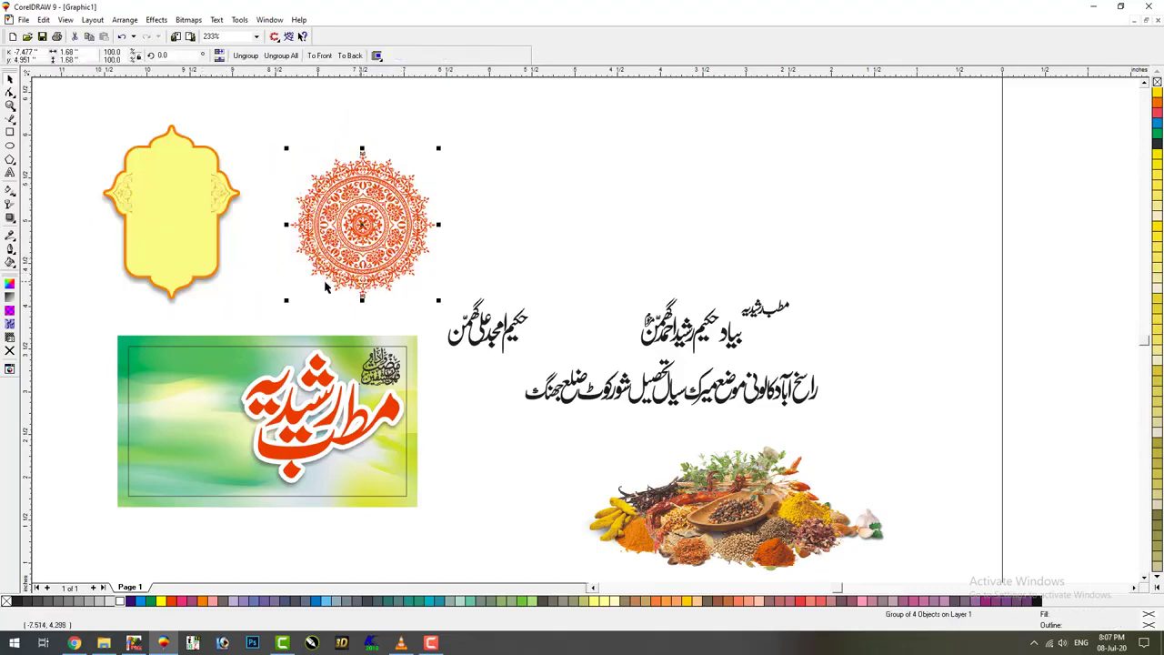
key(Delete)
Move the yellow frame to the mandala's old spot, flip it vertically, and shrink it
click(161, 252)
drag(161, 252, 303, 252)
click(219, 60)
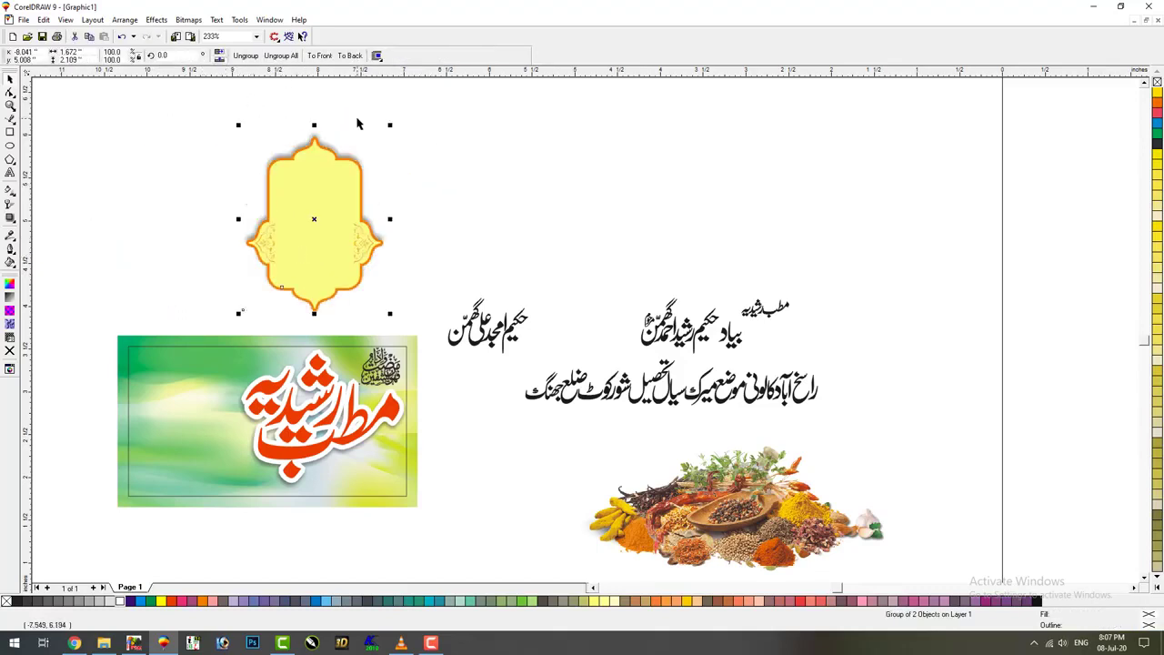
drag(390, 126, 378, 362)
Place the frame on the banner's corner phrase and bring the black calligraphy in front of it
key(F2)
drag(463, 286, 303, 452)
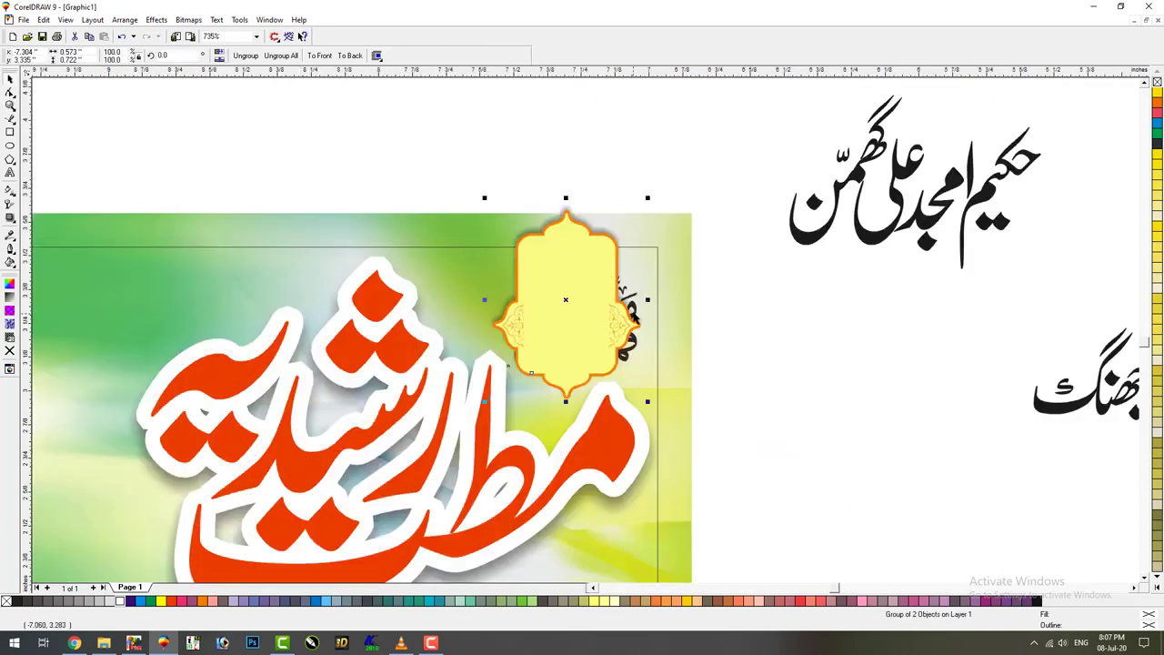
key(F10)
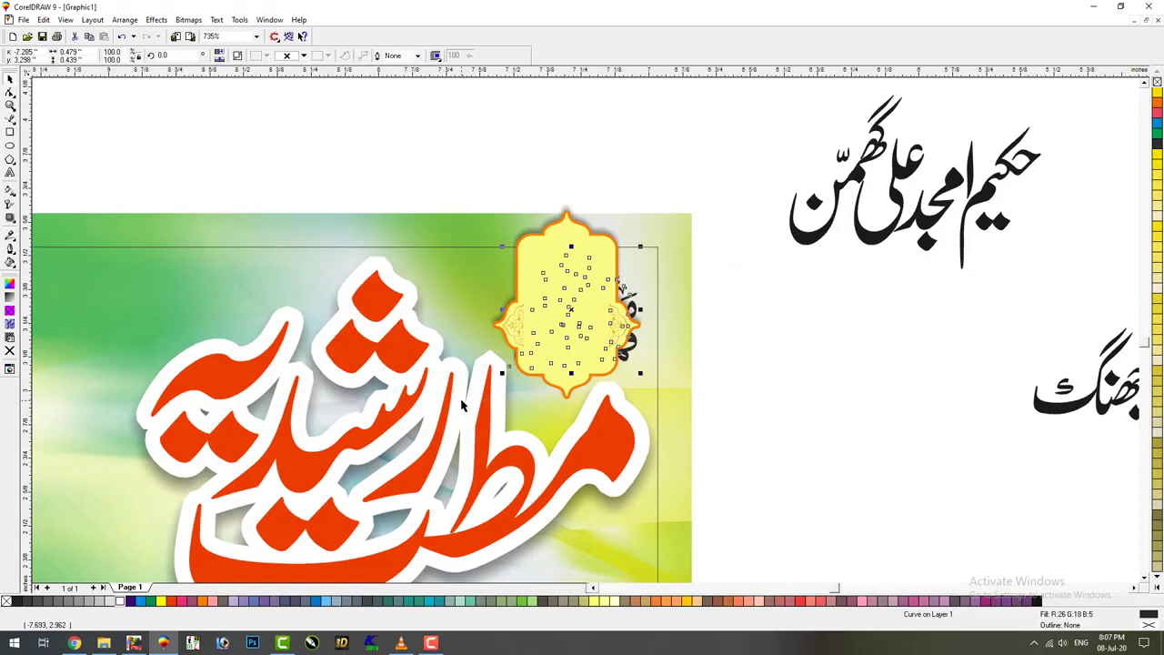
key(ctrl+Page_Down)
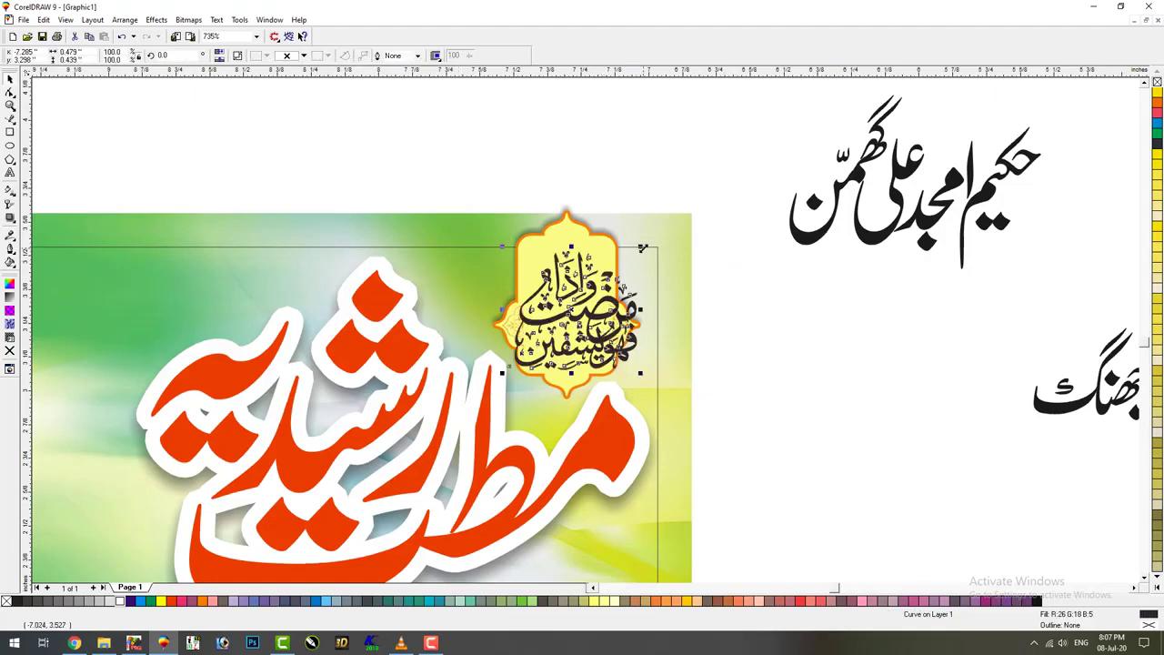
Resize the black calligraphy to fit inside the yellow frame and move both up slightly
drag(642, 247, 615, 268)
click(731, 337)
click(588, 345)
drag(793, 155, 419, 444)
drag(538, 250, 537, 237)
click(834, 299)
click(624, 367)
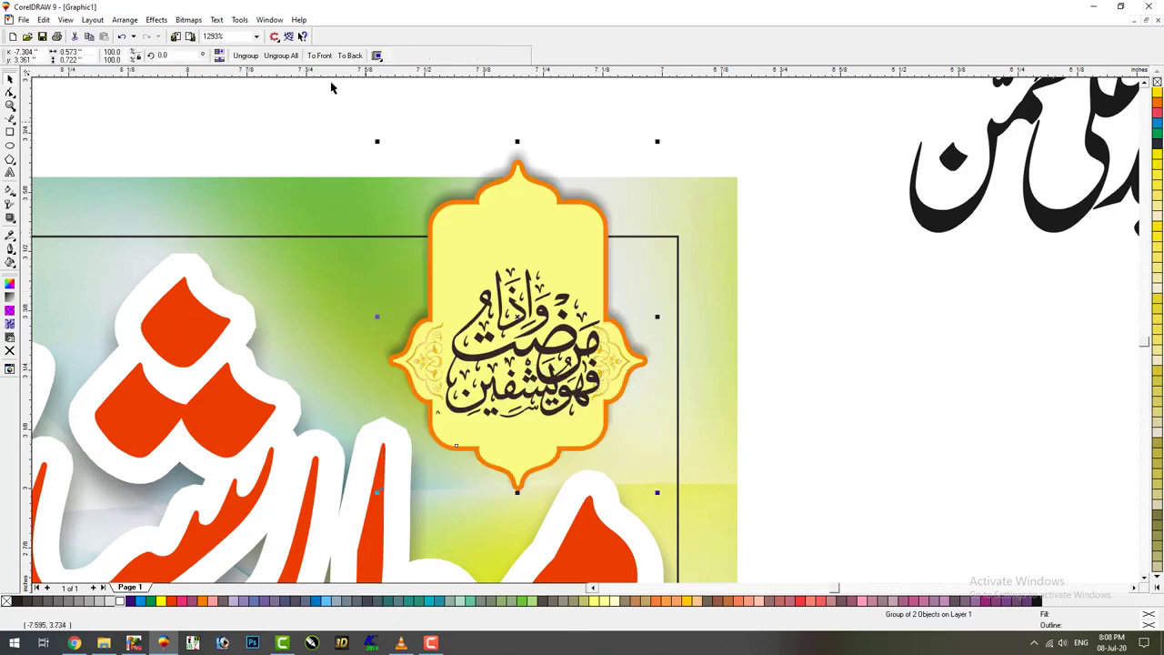
Edit the frame's PowerClip contents to delete the gold side ornaments
key(Escape)
click(624, 367)
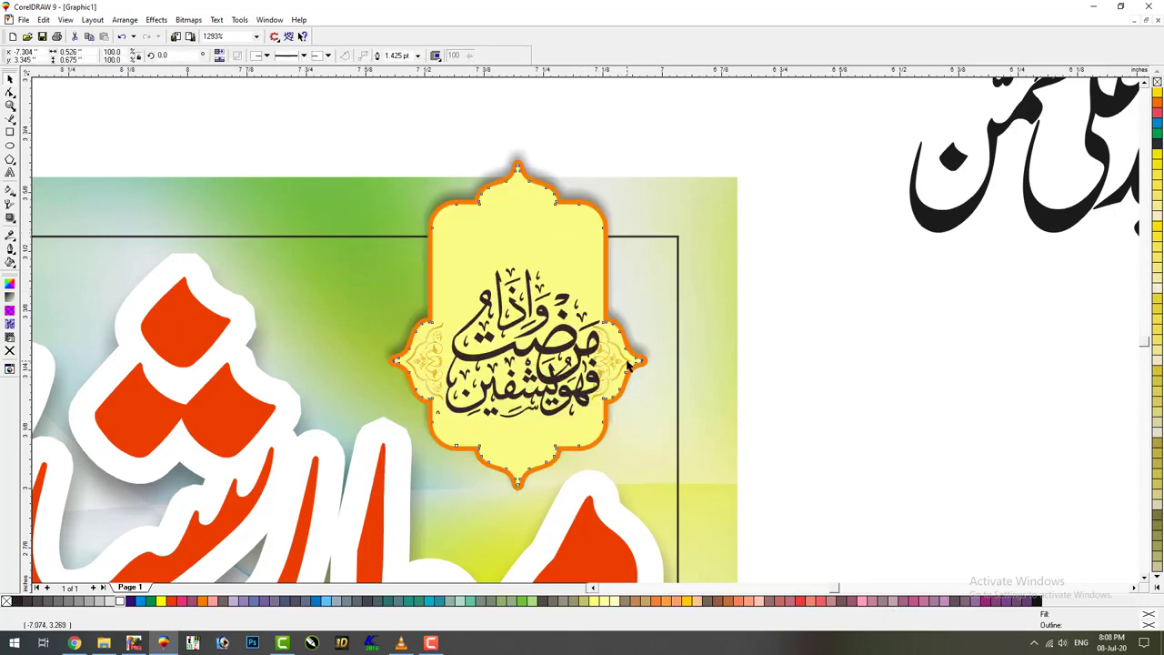
click(624, 366)
key(F10)
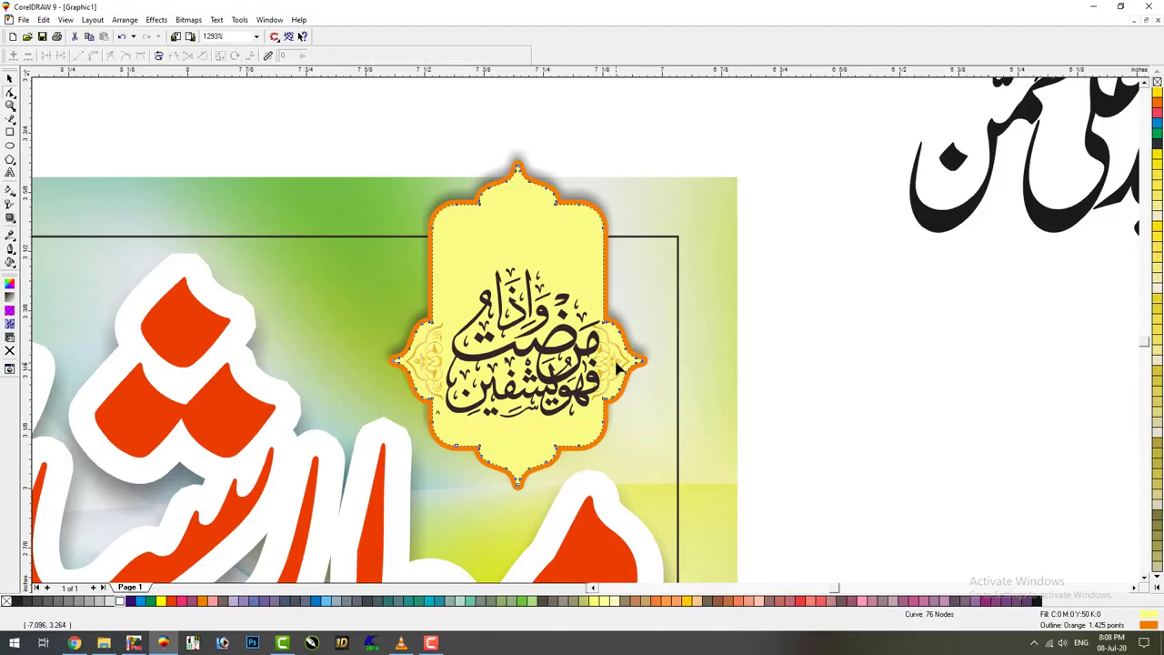
key(space)
click(157, 19)
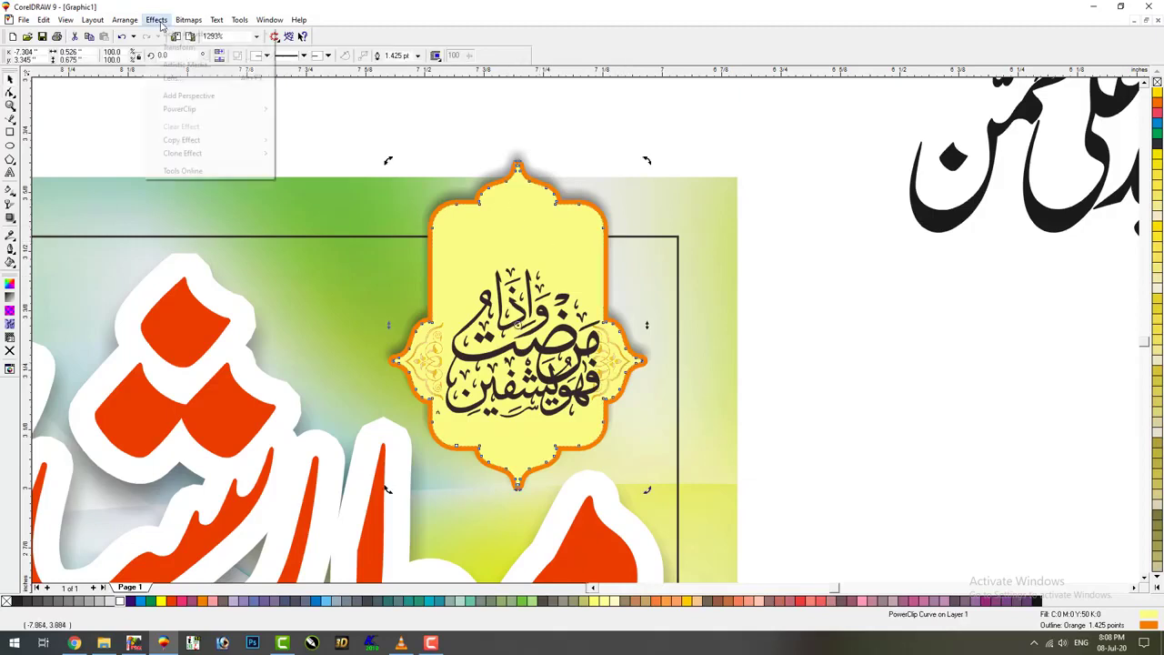
mouse_move(200, 107)
click(335, 138)
click(442, 362)
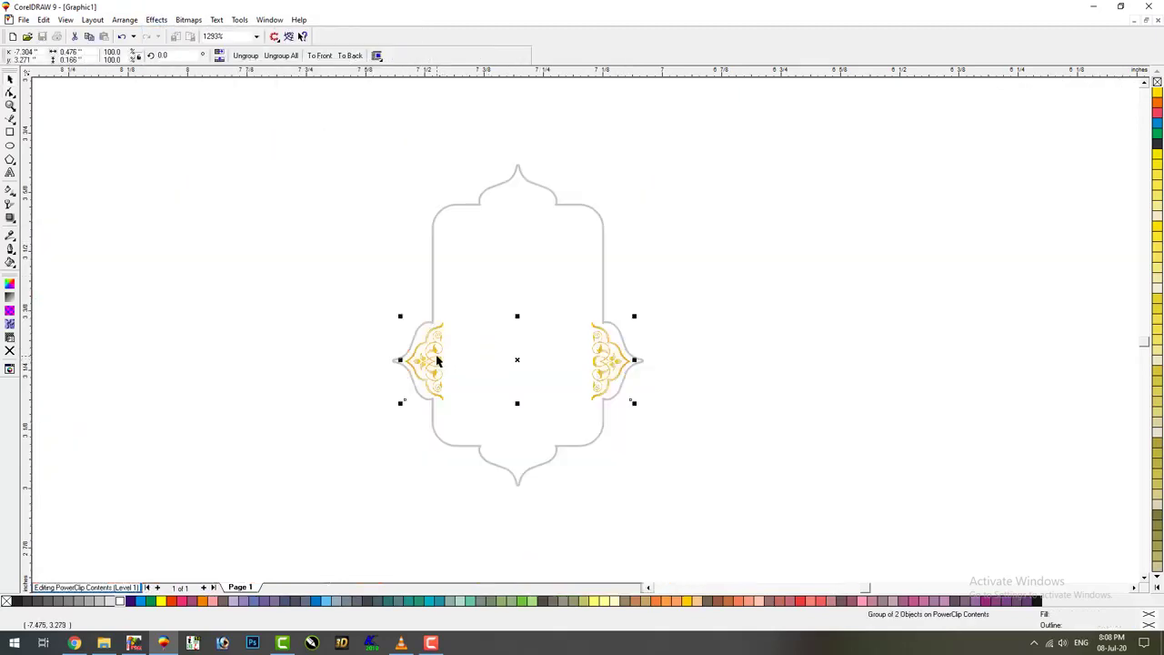
key(Delete)
right_click(343, 366)
click(387, 376)
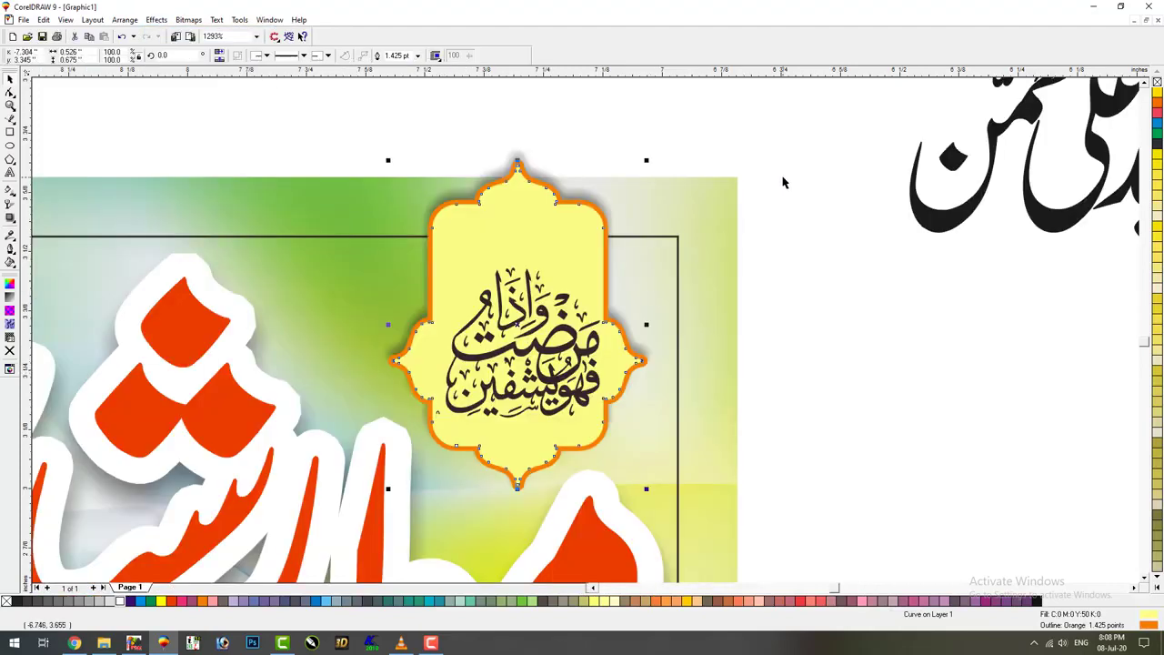
Raise the yellow frame's top nodes with the Shape tool to make its arch taller
key(F10)
drag(714, 124, 431, 161)
key(space)
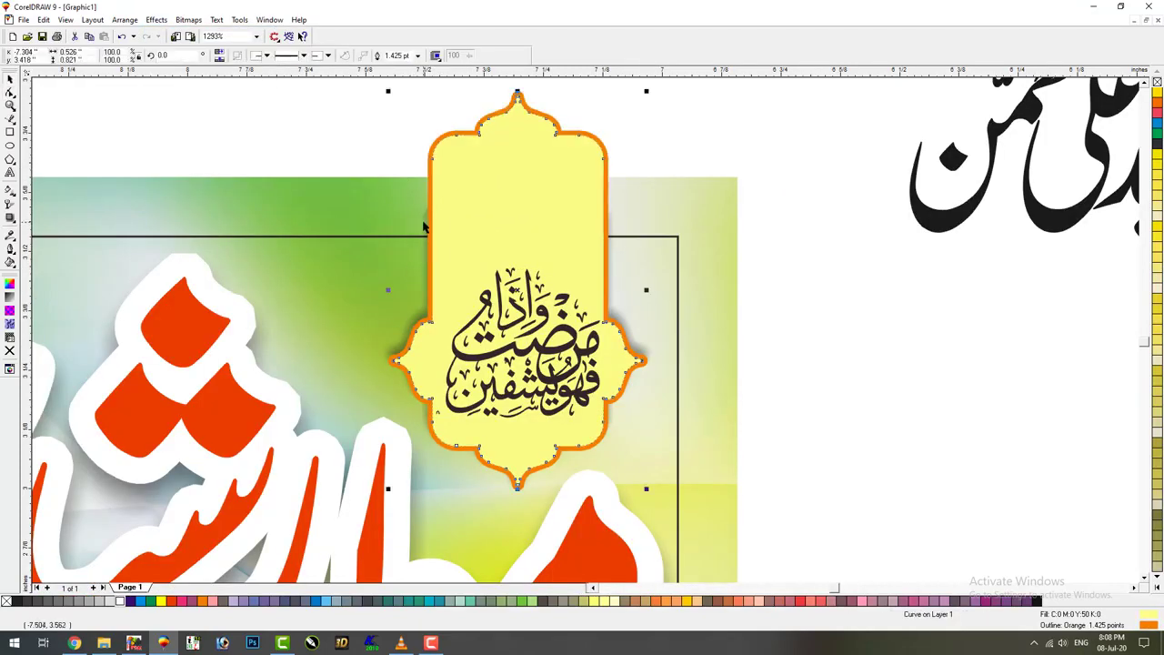
key(Escape)
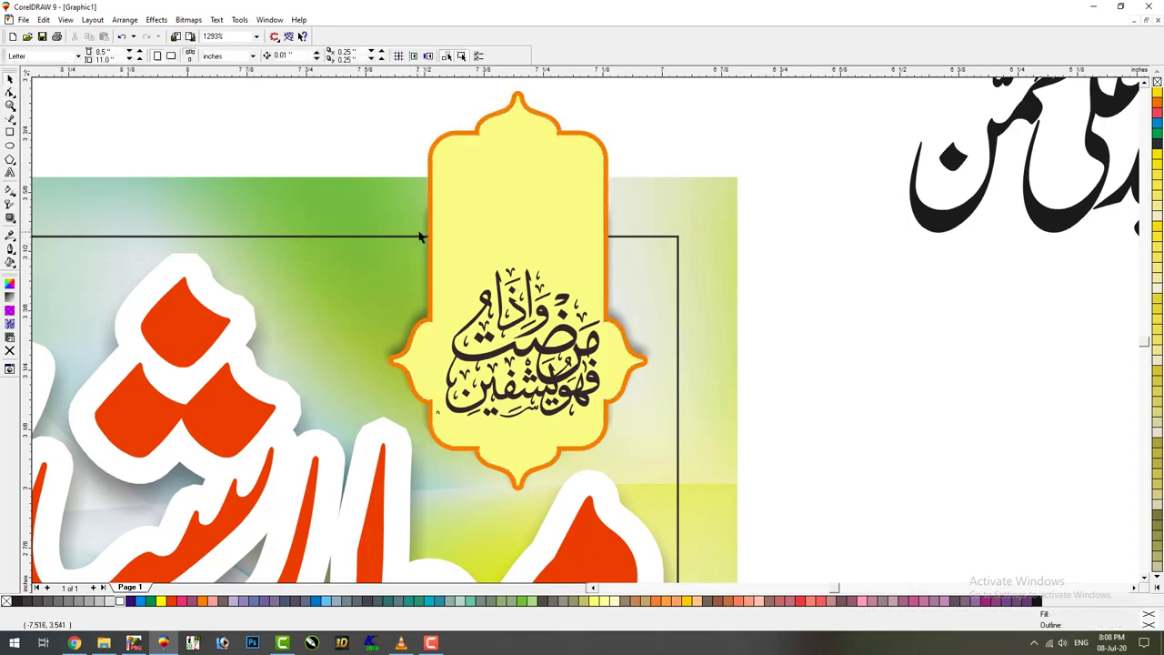
click(422, 239)
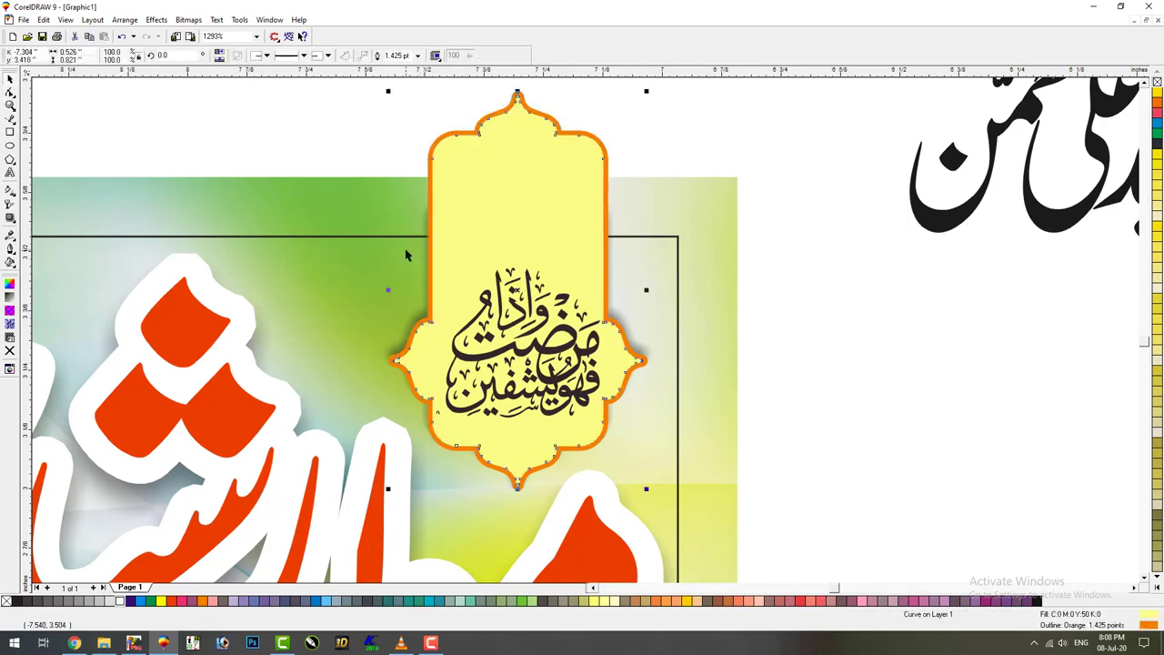
key(Escape)
click(641, 419)
click(760, 290)
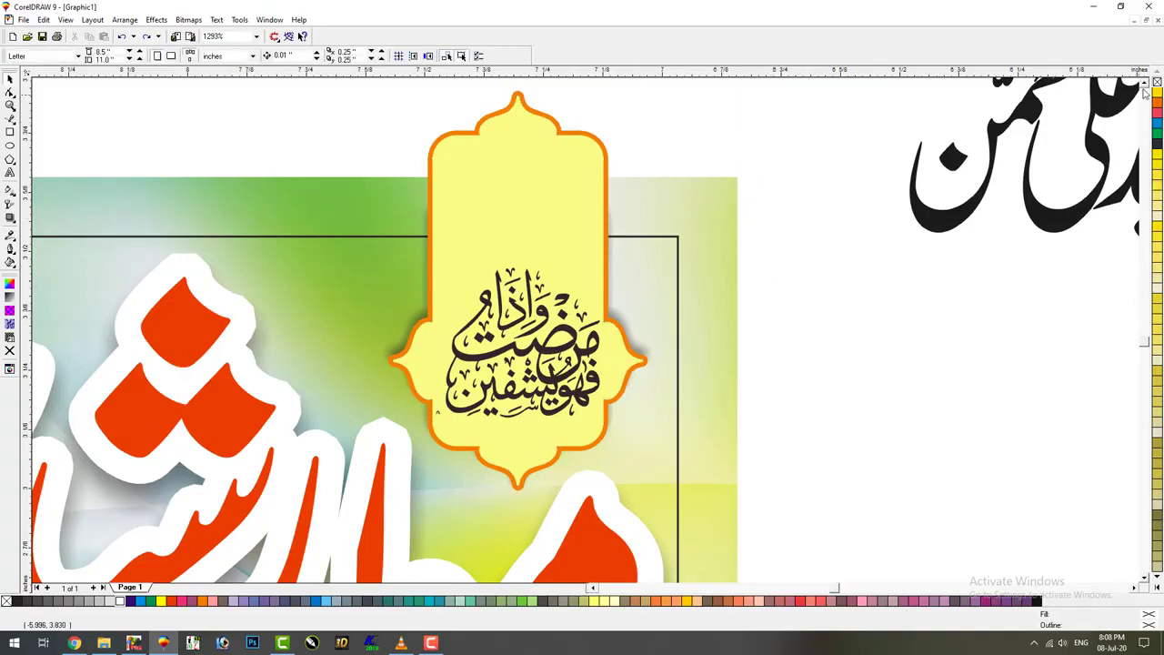
scroll(1145, 92, up, 1)
PowerClip the yellow frame and its calligraphy inside the green banner
drag(825, 111, 420, 565)
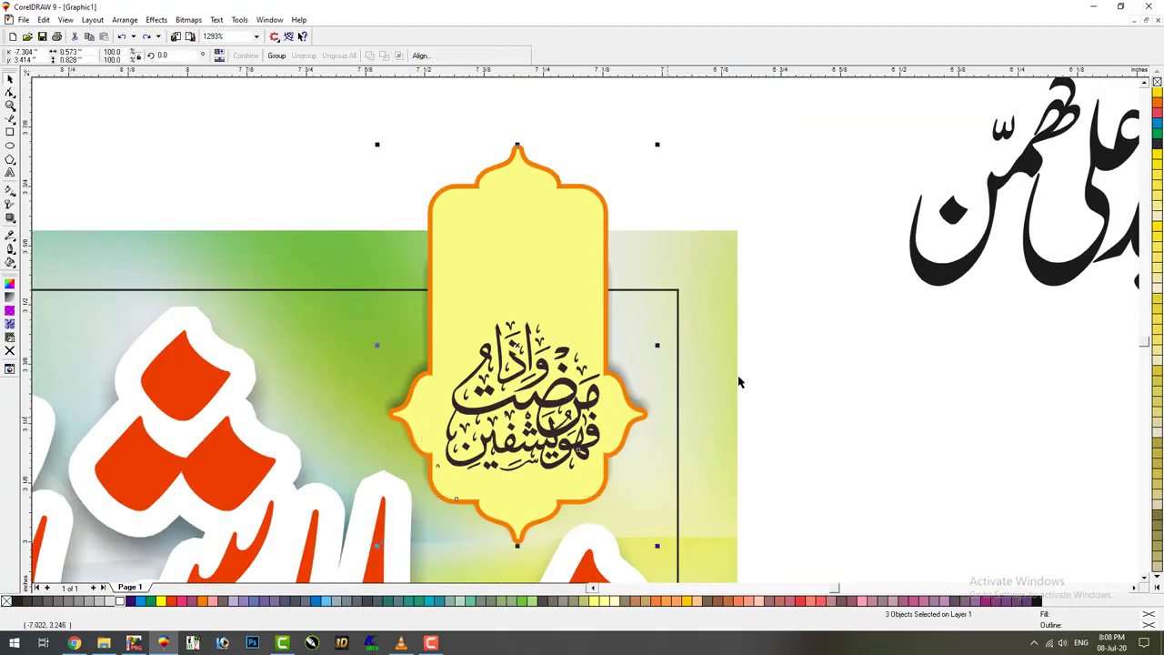
drag(820, 296, 413, 487)
click(157, 19)
mouse_move(182, 107)
click(327, 109)
click(727, 255)
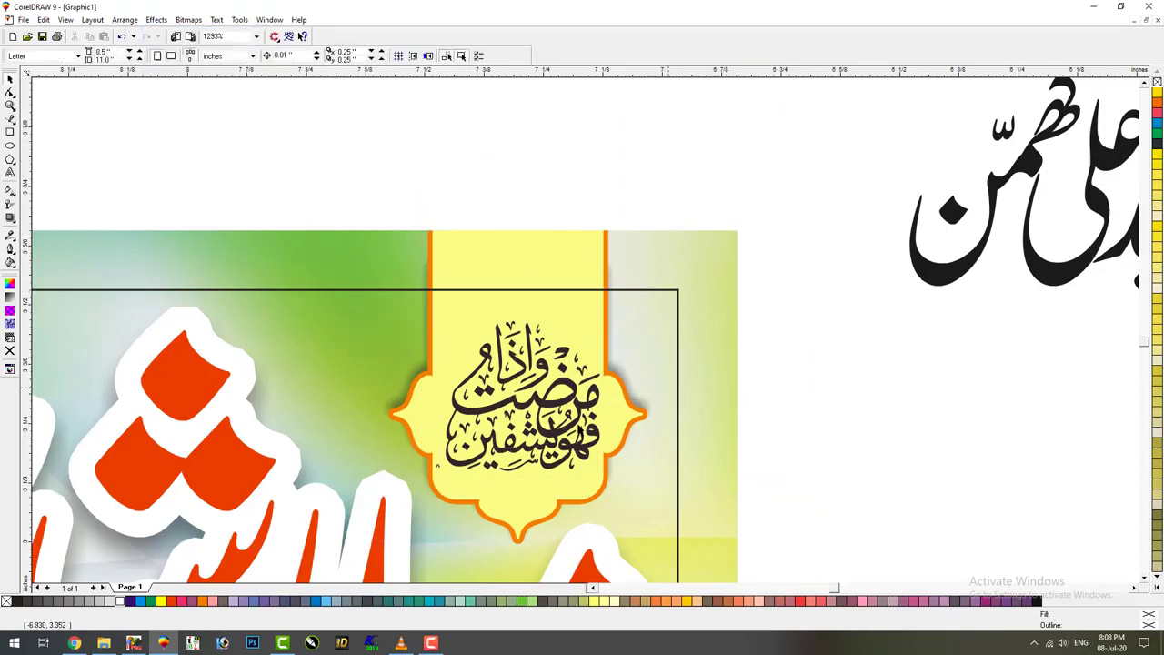
Enlarge the Arabic calligraphy slightly and give it a 1 pt round-cornered white outline
click(598, 362)
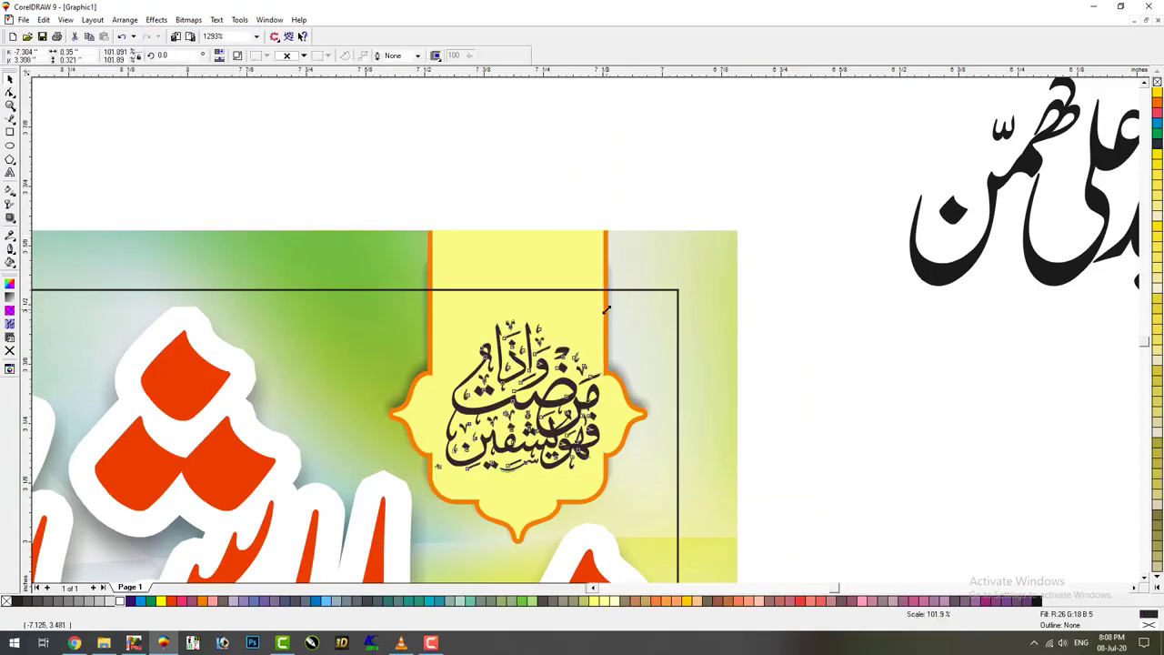
drag(601, 316, 605, 311)
key(F12)
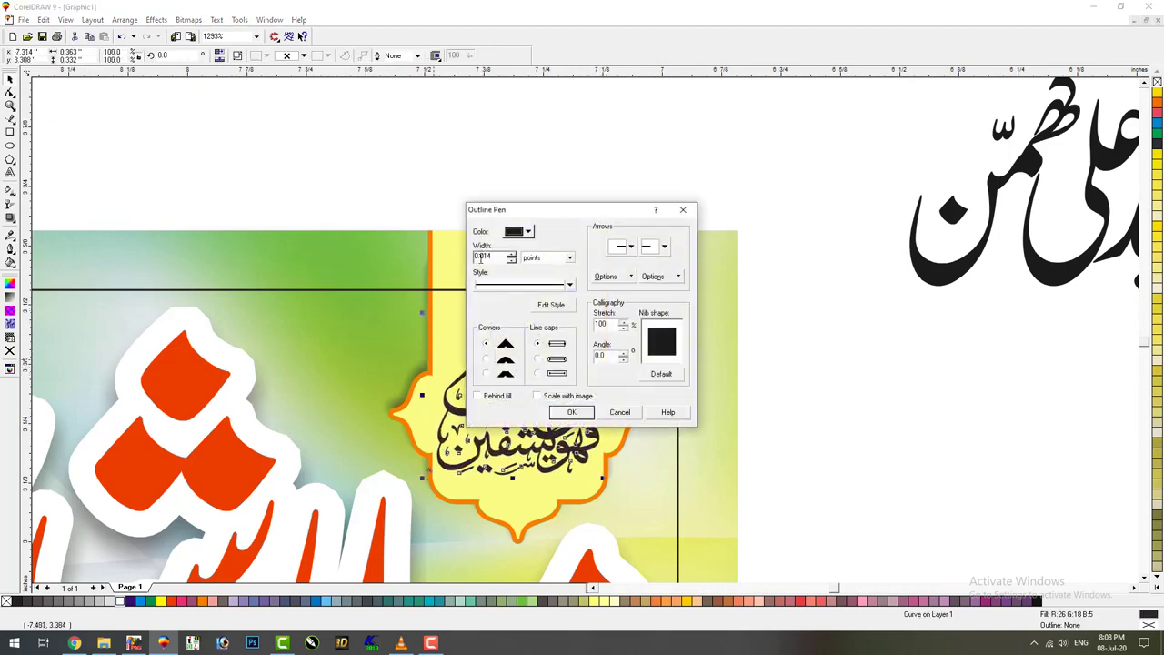
text(2)
click(487, 360)
click(572, 412)
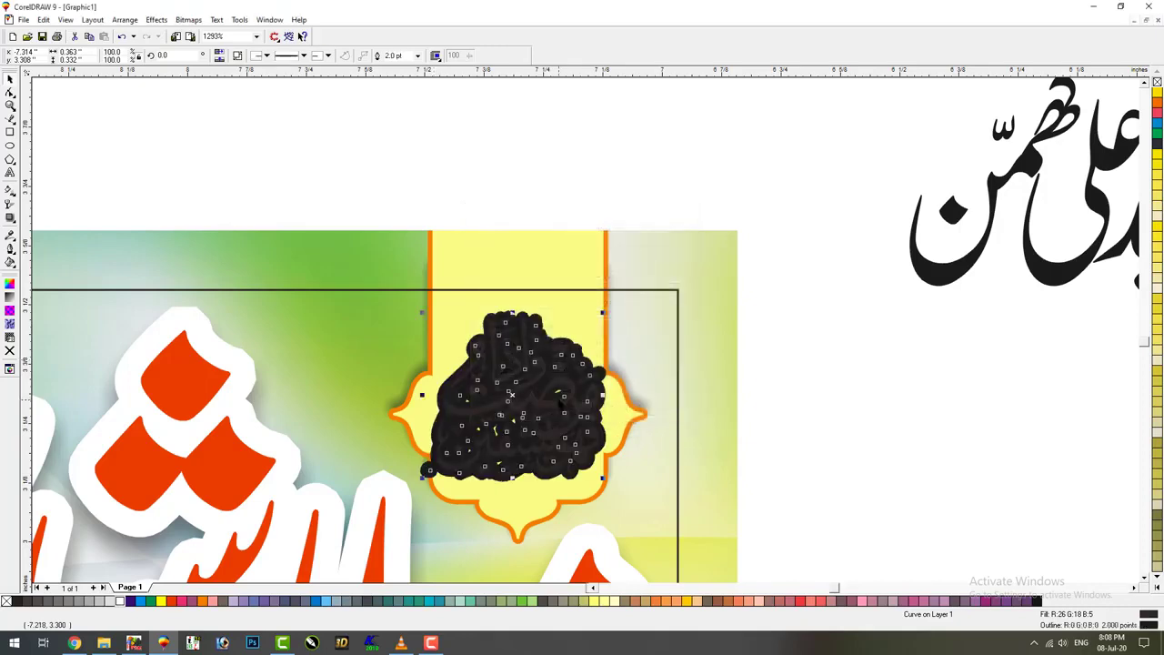
key(F12)
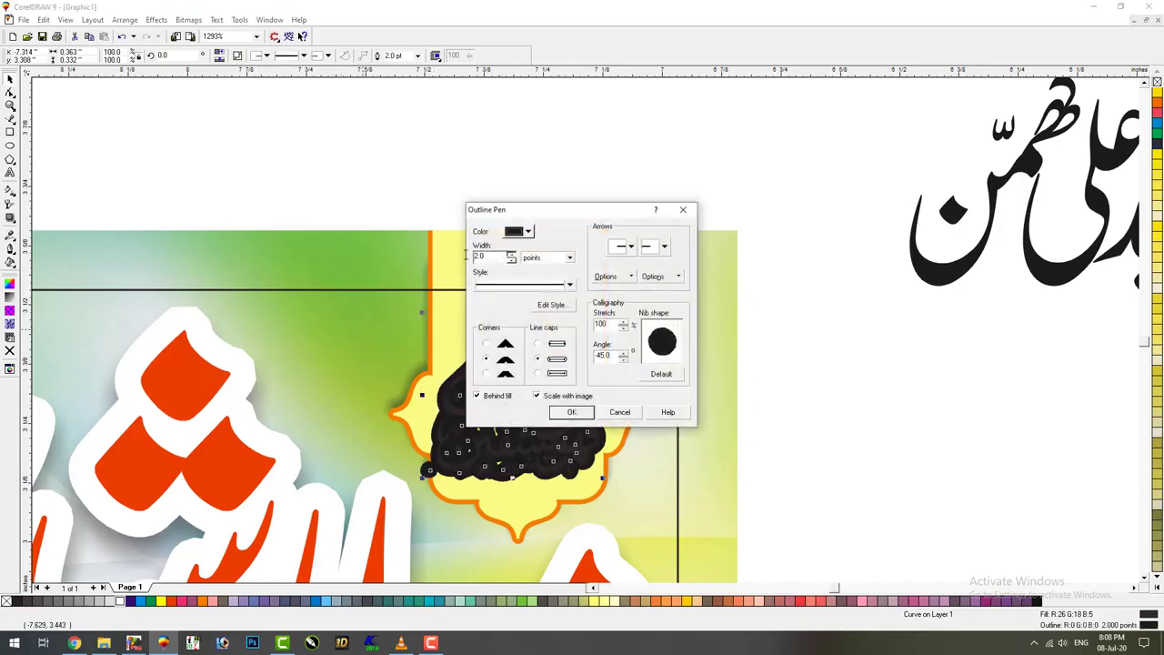
double_click(479, 257)
text(1)
key(Return)
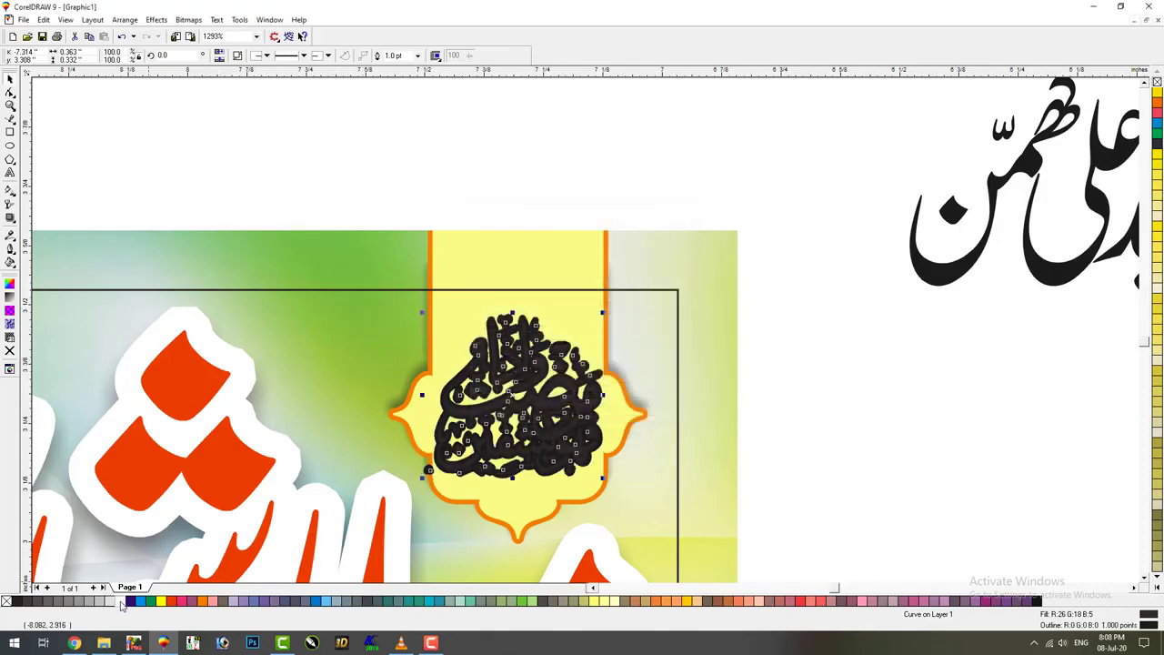
right_click(122, 602)
Inspect the calligraphy's nodes, then zoom back out from the frame
click(497, 461)
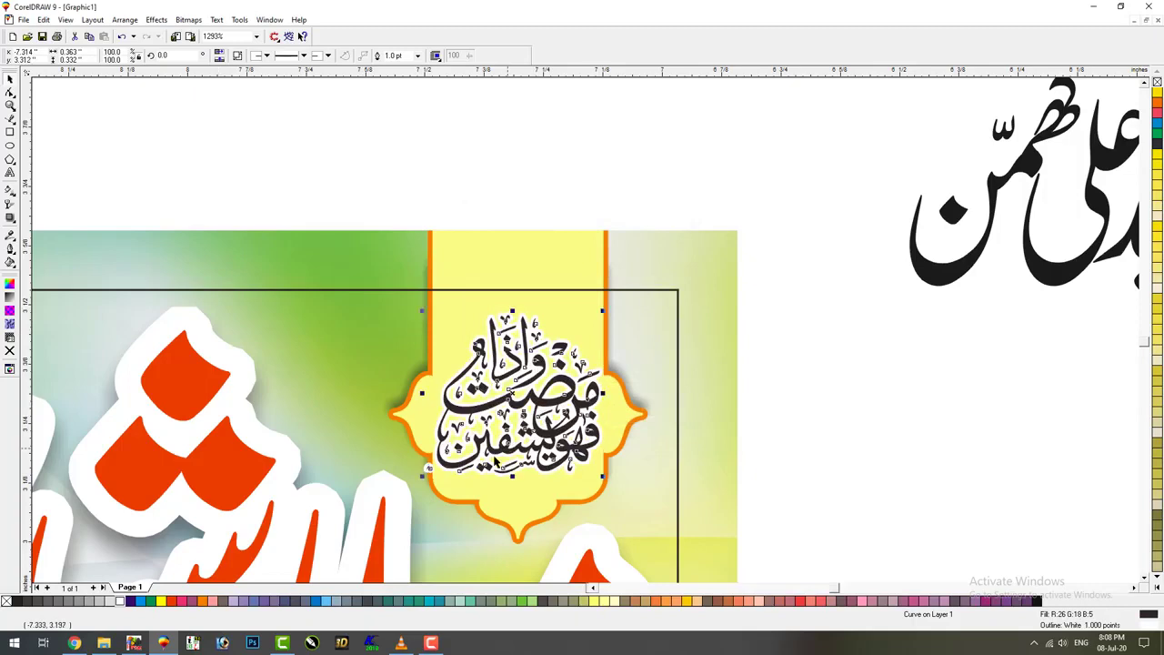
key(F10)
drag(429, 474, 423, 471)
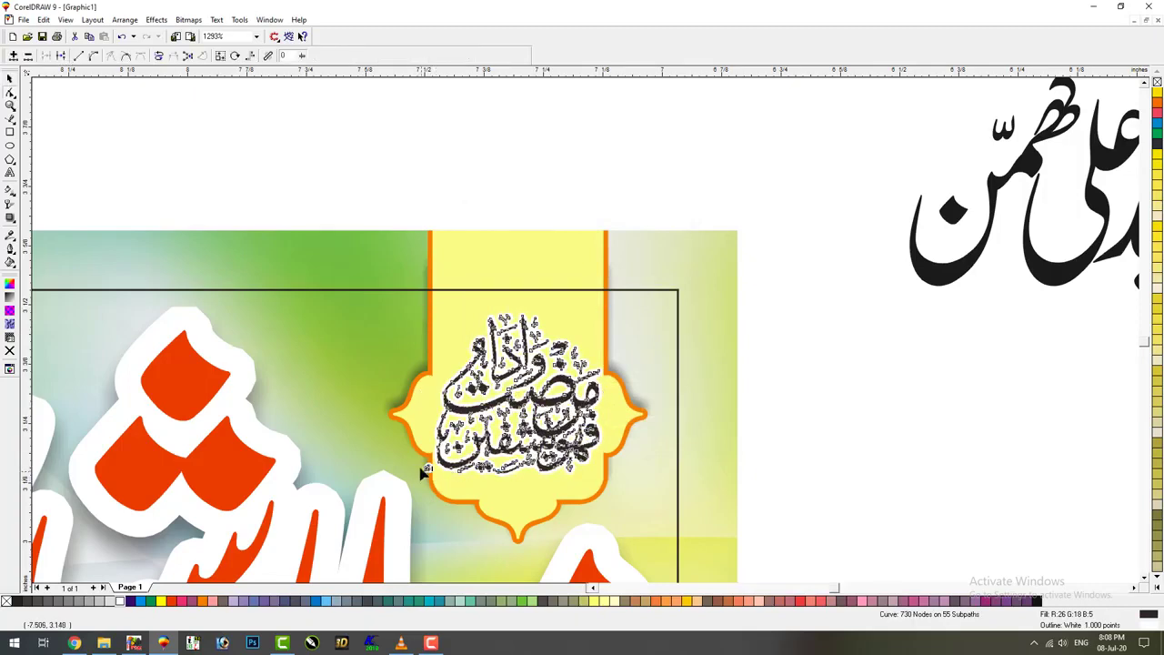
key(Escape)
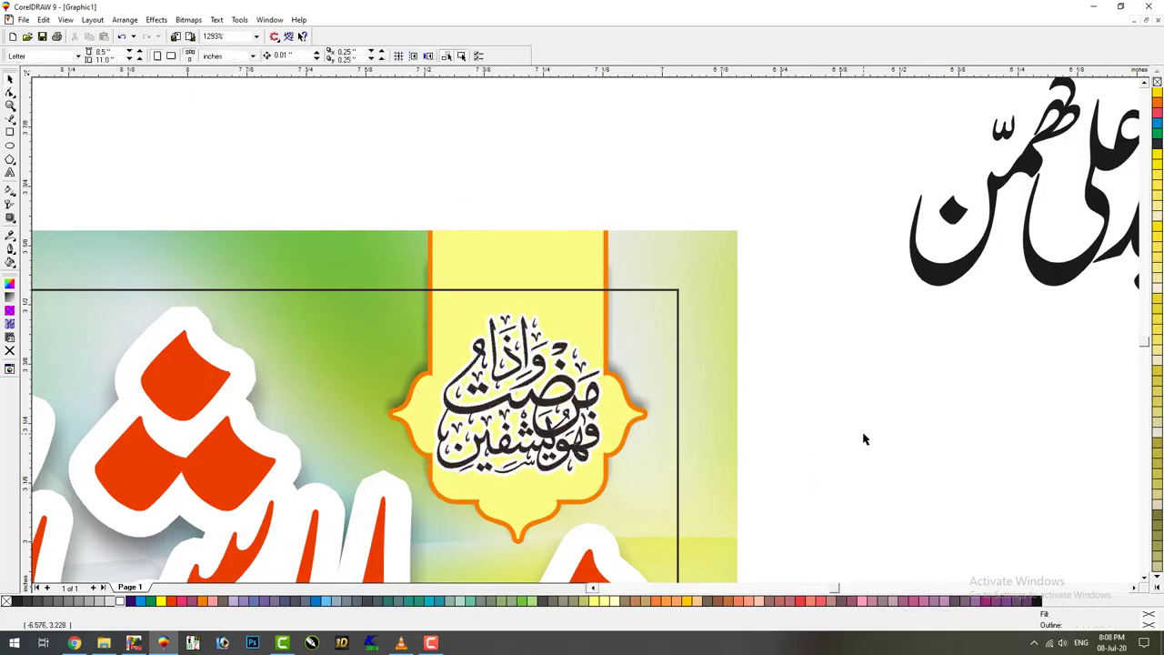
key(F3)
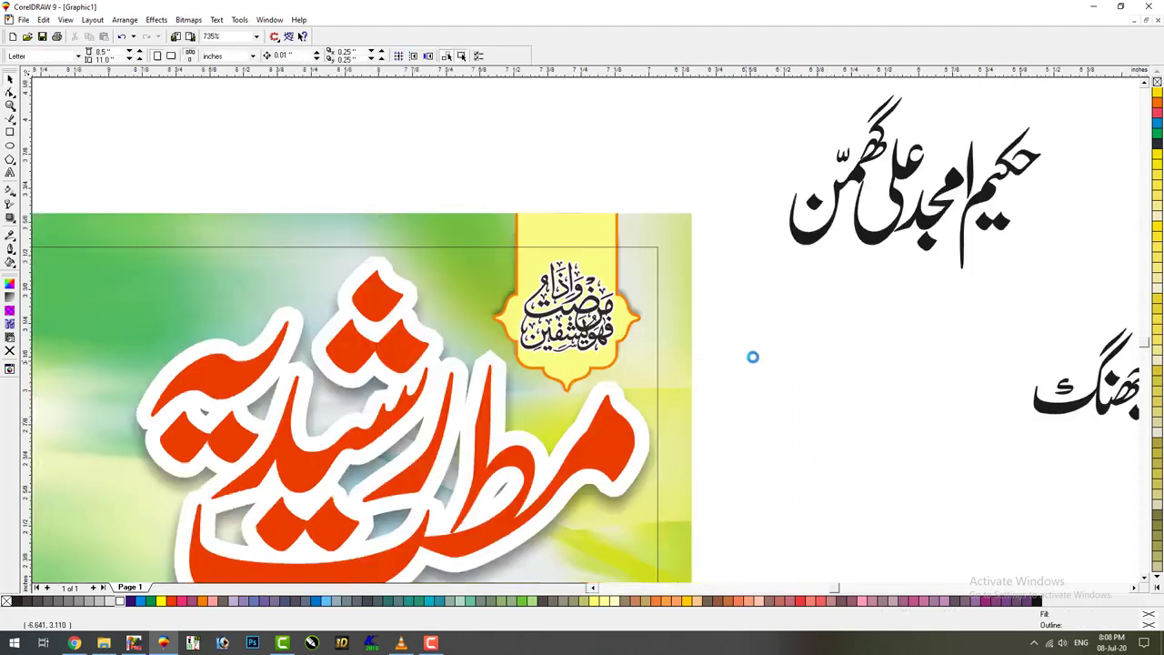
Shrink the Urdu name text and place it above the banner
key(F3)
click(567, 202)
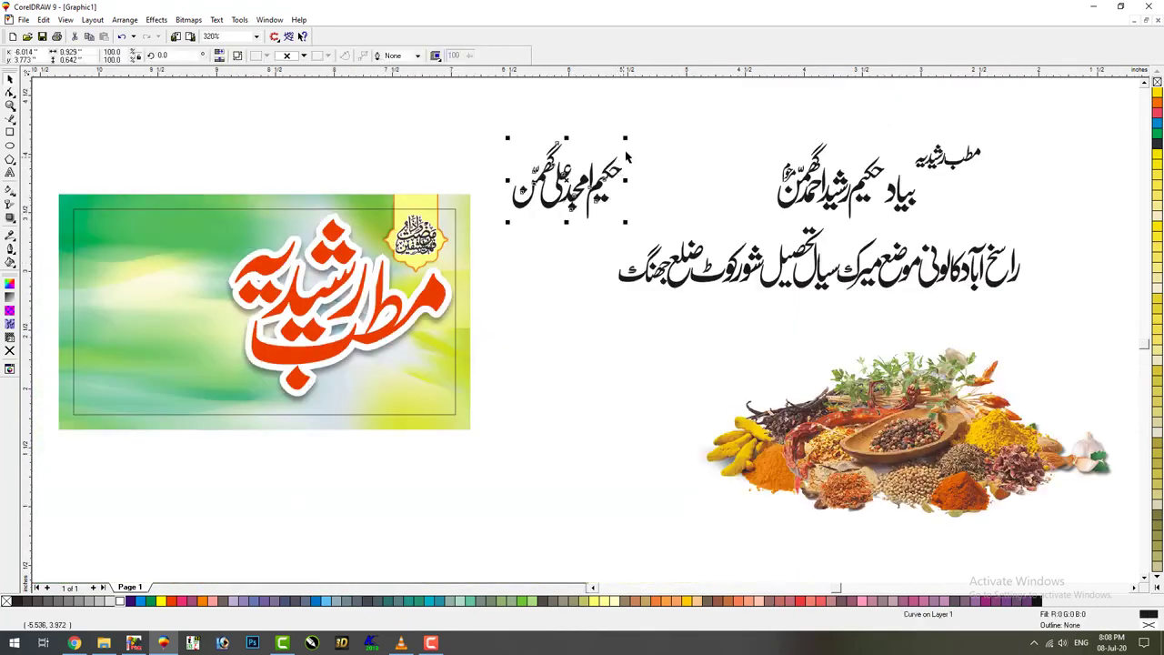
drag(627, 138, 283, 136)
click(648, 203)
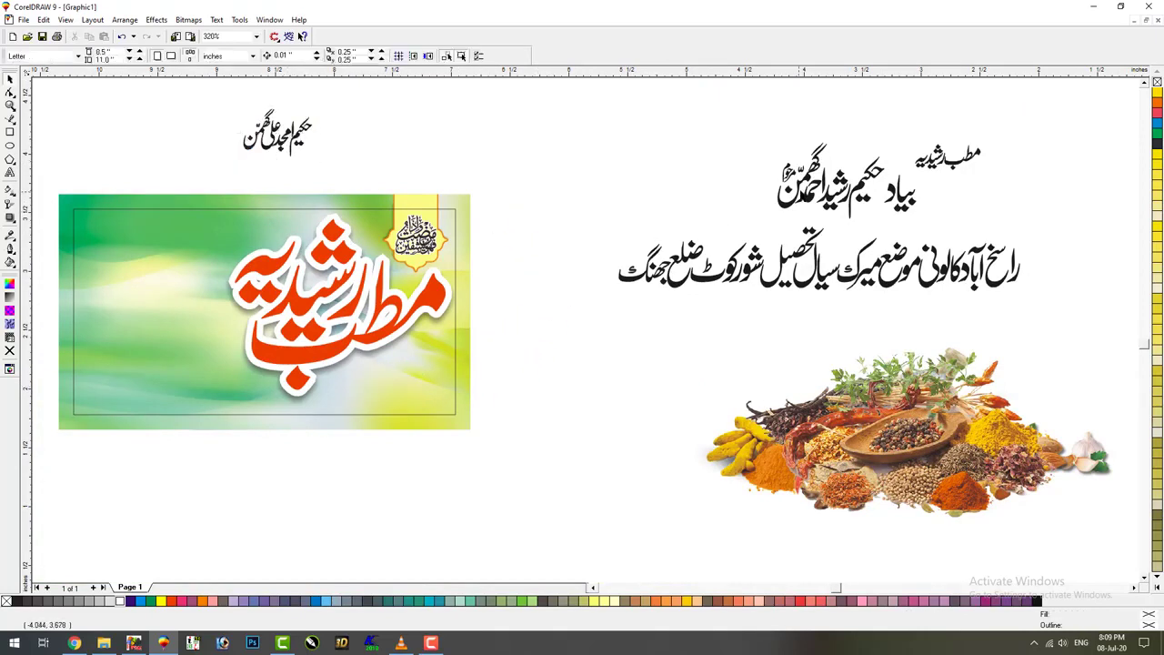
Shrink the memorial name line and move it to the design's upper left
drag(851, 188, 865, 188)
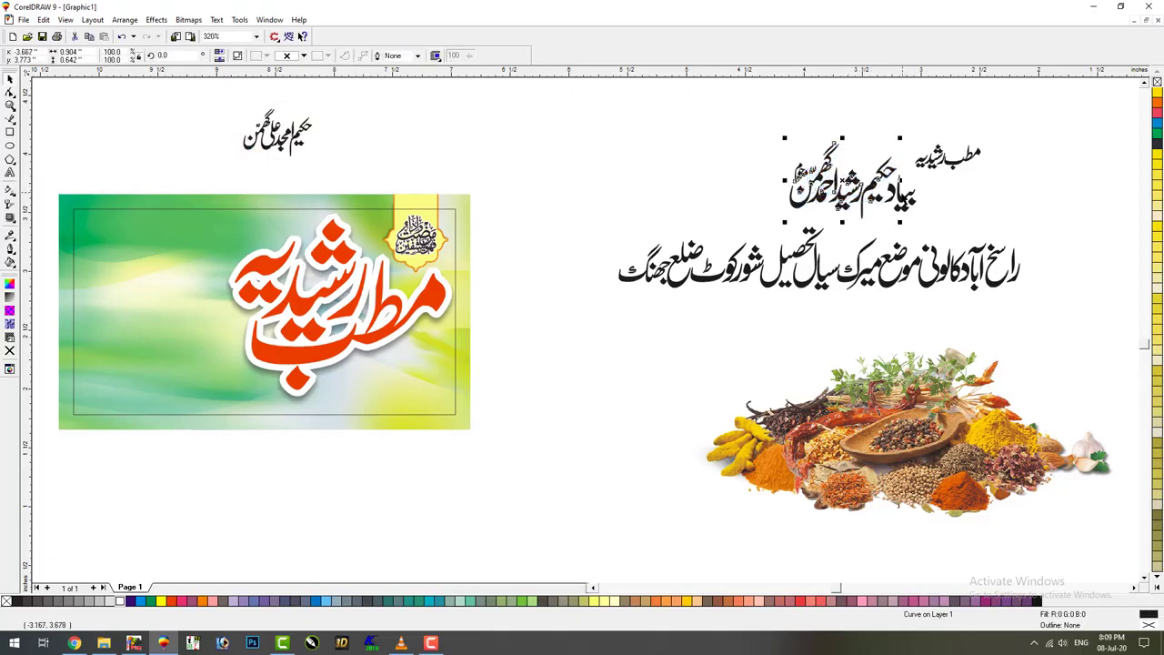
drag(920, 139, 368, 385)
drag(552, 271, 262, 473)
key(F3)
drag(368, 391, 136, 156)
click(221, 173)
Move both parts of the small calligraphy onto the banner, enlarged and shifted right
click(10, 107)
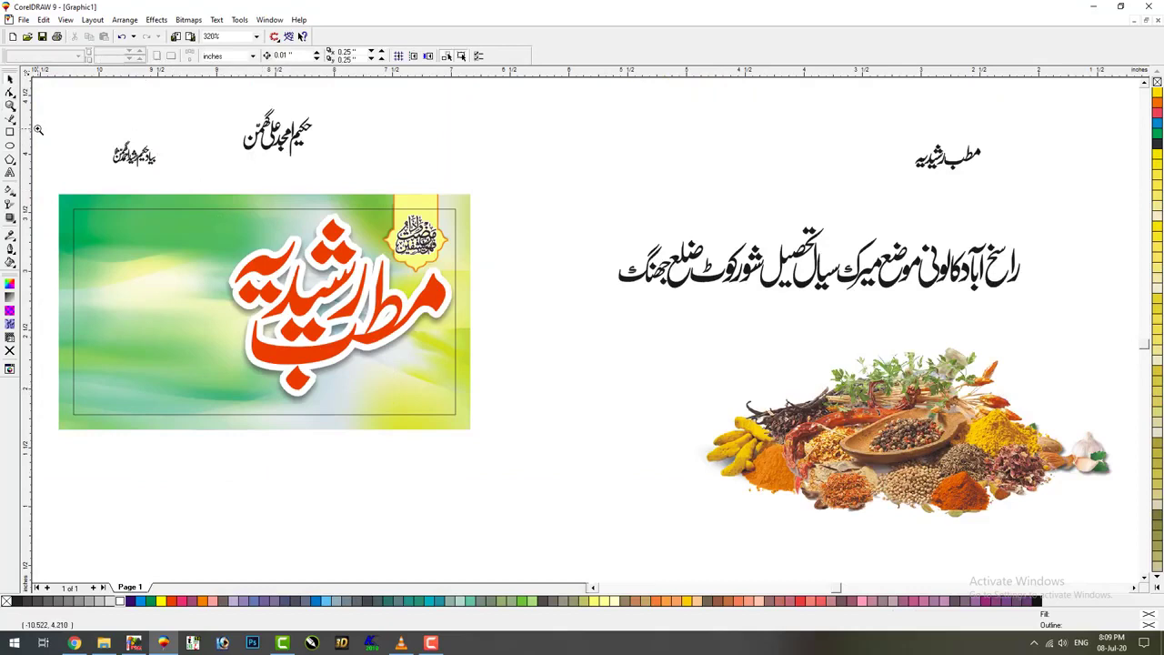
drag(35, 127, 462, 330)
drag(355, 100, 202, 211)
key(space)
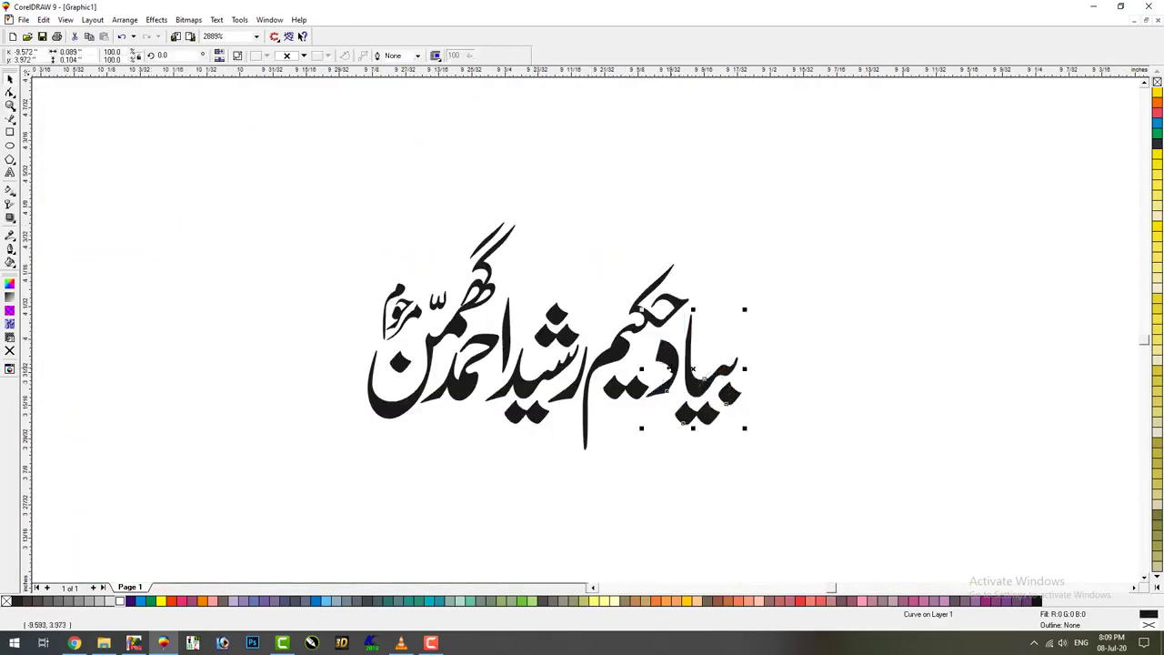
drag(850, 188, 245, 493)
key(F3)
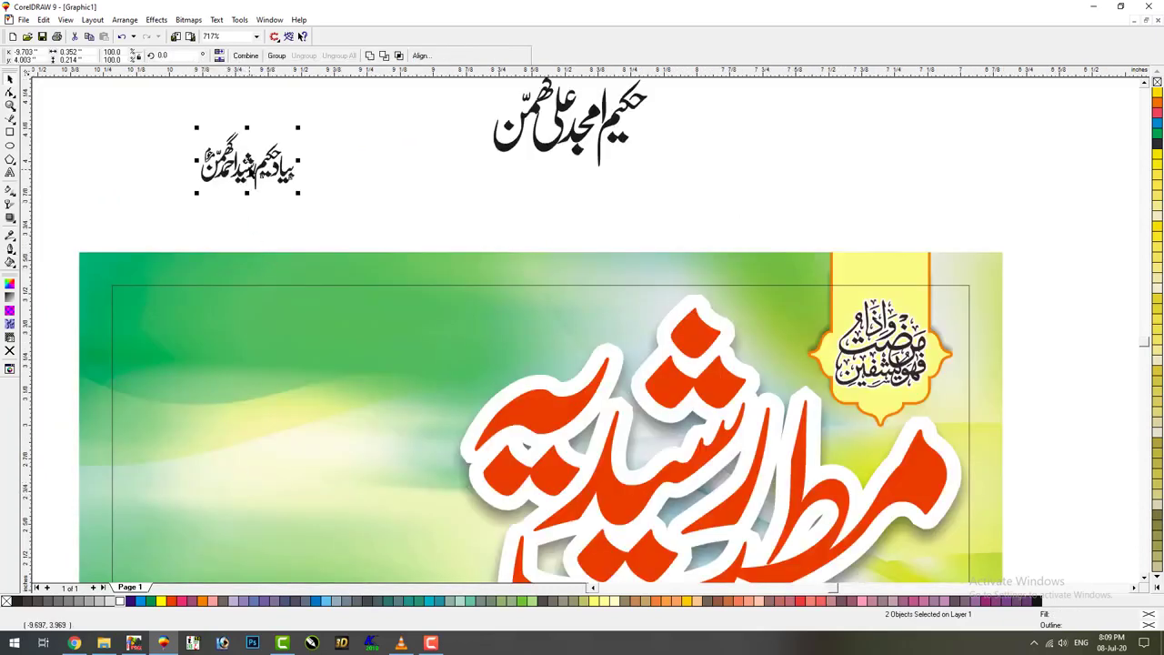
drag(247, 168, 223, 356)
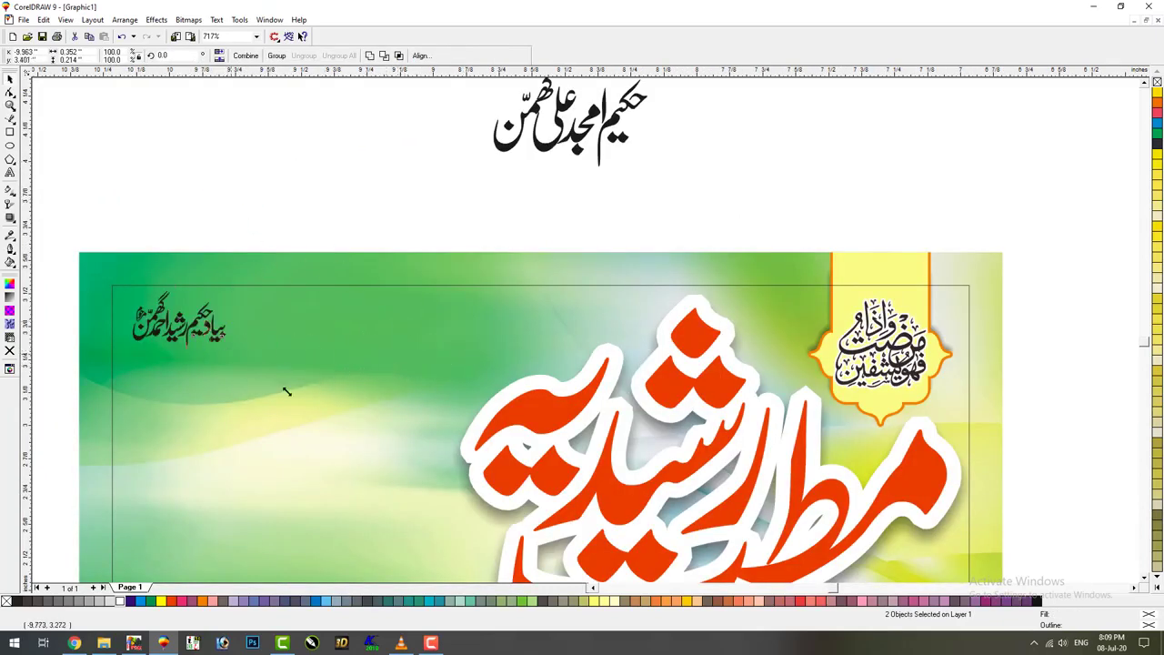
drag(286, 392, 327, 414)
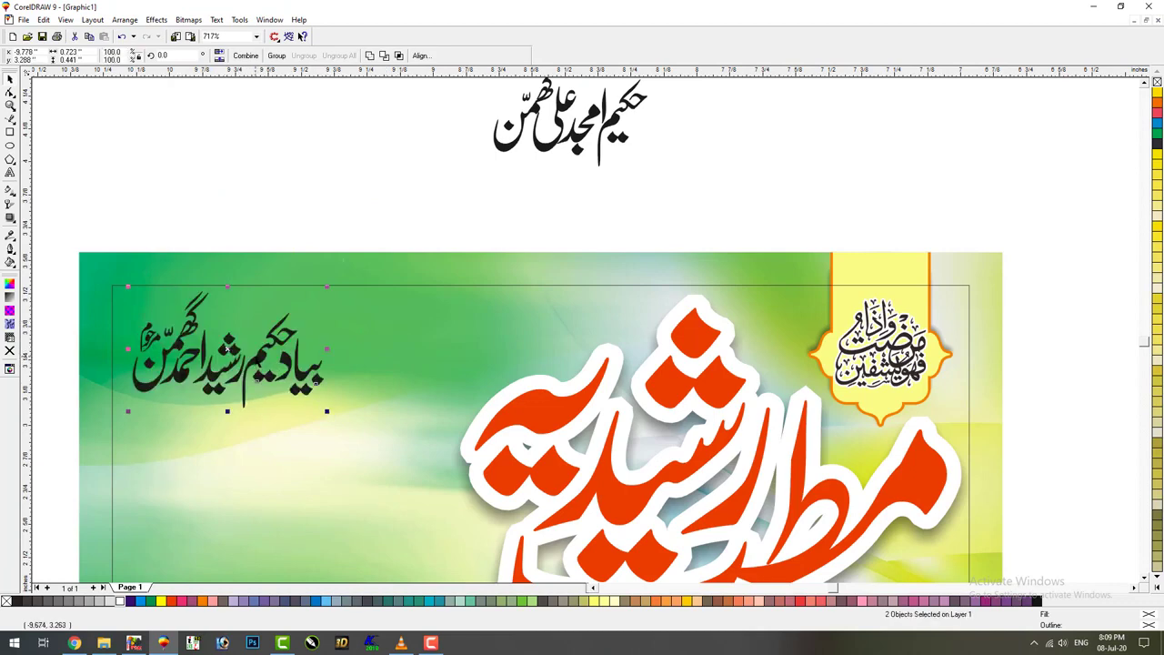
drag(228, 349, 386, 350)
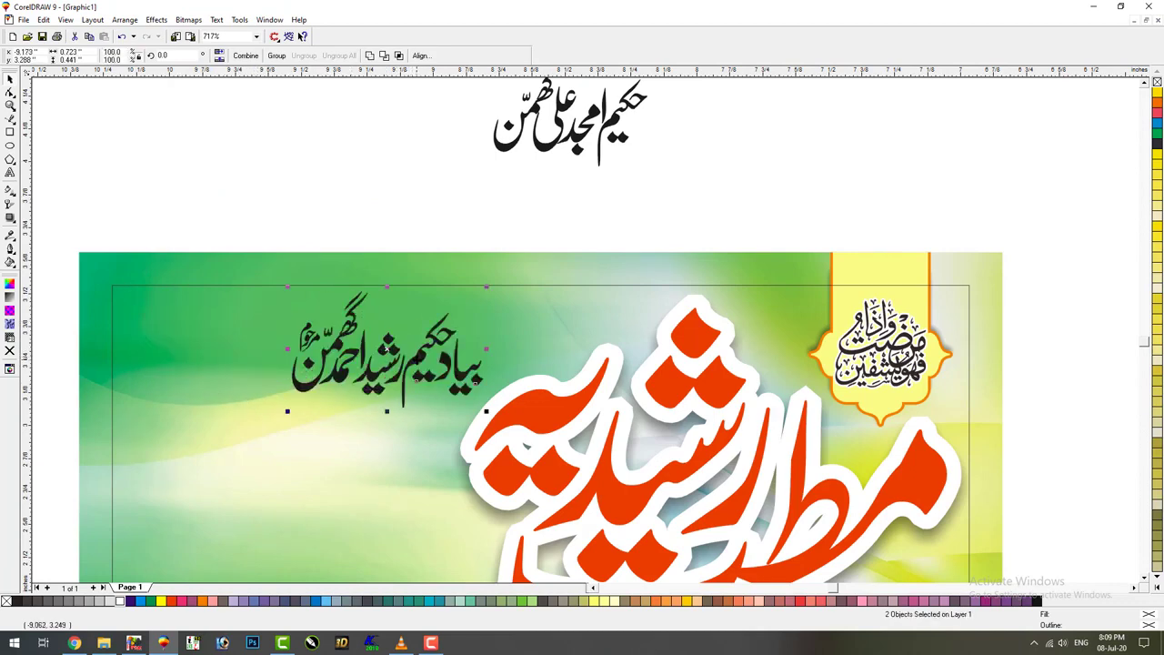
Put the dedication calligraphy at the banner's lower-right corner, slightly enlarged
key(F4)
key(z)
drag(533, 155, 218, 464)
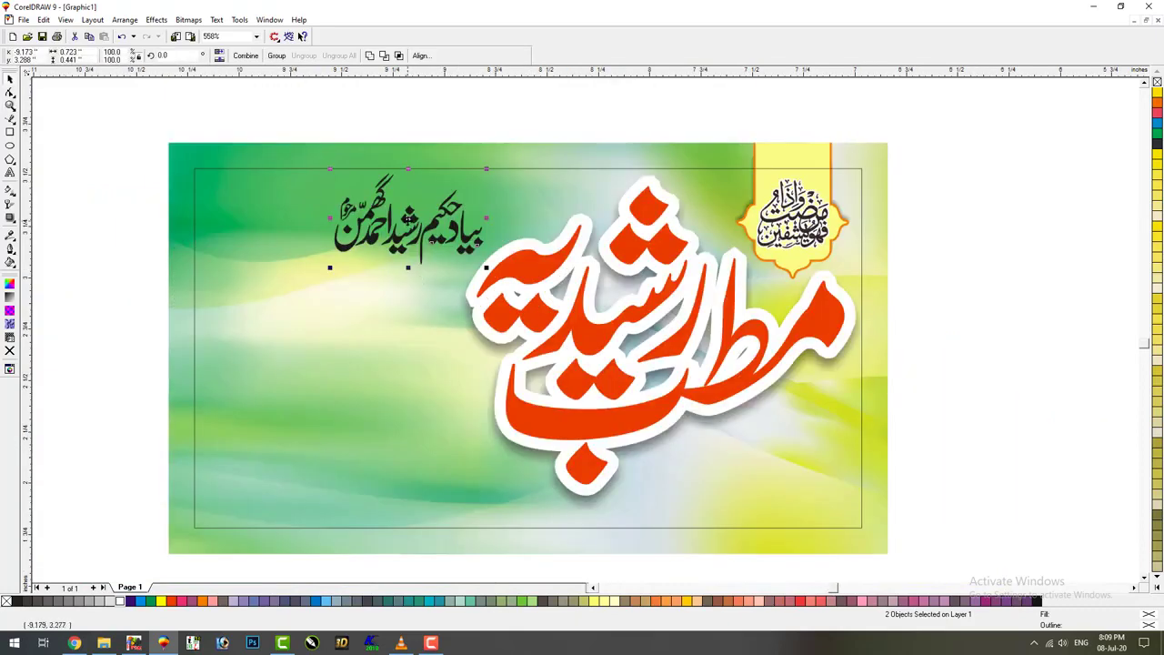
drag(408, 218, 750, 476)
drag(826, 428, 843, 416)
drag(755, 471, 762, 473)
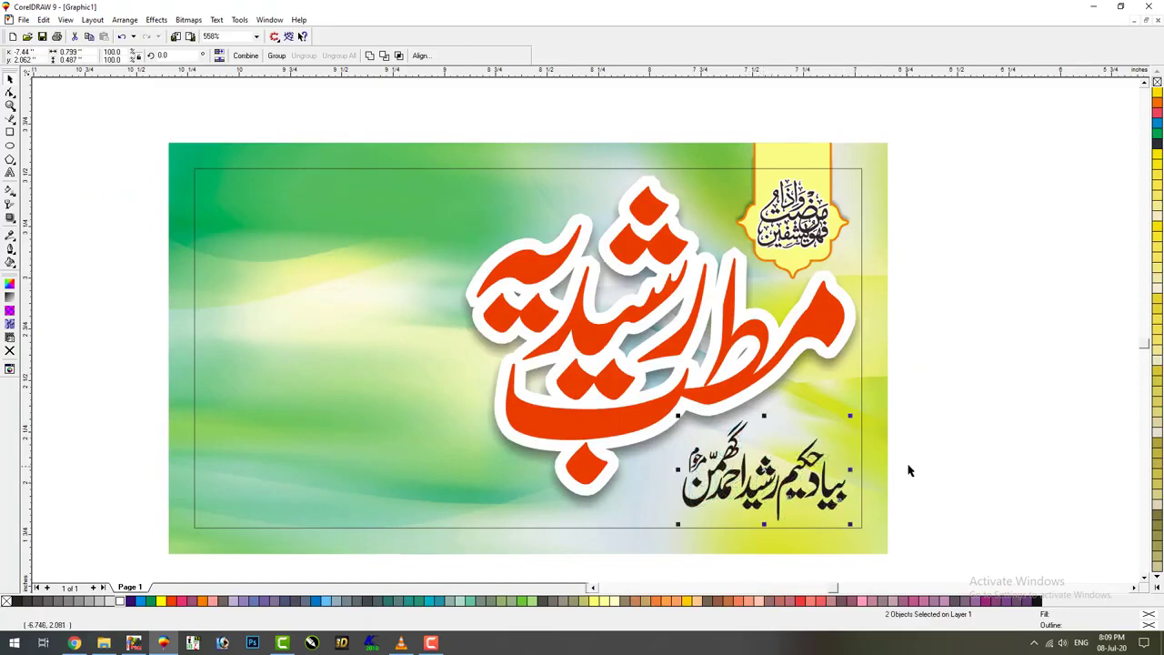
click(1013, 489)
scroll(590, 580, down, 1)
scroll(591, 581, up, 2)
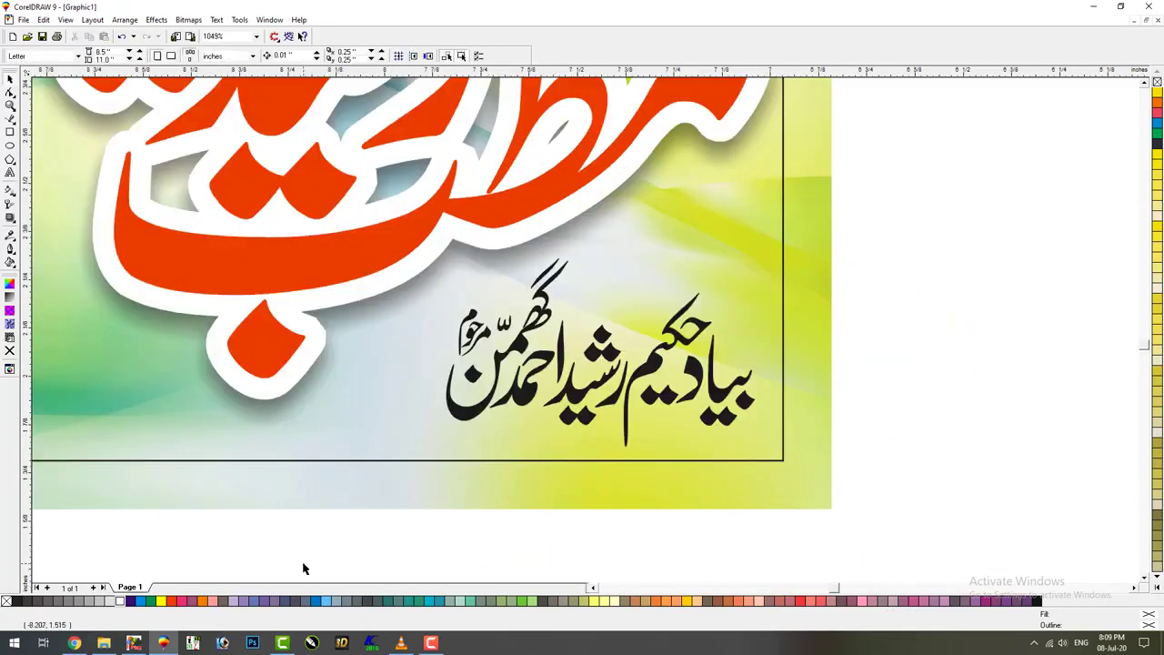
scroll(304, 568, down, 6)
click(104, 643)
Browse to F:\PNG Fails\Moldingh\PSD and drag the torn-paper PNG into CorelDRAW
click(80, 382)
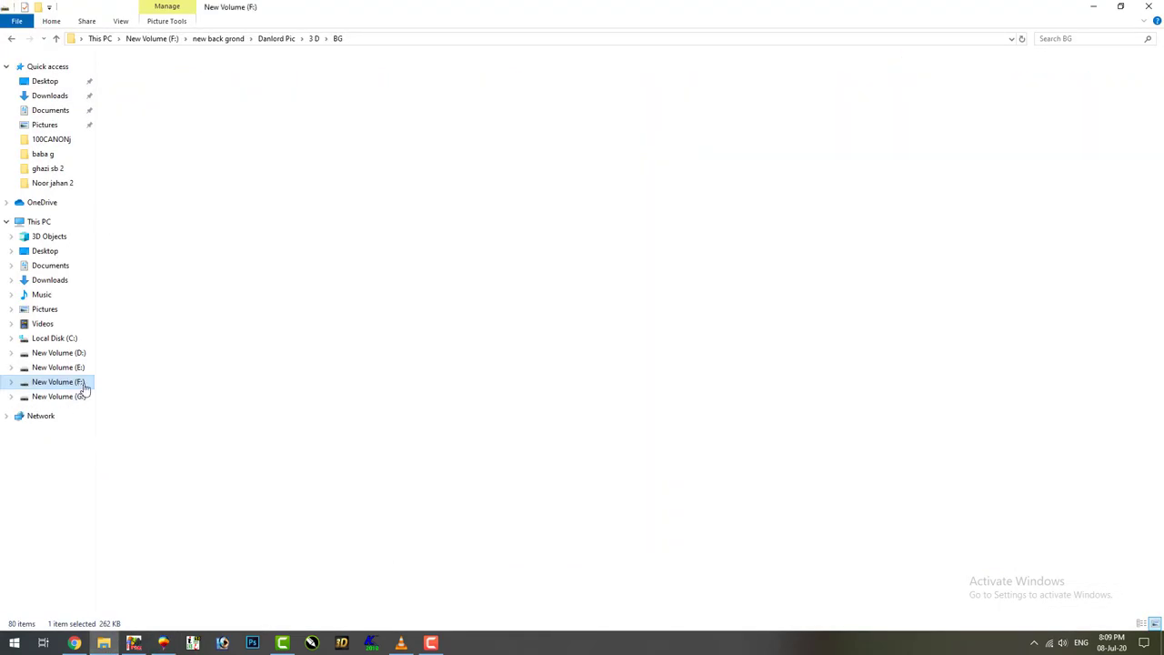
double_click(156, 242)
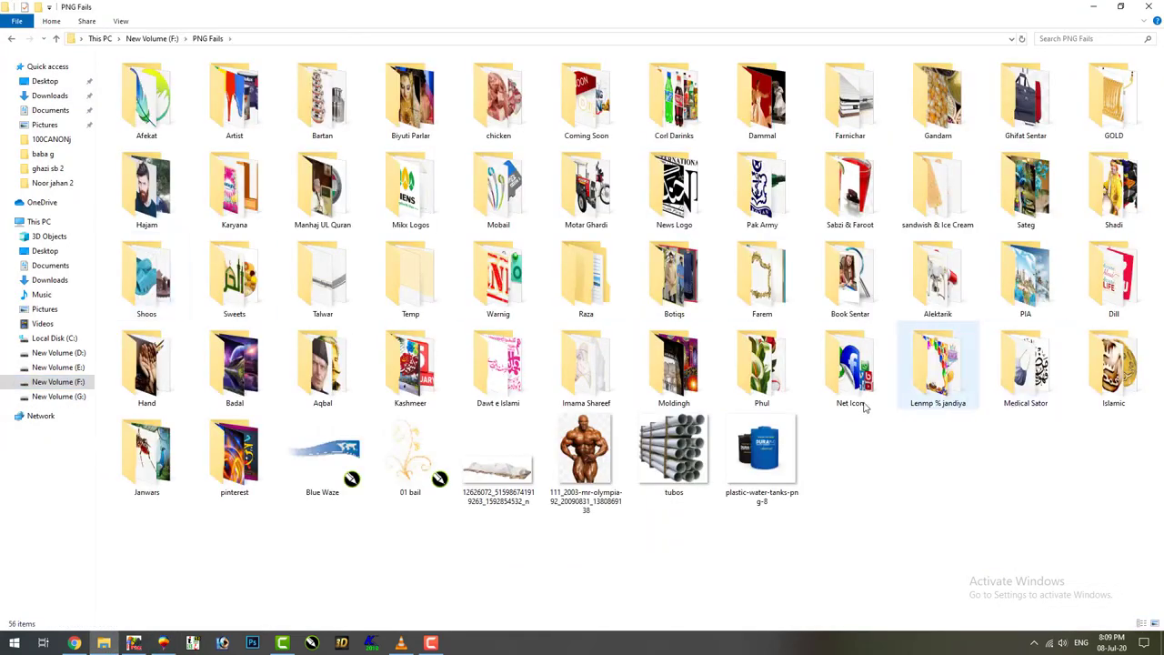
double_click(674, 364)
scroll(544, 375, down, 5)
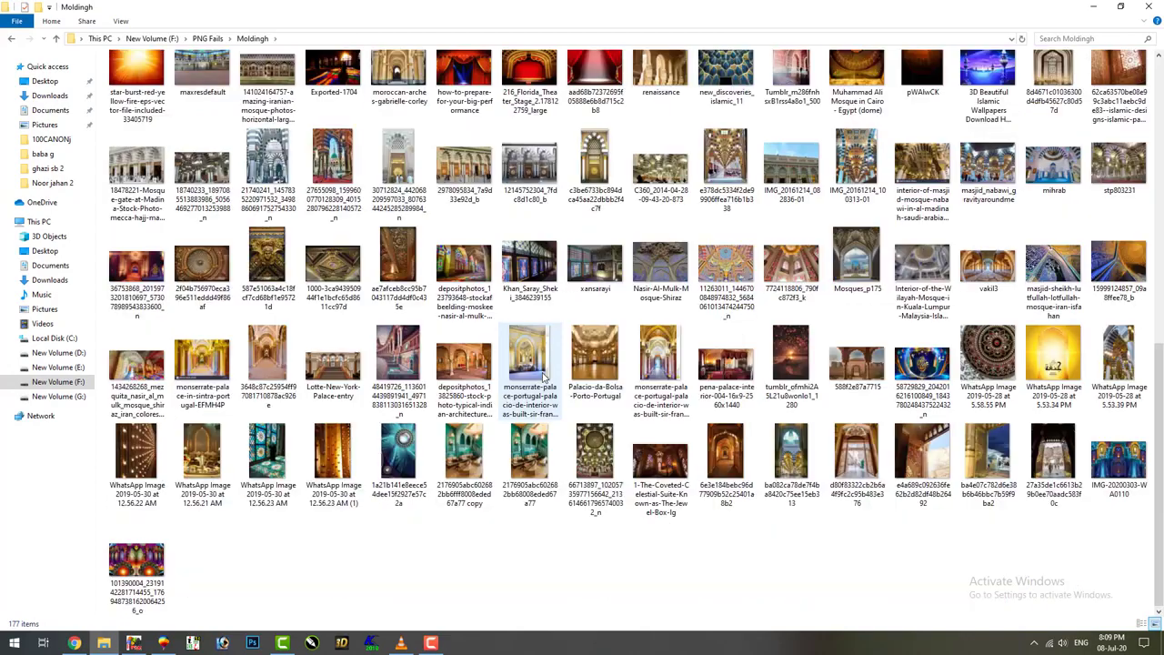
scroll(510, 391, up, 8)
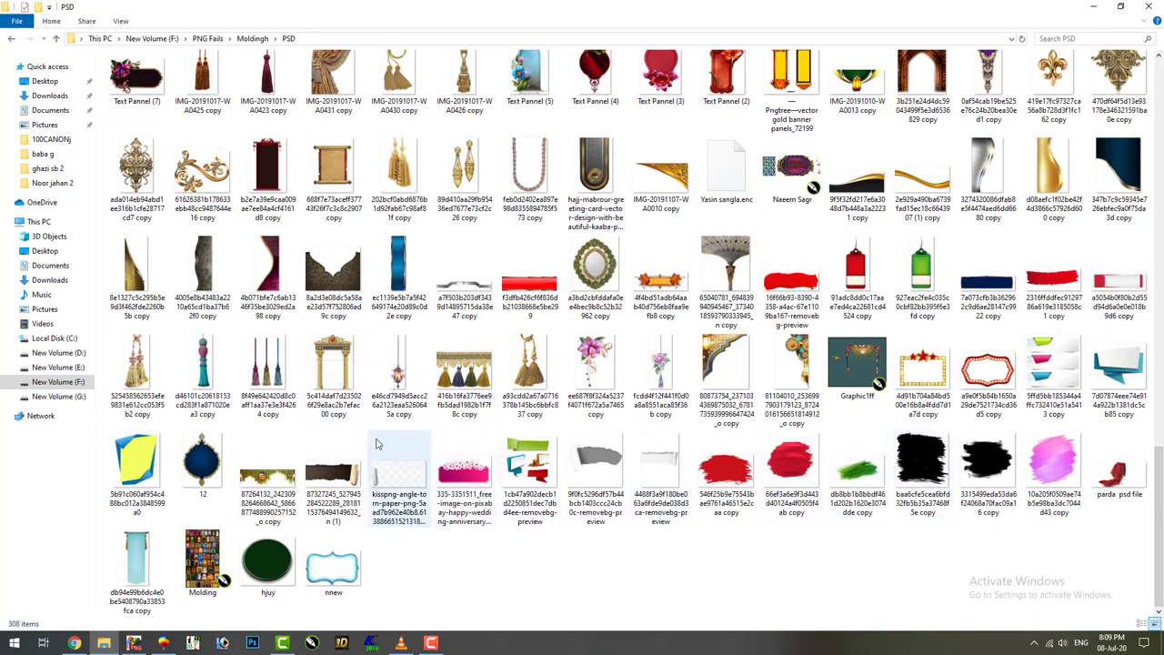
drag(332, 501, 457, 384)
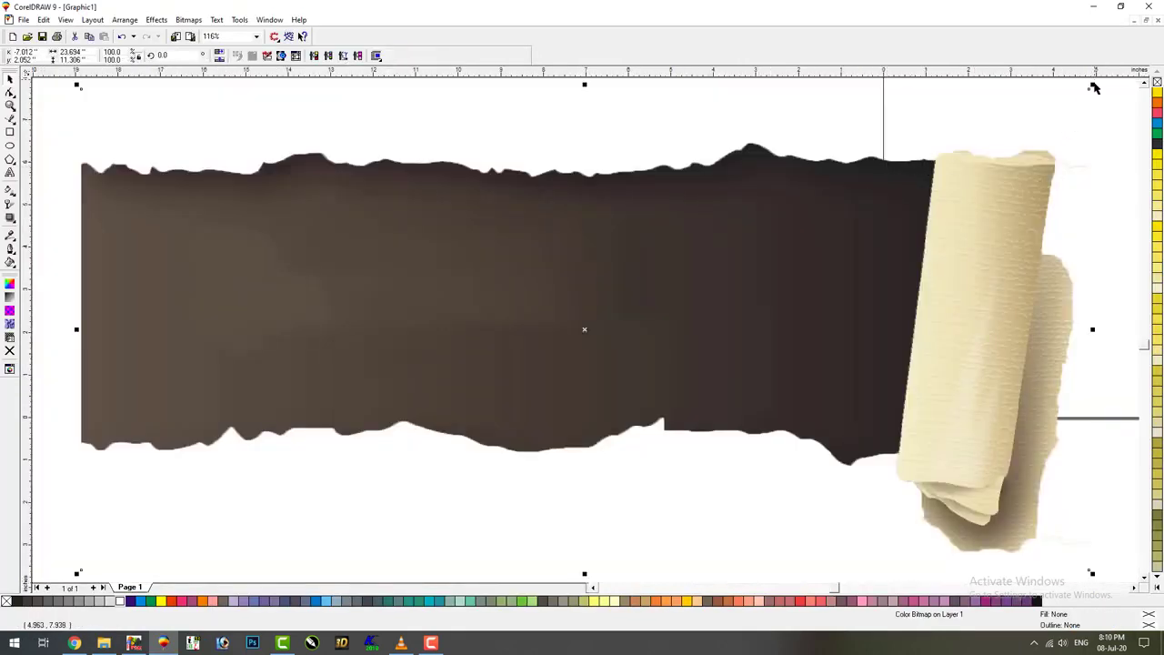
Shrink the torn-paper bitmap and fit it over the dedication calligraphy
drag(1095, 87, 580, 224)
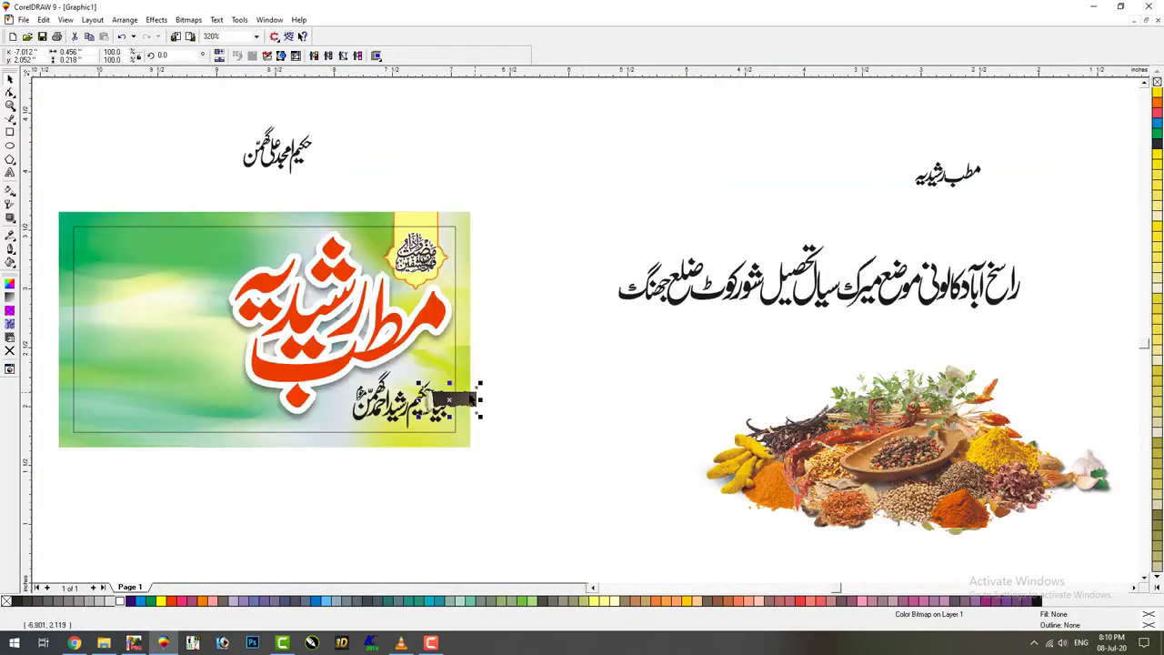
drag(472, 397, 377, 429)
key(z)
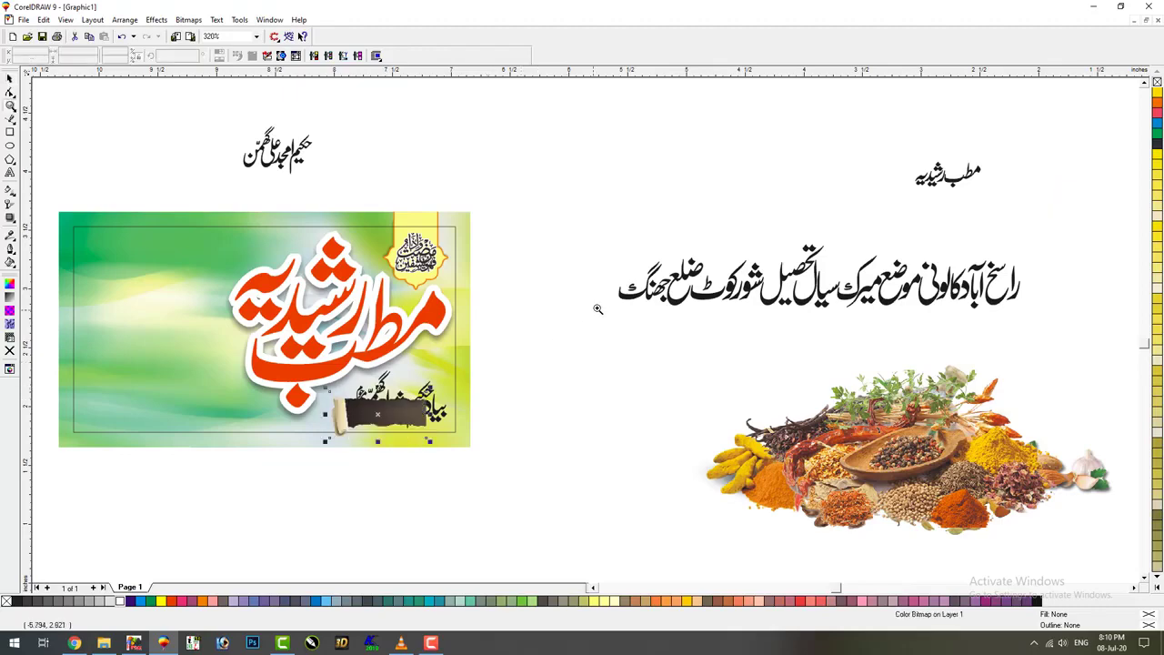
drag(597, 309, 753, 263)
drag(666, 388, 661, 382)
click(654, 382)
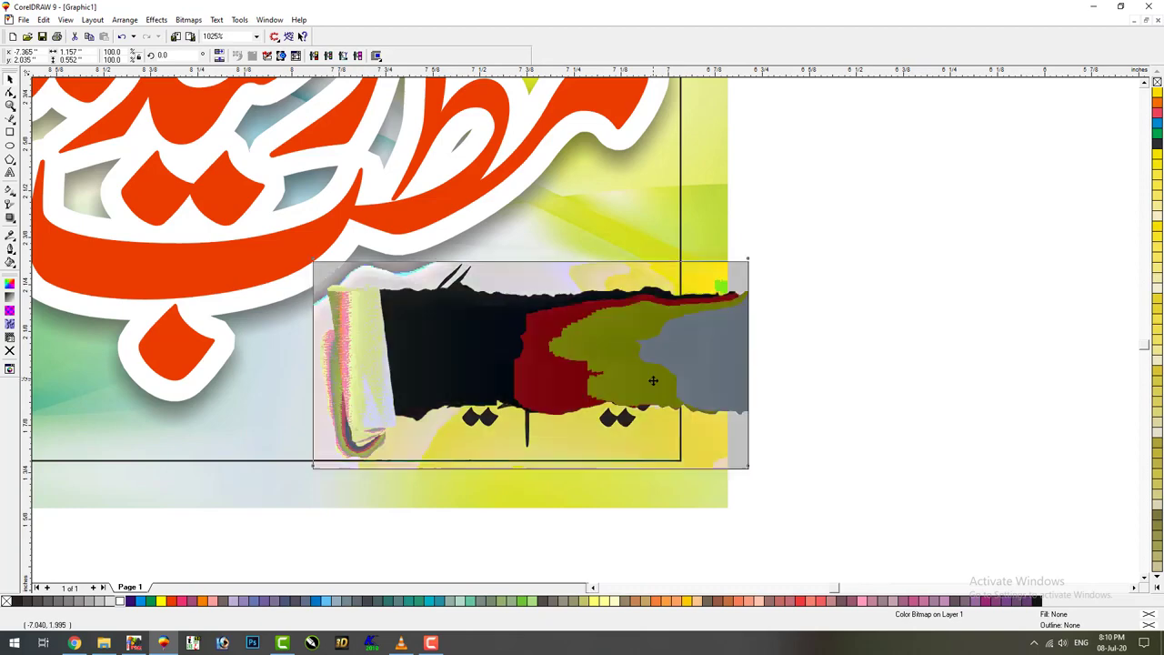
drag(544, 371, 541, 367)
drag(748, 254, 784, 236)
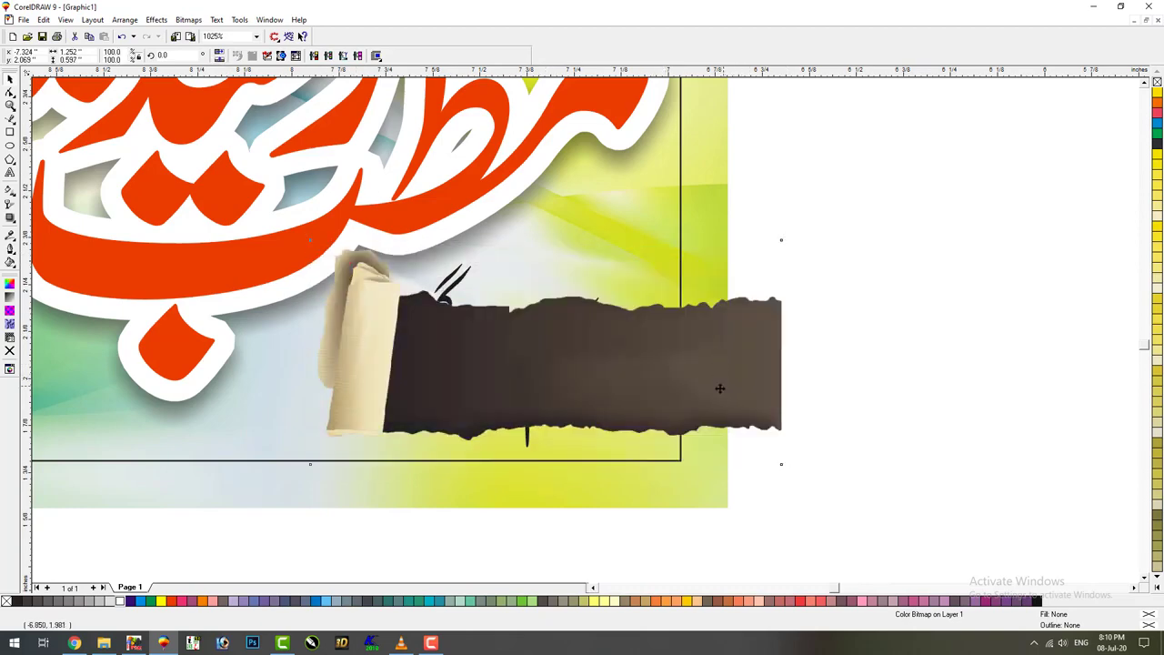
drag(719, 388, 694, 398)
drag(758, 247, 761, 242)
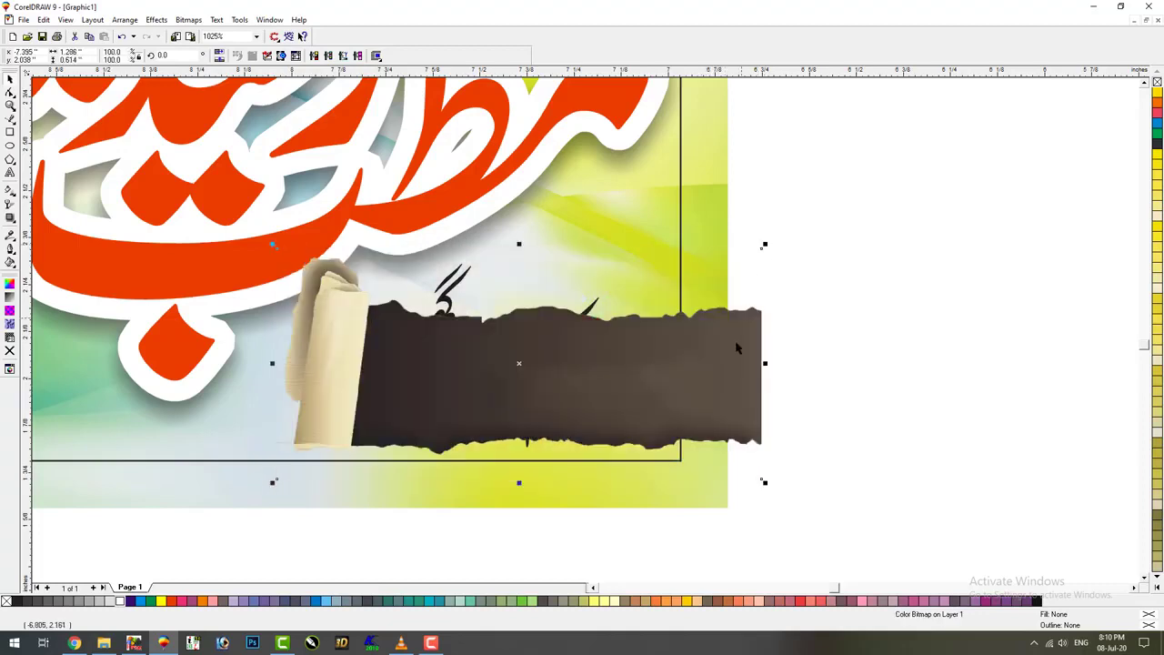
drag(733, 355, 725, 354)
PowerClip the strip inside the banner background, then resize the calligraphy to fit it
key(alt+c)
key(Right)
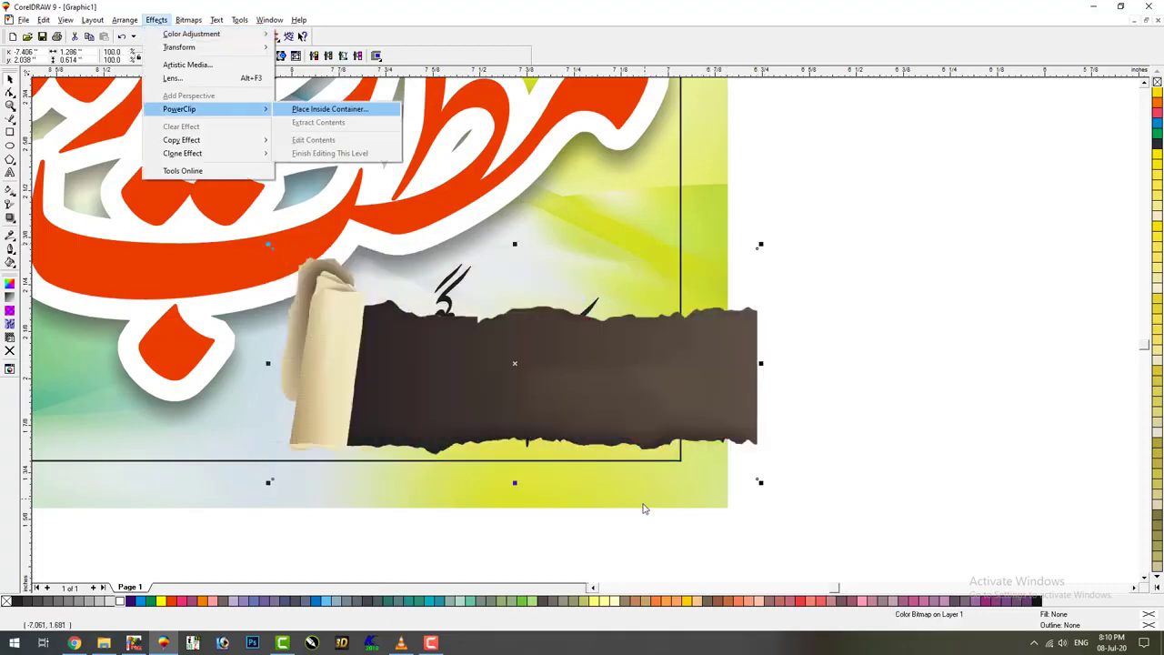
key(Return)
click(645, 505)
drag(615, 403, 635, 401)
drag(614, 261, 566, 310)
Enlarge the dedication calligraphy and settle it onto the dark strip
drag(540, 373, 538, 378)
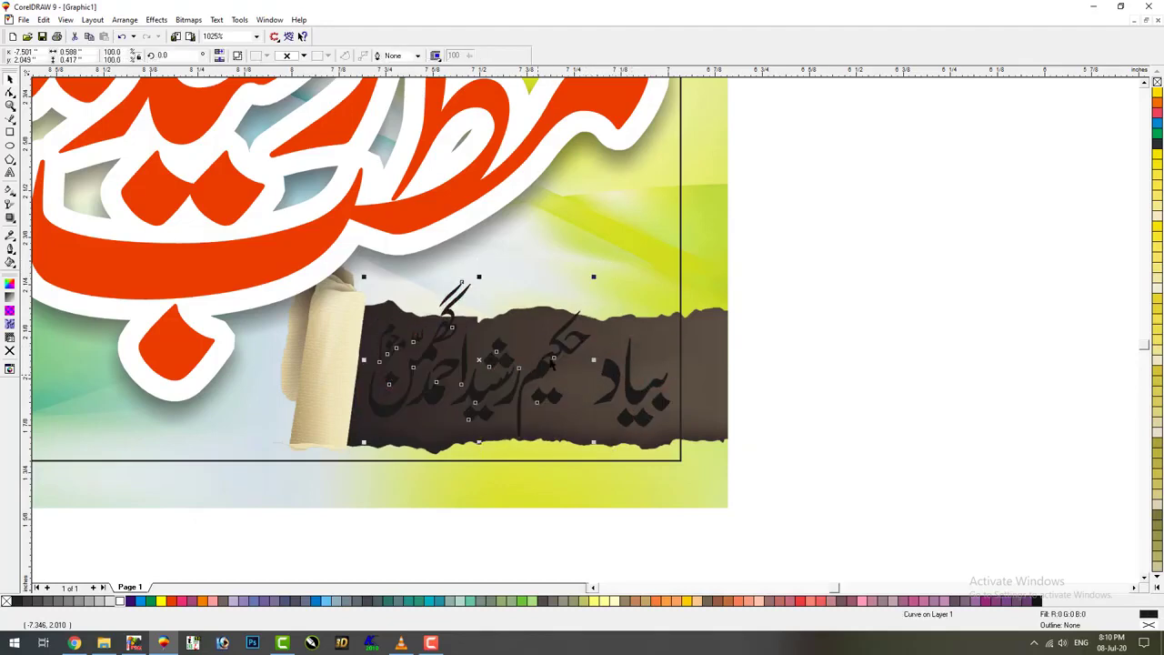
drag(594, 279, 611, 264)
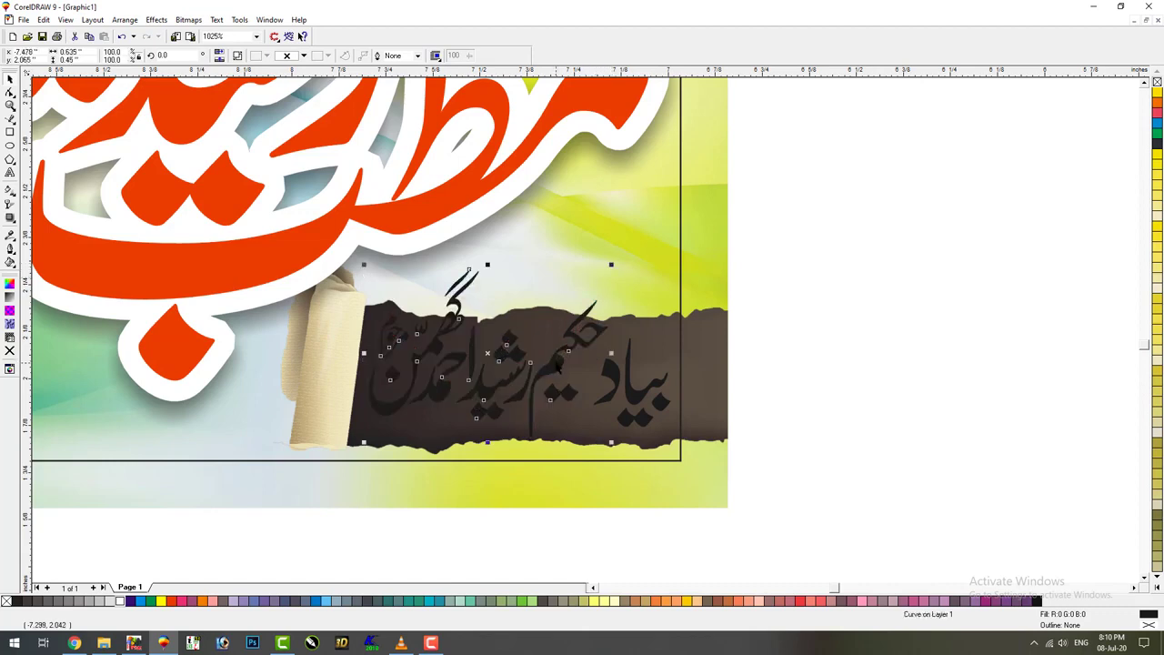
drag(558, 364, 558, 373)
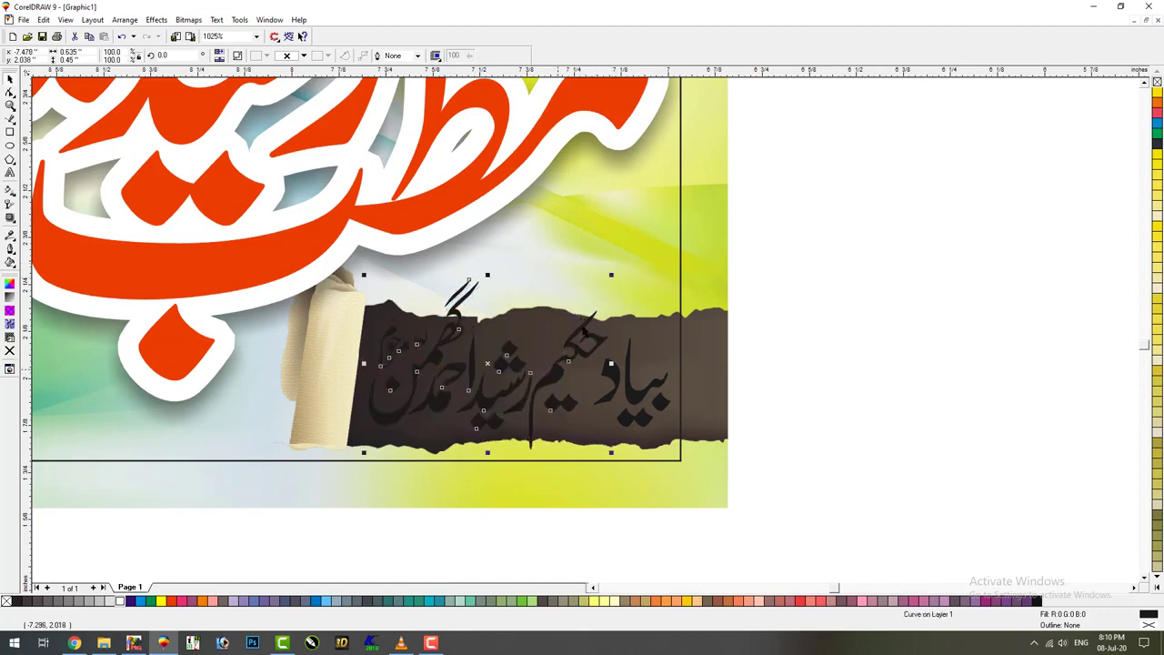
drag(612, 282, 624, 263)
click(628, 393)
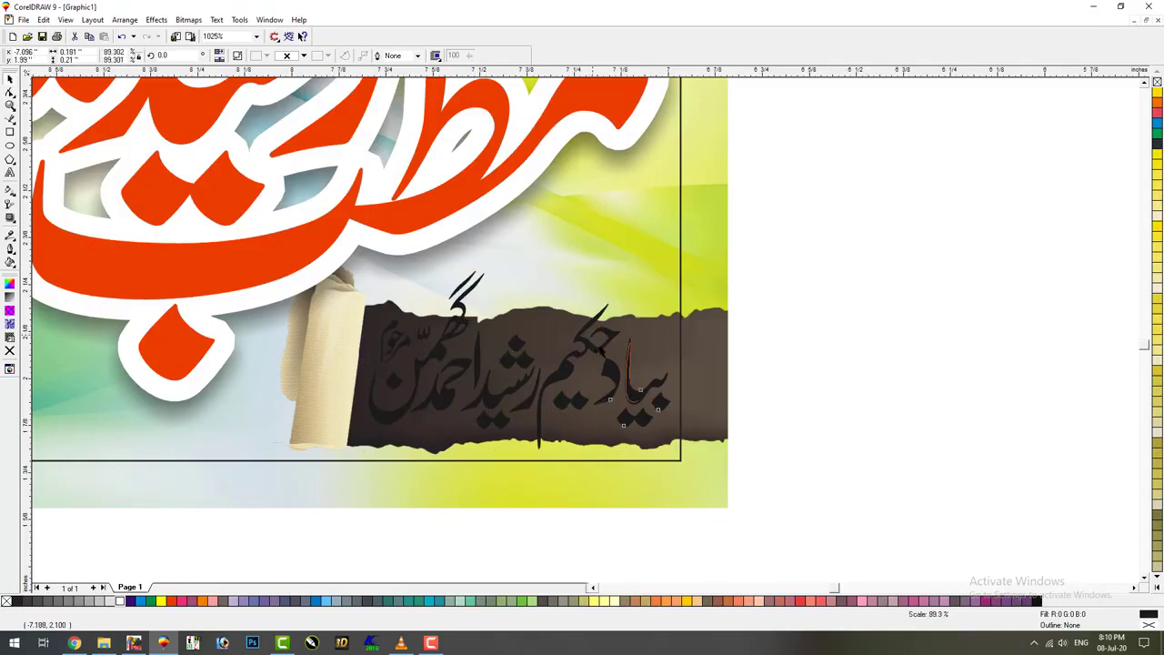
click(803, 405)
Draw a rounded-corner rectangle around the word بیاد and nudge the word inside it
key(F2)
drag(871, 255, 411, 481)
click(11, 133)
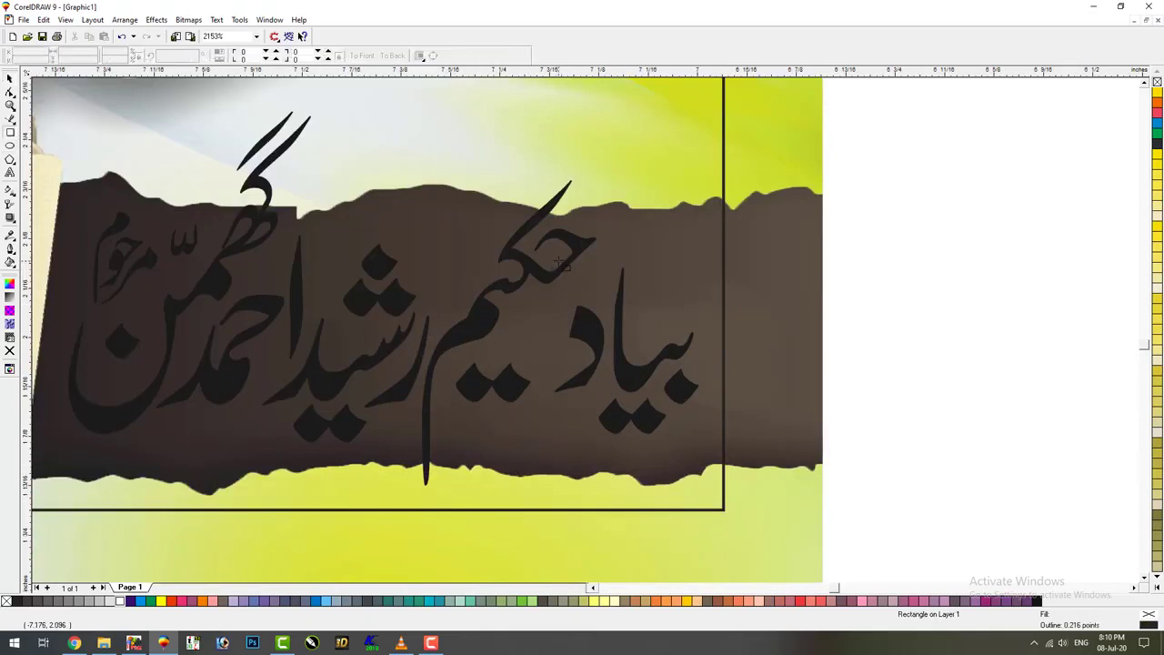
drag(560, 261, 907, 411)
click(907, 411)
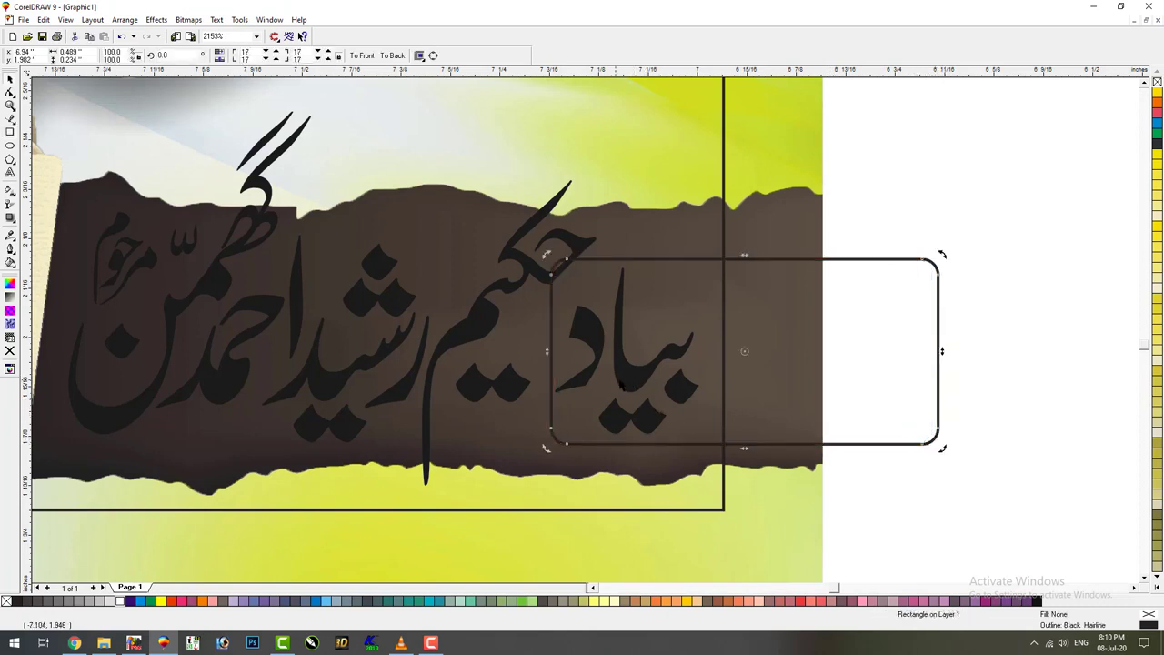
click(601, 405)
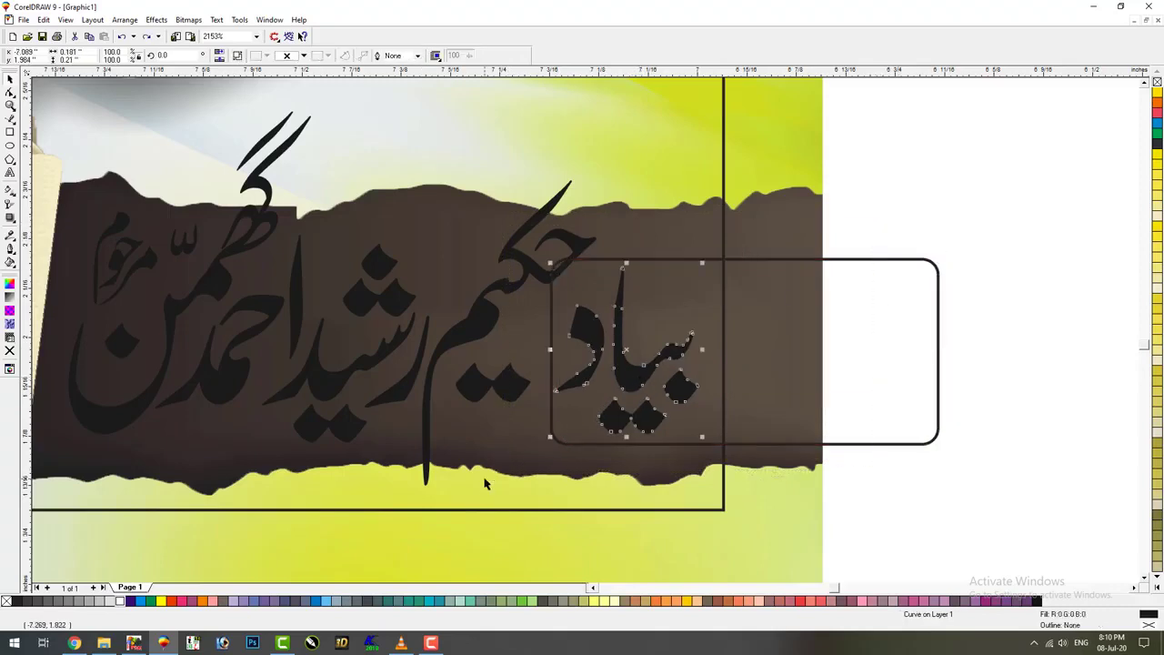
drag(627, 350, 630, 348)
key(Tab)
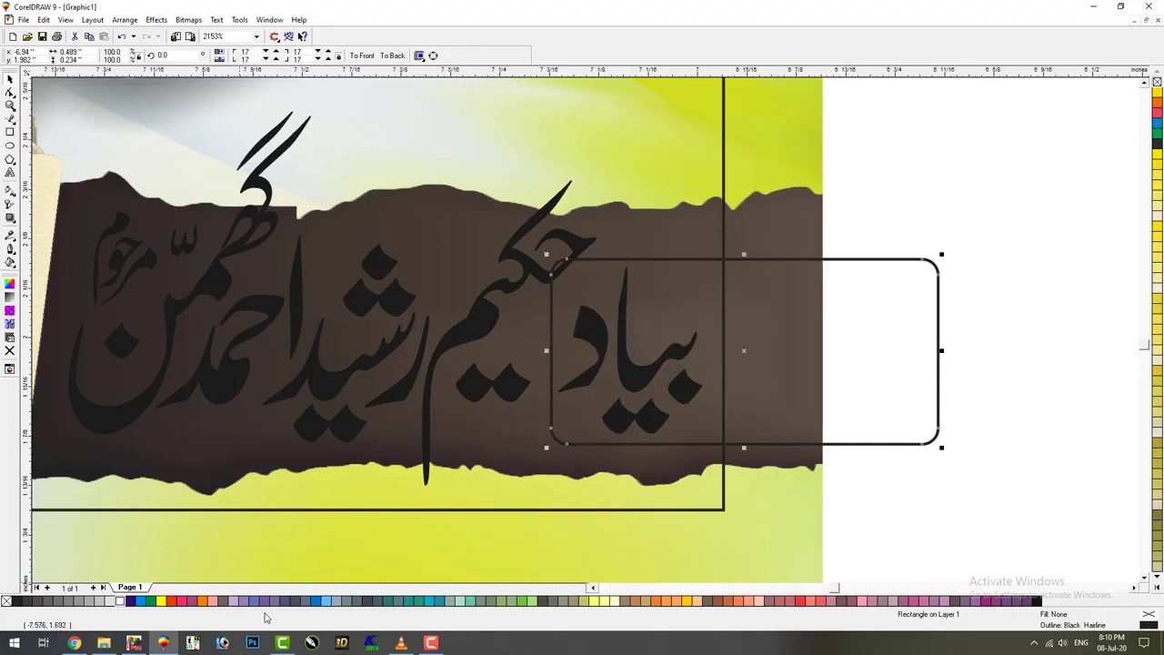
Fill the rectangle Ice Blue and give it a 1.0 pt round-corner outline
click(326, 601)
right_click(1157, 81)
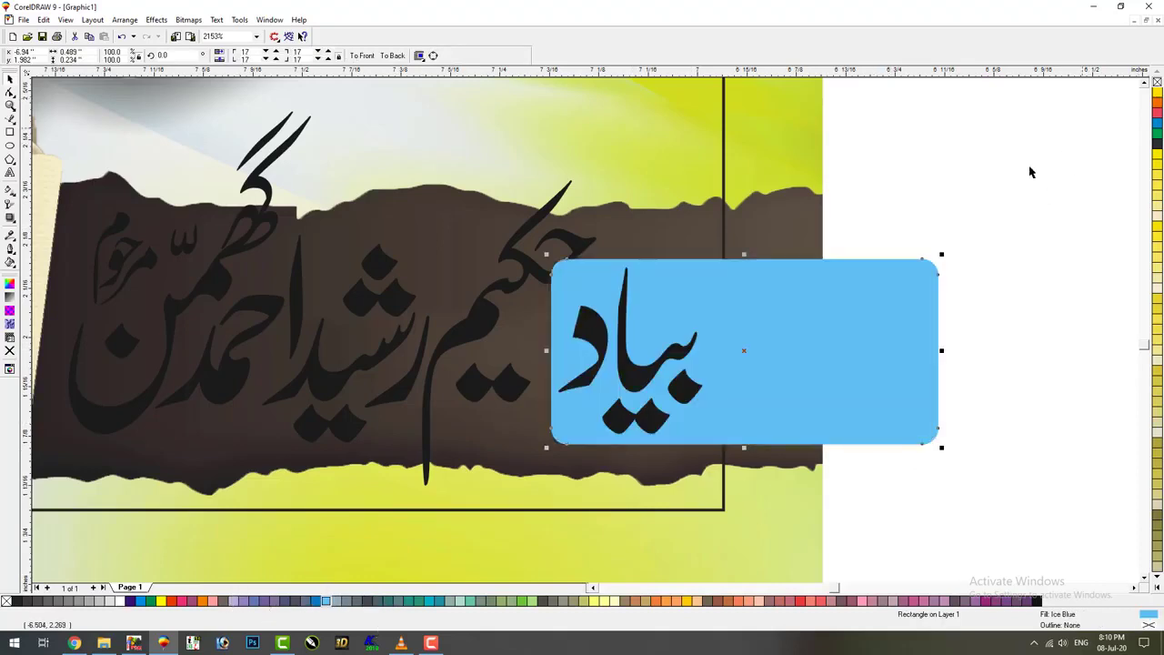
key(alt+c)
key(w)
key(Escape)
key(Escape)
key(F12)
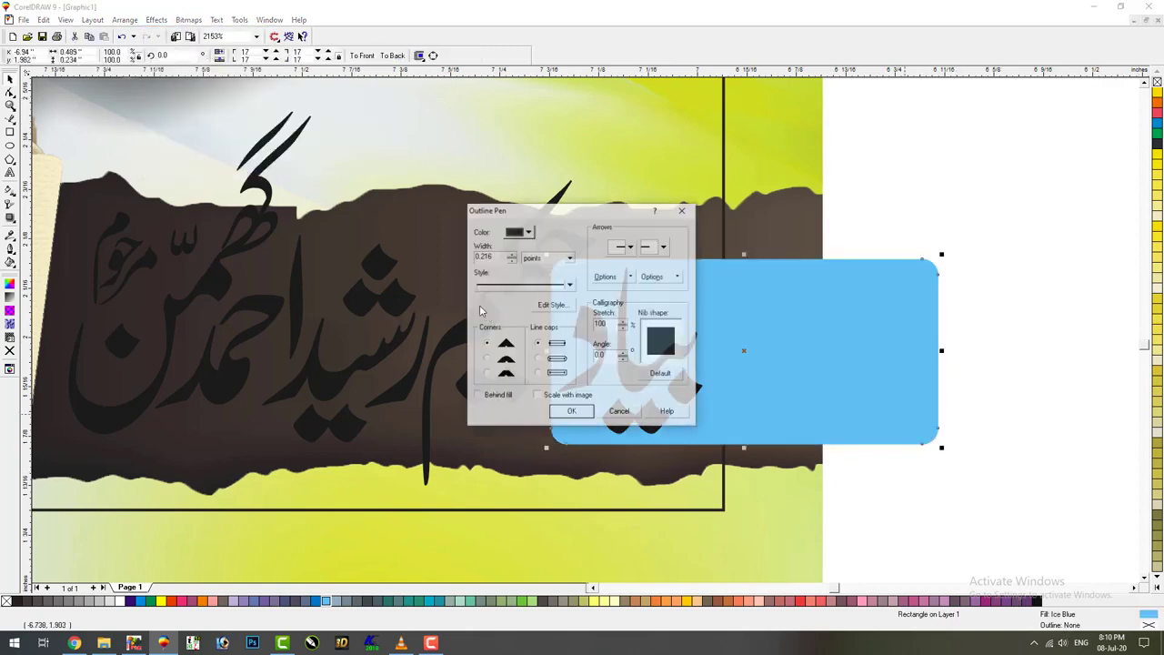
click(486, 359)
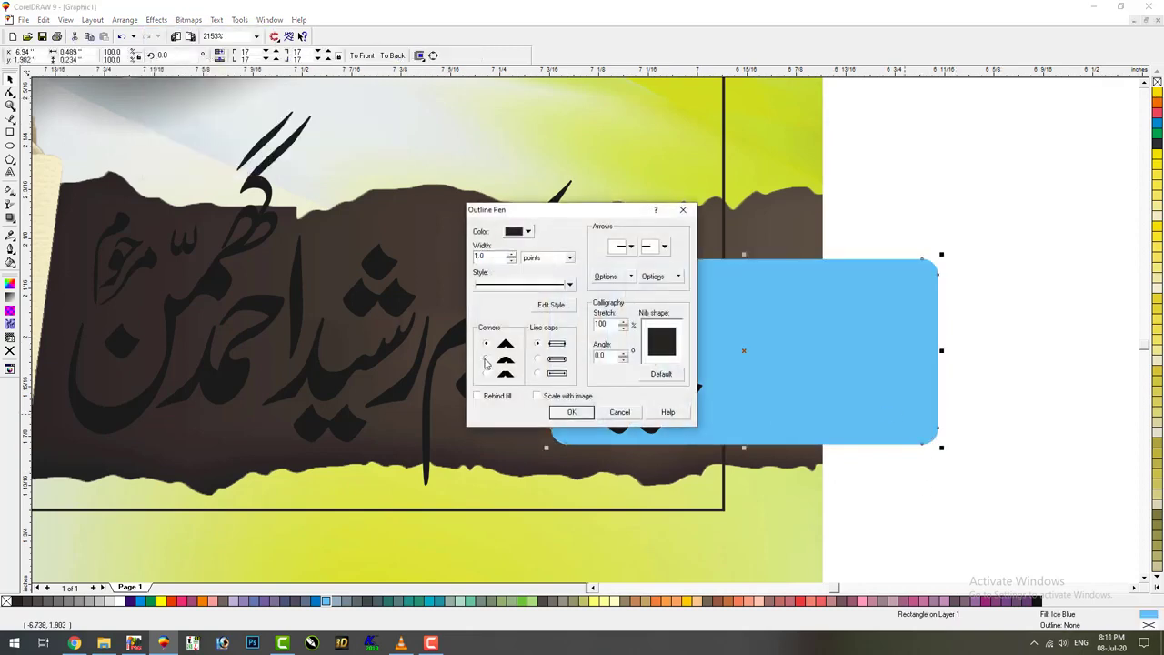
click(564, 412)
Recolor the rectangle Cyan with an Ice Blue outline and PowerClip it into the banner
click(141, 601)
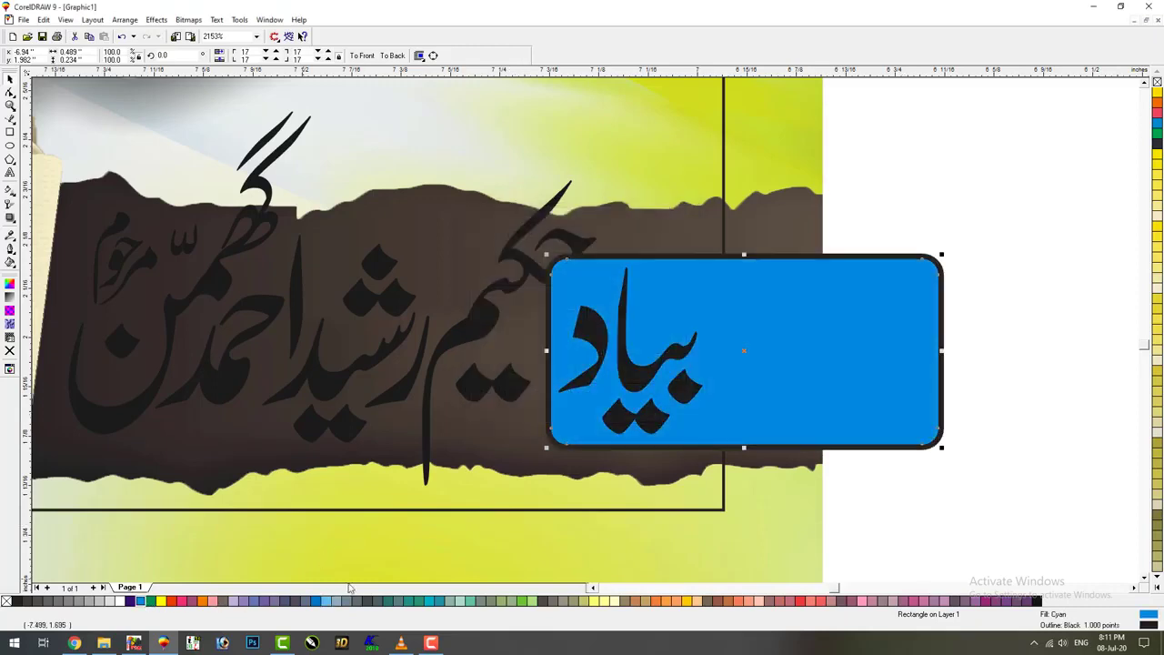
right_click(324, 601)
key(alt+c)
key(w)
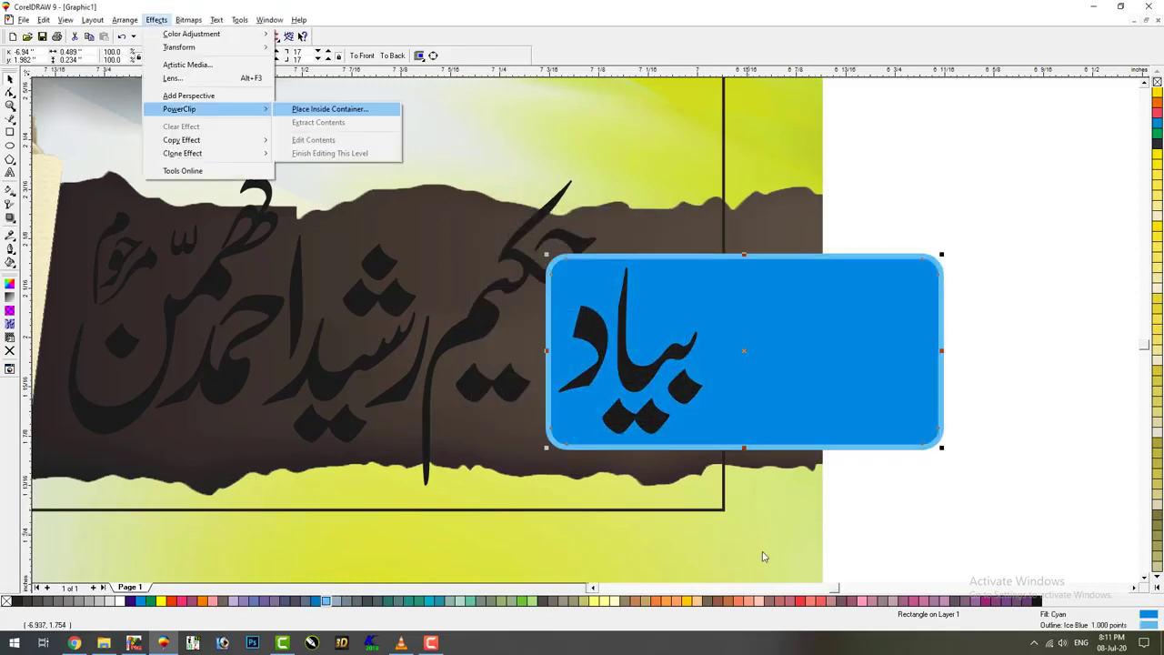
key(Return)
click(766, 536)
Select the main dedication calligraphy to edit its outline
click(643, 382)
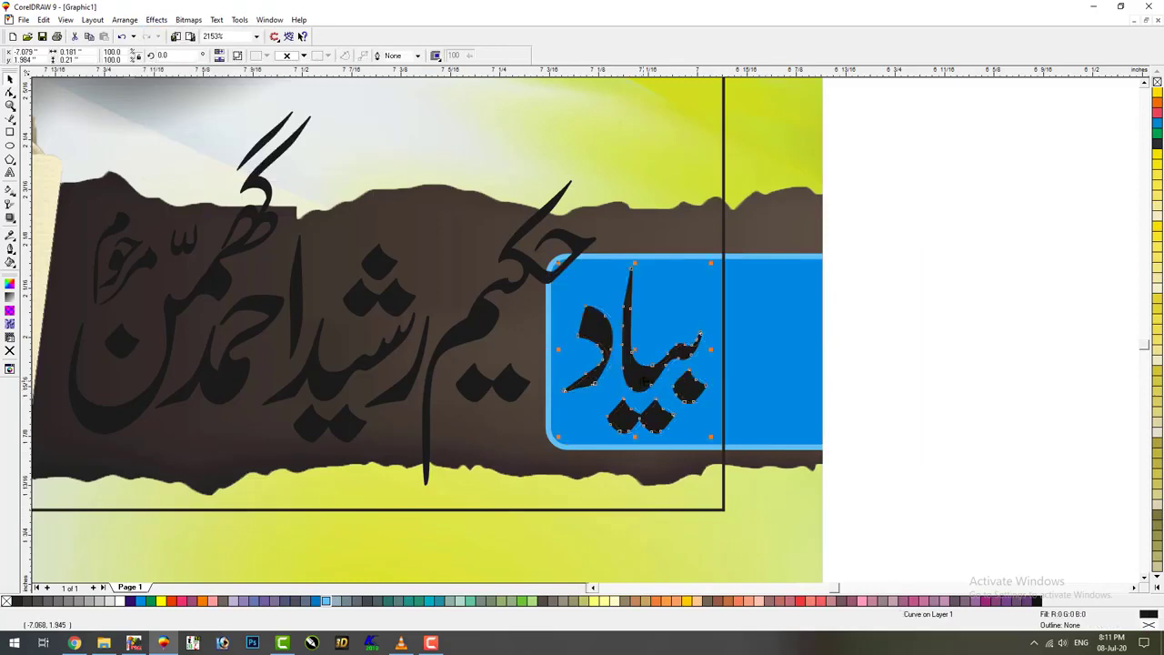
click(532, 273)
key(F12)
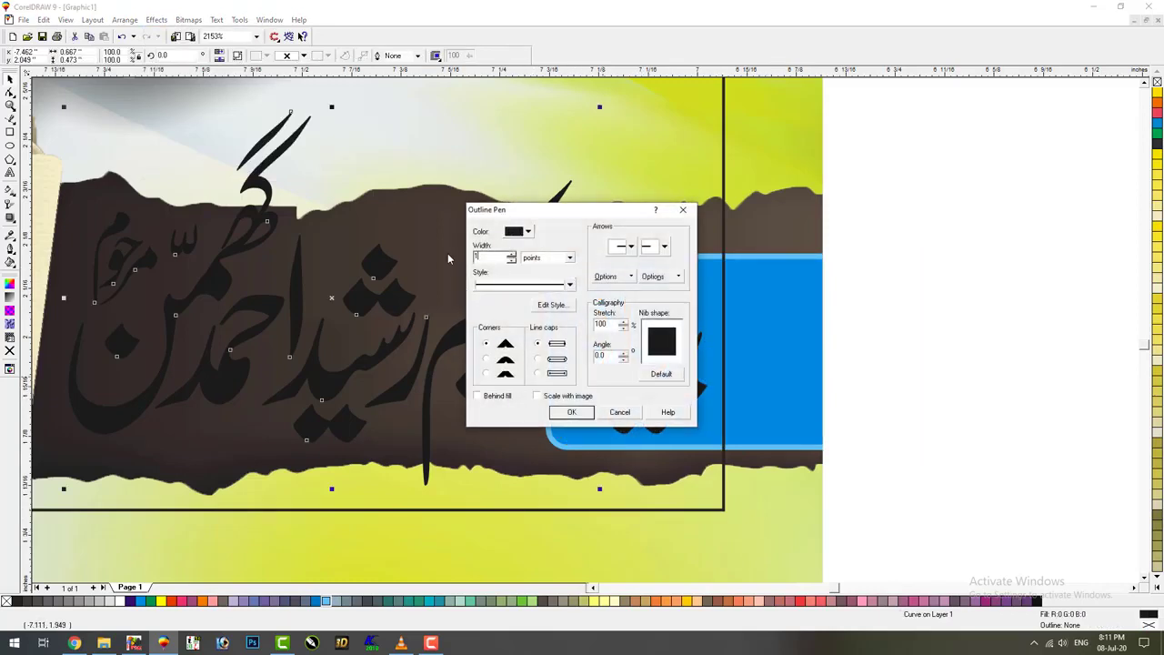
Give the calligraphy a white 1.5 pt round-corner outline that scales with it, filled blue
text(1.5)
click(486, 359)
click(537, 395)
click(571, 412)
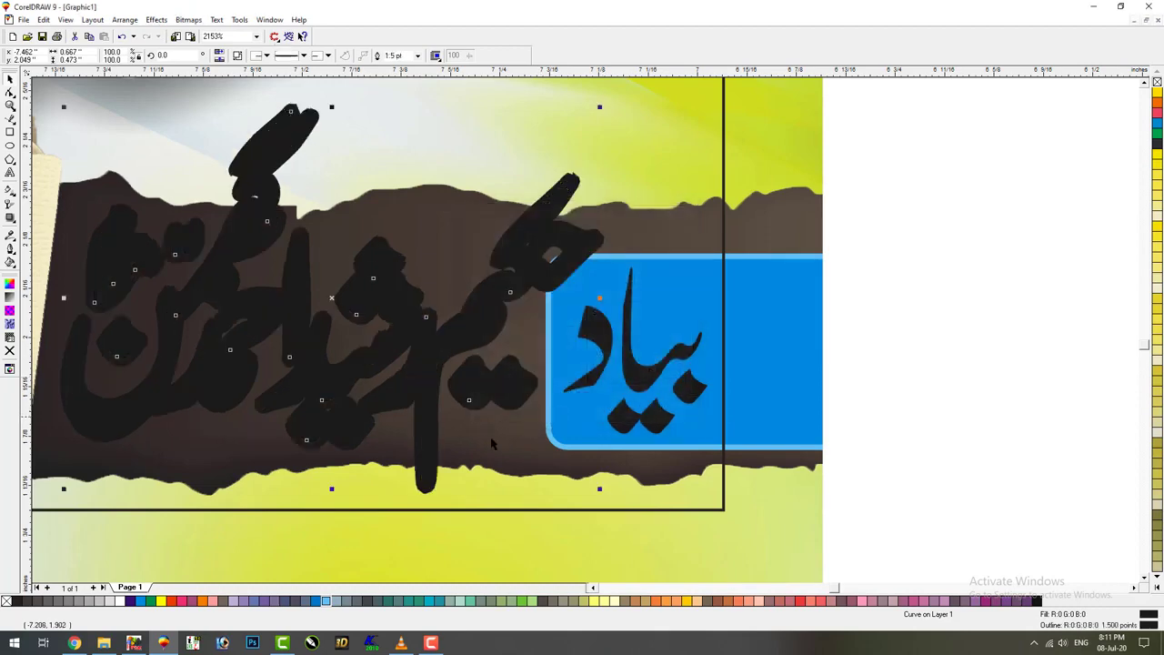
right_click(122, 601)
scroll(646, 418, down, 2)
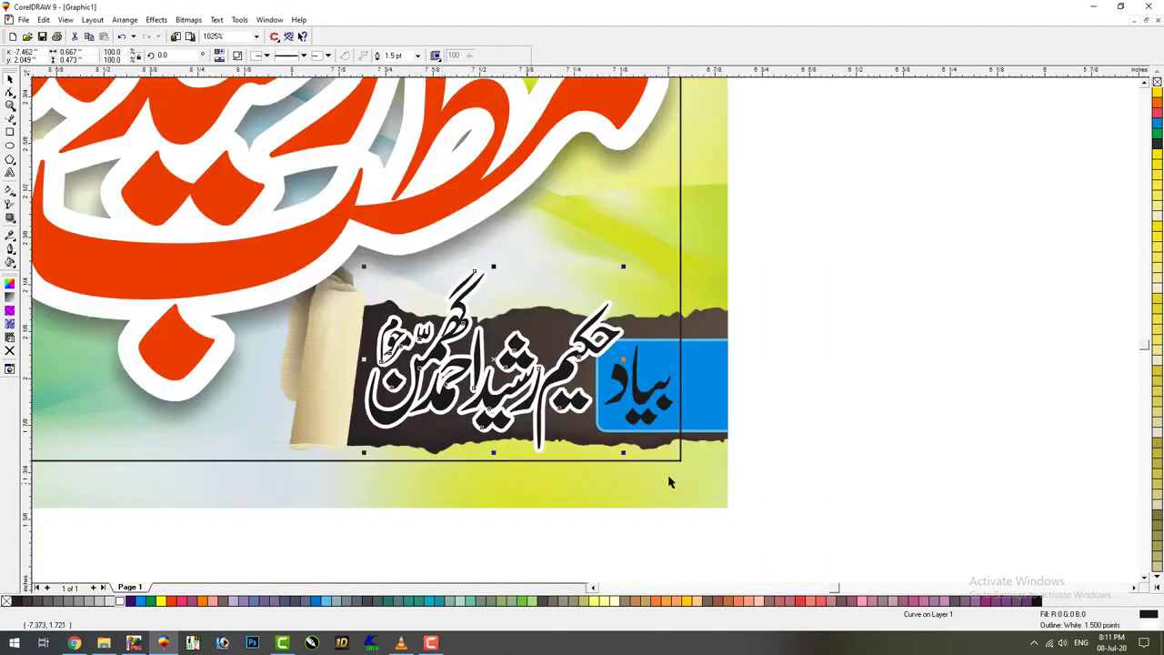
click(131, 601)
Fill the name calligraphy magenta, combine it with بیاد, and set a 1 pt outline
click(181, 602)
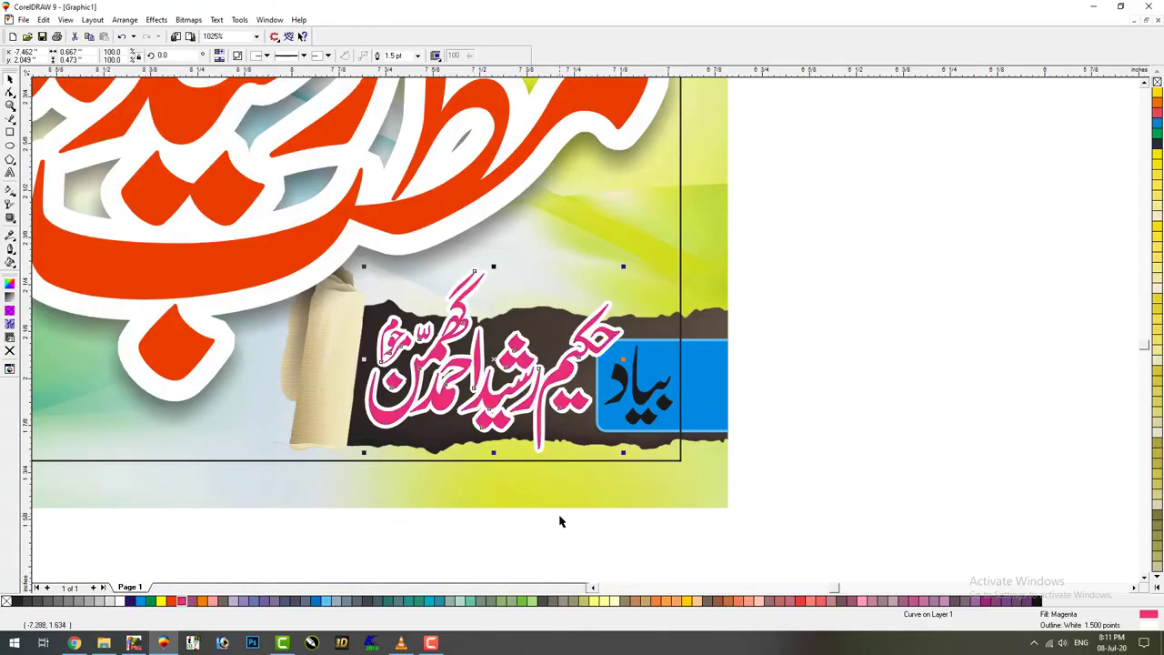
shift+click(646, 405)
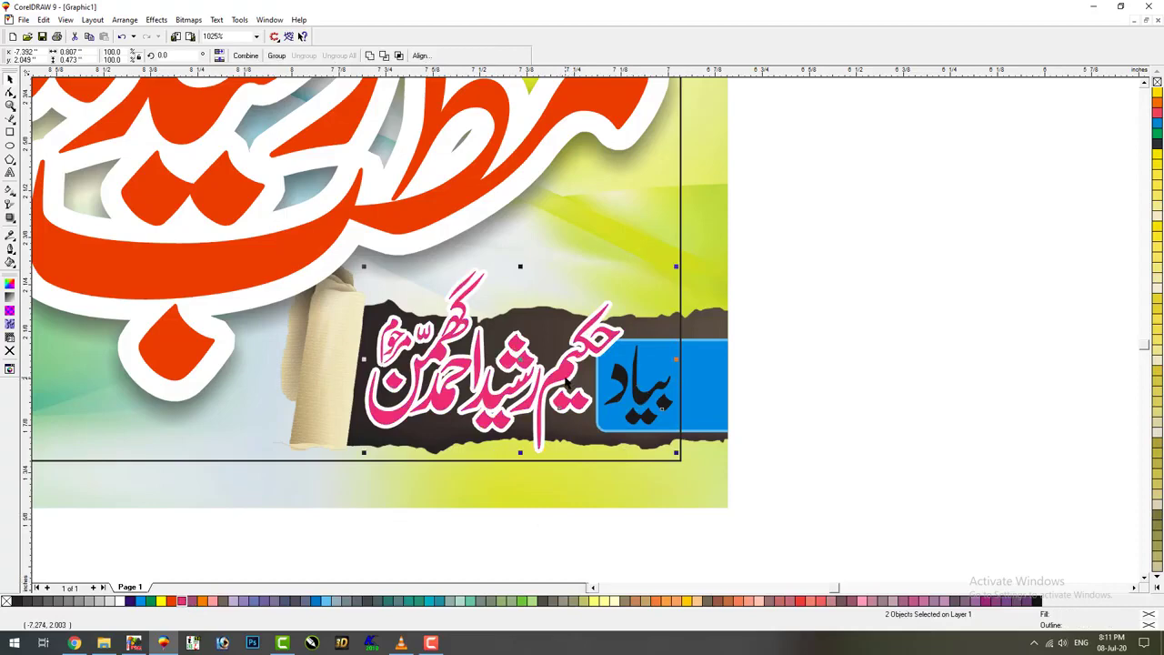
key(F12)
key(Escape)
key(ctrl+l)
key(F12)
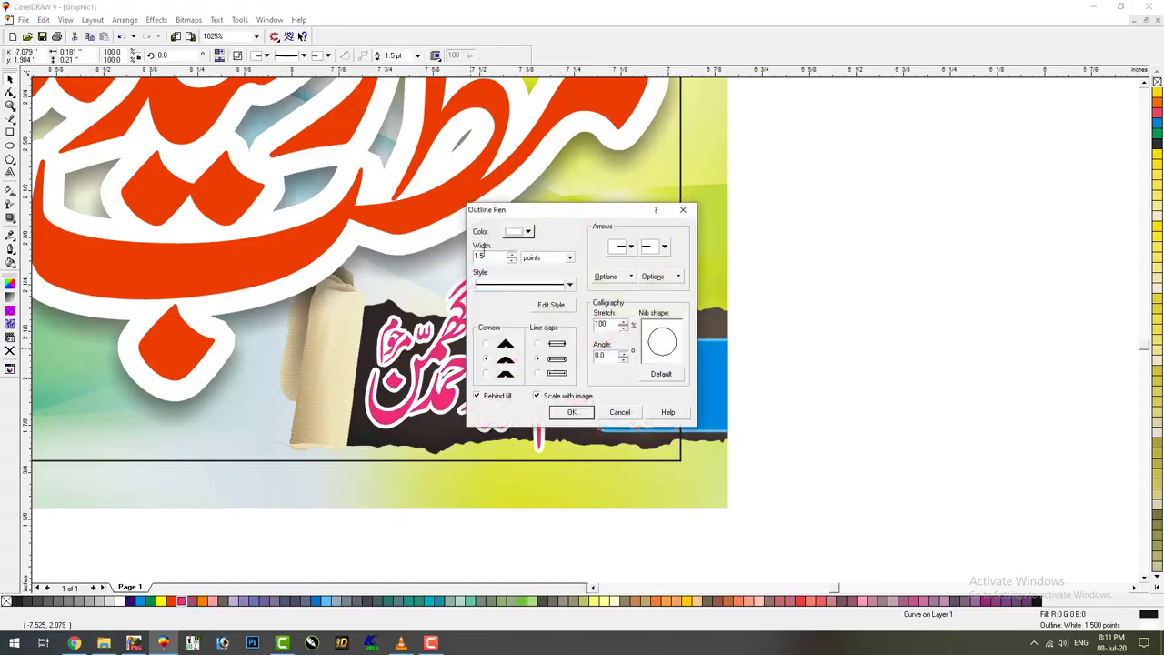
double_click(495, 261)
text(1)
key(Return)
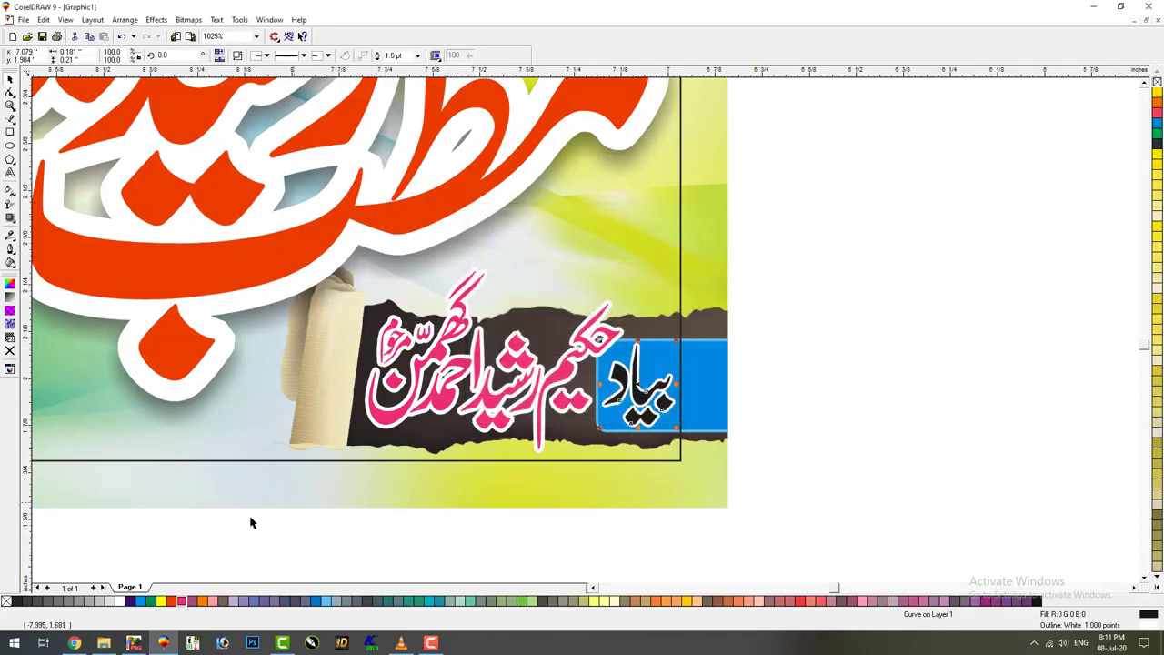
Color the word بیاد yellow and zoom out to the whole page
click(161, 602)
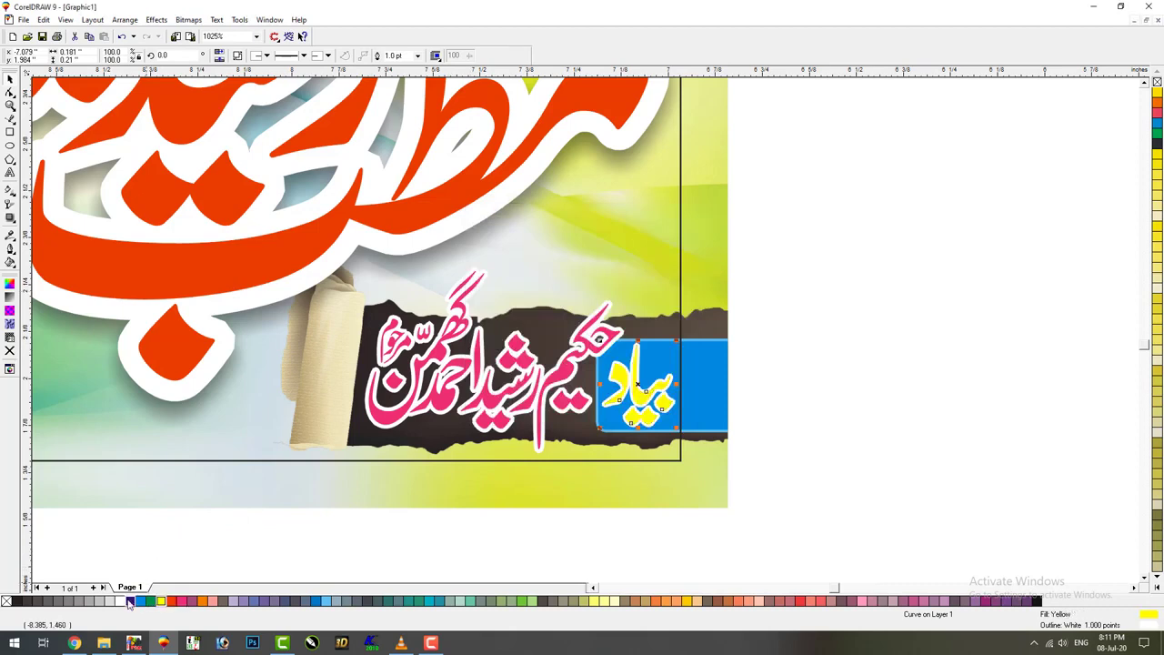
key(Escape)
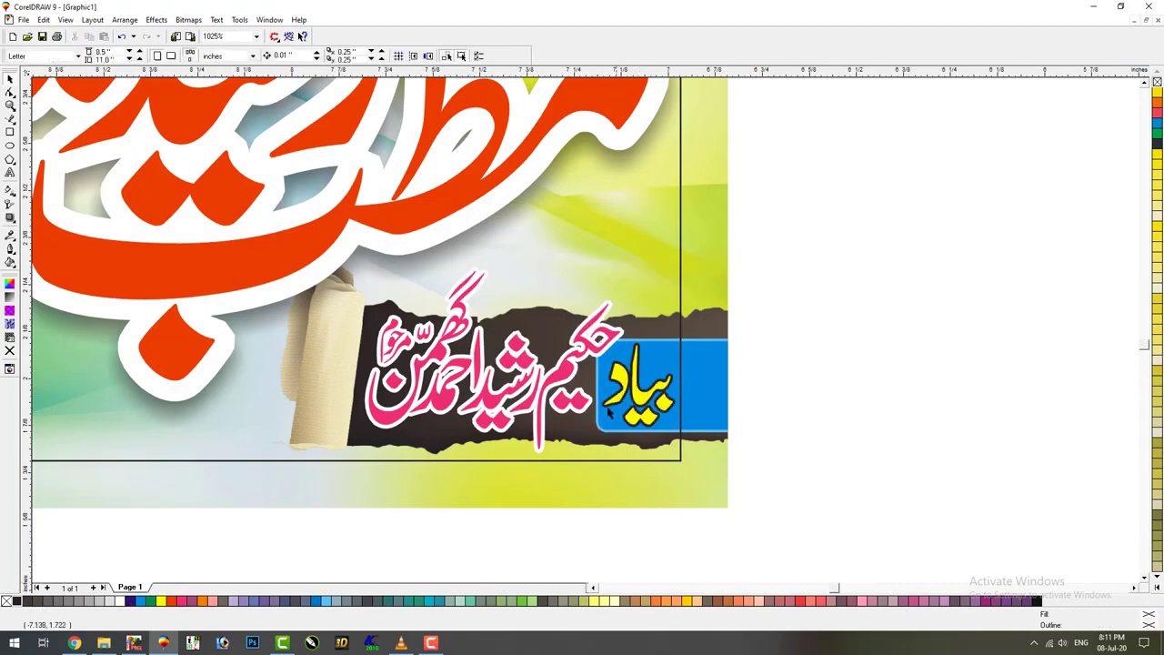
click(566, 377)
key(Tab)
key(Tab)
click(815, 410)
key(F4)
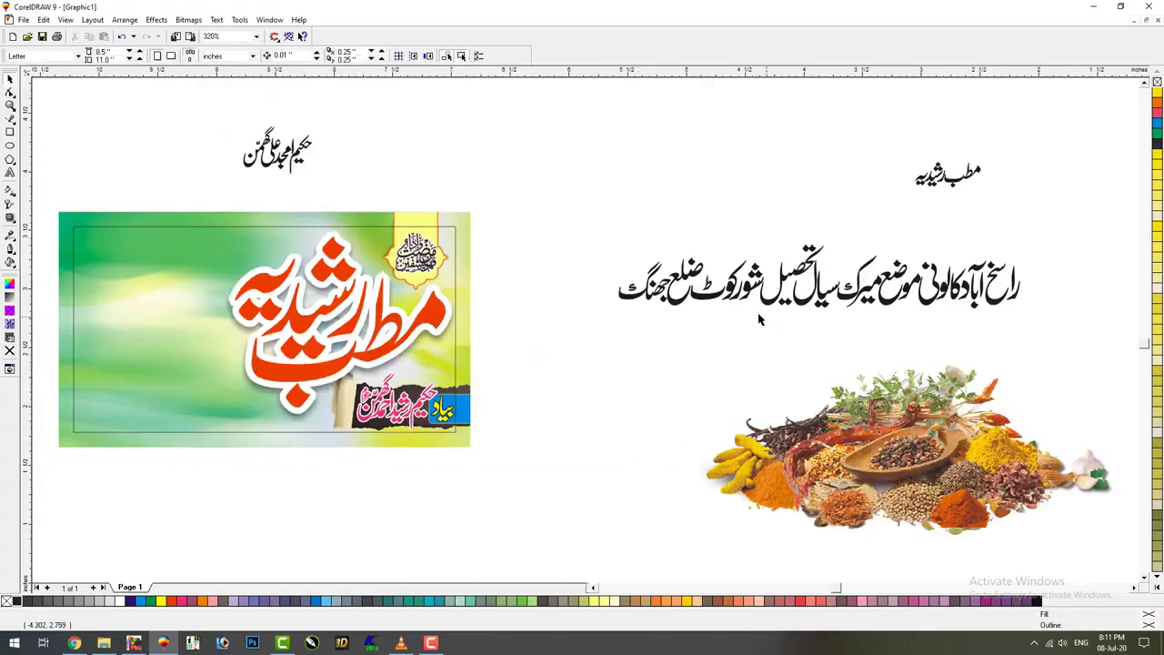
Scale down the long Urdu address line
drag(825, 202, 1124, 66)
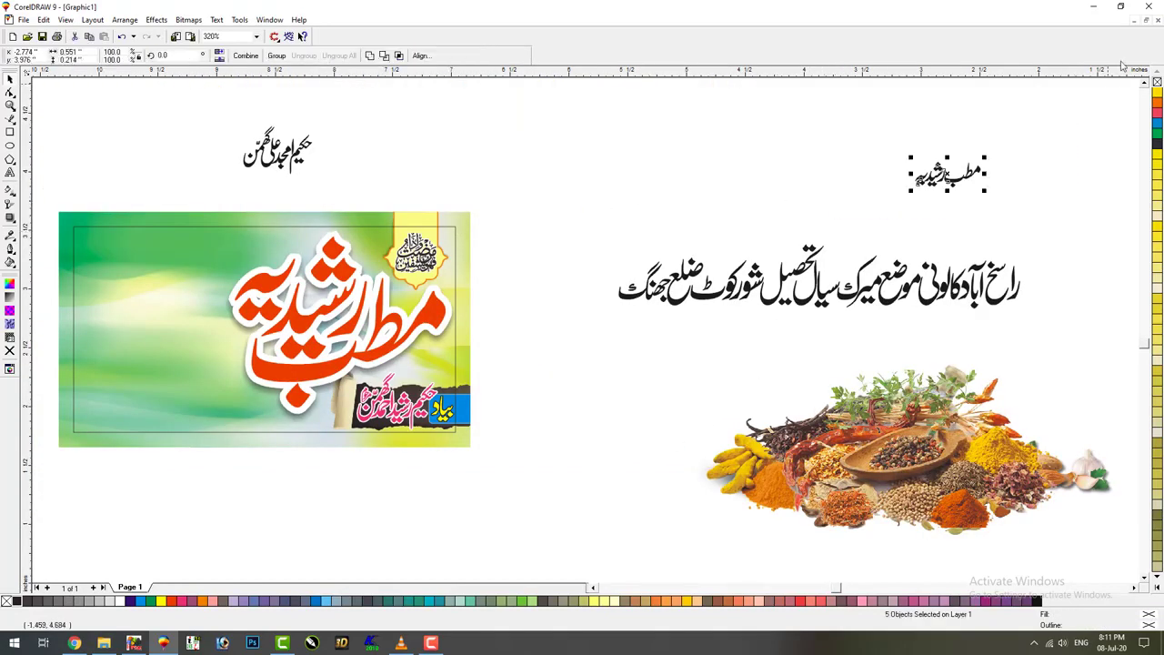
click(765, 172)
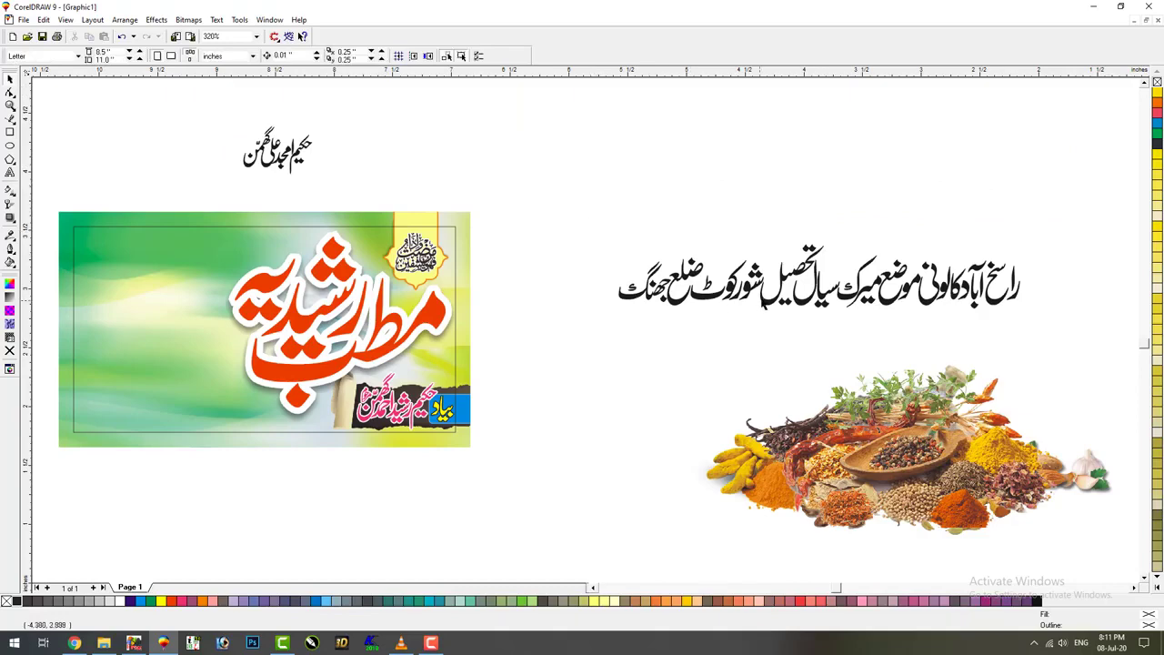
click(1014, 273)
drag(1006, 245, 748, 289)
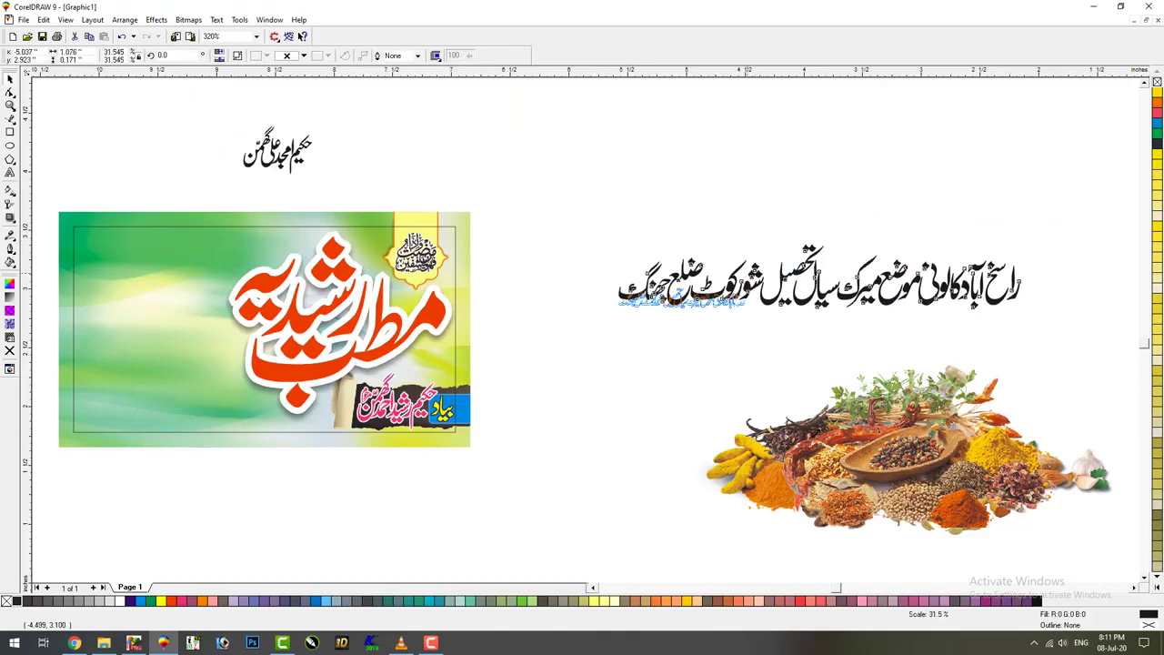
Rearrange the spice pictures, pulling out the spice bowl and shrinking the top spice photo
drag(910, 446, 637, 445)
drag(821, 507, 303, 520)
drag(860, 264, 855, 382)
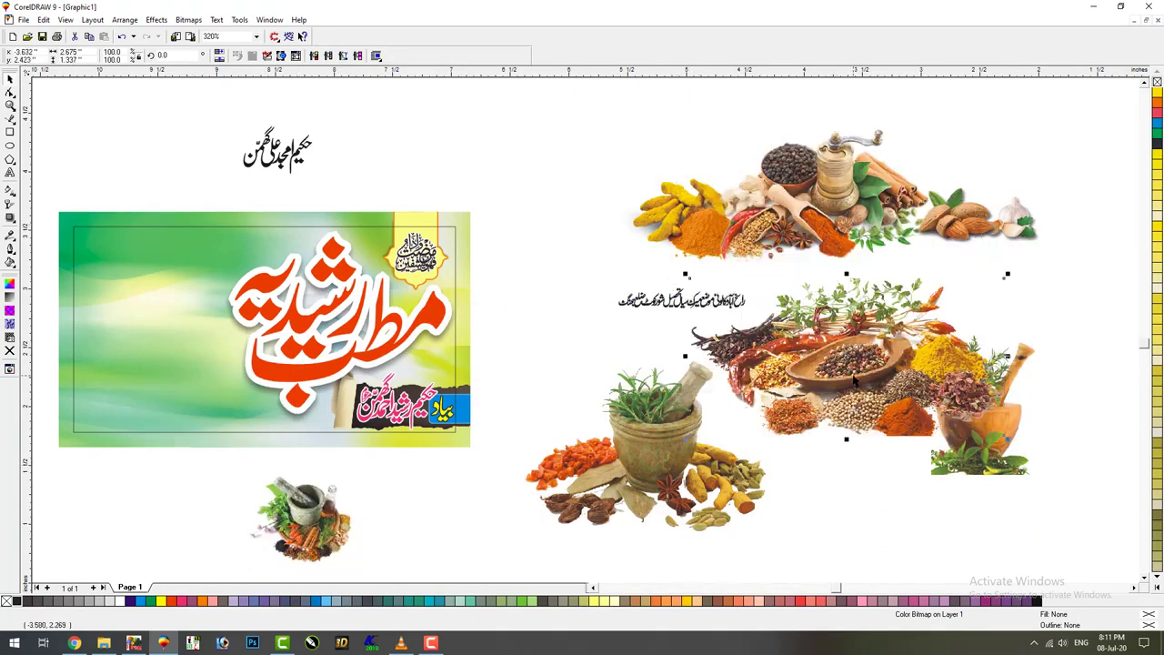
drag(855, 259, 770, 243)
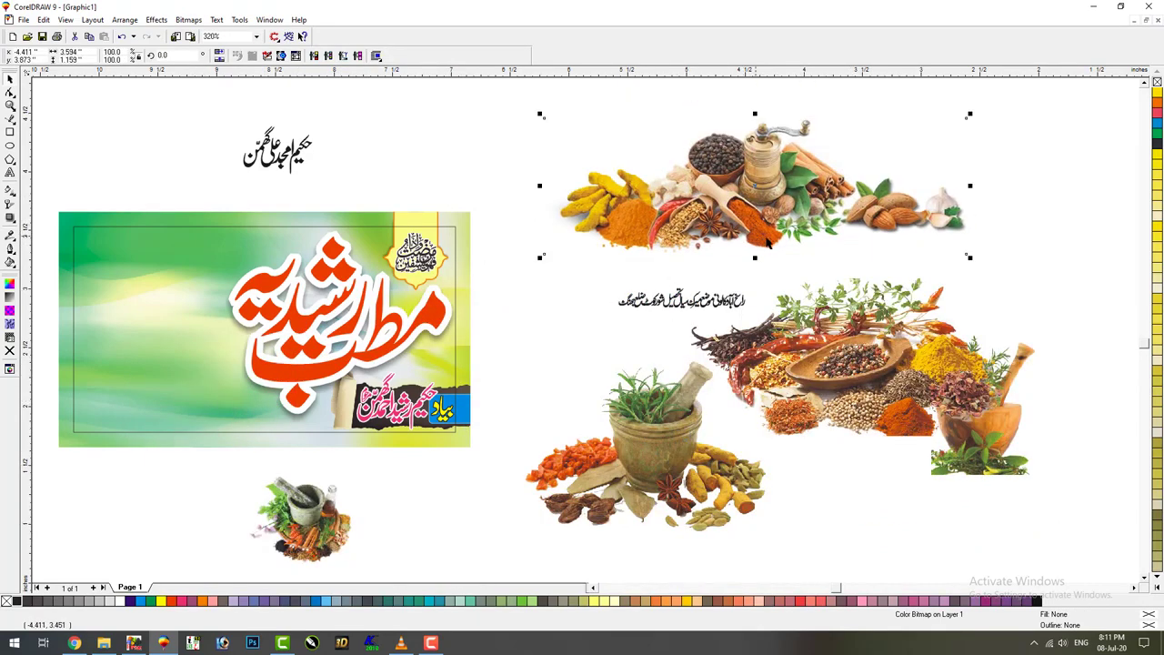
key(F2)
click(820, 147)
key(F3)
drag(966, 118, 759, 179)
Halve the spice bowl, place it at the banner's bottom-left, and bring it to front
drag(861, 278, 914, 147)
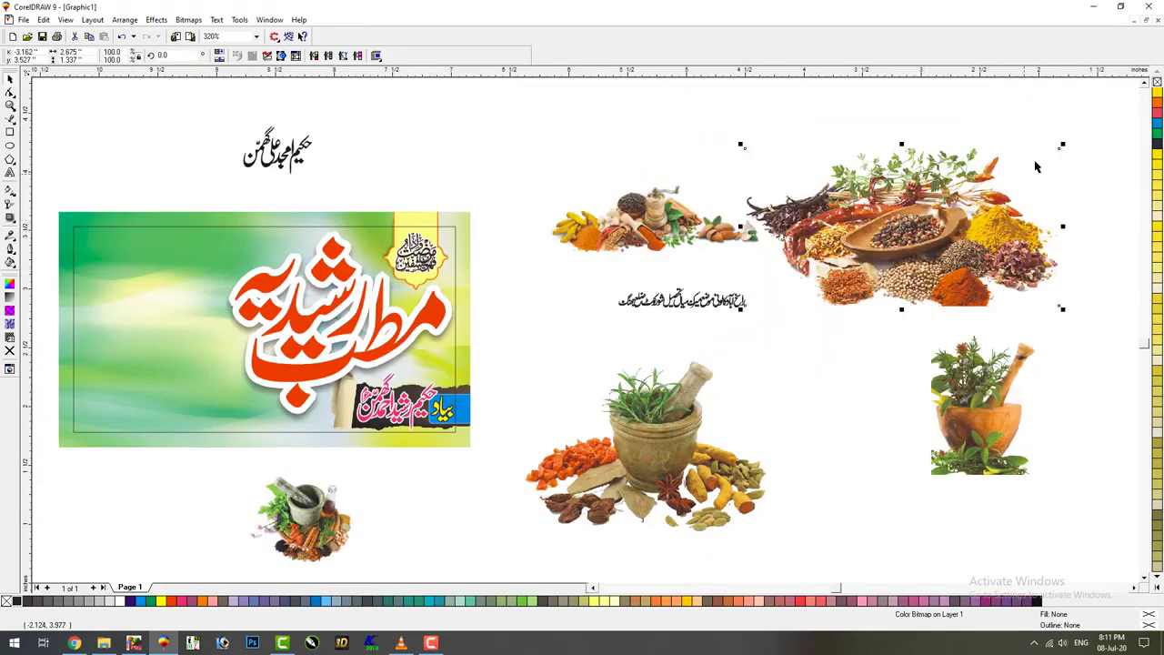
drag(1047, 150, 971, 190)
drag(886, 235, 111, 442)
key(shift+Page_Up)
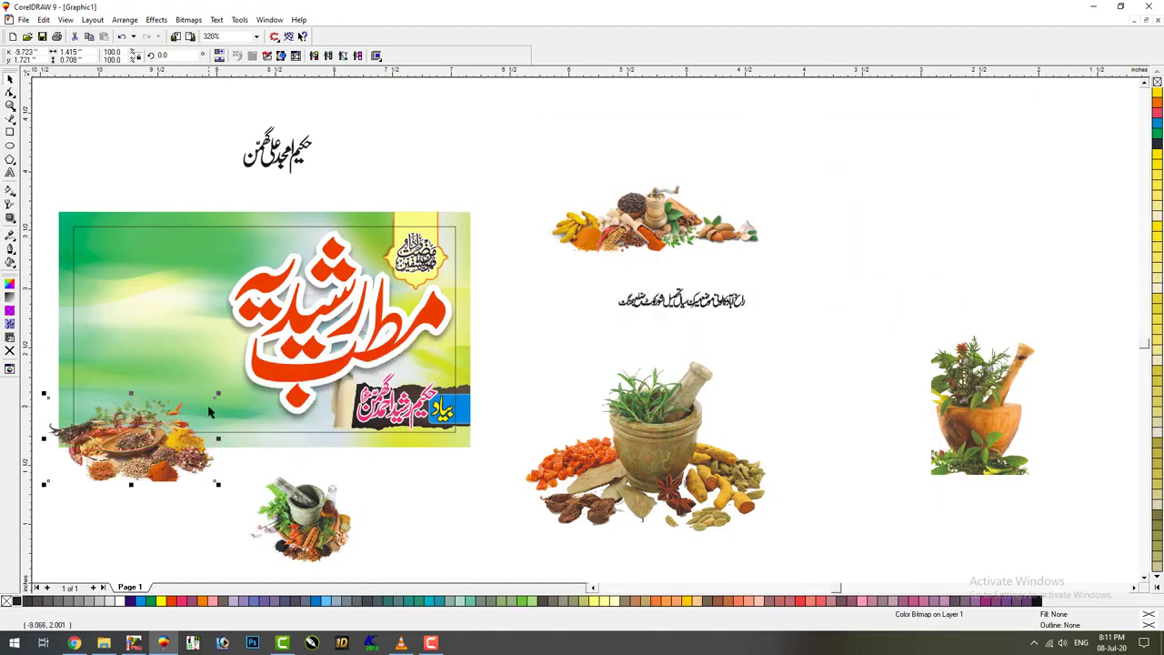
drag(218, 395, 244, 379)
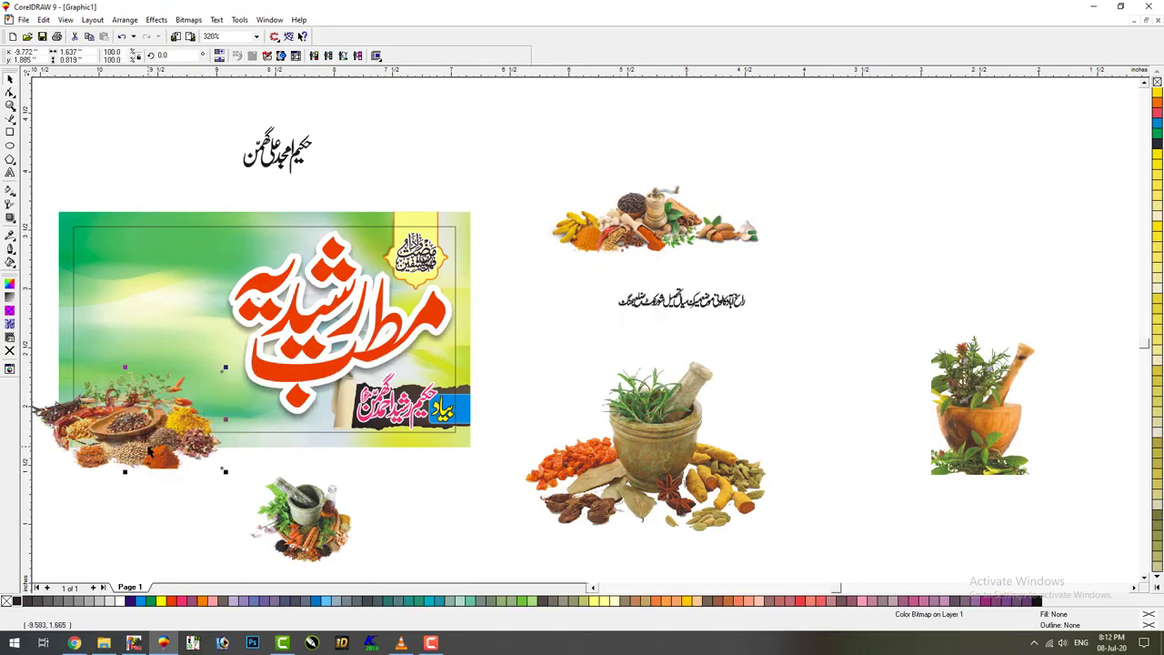
drag(136, 427, 116, 424)
Resize and position the mortar picture beside the spice bowl, then enlarge both together
drag(746, 443, 820, 484)
drag(846, 405, 816, 422)
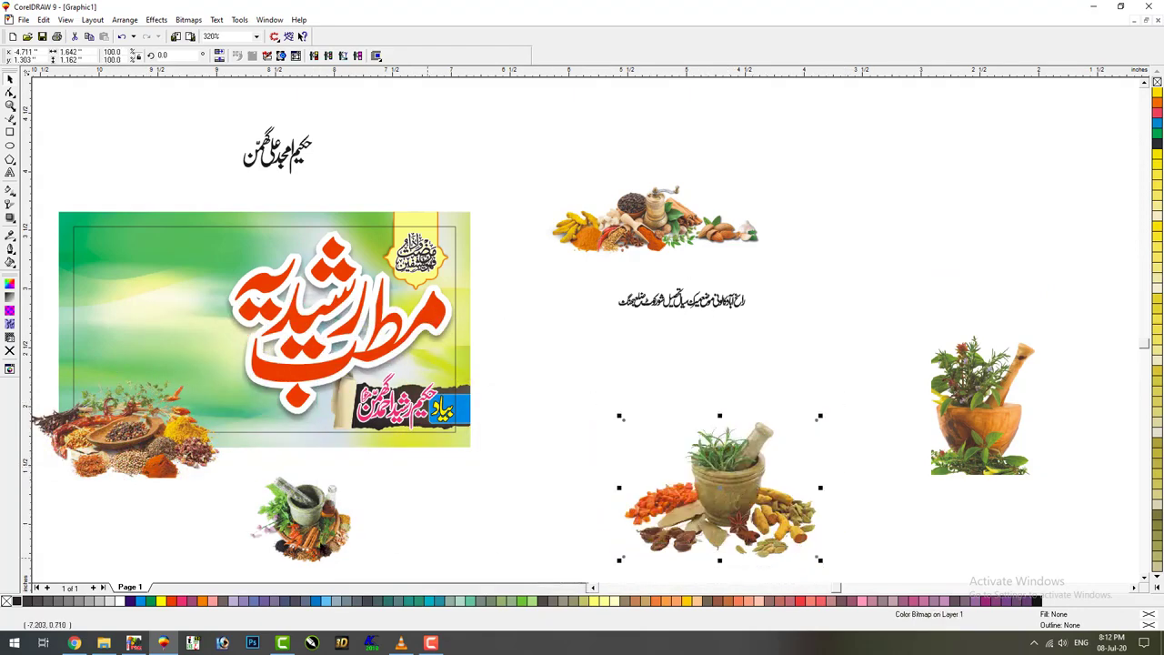
drag(285, 537, 66, 397)
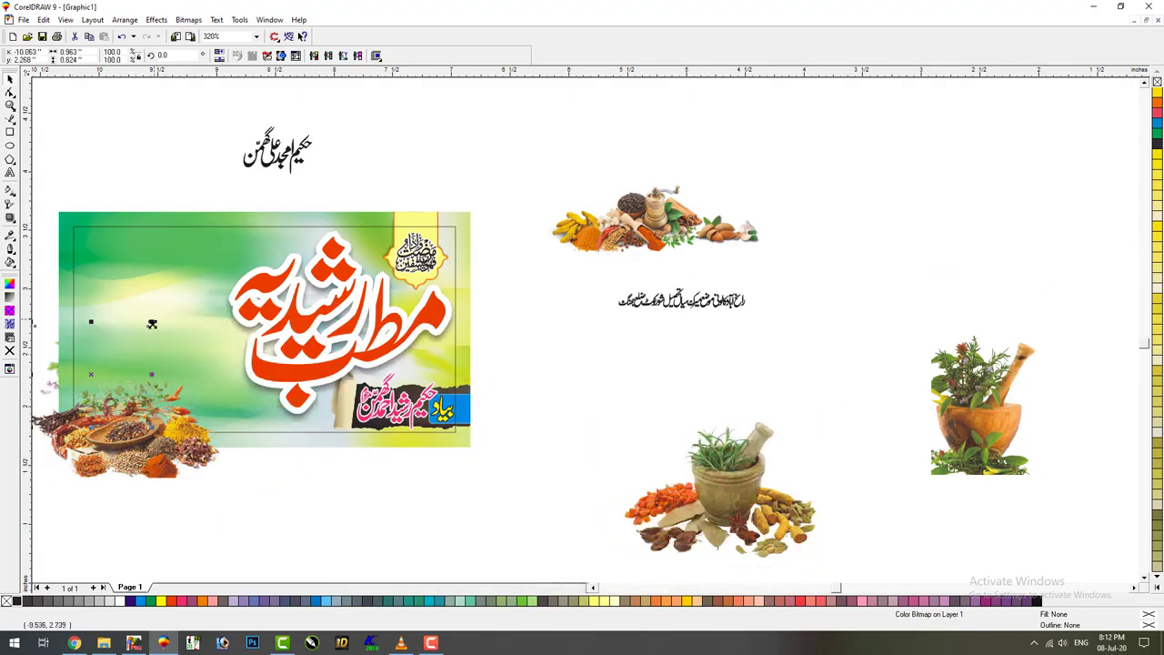
drag(152, 324, 173, 289)
drag(104, 364, 90, 353)
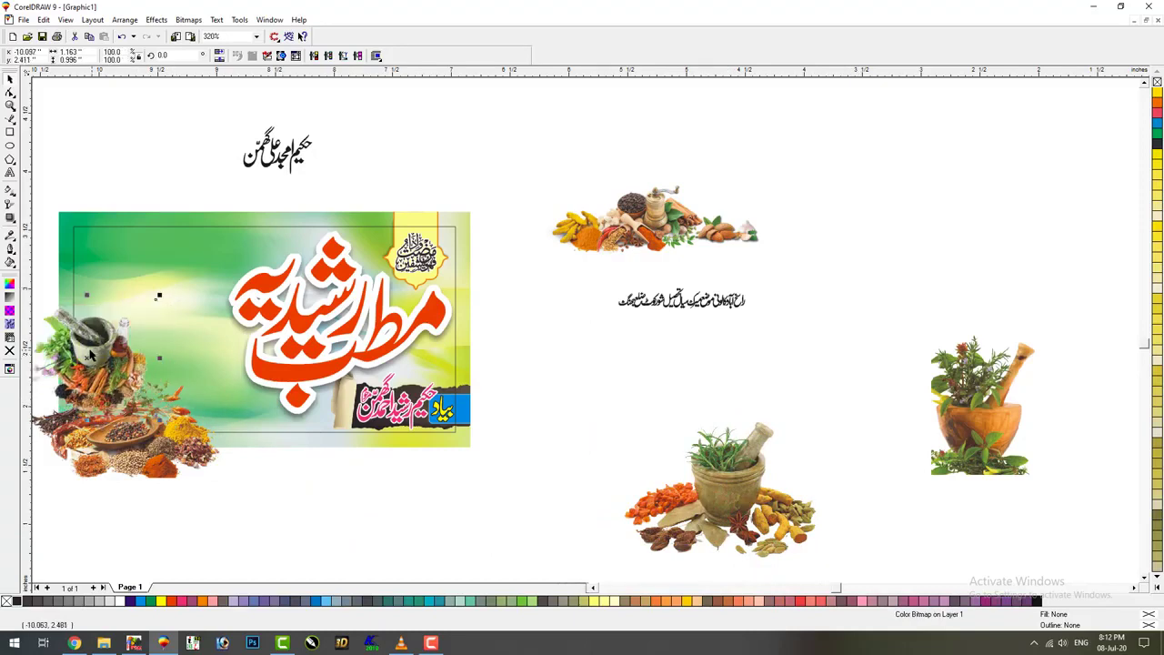
click(110, 464)
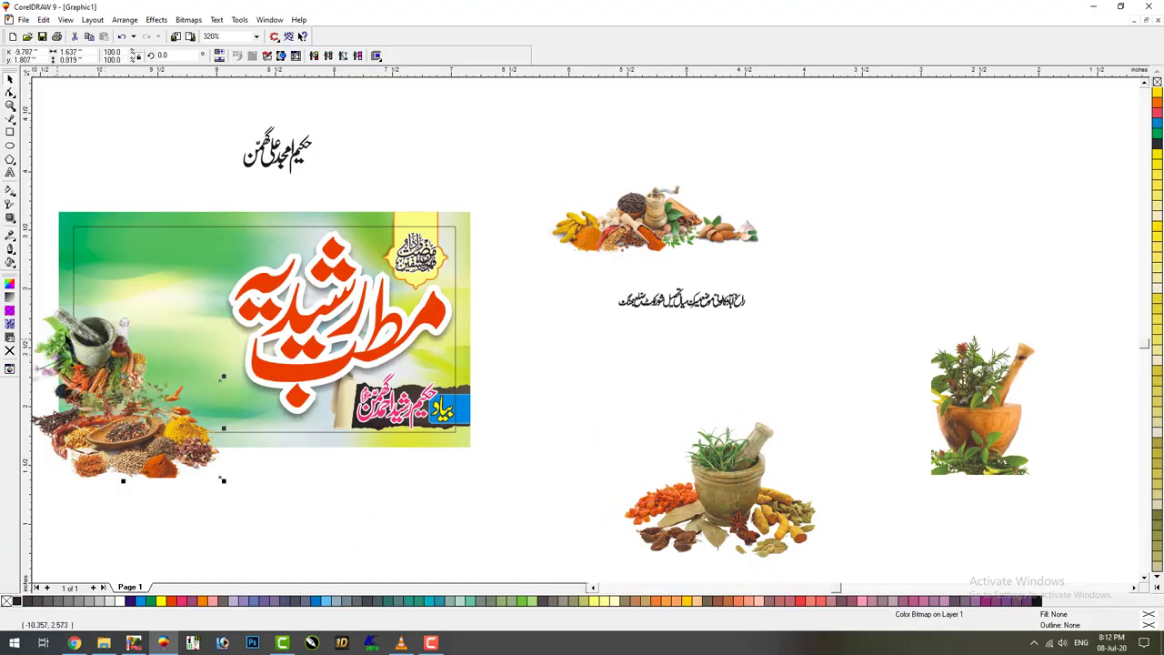
shift+click(73, 341)
drag(125, 466, 121, 467)
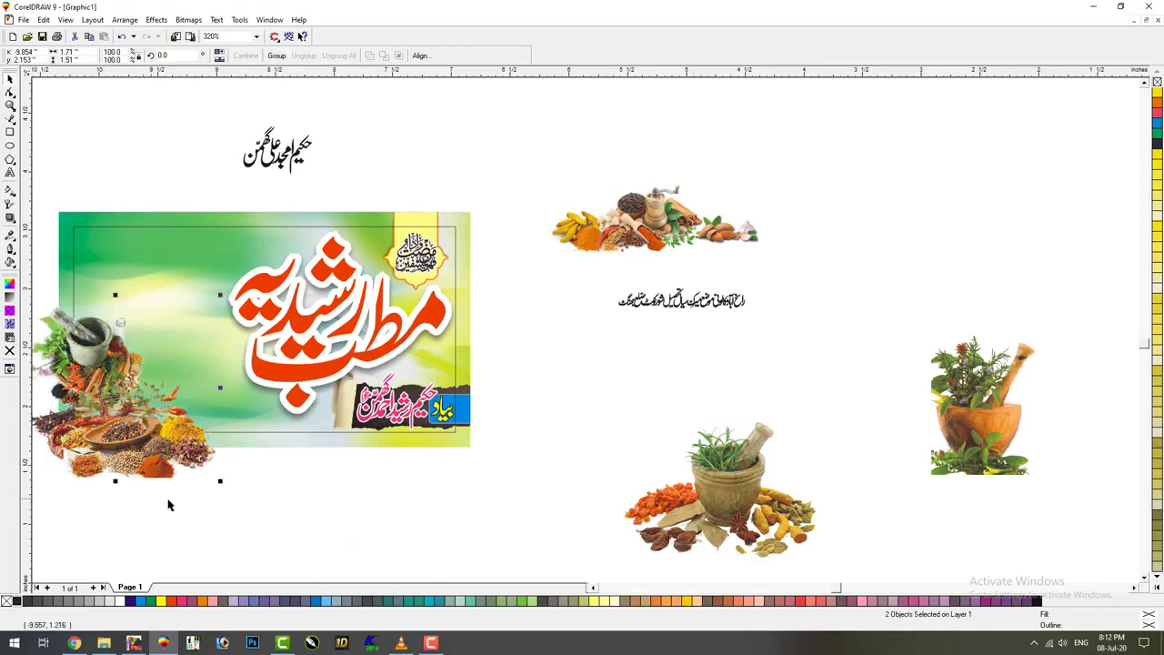
drag(216, 483, 225, 490)
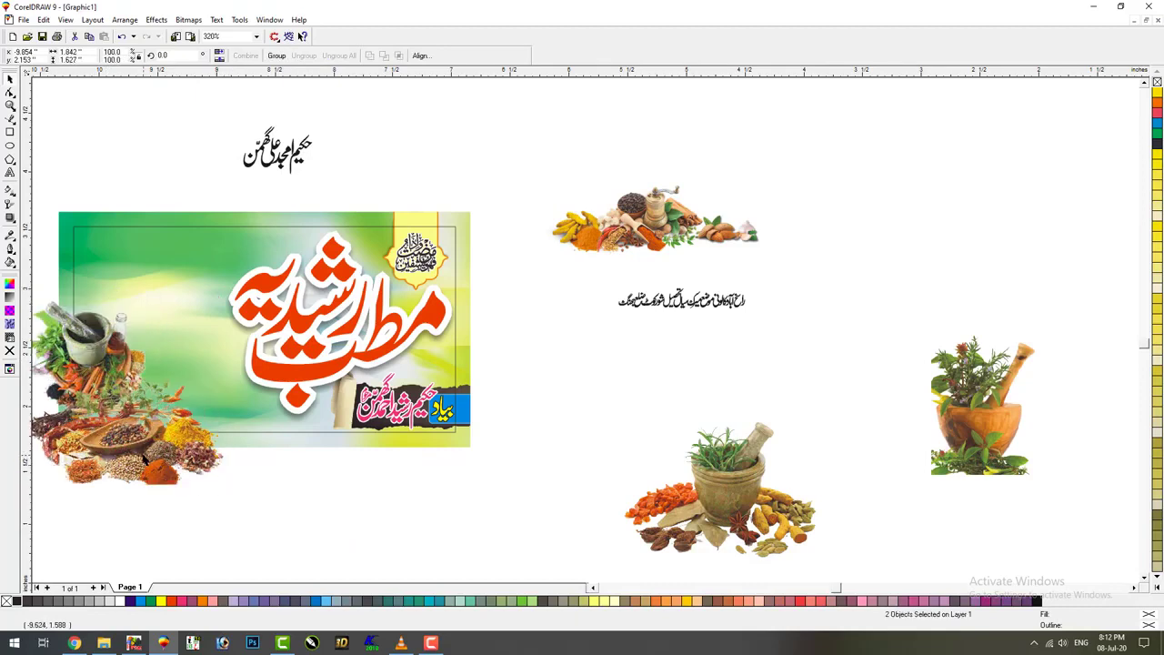
Clip the spice pictures inside the banner frame with PowerClip Place Inside Container
drag(144, 460, 143, 454)
key(alt+c)
key(w)
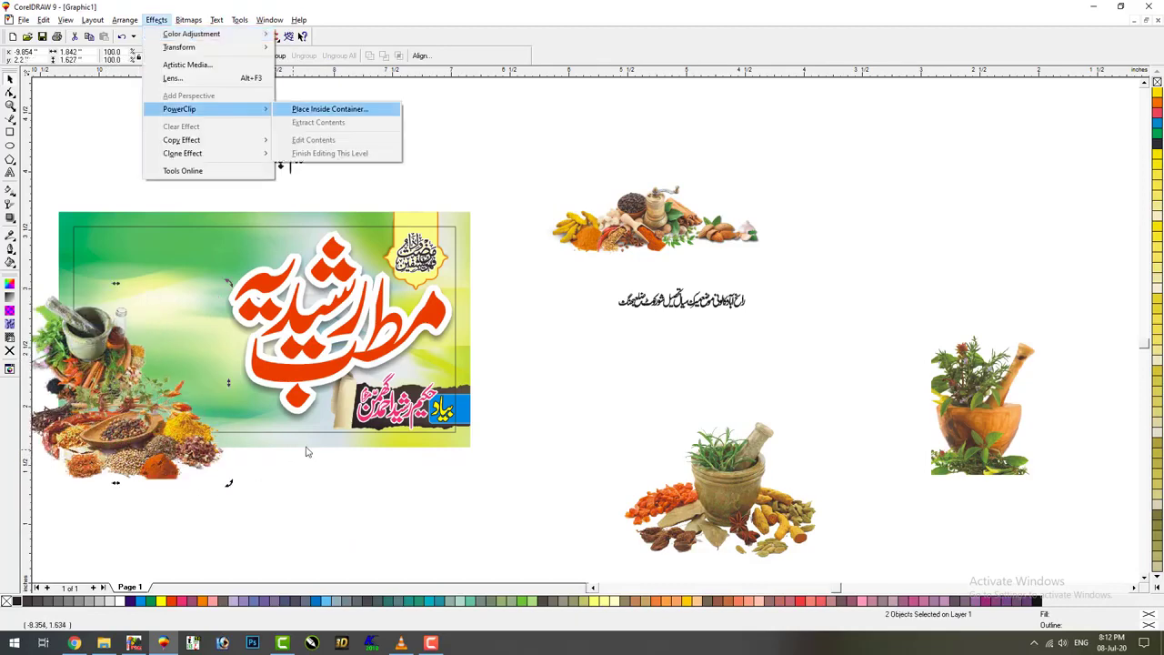
key(Return)
click(310, 445)
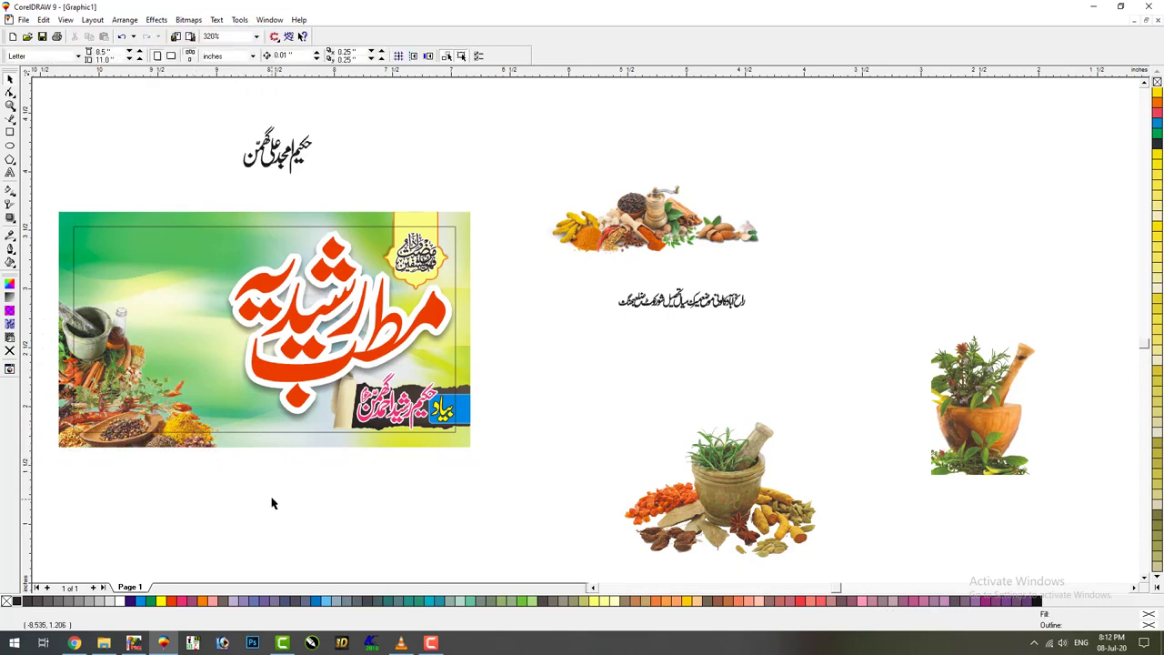
Move the black name calligraphy to the banner's upper left and enlarge it slightly
drag(296, 166, 158, 292)
drag(203, 258, 198, 257)
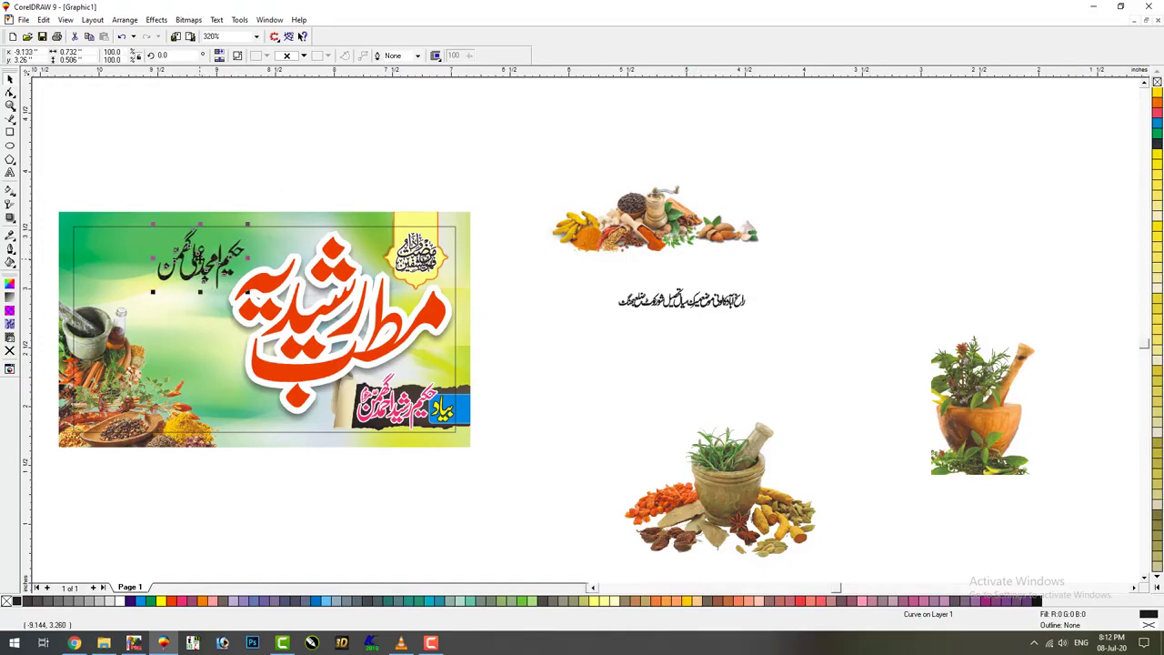
key(Down)
key(Left)
key(Down)
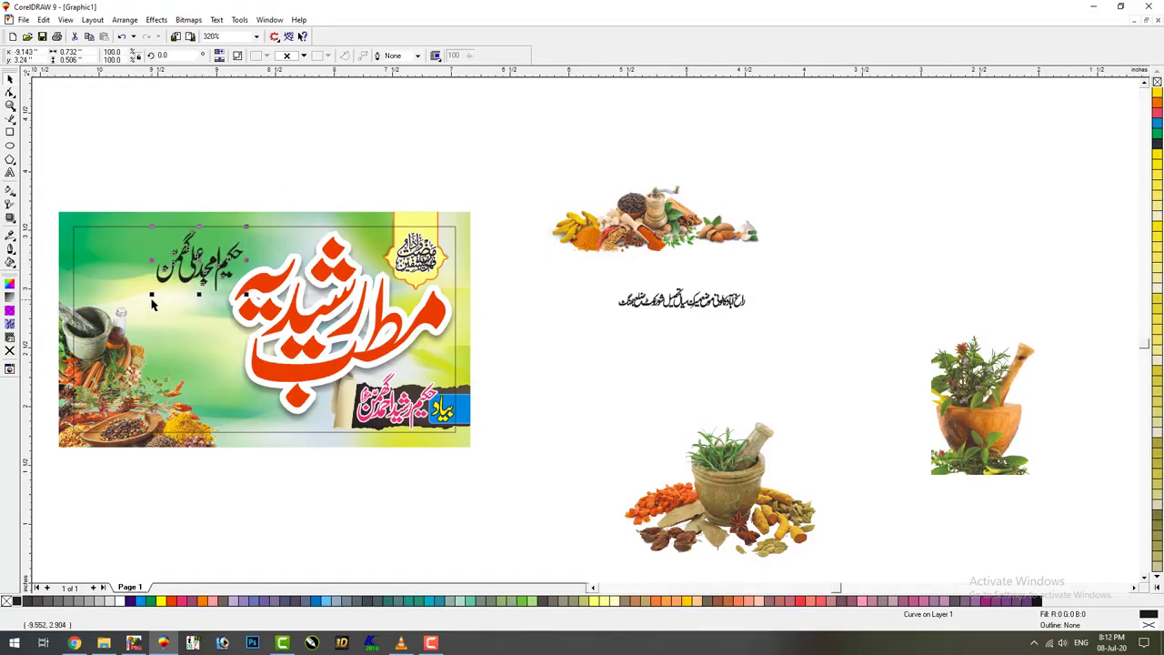
drag(146, 297, 143, 300)
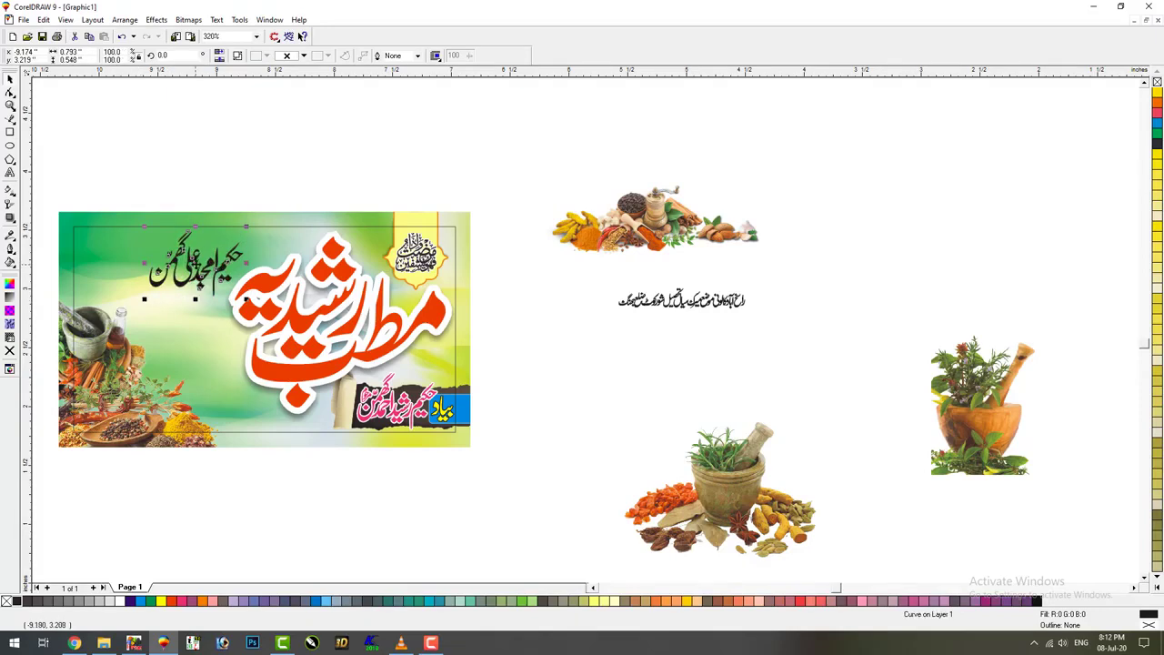
Edit the PowerClip contents to shift the spice picture right, finish, then enlarge the name calligraphy
click(153, 439)
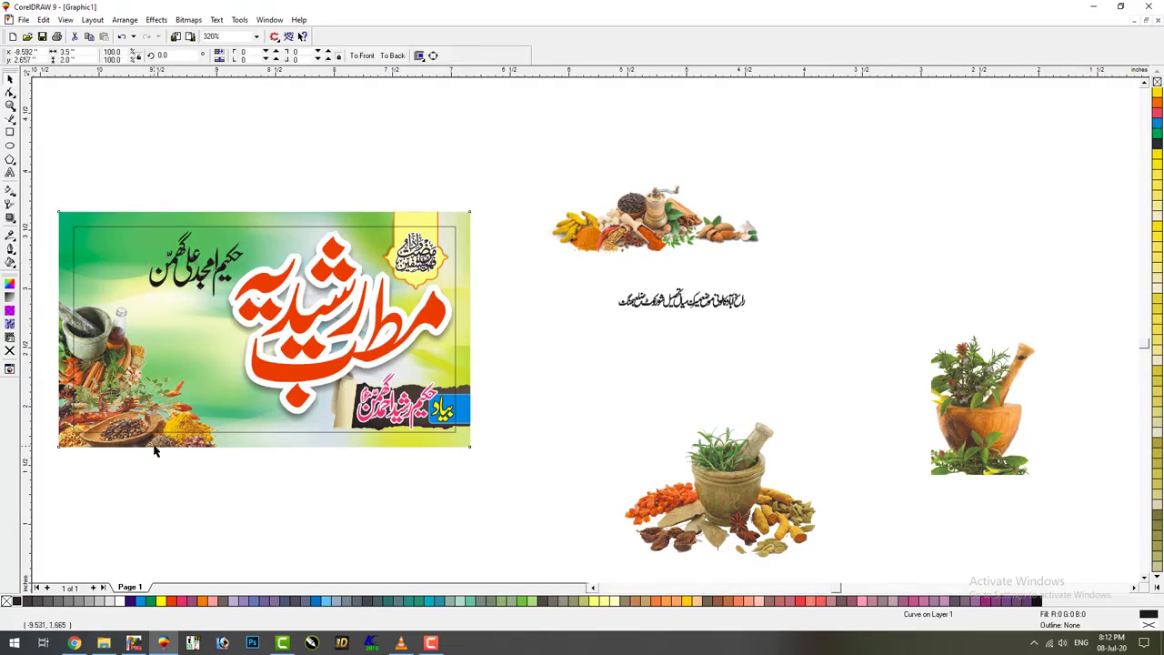
click(156, 19)
mouse_move(182, 109)
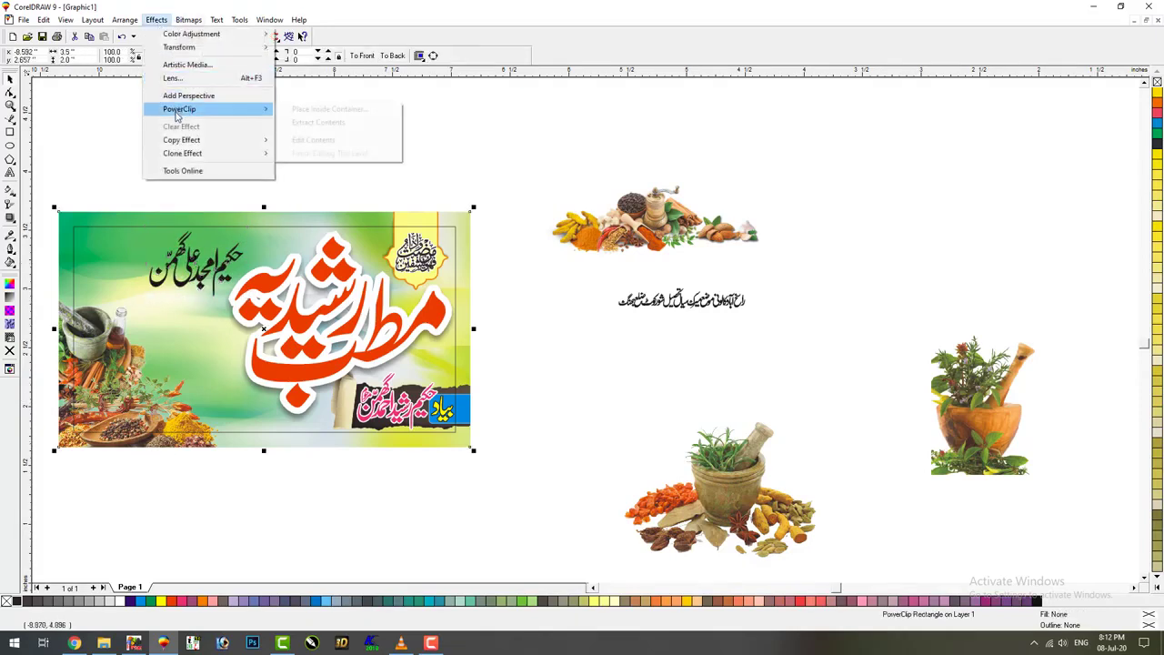
click(361, 134)
drag(82, 342, 208, 427)
drag(202, 426, 231, 429)
key(alt+c)
key(w)
key(f)
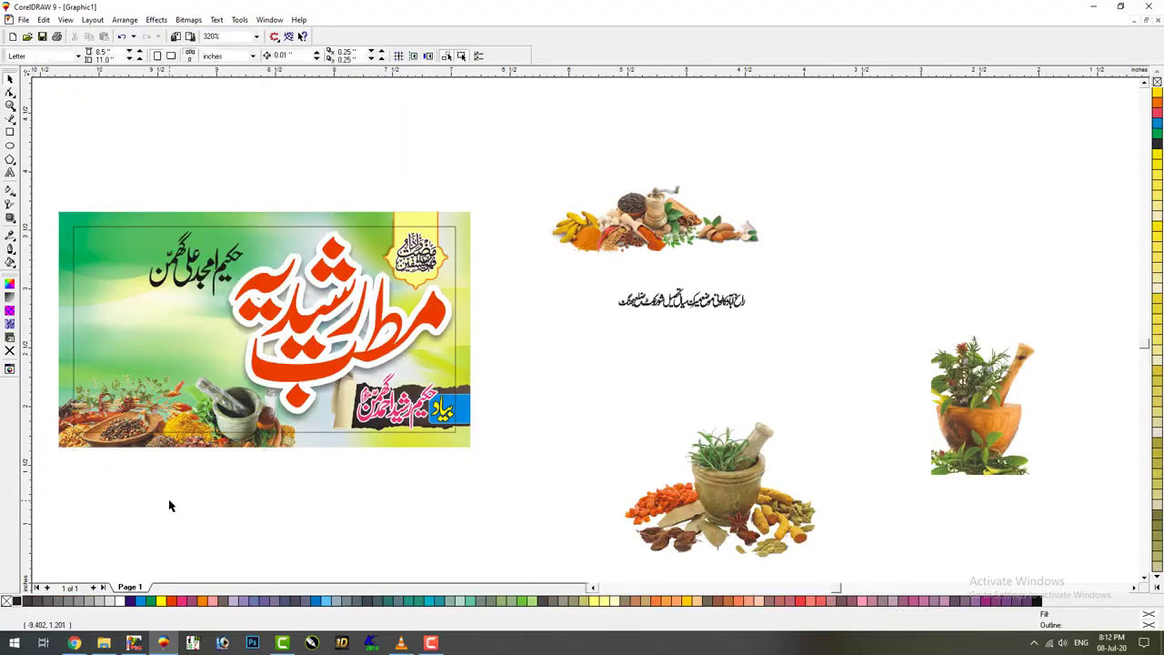
click(183, 293)
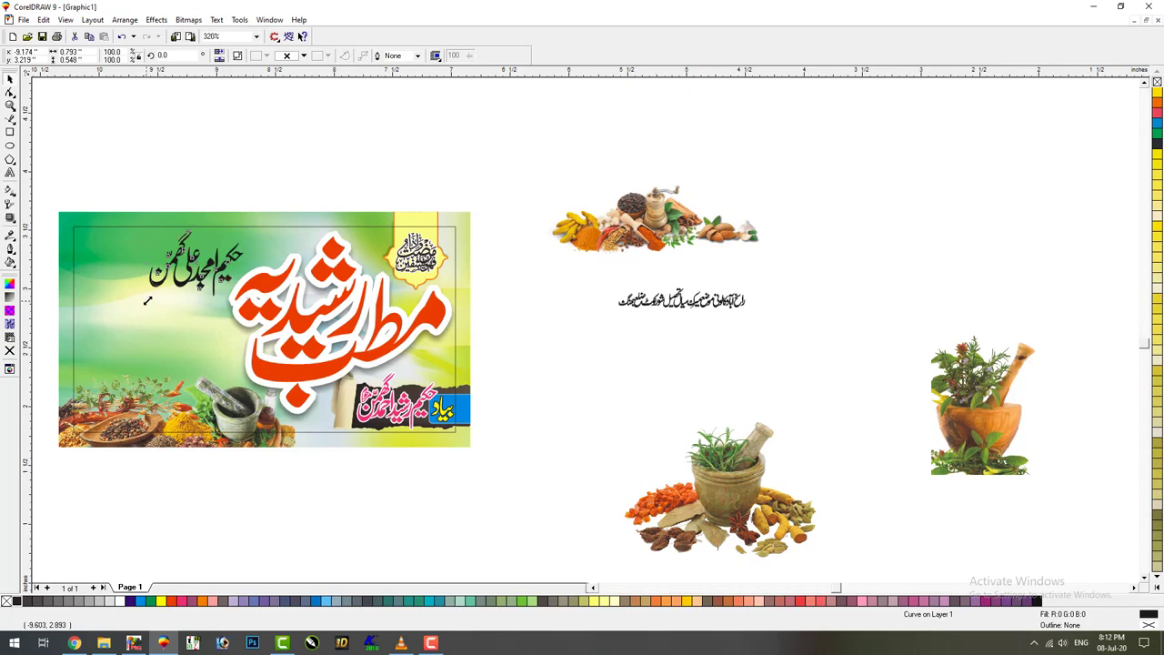
mouse_move(147, 300)
mouse_down()
mouse_move(112, 307)
mouse_move(118, 318)
mouse_move(150, 297)
mouse_up()
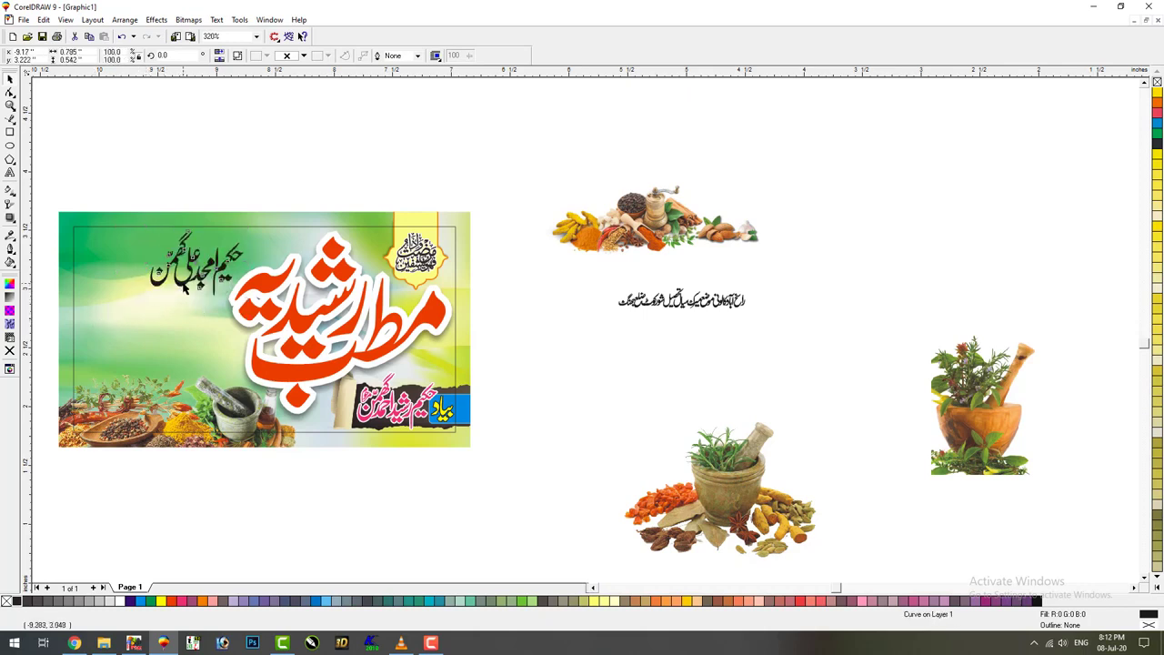
Move the mortar and herb-pot pictures to the banner's top-left and delete them
click(1035, 335)
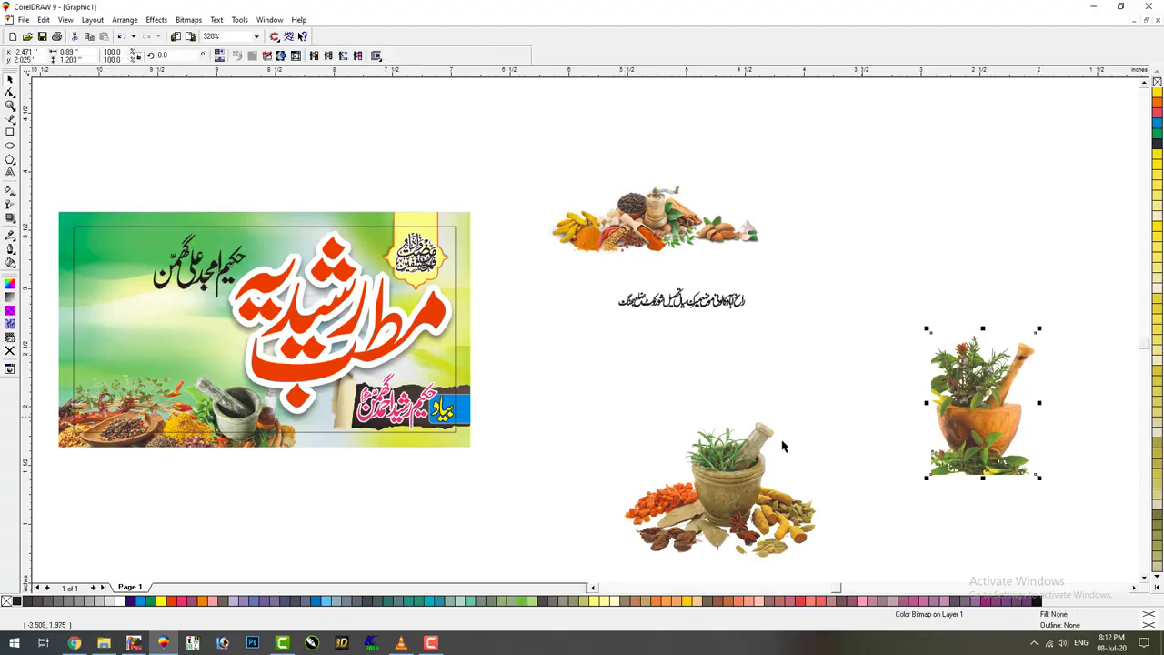
drag(736, 518, 79, 300)
key(shift+Page_Up)
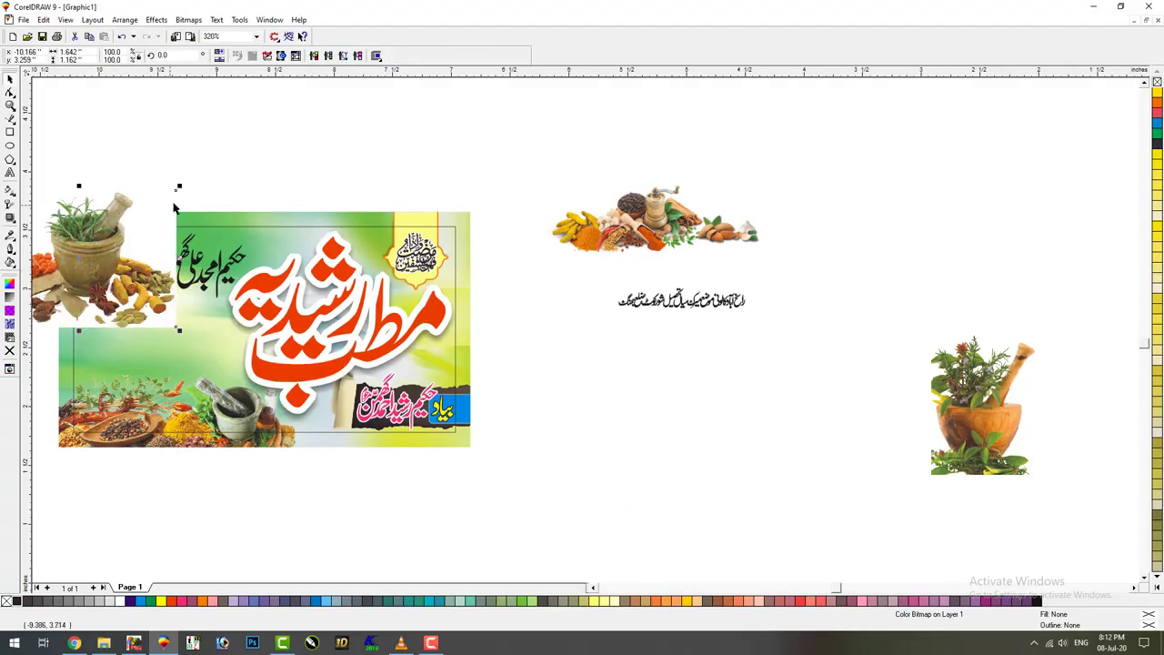
key(Delete)
drag(964, 441, 77, 282)
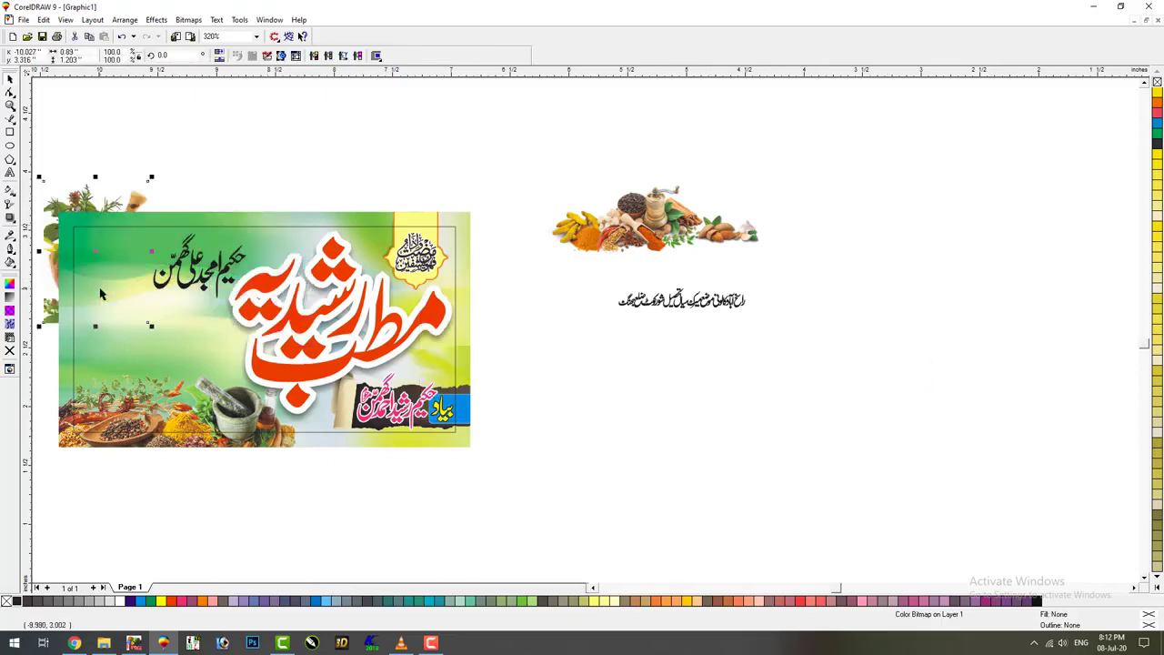
key(Delete)
Restore the herb-pot picture, shrink it into the top-left corner and bring it forward
key(ctrl+z)
drag(144, 183, 135, 199)
key(shift+Page_Up)
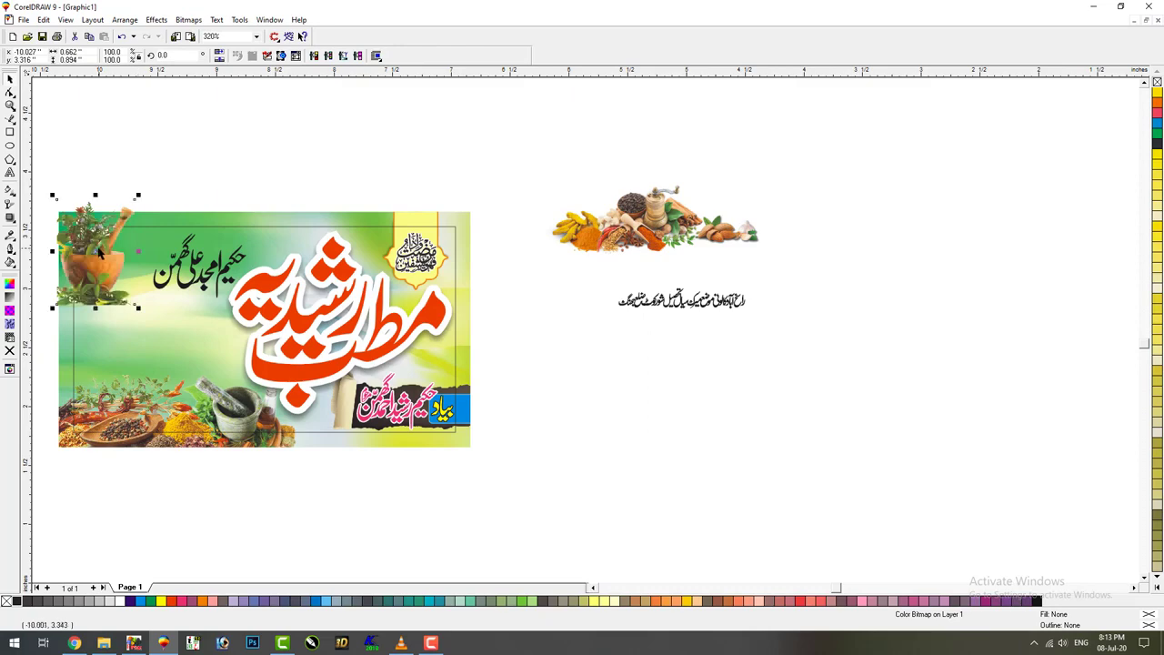
key(F2)
key(shift+F2)
key(F3)
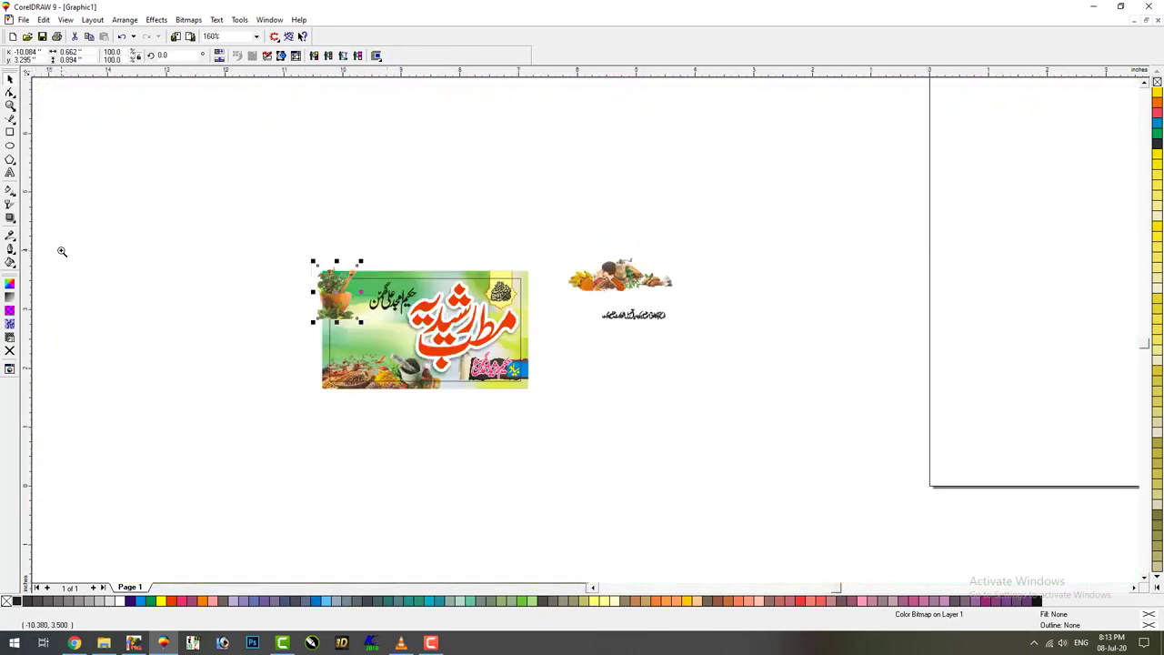
key(Escape)
Zoom in on the banner and spice strip and shrink the black Urdu name
click(586, 277)
key(F2)
drag(391, 264, 755, 355)
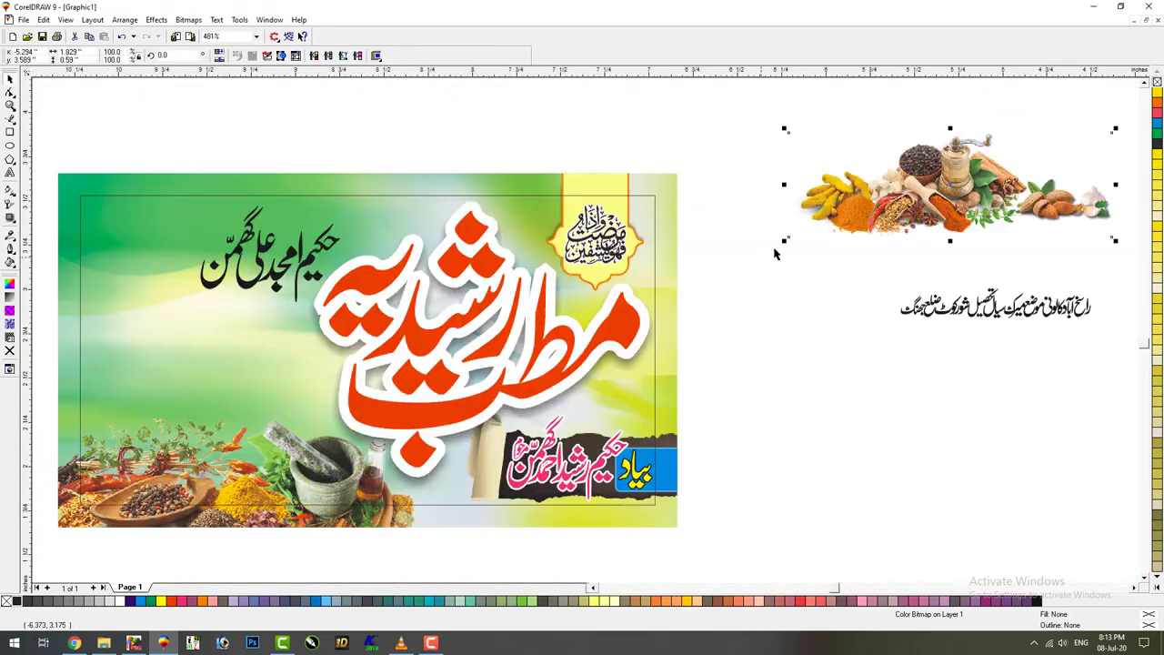
click(258, 289)
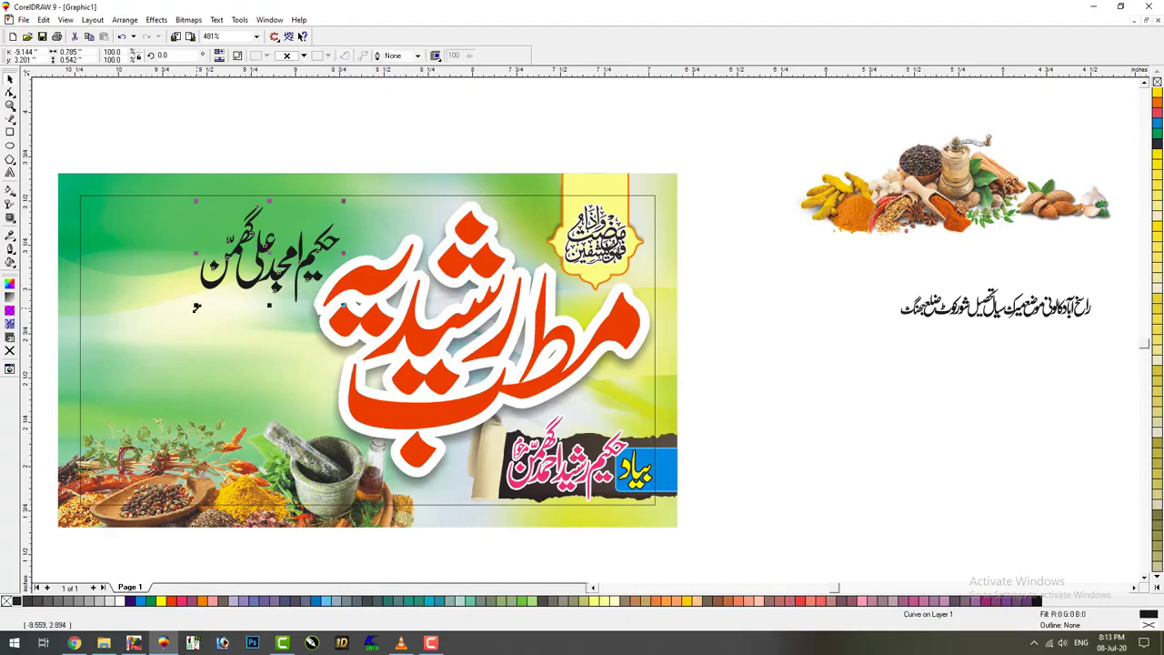
drag(197, 307, 245, 277)
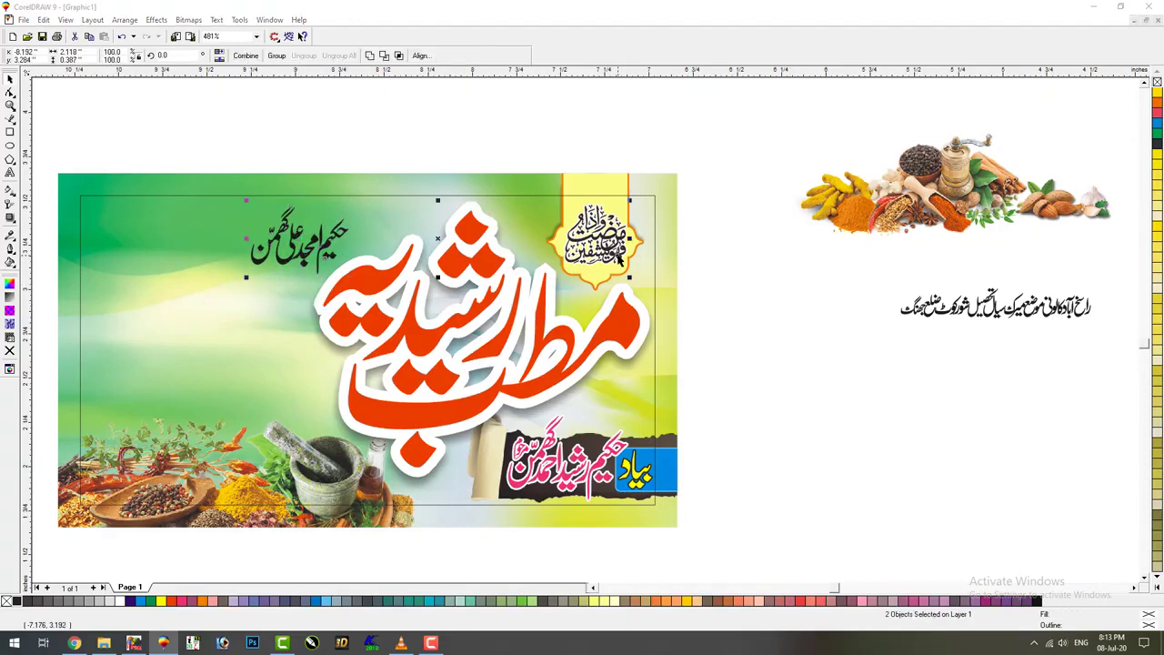
Give the Urdu name a 2.3 pt outline in the Outline Pen dialog
click(756, 336)
click(330, 248)
key(F12)
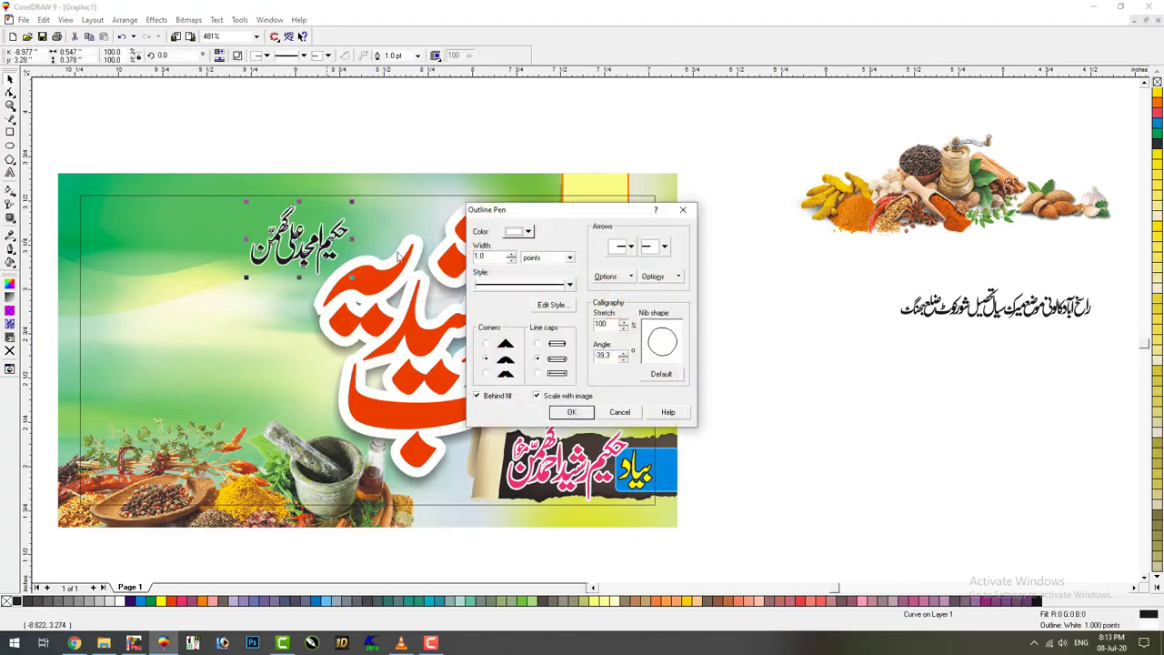
text(2.3)
key(Return)
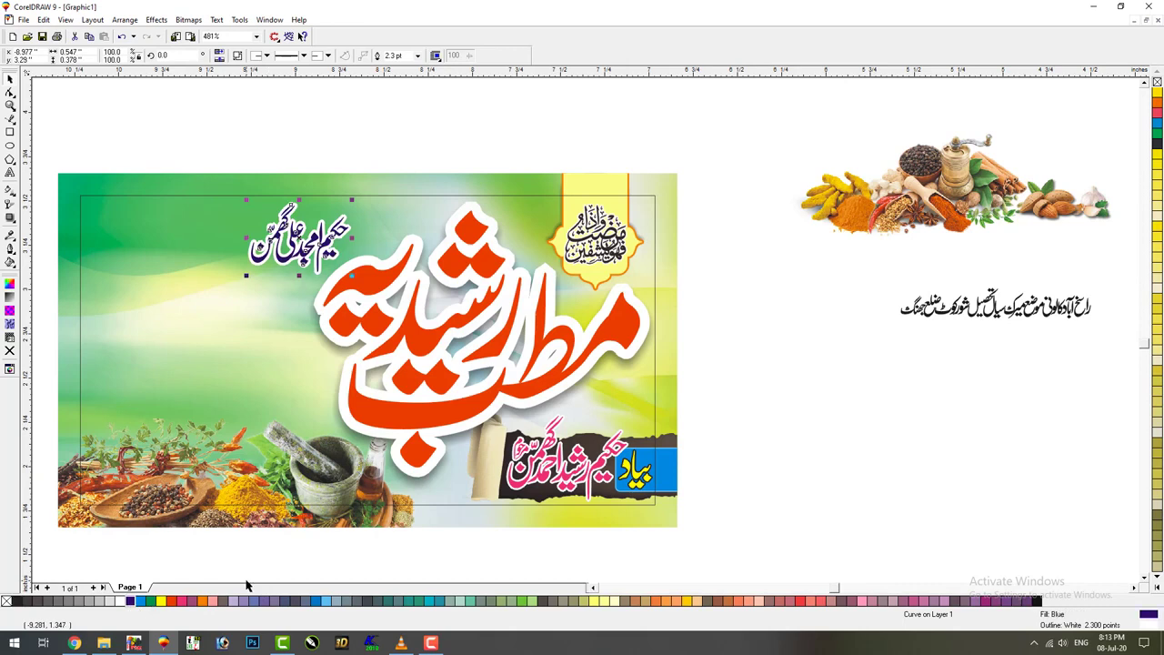
Move the address line lower and to the left, then bring up Save Drawing
click(926, 351)
drag(961, 315, 930, 342)
click(860, 458)
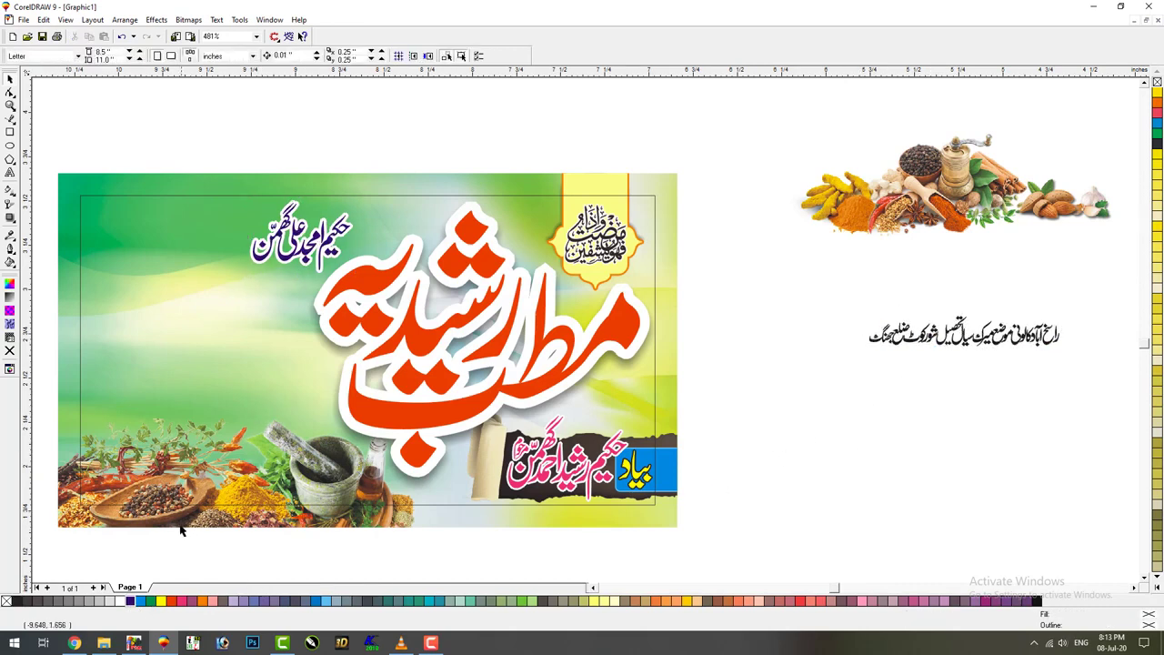
key(ctrl+s)
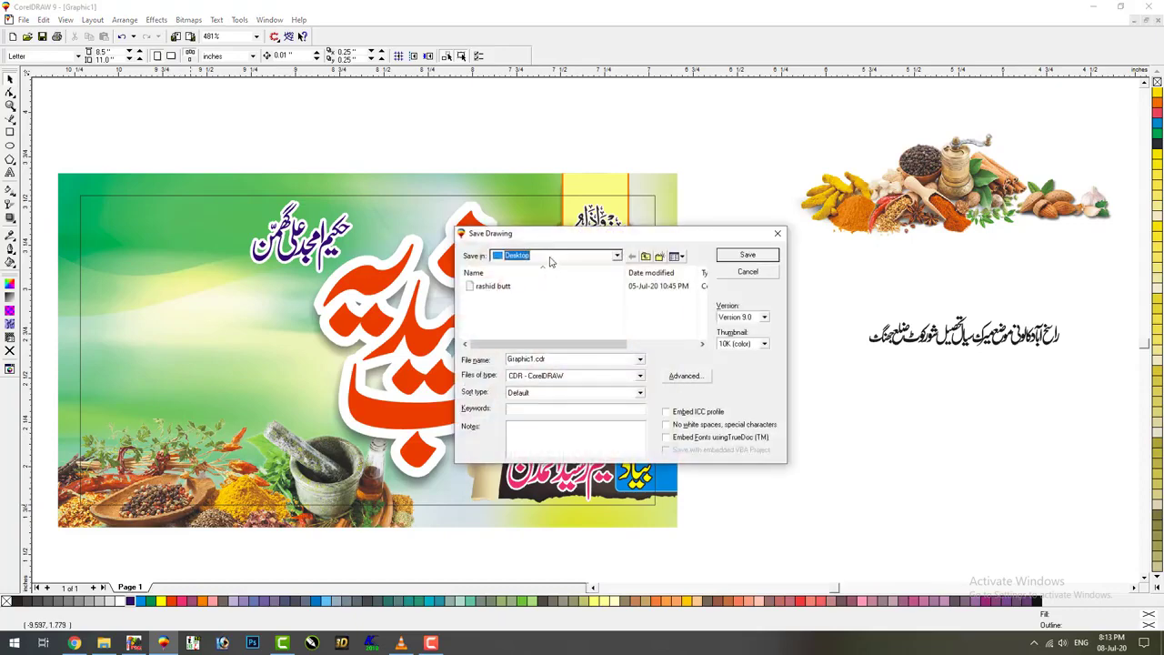
Save the label as a CDR file in E:\Corl 9\VC Card, named after the hakeem
click(550, 262)
click(549, 408)
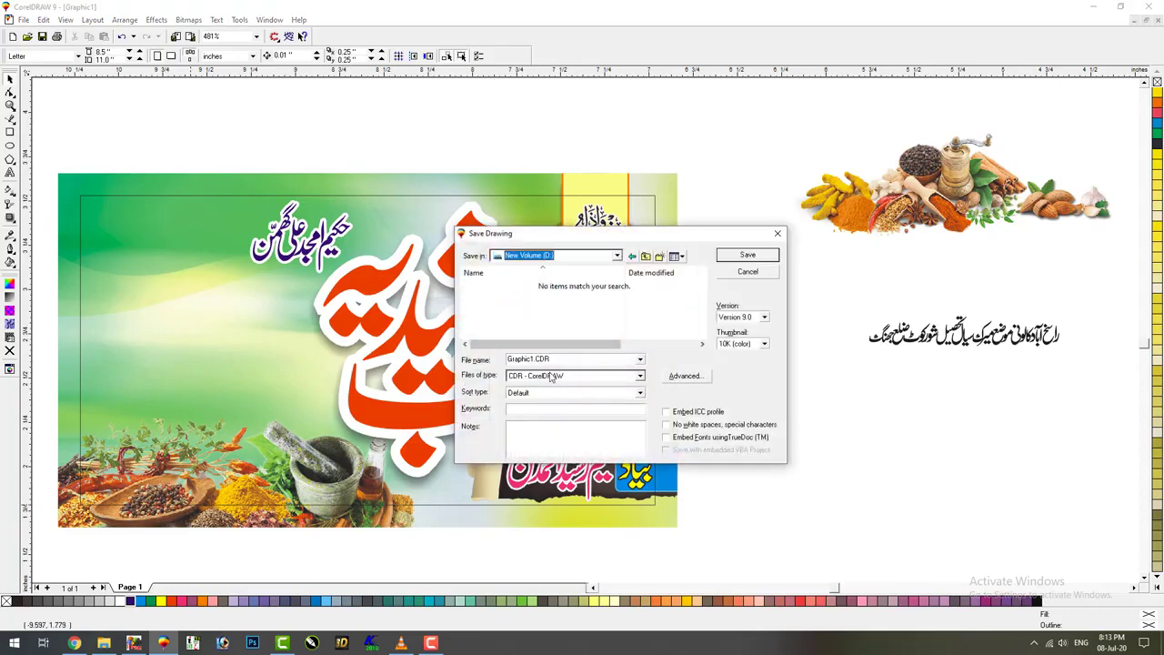
click(552, 258)
click(537, 410)
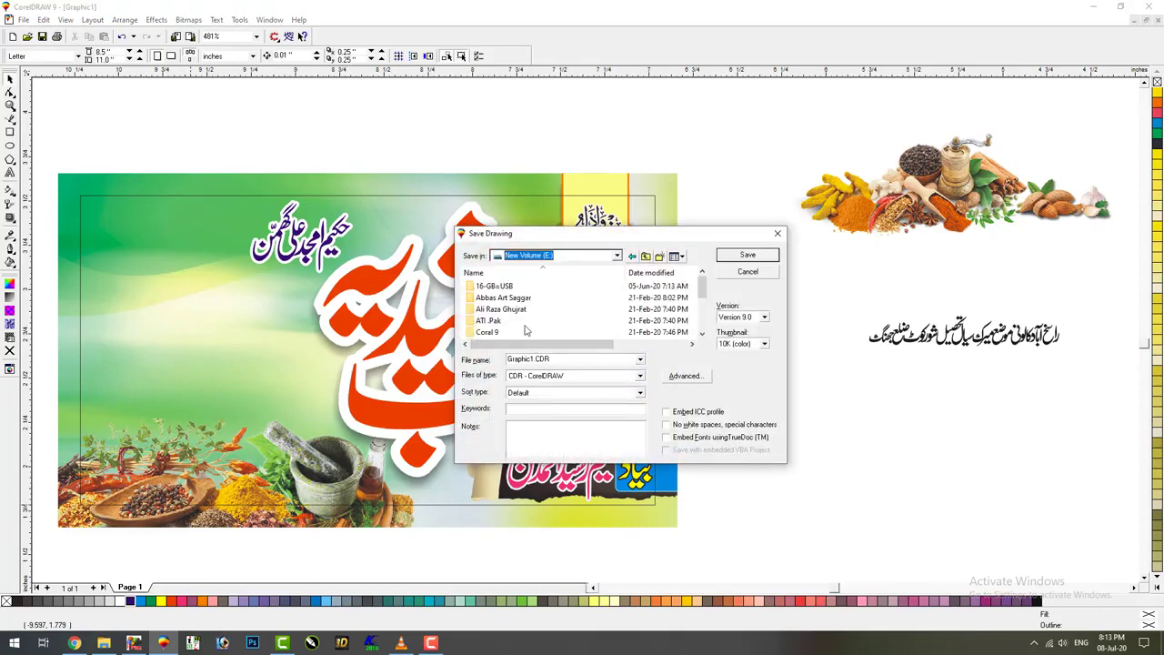
double_click(491, 332)
click(501, 310)
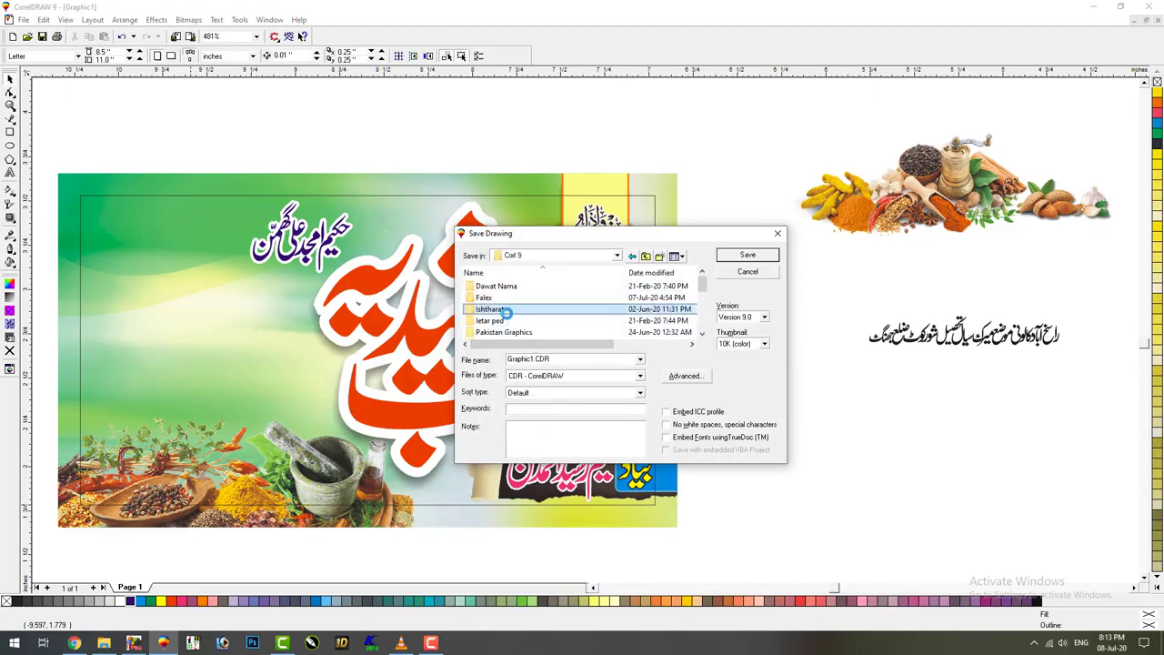
scroll(507, 312, down, 1)
click(507, 298)
double_click(507, 299)
click(555, 361)
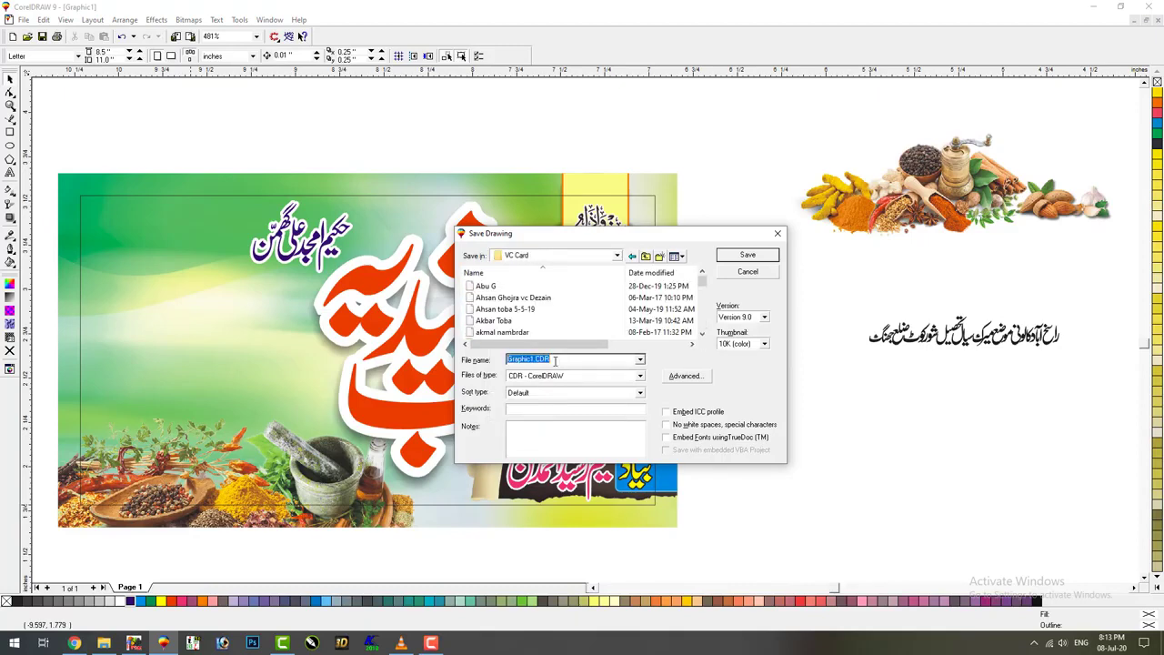
text(Hakeem Amjad)
click(741, 259)
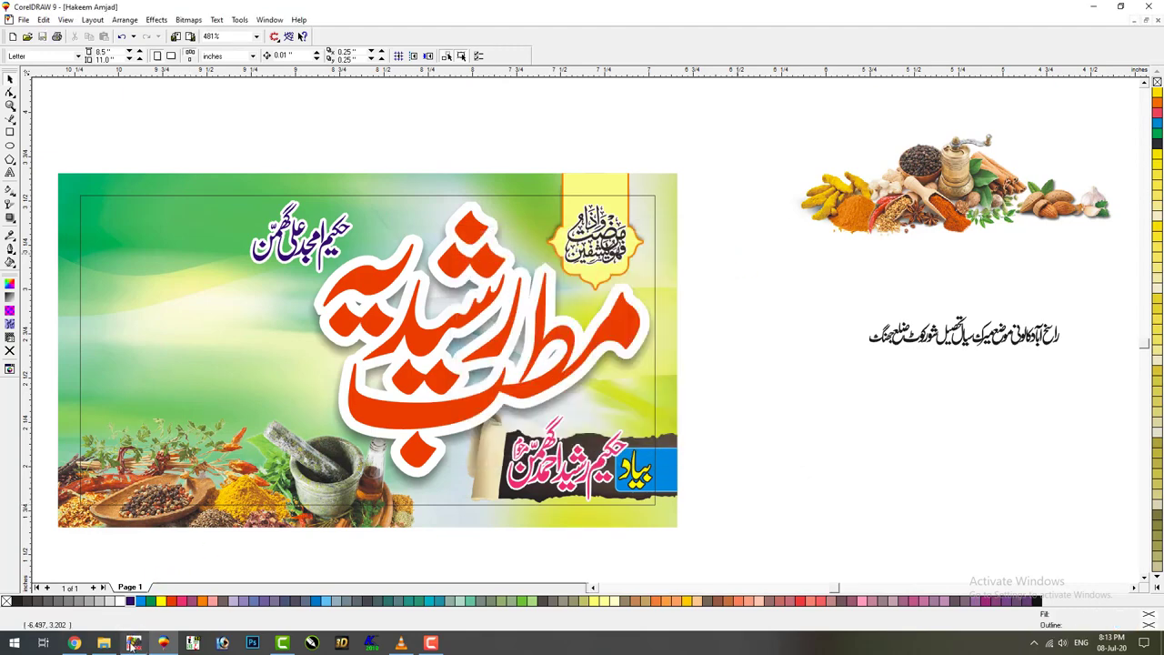
In InPage, type the clinic's two phone numbers on separate lines
click(133, 643)
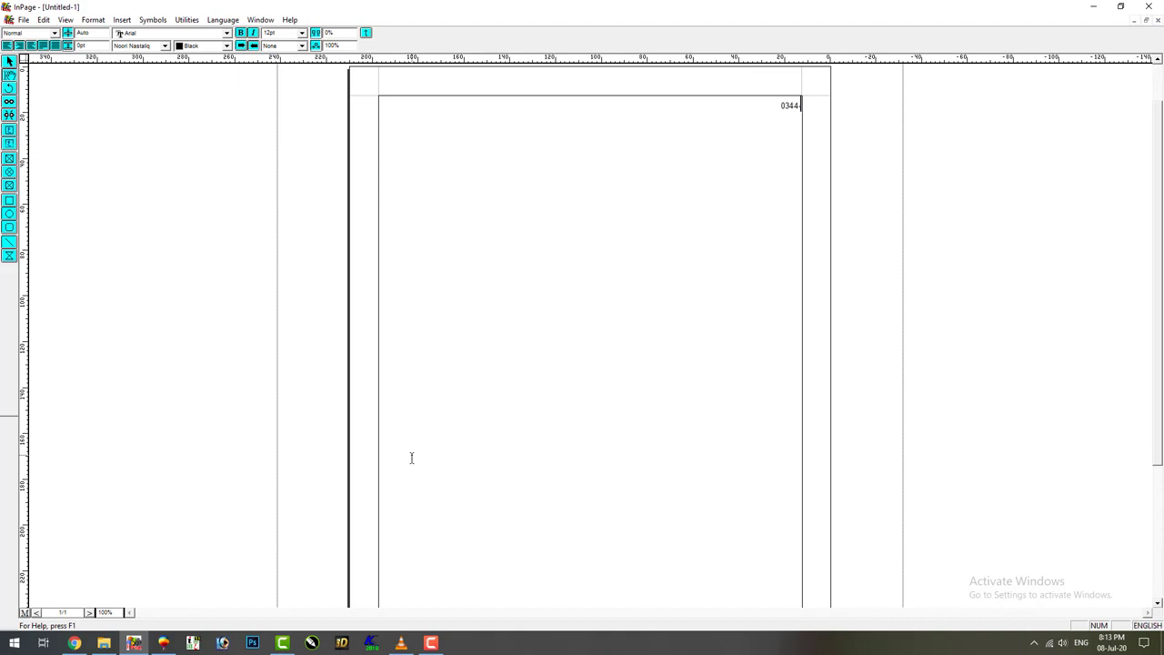
text(76)
text(111)
text(60)
key(Return)
Copy the phone-number text box and return to CorelDRAW
click(10, 64)
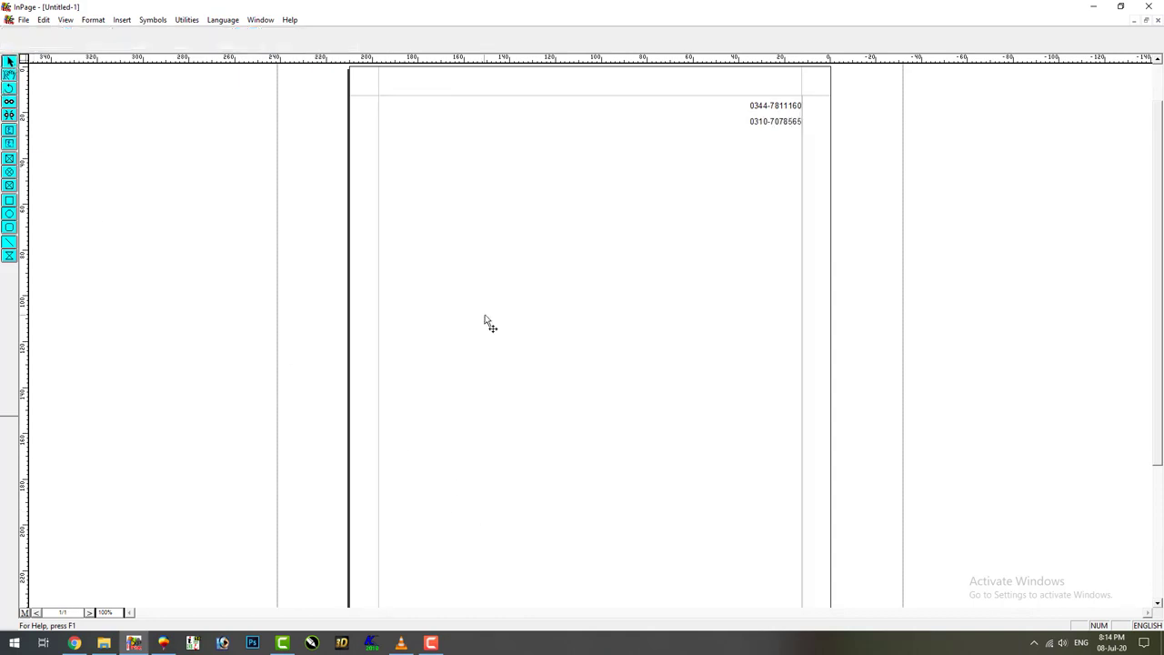
right_click(483, 322)
click(501, 368)
click(166, 643)
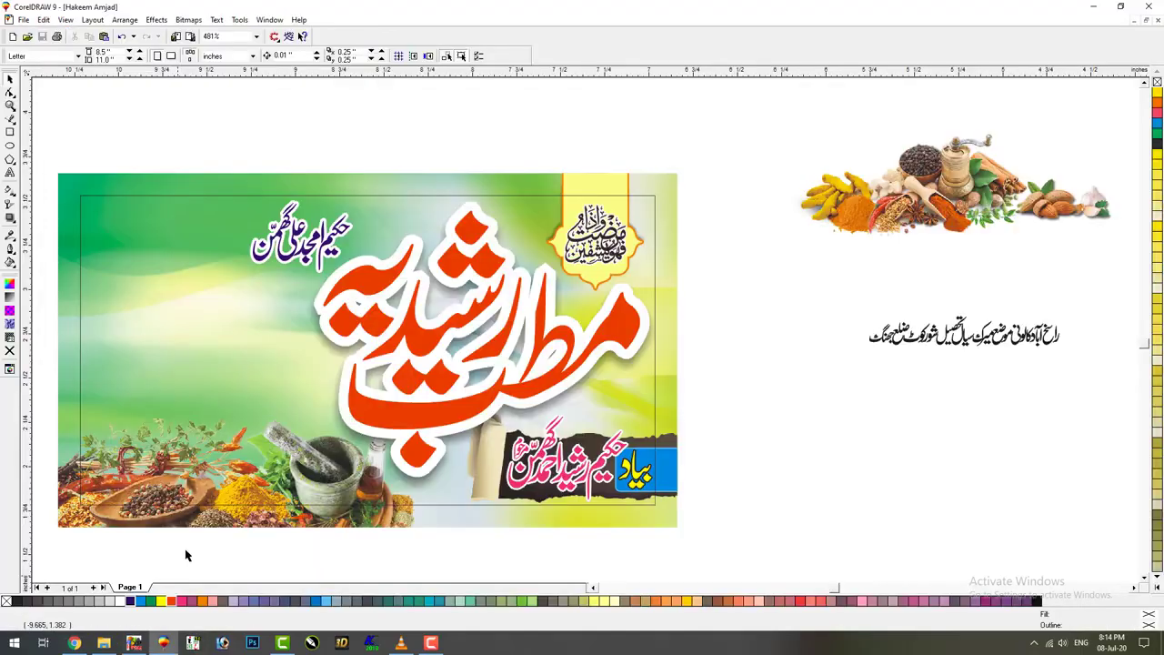
Paste the phone numbers, ungroup and bold them, shrink them and move them above the banner
right_click(190, 551)
click(223, 478)
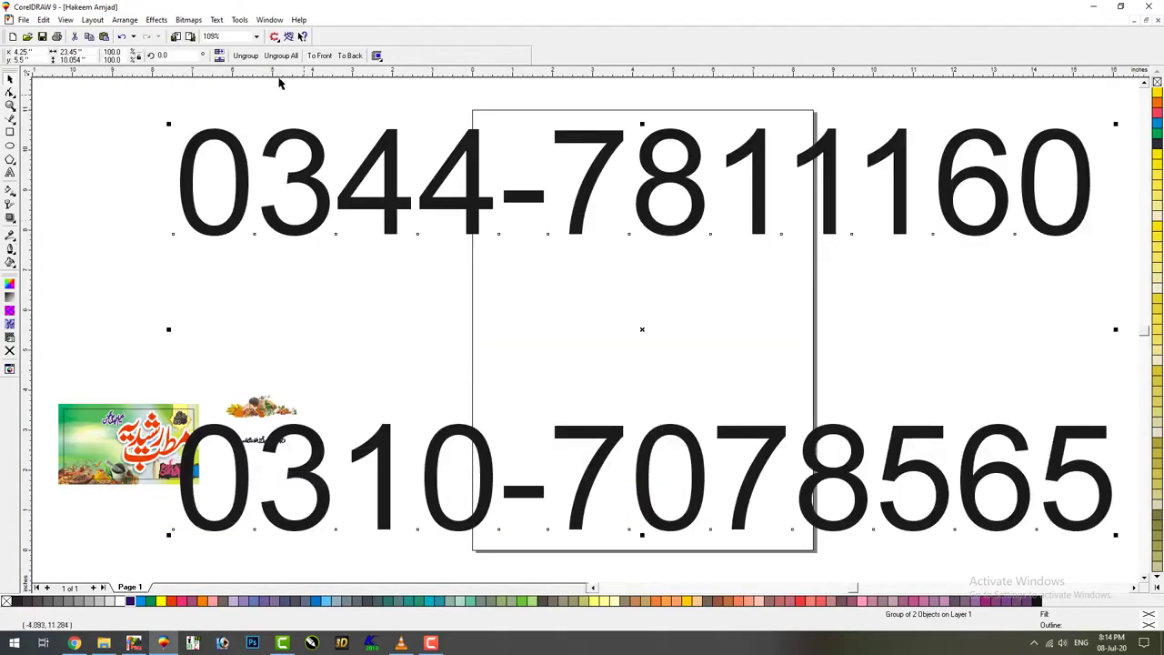
click(245, 55)
click(368, 55)
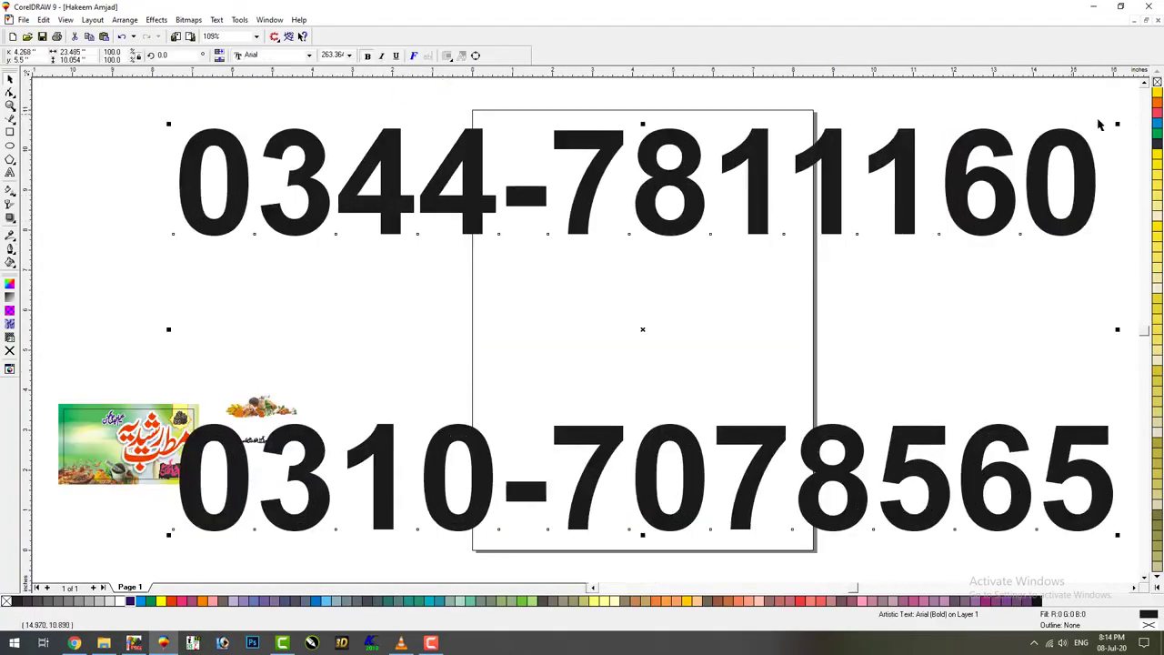
drag(1118, 122, 666, 255)
drag(642, 329, 90, 395)
key(F4)
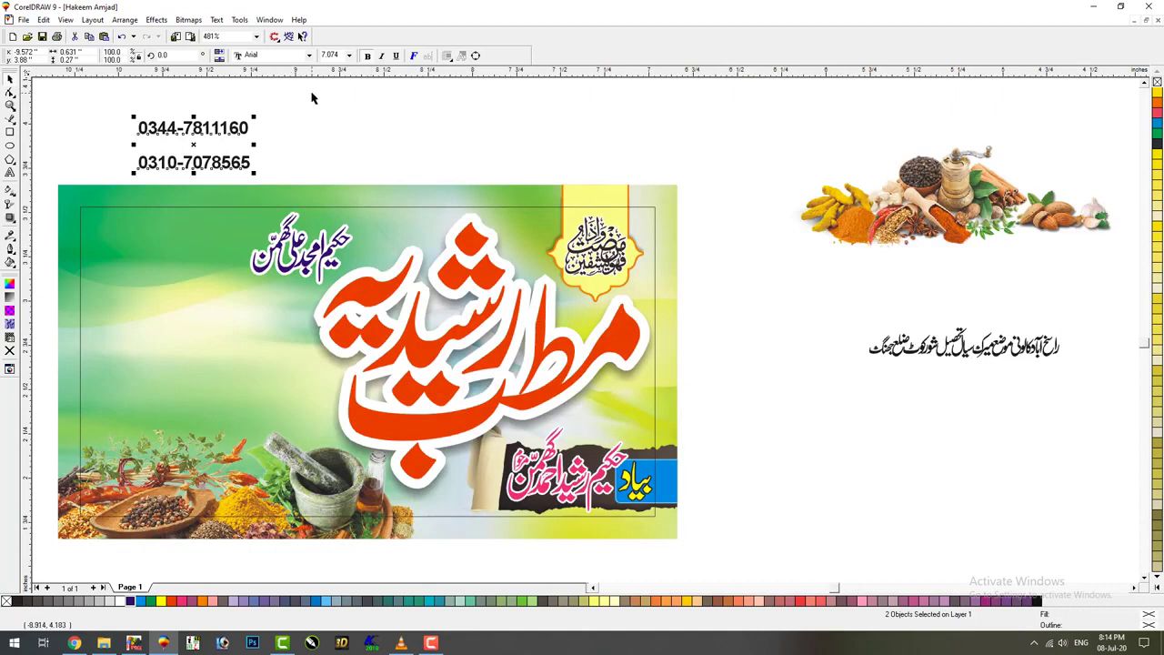
Align the two number lines, place them below the Urdu name and enlarge them
click(263, 143)
click(247, 135)
key(Down)
key(Down)
key(Down)
key(Down)
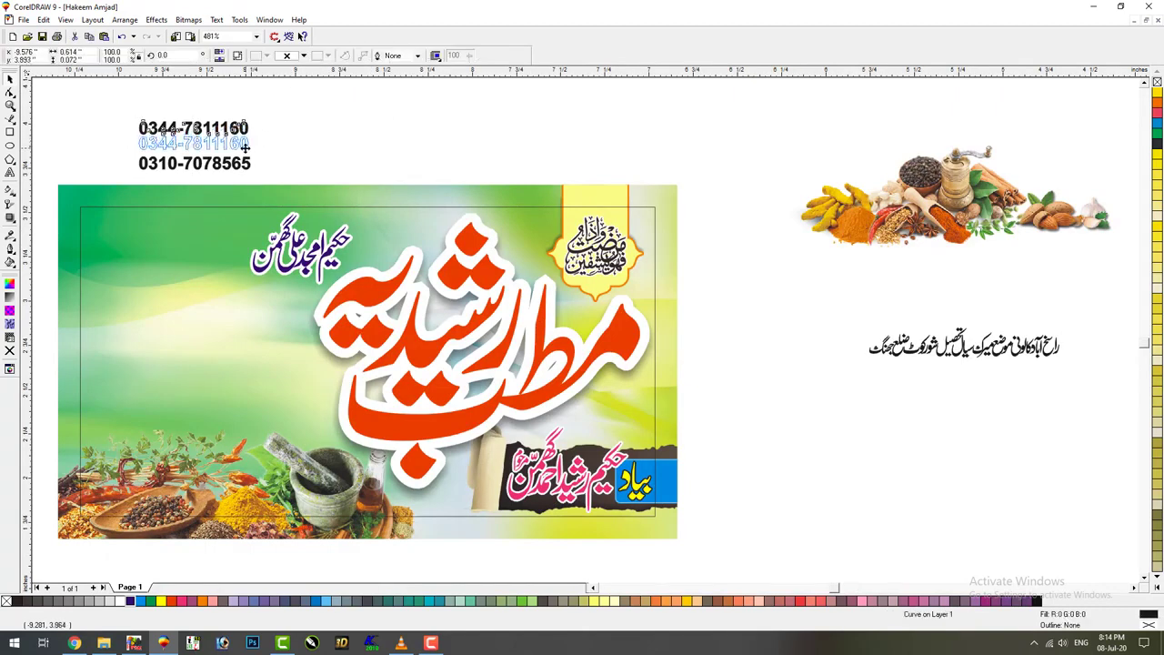
drag(301, 107, 105, 188)
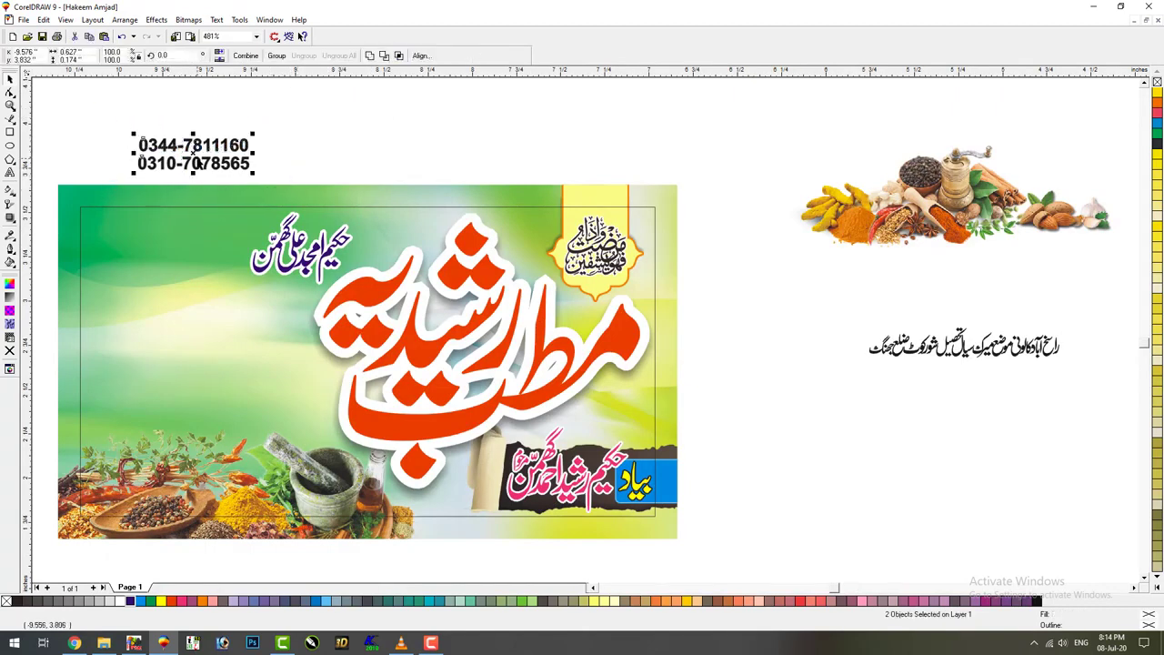
drag(194, 155, 248, 312)
drag(187, 333, 130, 366)
drag(219, 320, 216, 320)
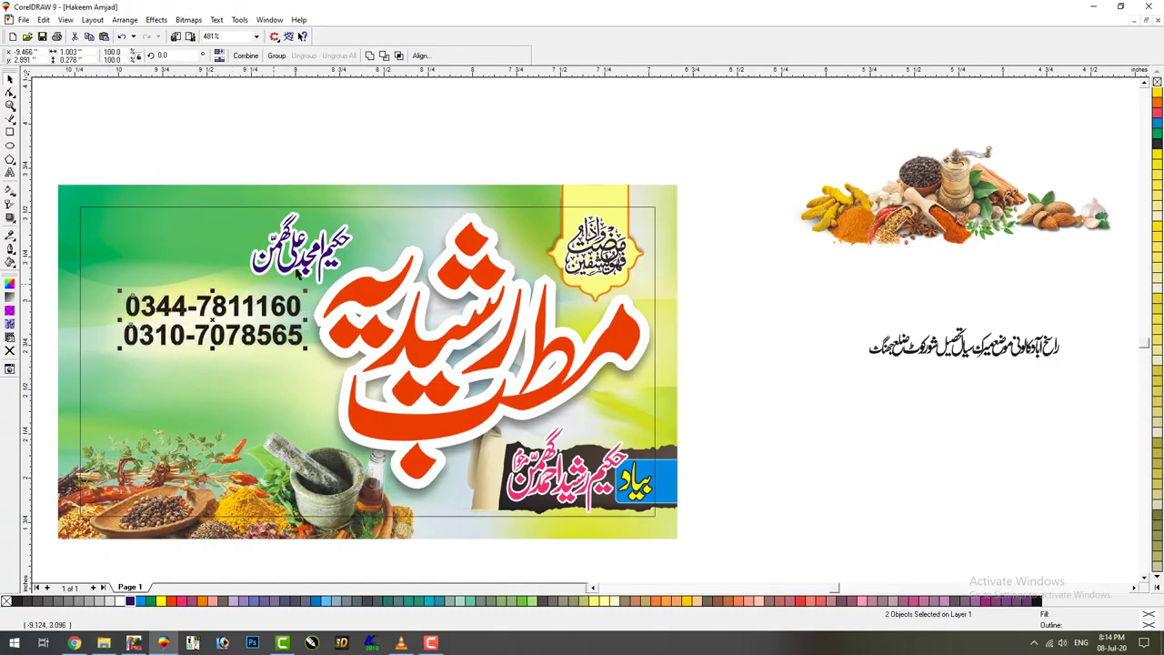
Move the Urdu name left above the numbers, enlarge it slightly, and switch to InPage
drag(307, 270, 216, 272)
drag(263, 214, 269, 208)
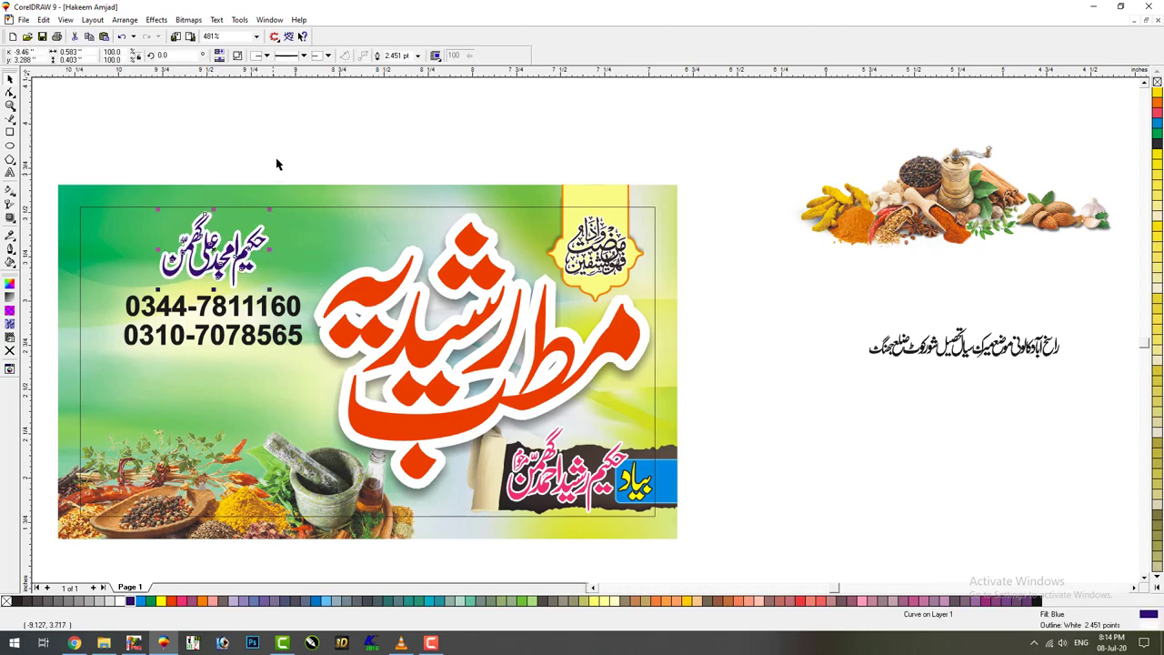
click(134, 643)
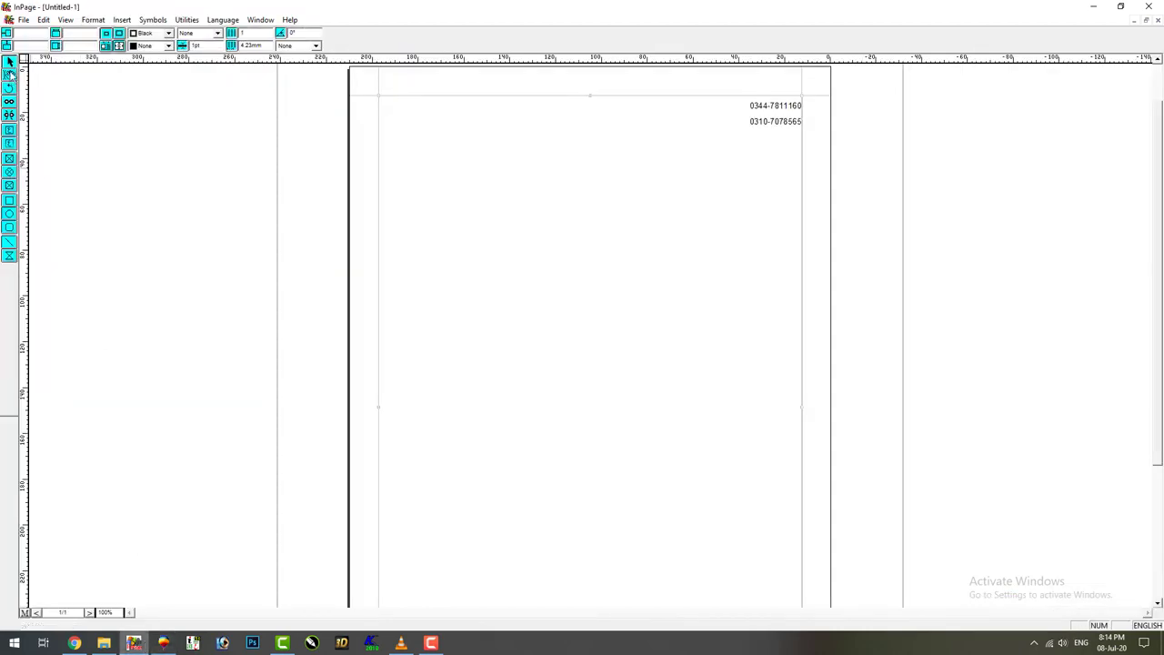
Delete both phone numbers from the InPage text box, typing over the remaining line
key(BackSpace)
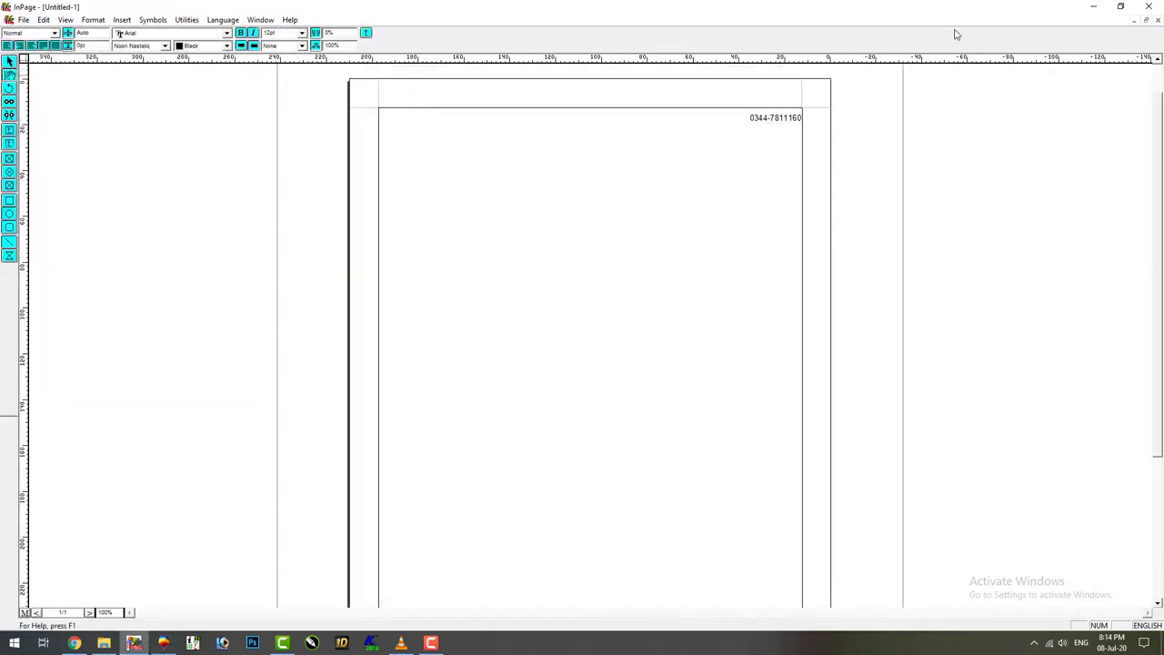
key(ctrl+a)
text(H)
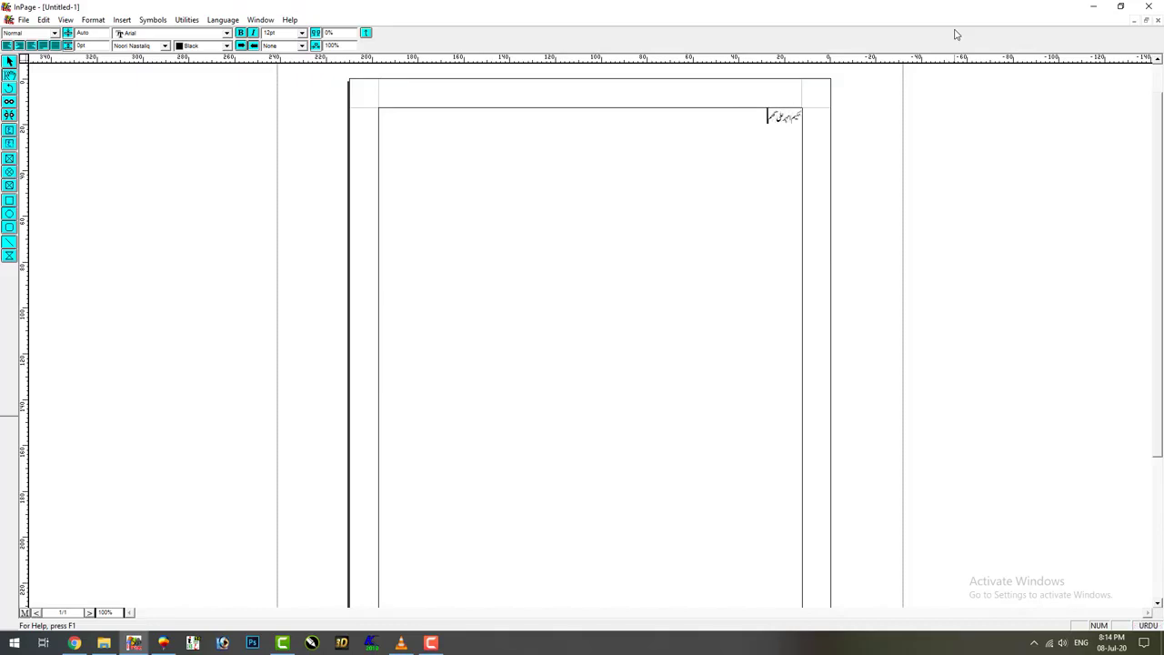
Set the whole Urdu name line in Bombay Black and copy its text box
key(ctrl+a)
click(165, 46)
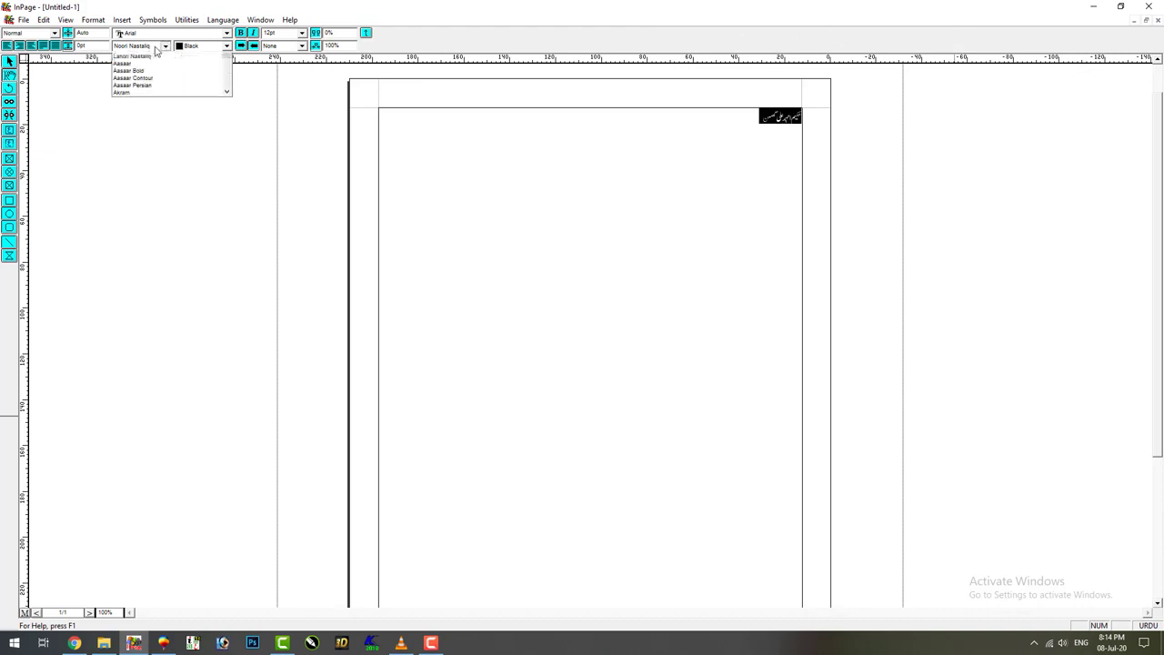
scroll(146, 78, down, 3)
click(136, 70)
click(10, 66)
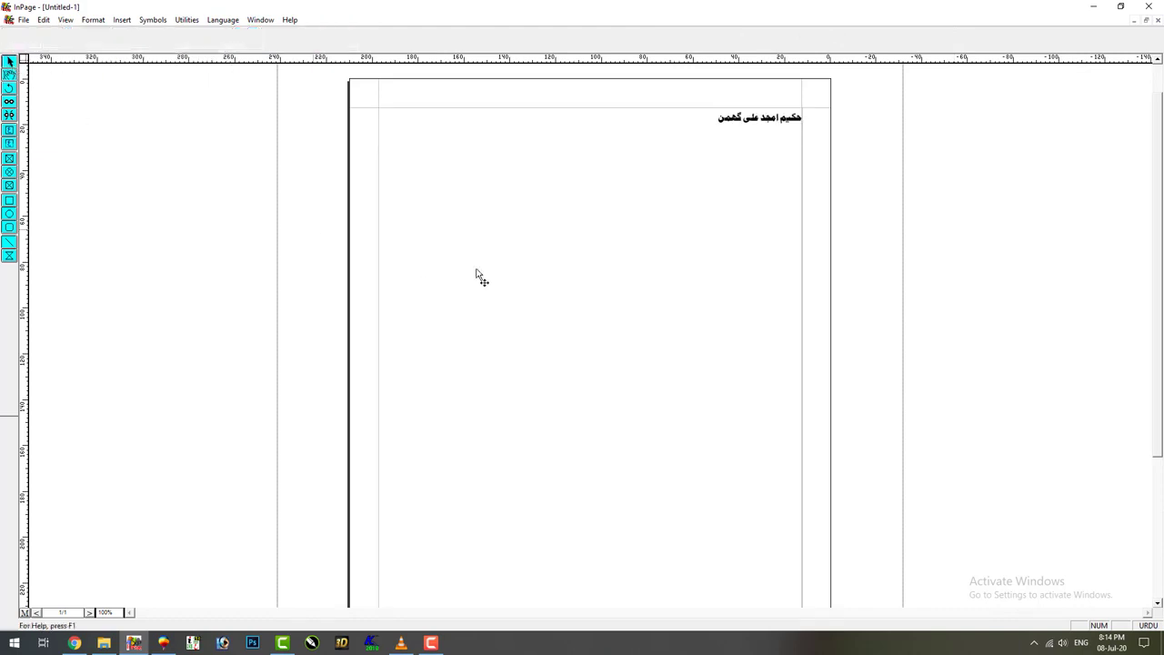
right_click(501, 273)
click(519, 324)
click(165, 642)
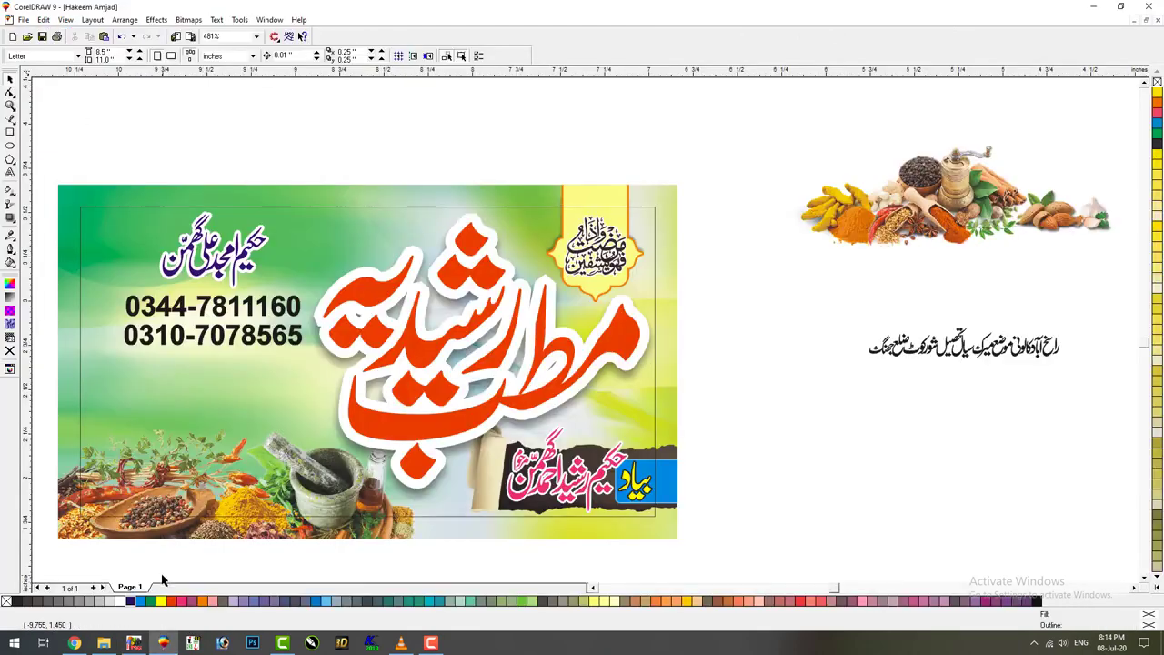
Paste the Urdu name into the drawing, shrink it, and place it beside the card
right_click(239, 424)
click(264, 504)
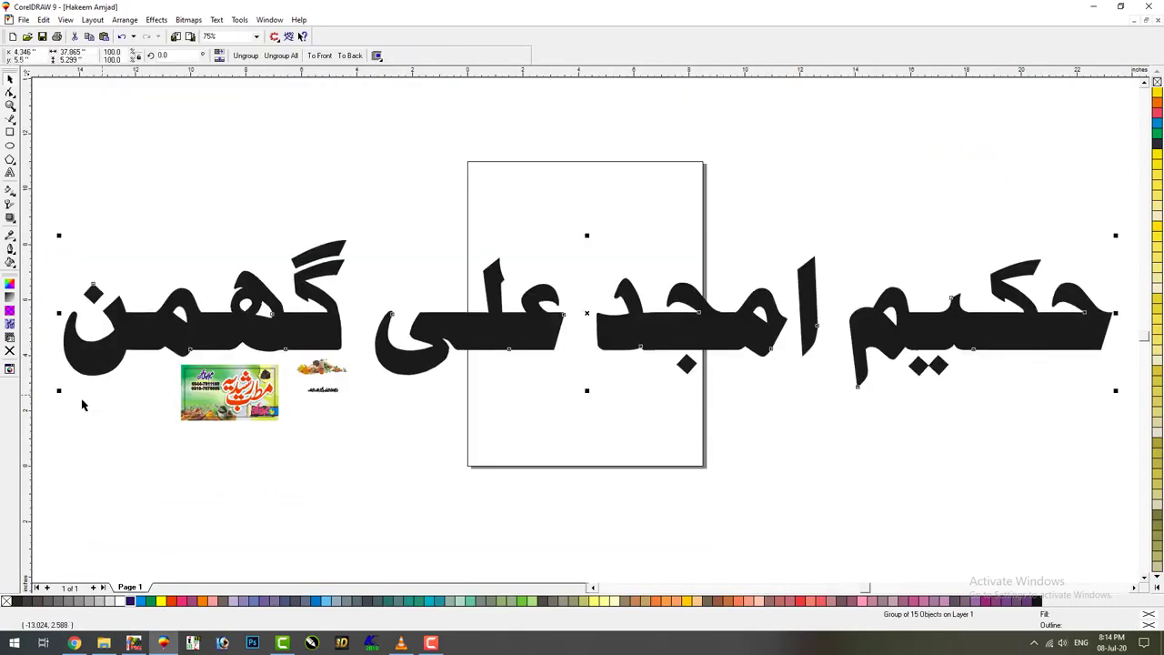
drag(60, 398, 249, 309)
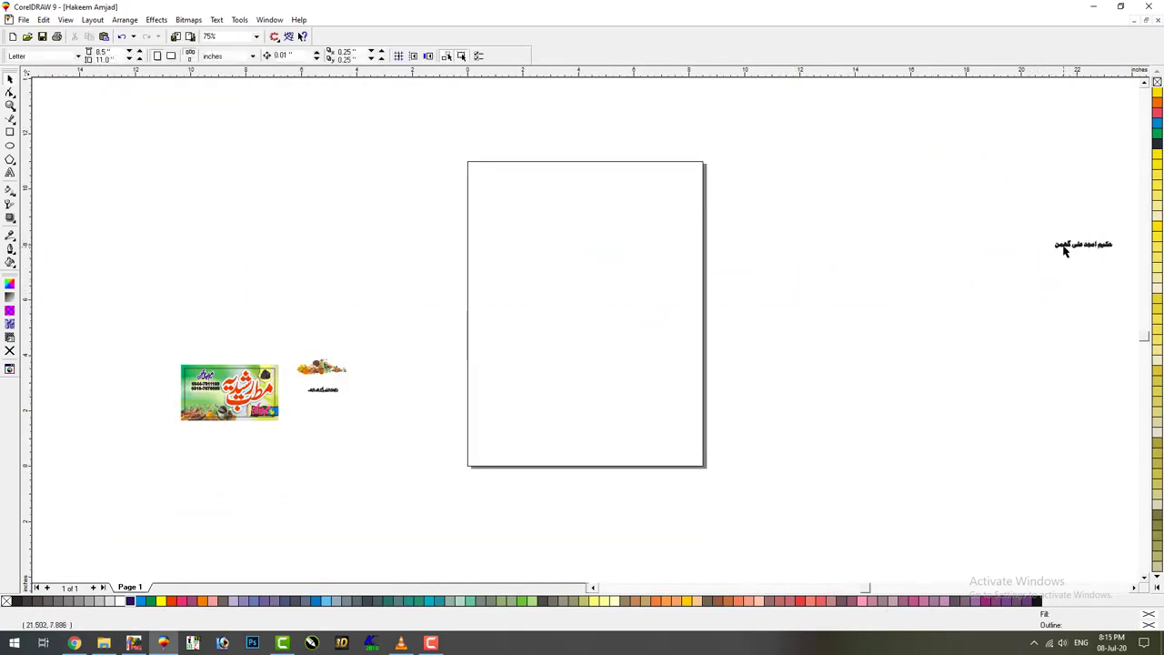
drag(1064, 246, 176, 350)
Break apart the Urdu name and nudge its letter groups right to tighten the spacing
key(shift+F2)
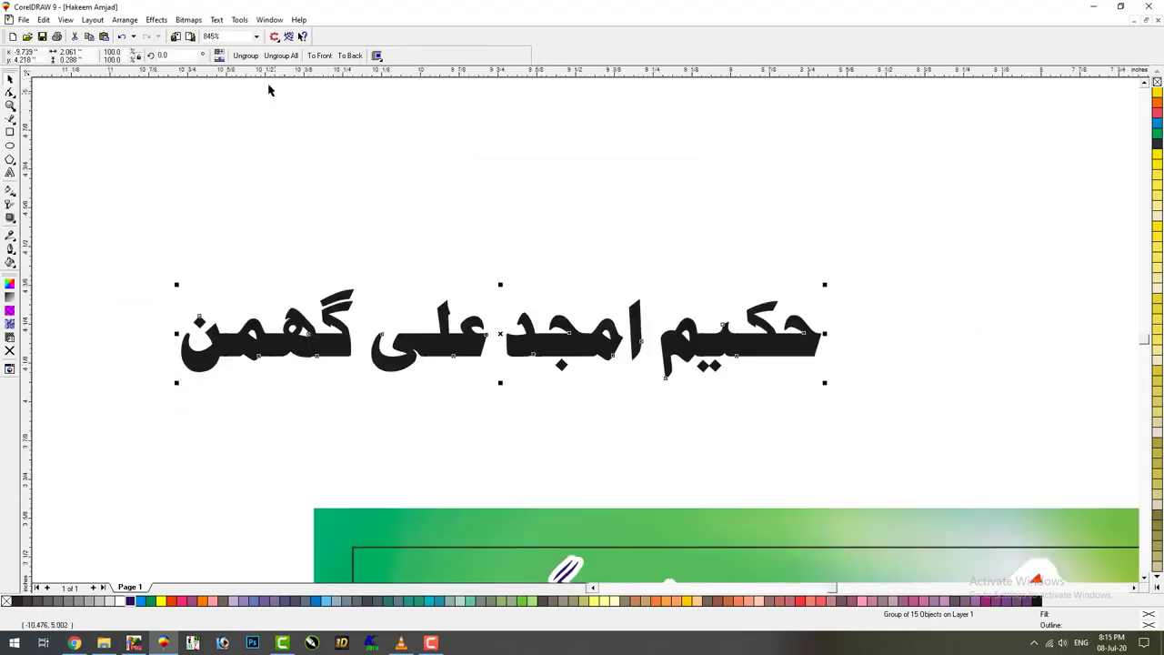
click(246, 55)
drag(40, 223, 377, 438)
key(Right)
key(Right)
key(Right)
key(Right)
drag(127, 439, 505, 236)
key(Right)
key(Right)
drag(146, 231, 643, 420)
key(Right)
key(Right)
key(Right)
key(Right)
key(Right)
drag(166, 424, 855, 282)
Move the purple calligraphic name off the card and set the black Urdu name above the phone numbers
key(F3)
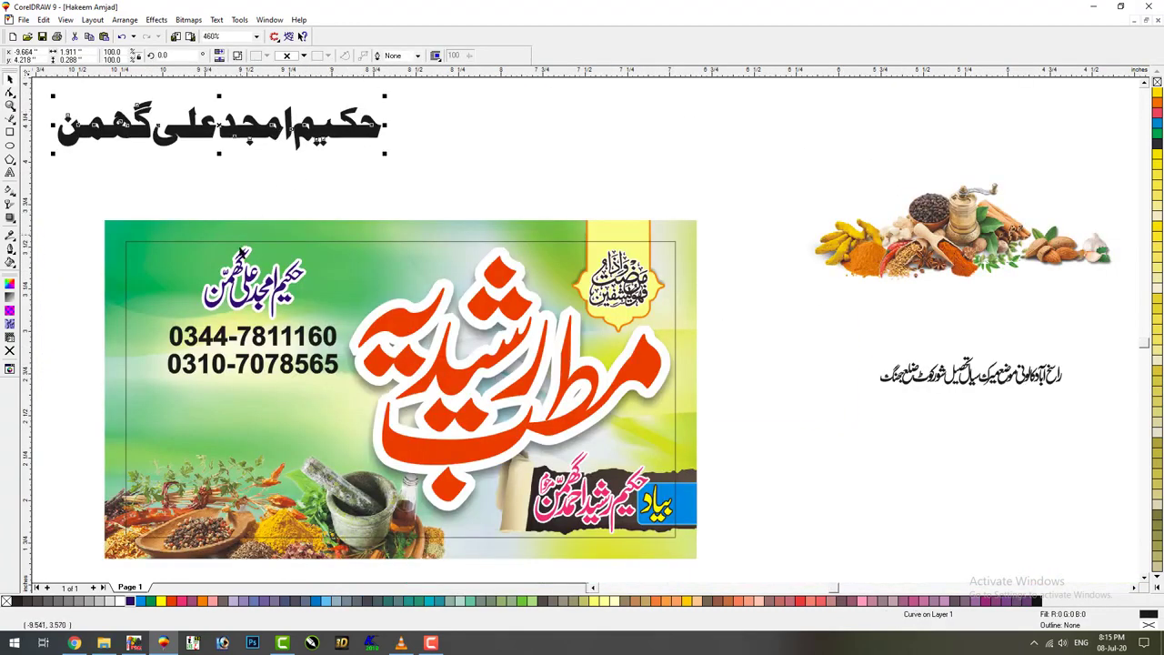
drag(251, 277, 599, 141)
drag(367, 102, 408, 233)
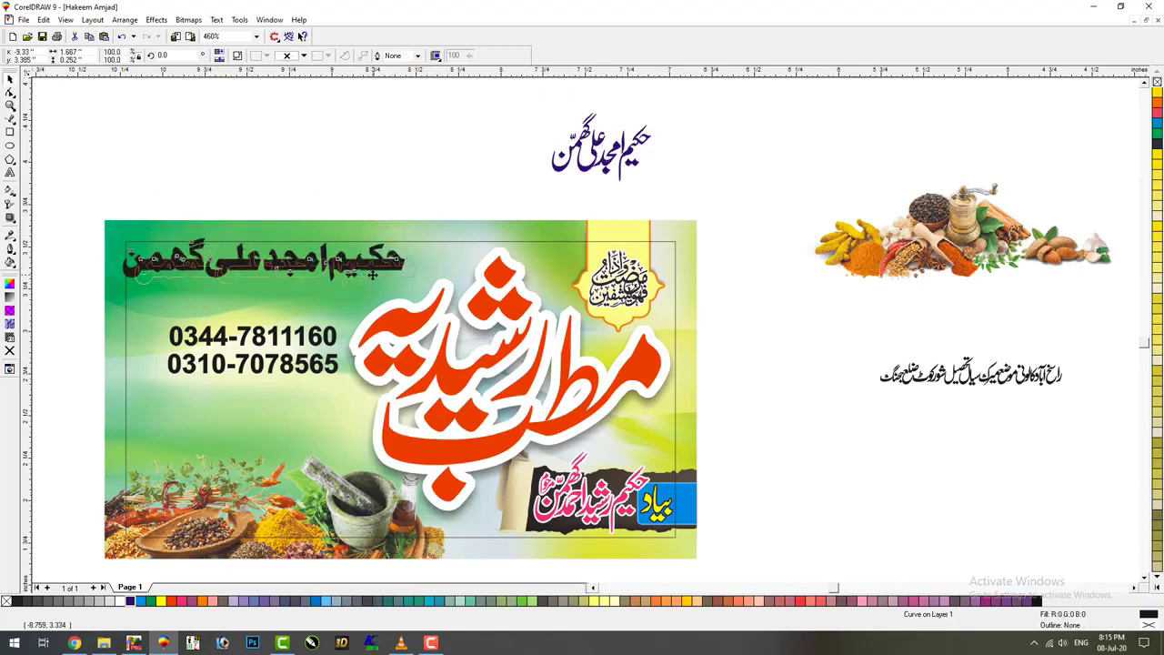
drag(362, 266, 377, 274)
Move both phone numbers up under the heading and enlarge them
drag(72, 307, 386, 410)
drag(252, 342, 259, 321)
drag(171, 361, 143, 367)
key(Up)
key(Up)
key(Up)
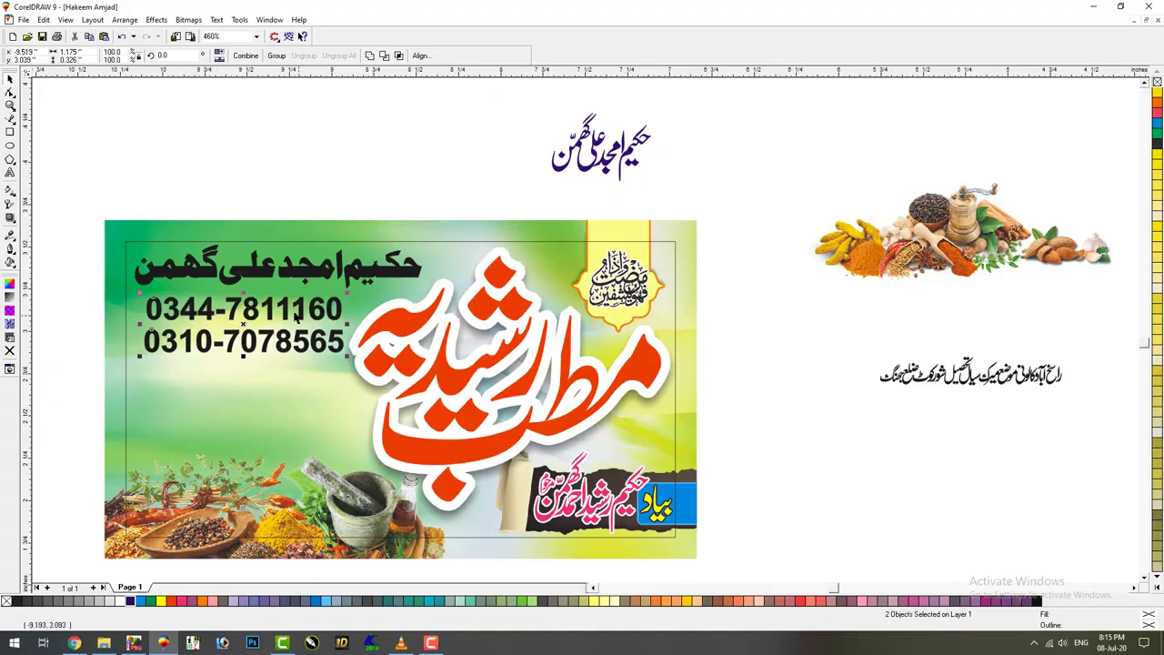
key(Delete)
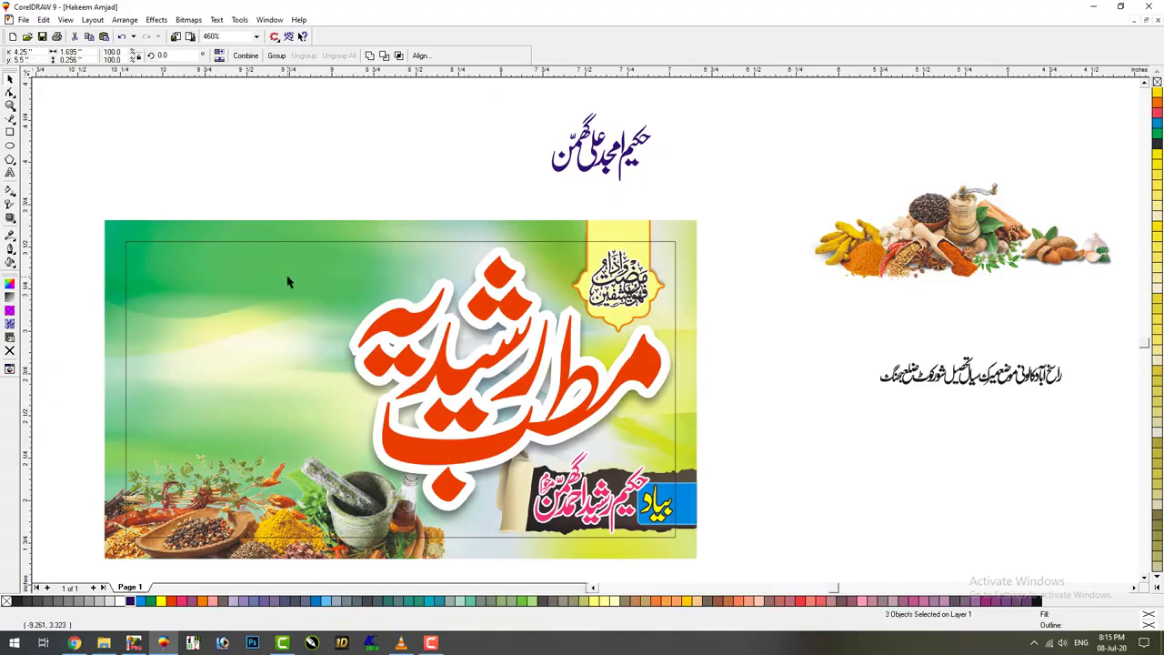
key(ctrl+z)
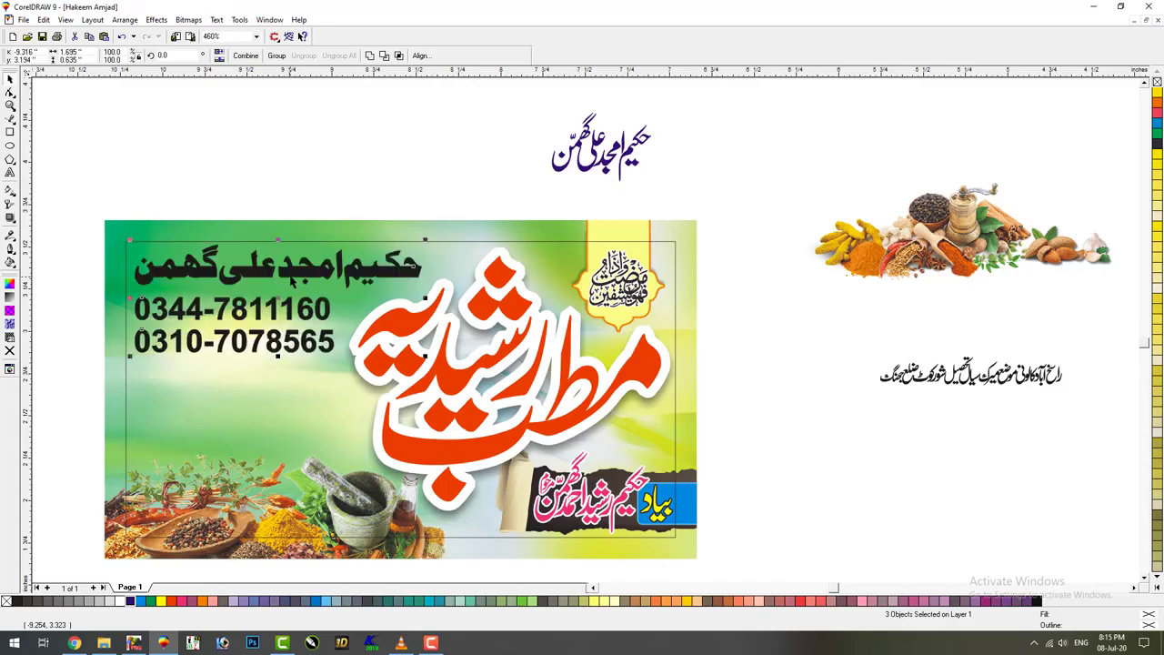
drag(54, 297, 343, 360)
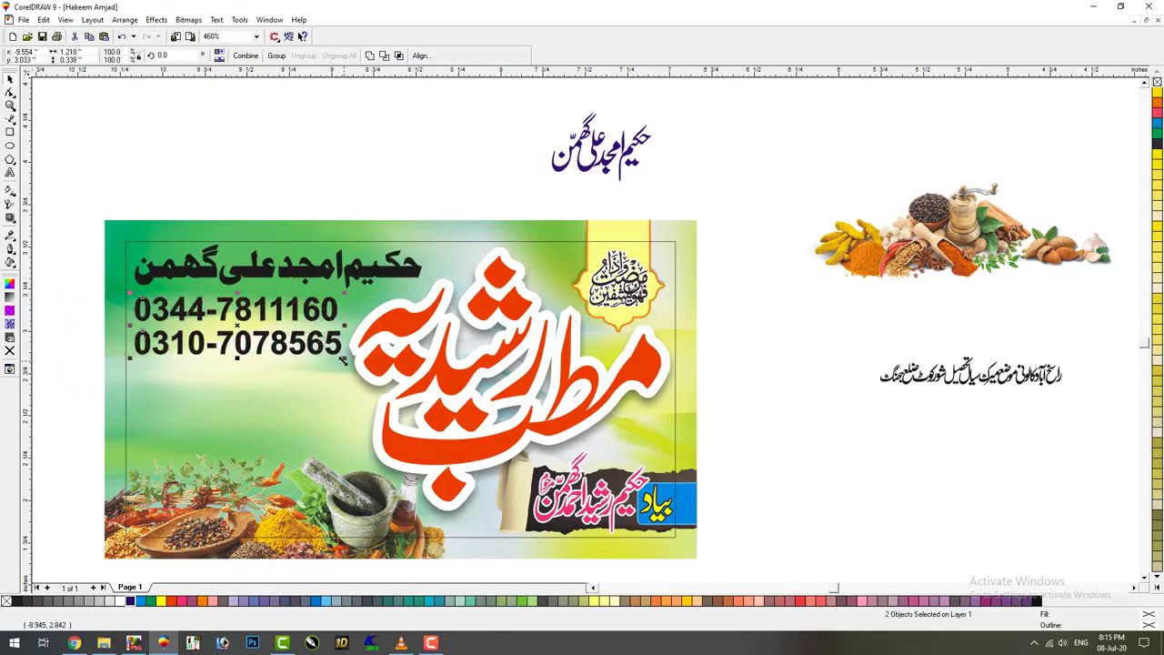
Colour the Urdu heading dark blue and nudge it and the phone numbers right
click(393, 166)
click(585, 173)
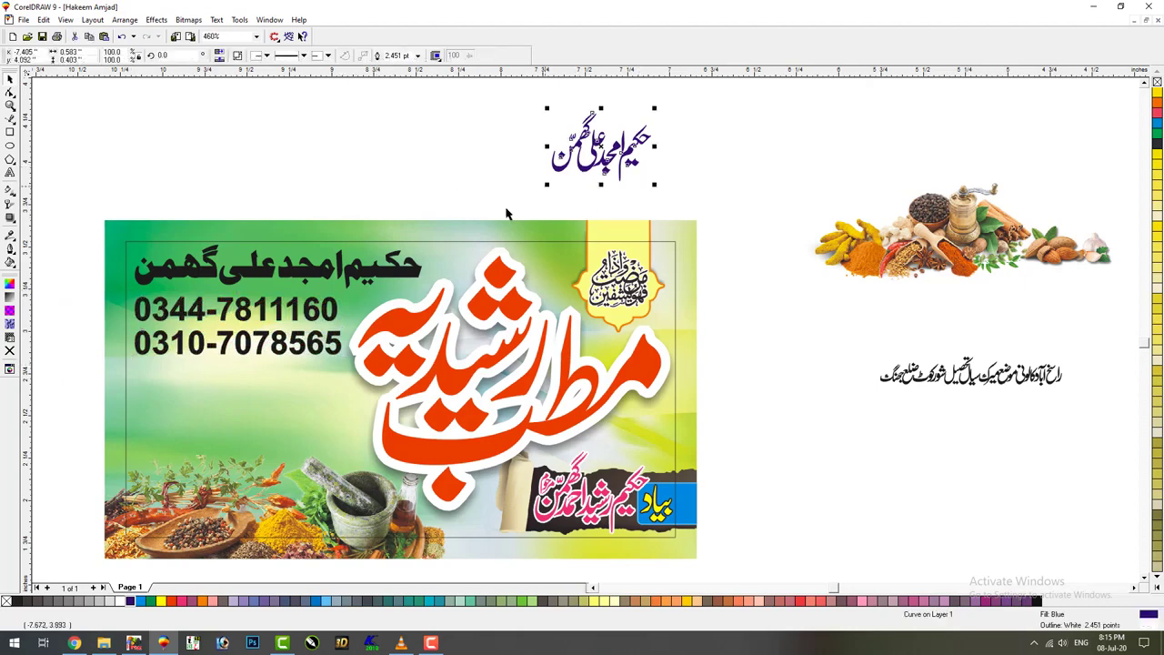
drag(475, 171, 67, 391)
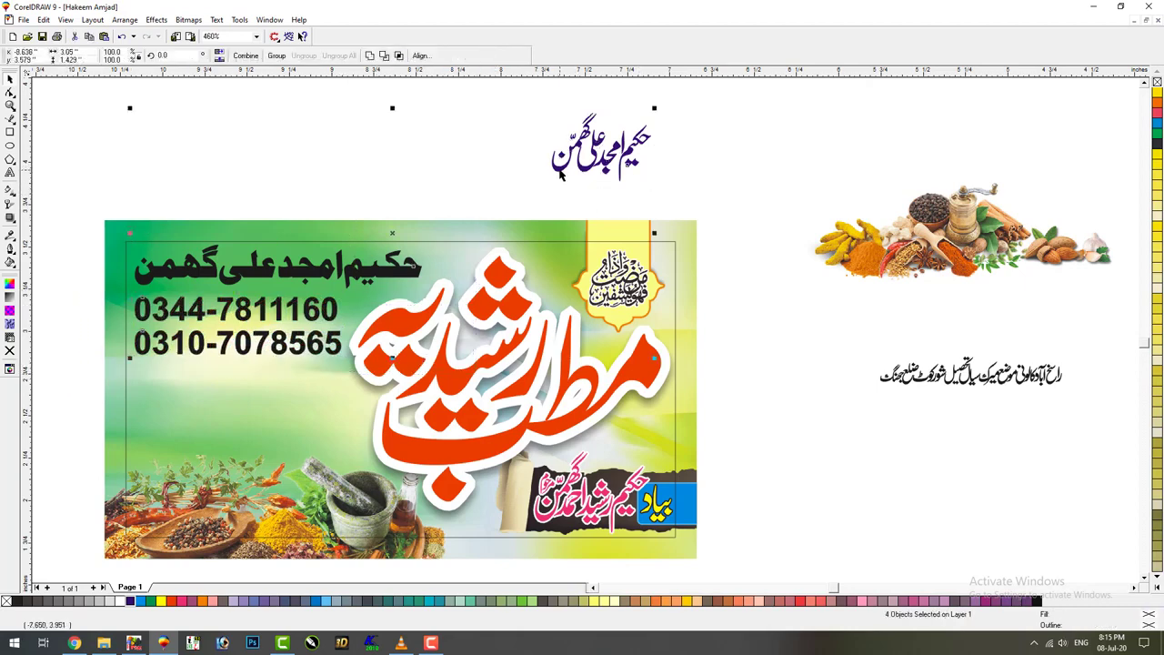
click(478, 153)
drag(480, 156, 103, 398)
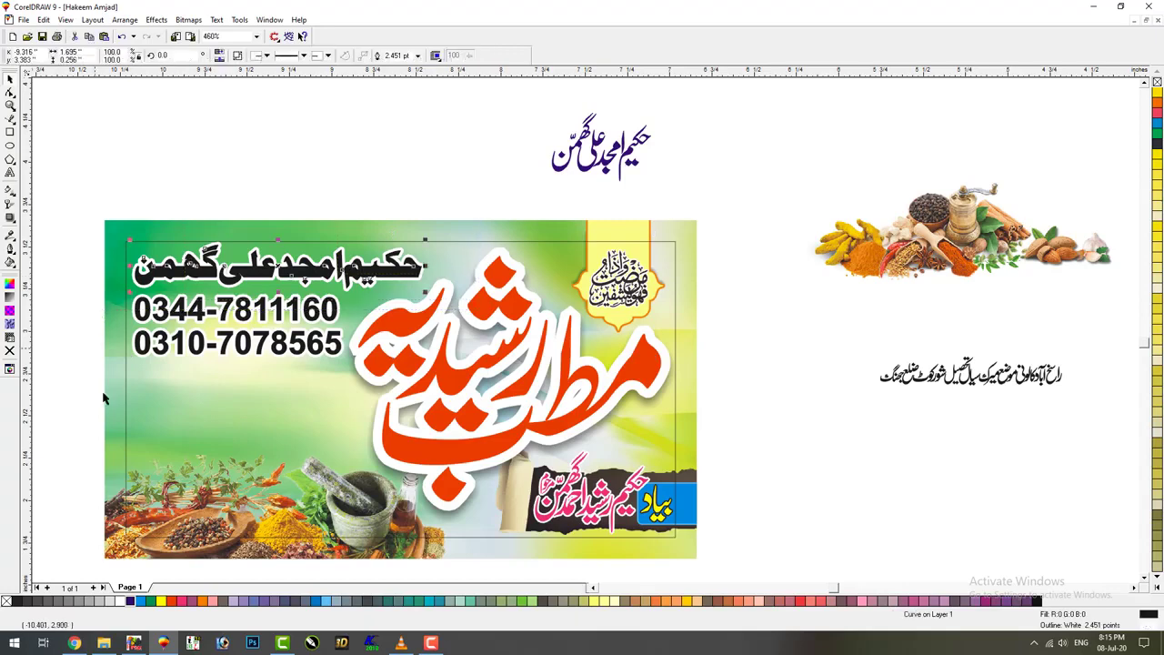
click(130, 601)
drag(71, 433, 459, 186)
key(Right)
key(Right)
key(Right)
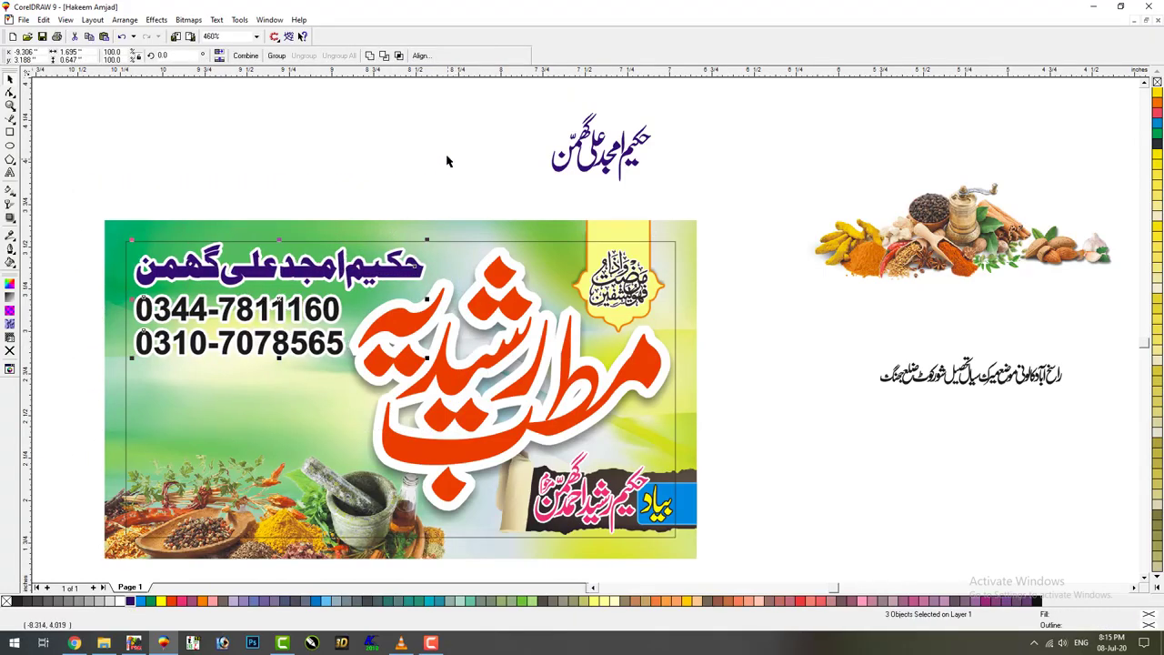
Check the PowerClip options for the calligraphy group without applying, then go up a folder in File Explorer
click(449, 164)
click(497, 373)
key(alt+c)
key(w)
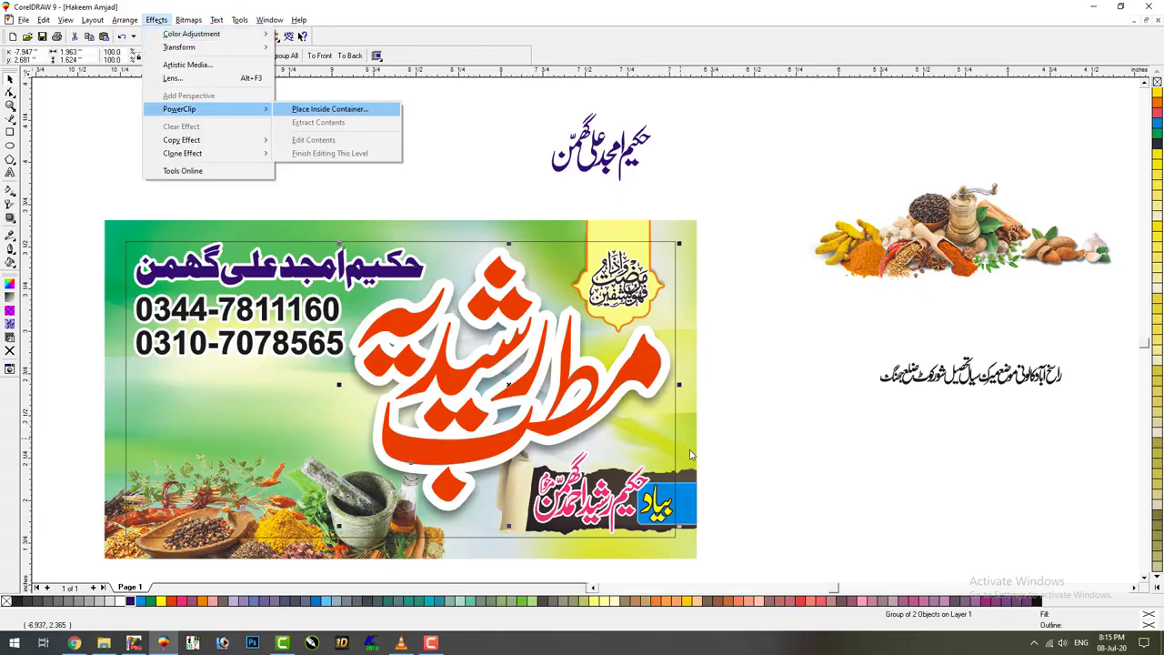
key(Escape)
key(Escape)
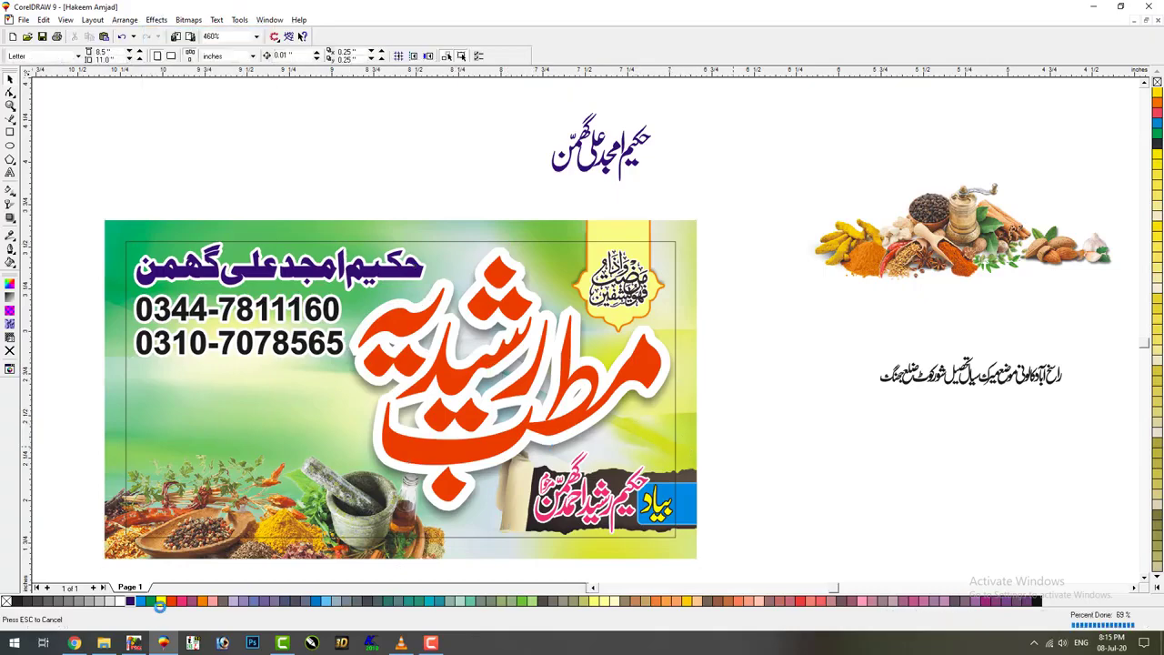
click(104, 643)
key(BackSpace)
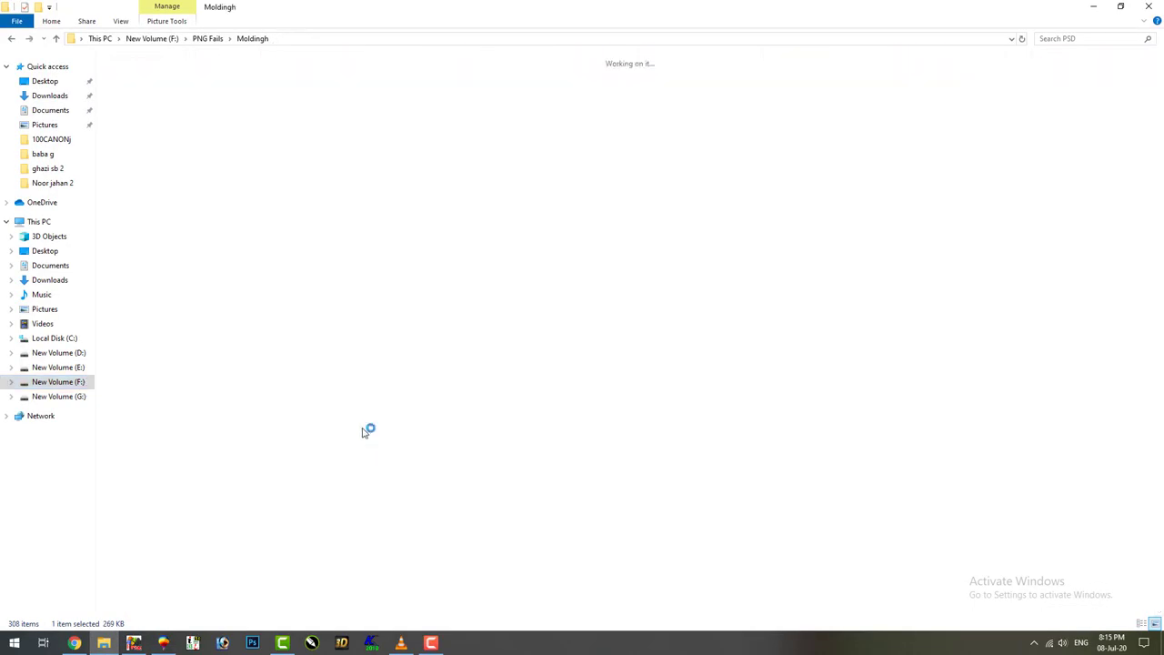
Browse to F:\PNG Fails\Mobail in Large icons view and drag Mob Logo into CorelDRAW
key(BackSpace)
key(BackSpace)
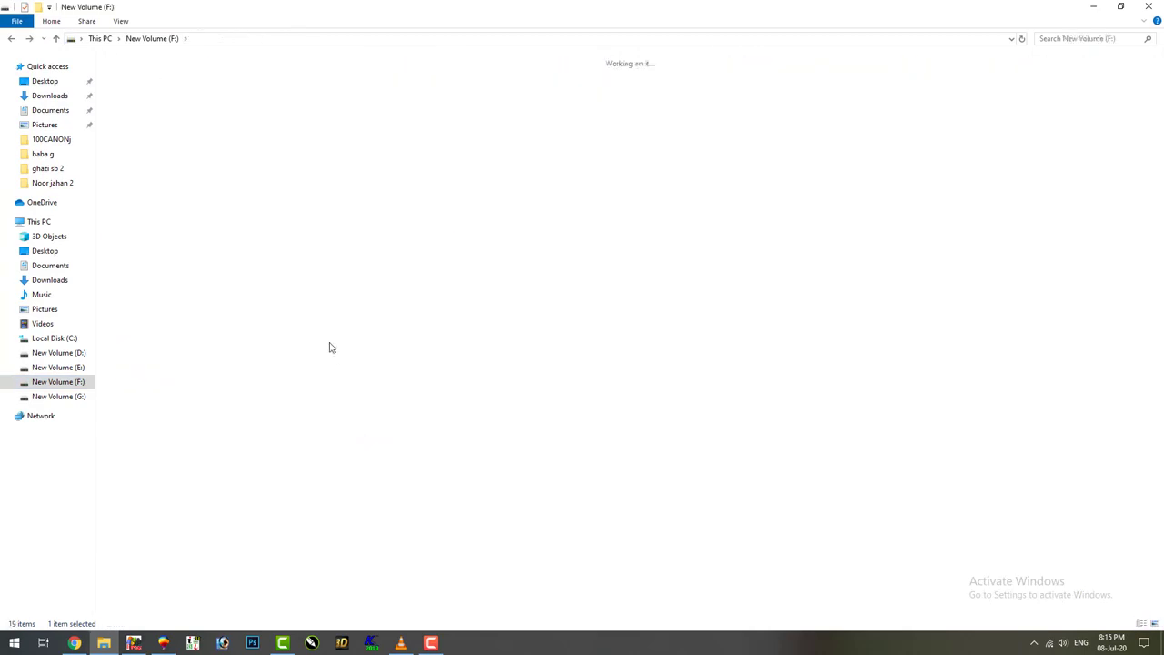
key(alt+Right)
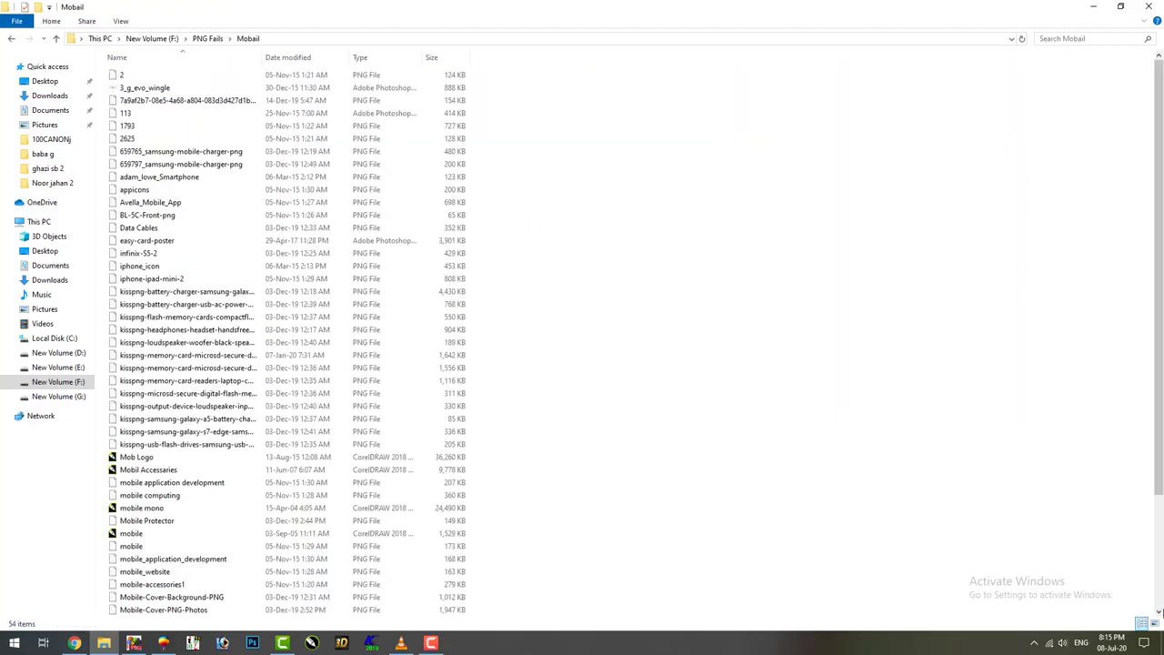
click(1155, 624)
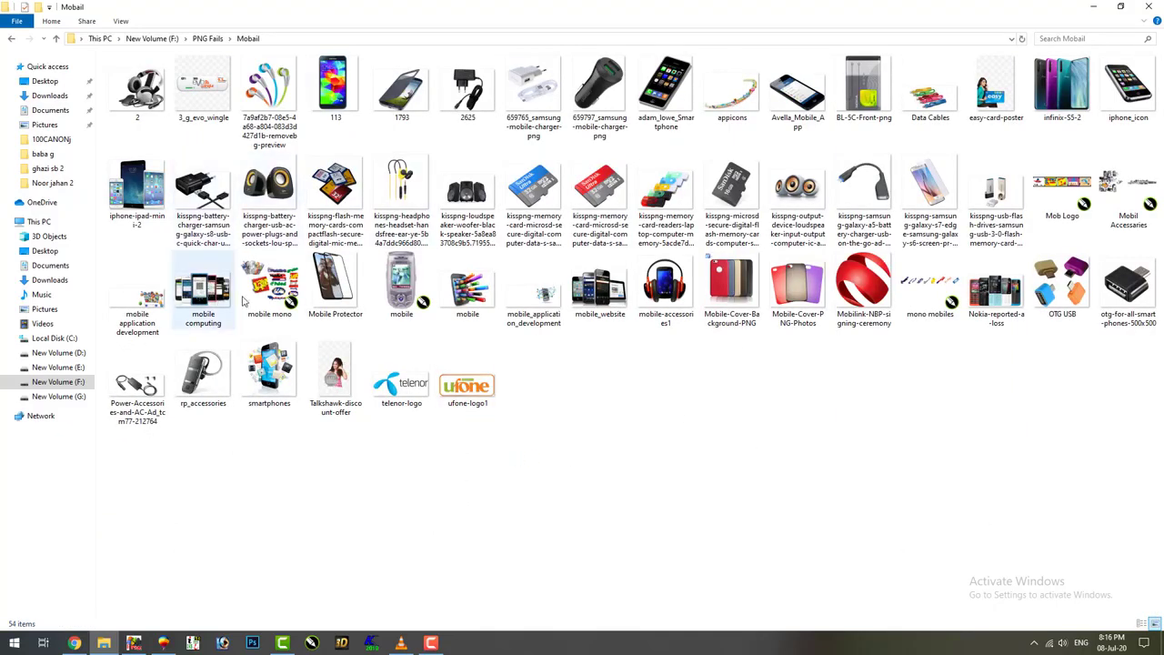
drag(270, 289, 746, 501)
drag(1062, 191, 242, 106)
Delete the Warid, Zong and Ufone logos and the purple background, stacking Jazz under Telenor
scroll(583, 282, down, 4)
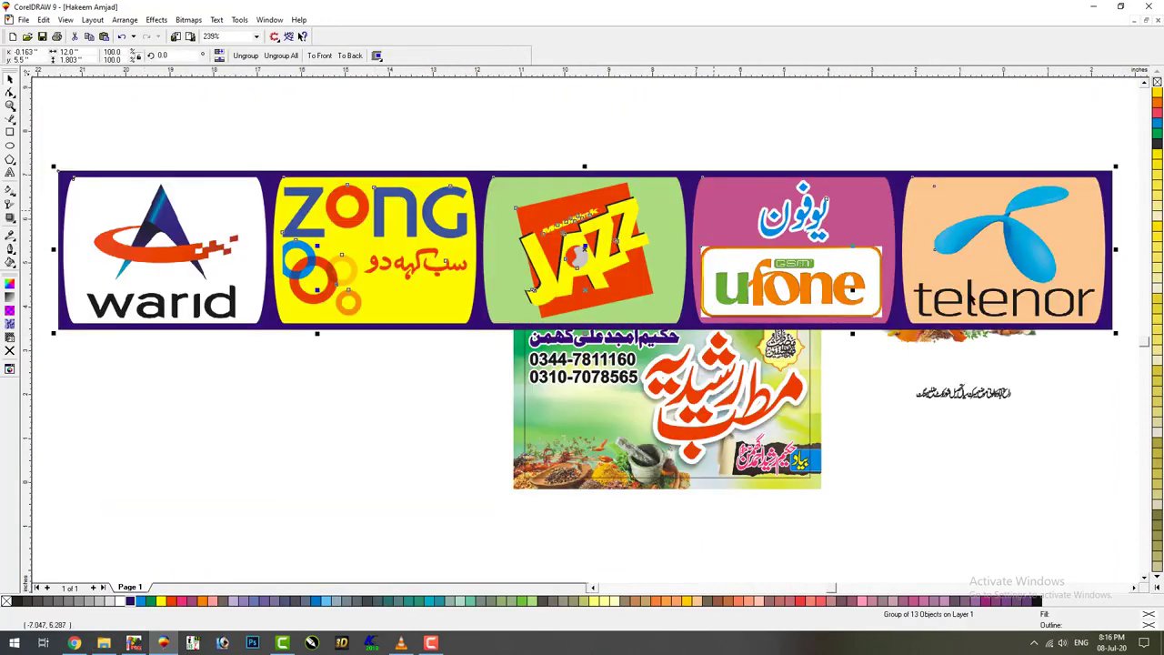
drag(658, 284, 406, 247)
key(F4)
click(285, 122)
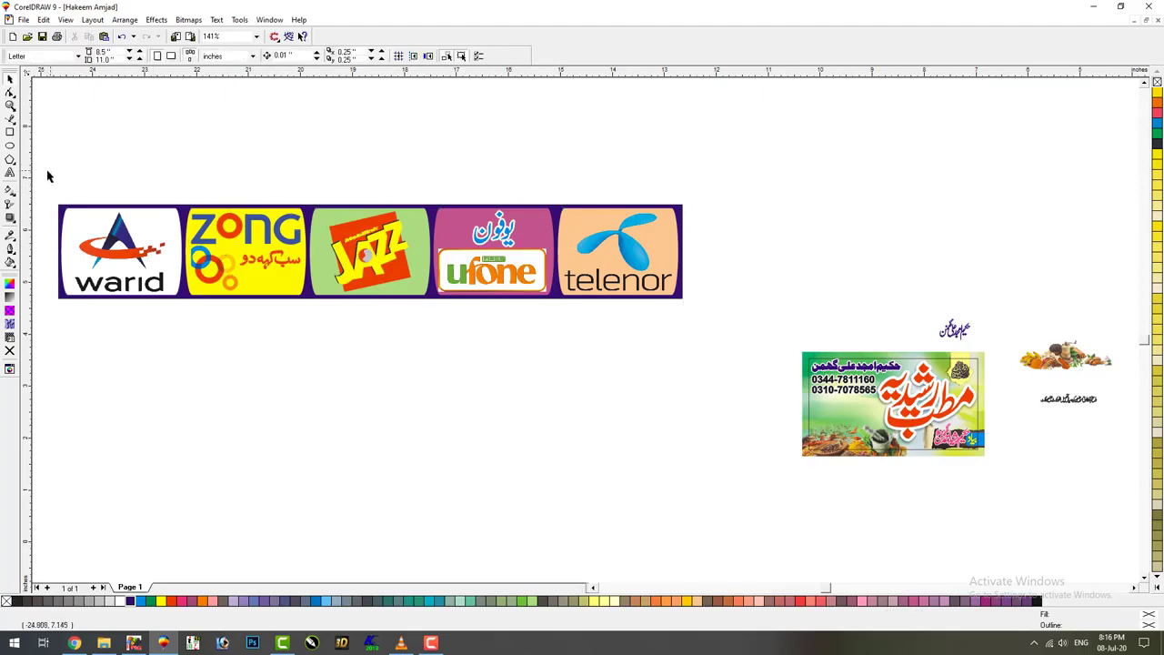
drag(48, 175, 318, 396)
key(Delete)
click(493, 264)
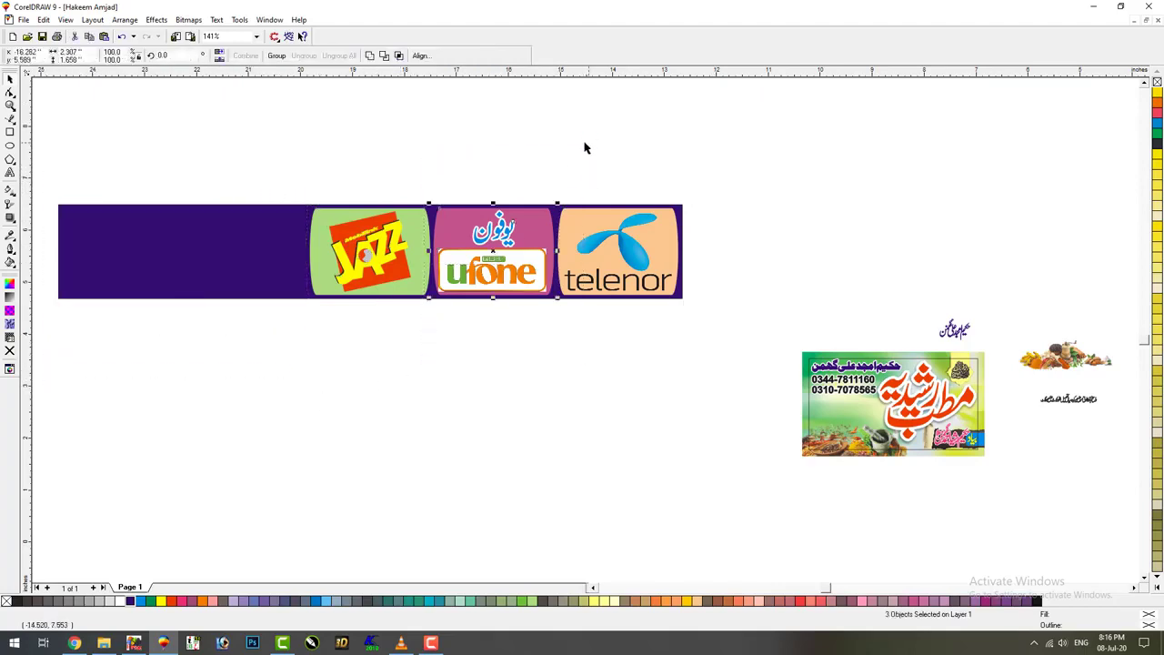
key(Delete)
drag(330, 274, 601, 377)
click(469, 284)
key(Delete)
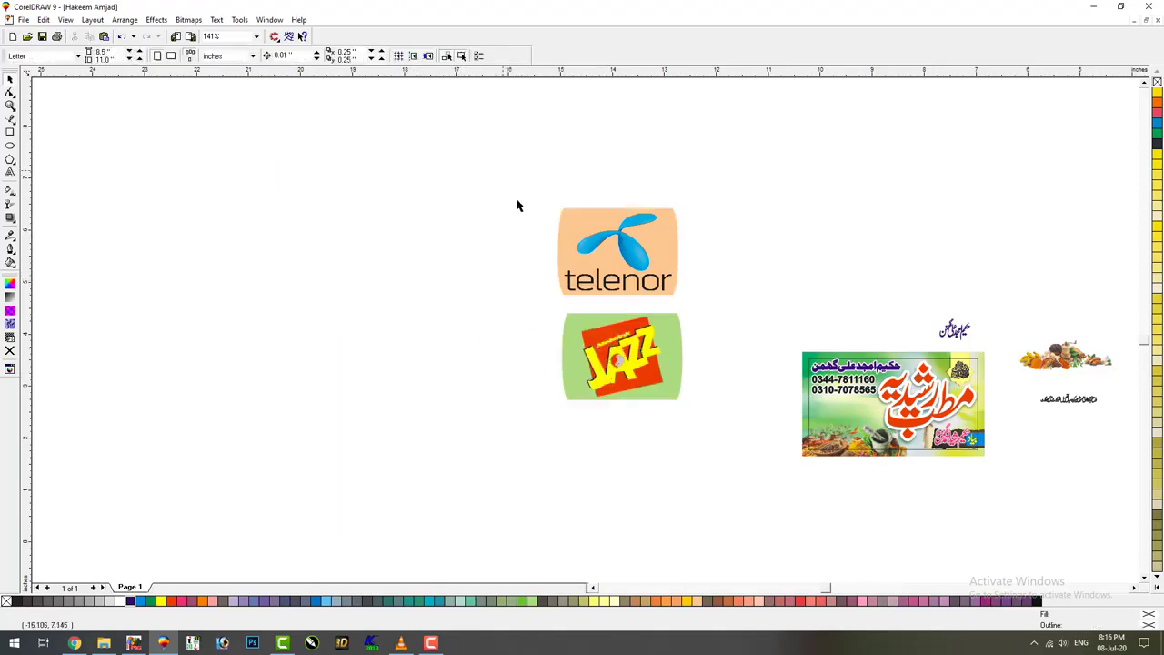
Shrink the Telenor and Jazz logos and place them beside the phone numbers
drag(517, 203, 738, 467)
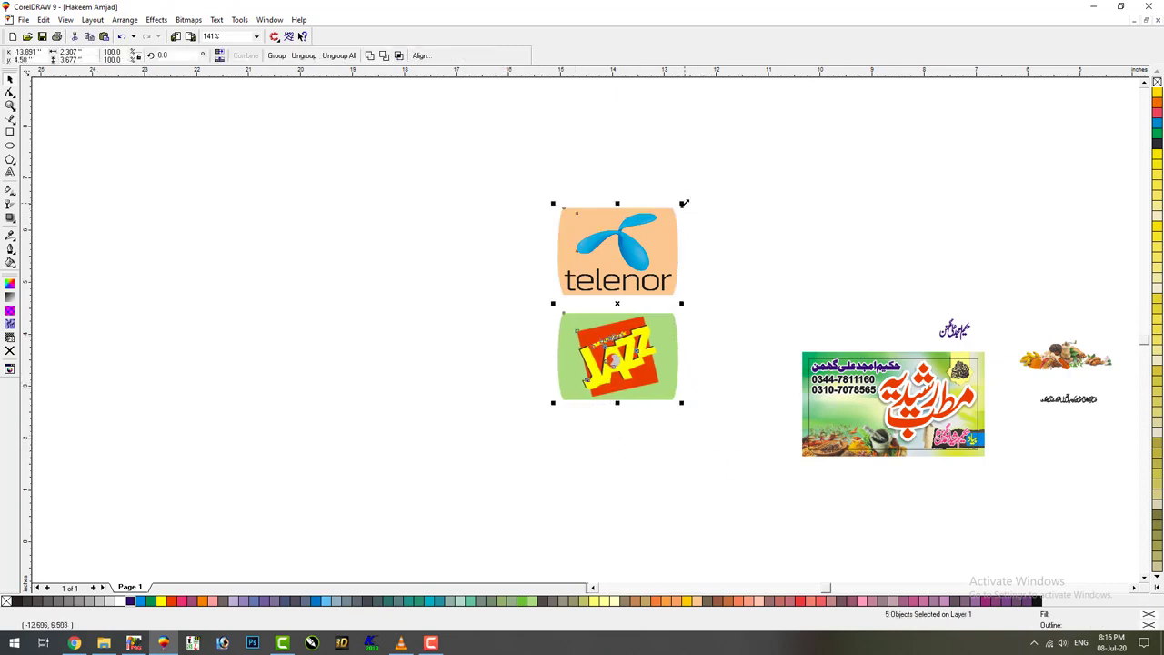
drag(684, 204, 631, 283)
key(F4)
drag(108, 218, 490, 399)
key(F4)
drag(134, 271, 134, 316)
drag(78, 268, 400, 388)
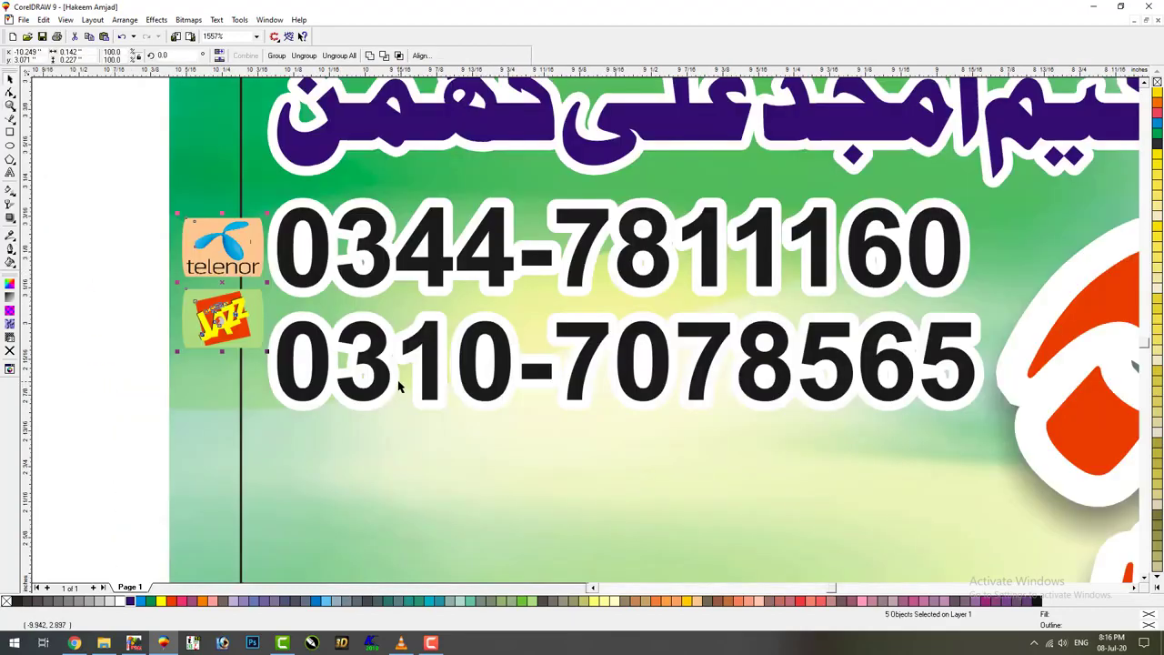
Group the Telenor and Jazz logo parts, stack Jazz below Telenor, and enlarge both
click(960, 287)
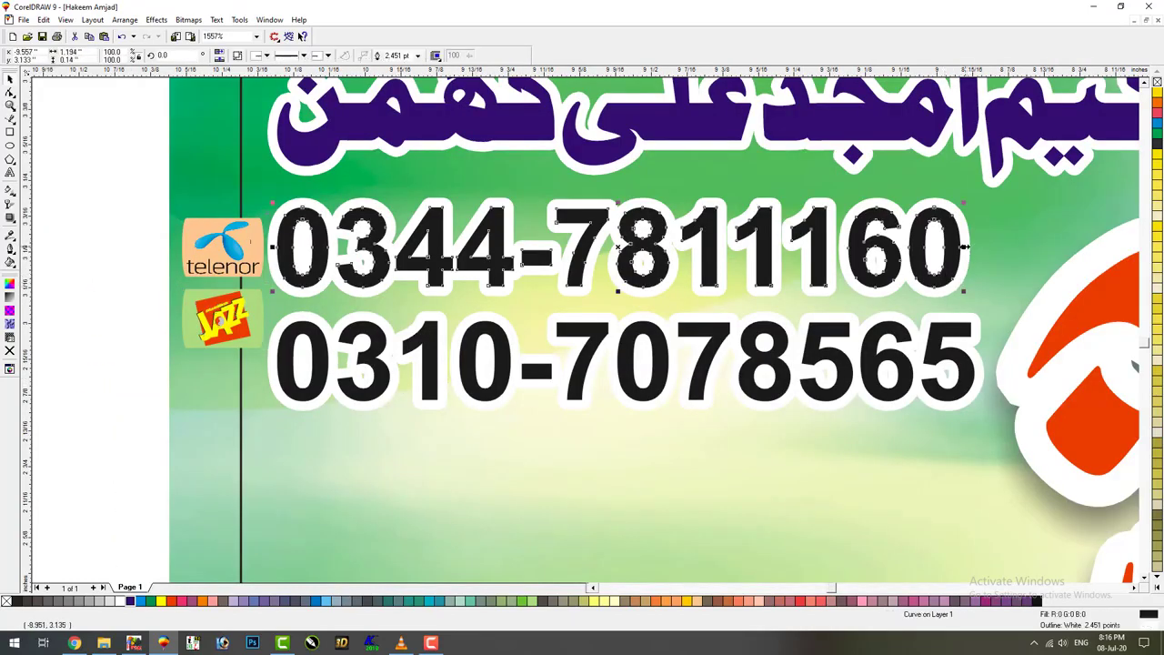
shift+click(944, 327)
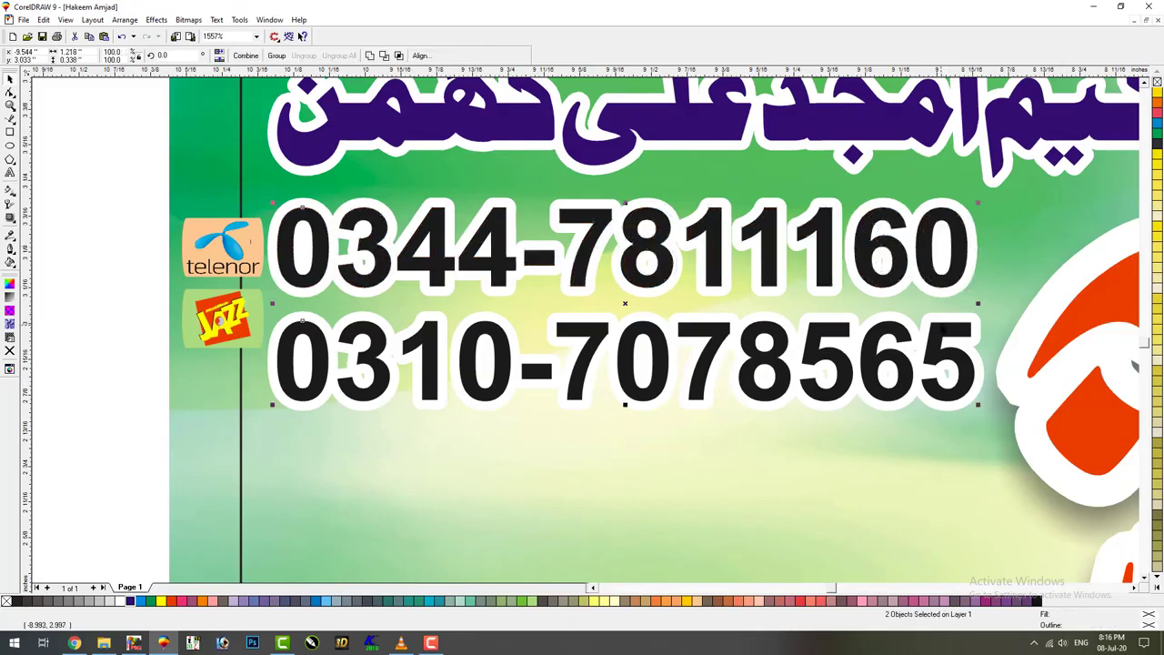
click(223, 251)
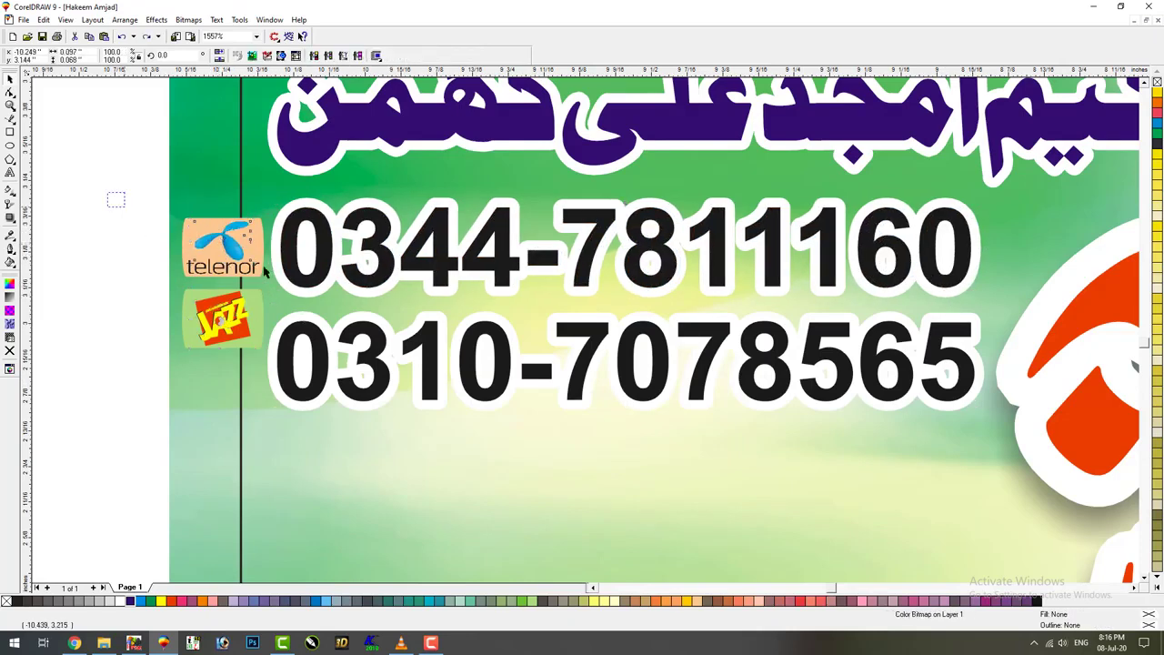
drag(107, 287, 293, 195)
click(273, 56)
drag(269, 287, 111, 362)
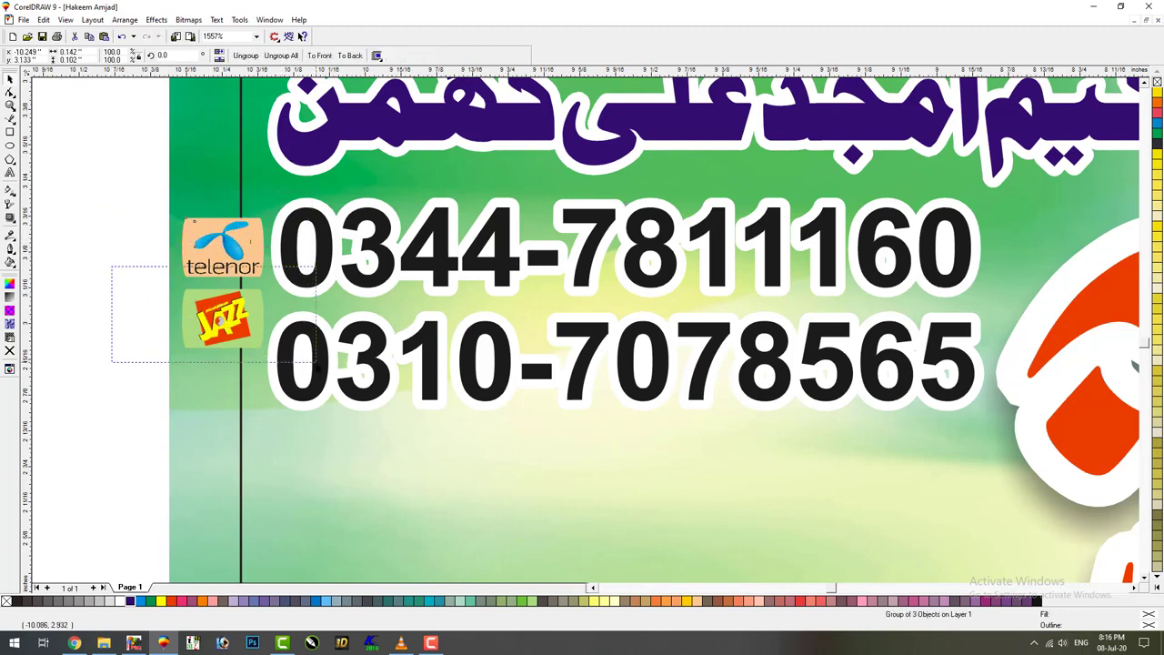
key(ctrl+g)
drag(230, 293, 229, 338)
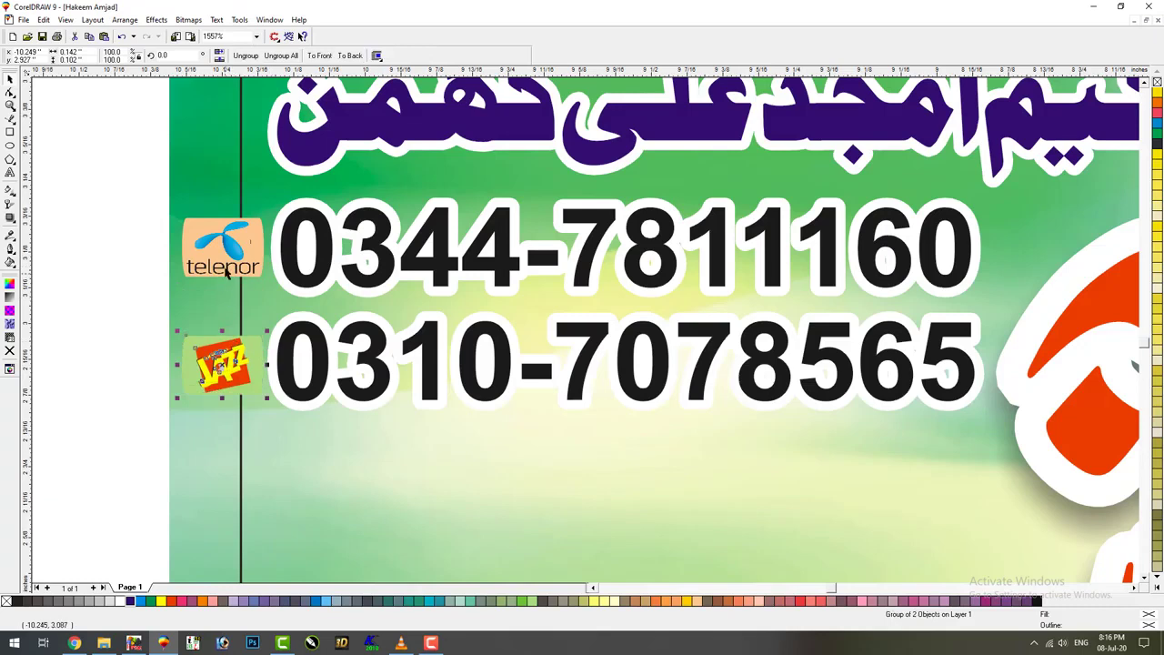
shift+click(226, 273)
drag(180, 397, 160, 444)
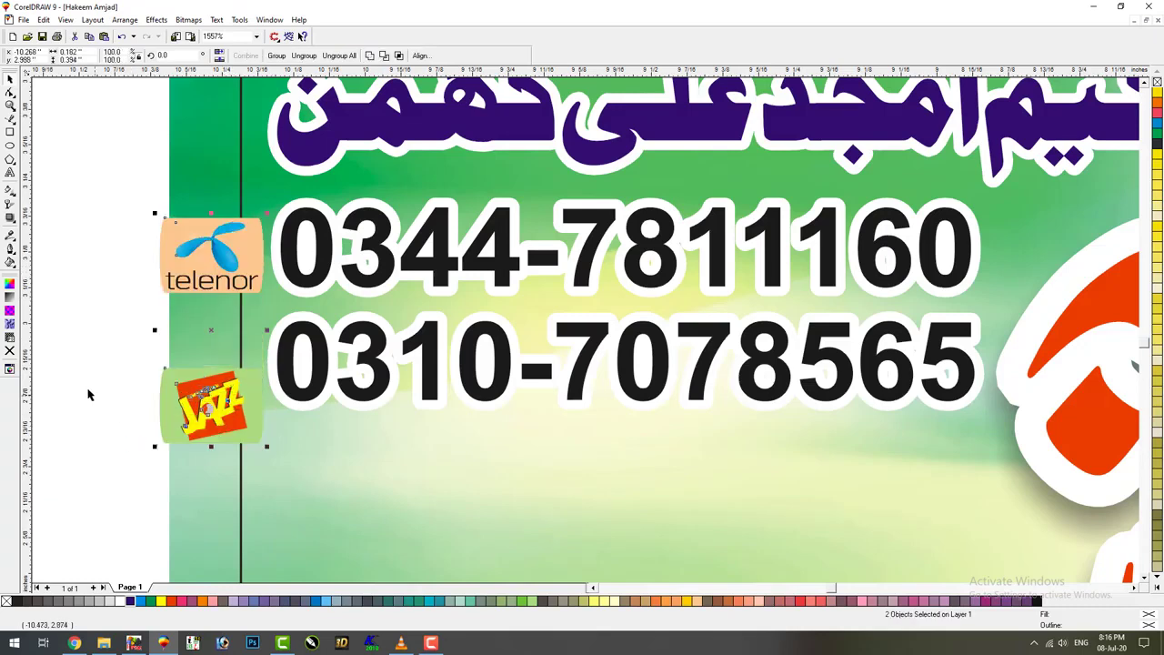
click(212, 254)
shift+click(296, 283)
key(e)
click(209, 405)
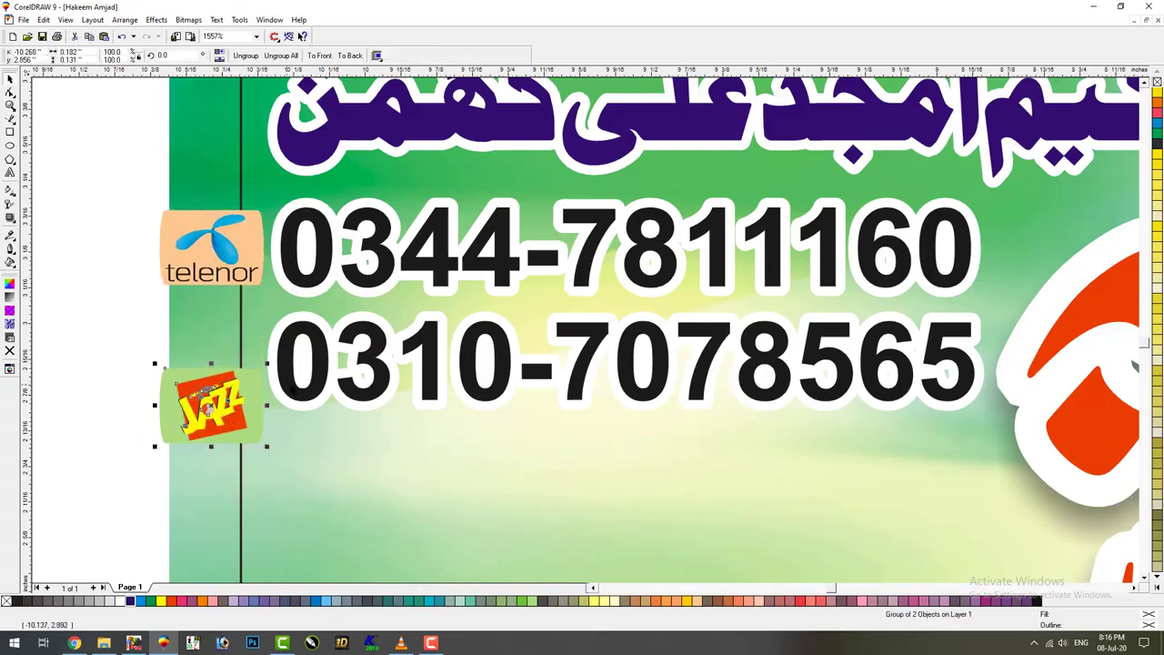
shift+click(291, 401)
key(e)
key(Escape)
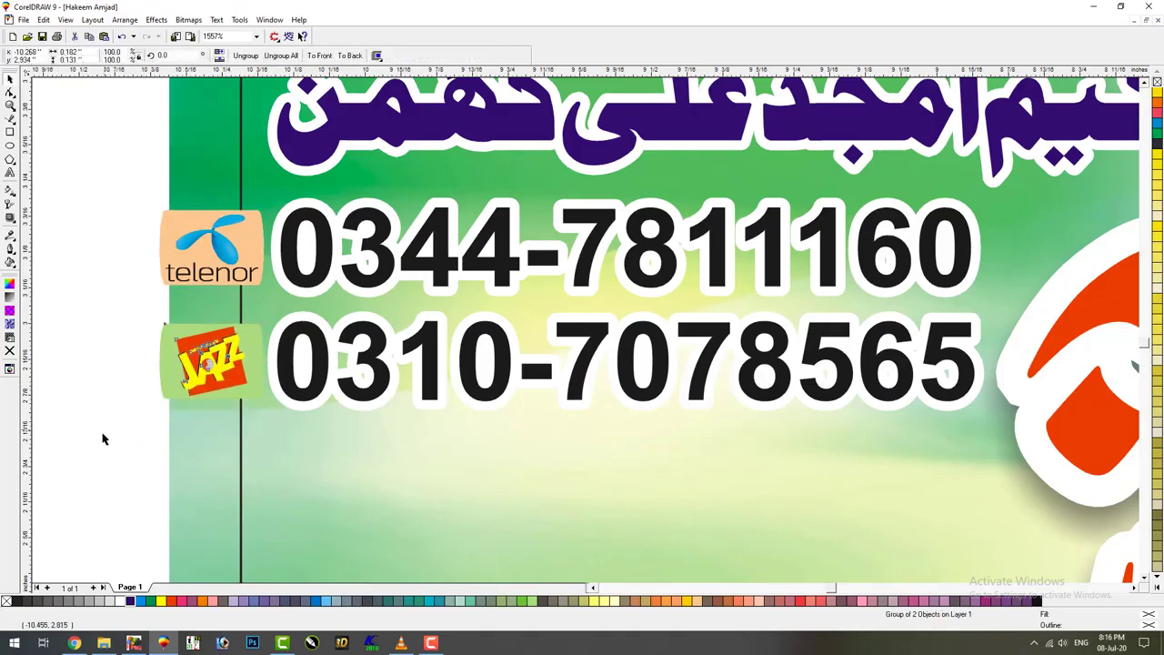
Undo two logo shifts and scale the logos and numbers down together
drag(83, 448, 279, 207)
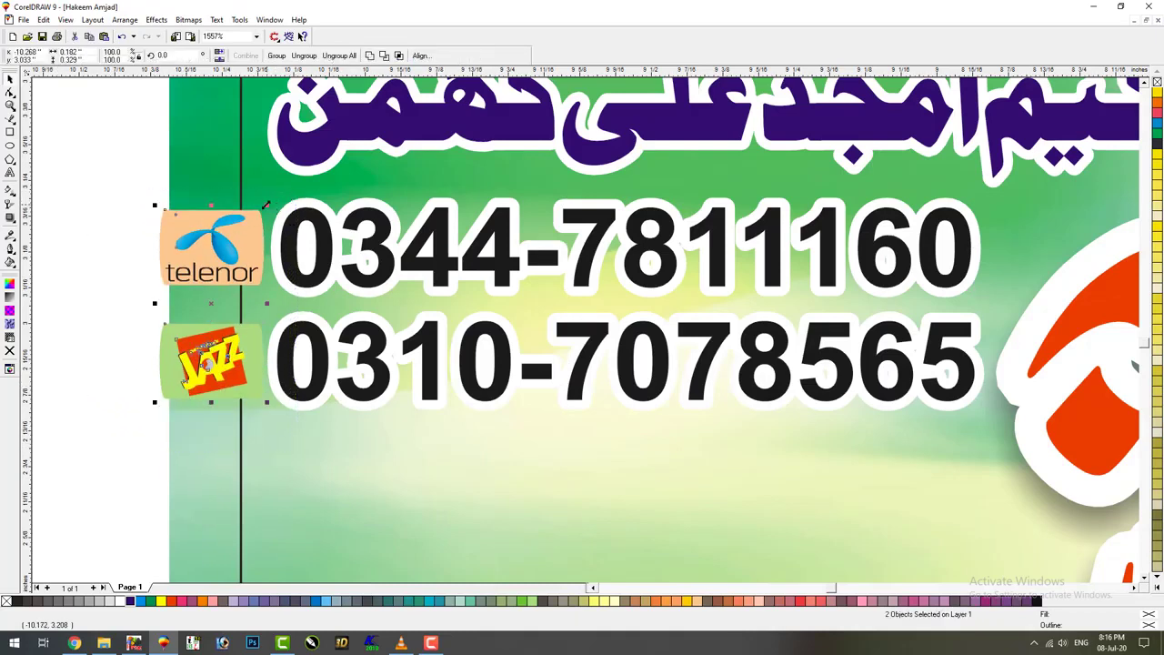
click(258, 258)
shift+click(273, 261)
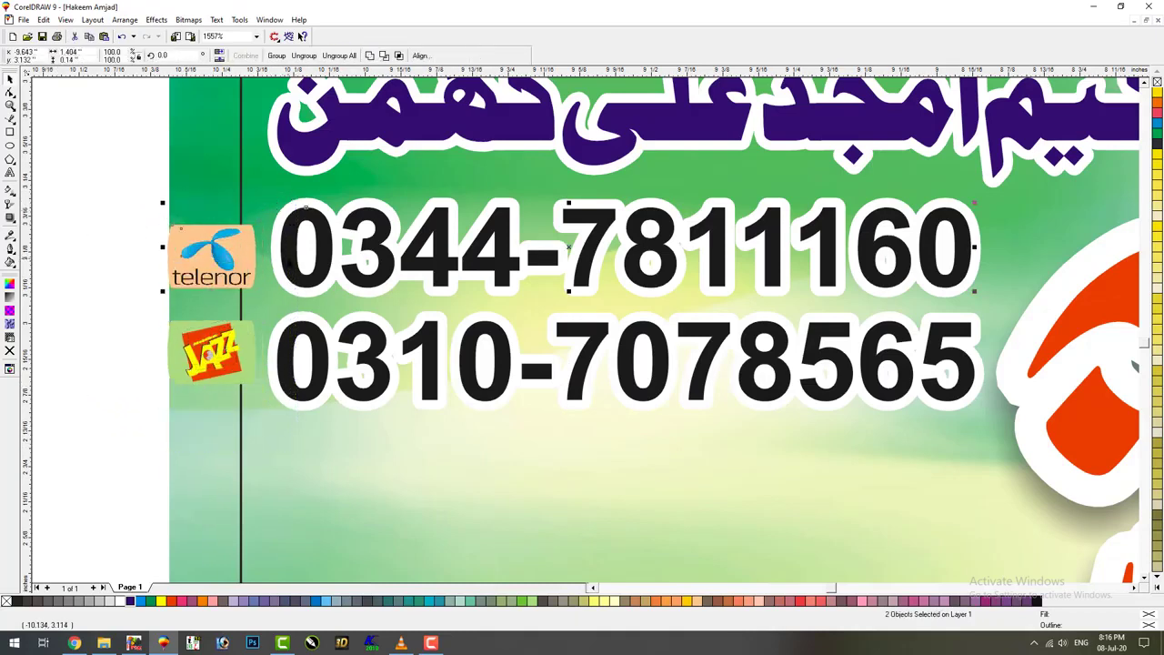
key(ctrl+z)
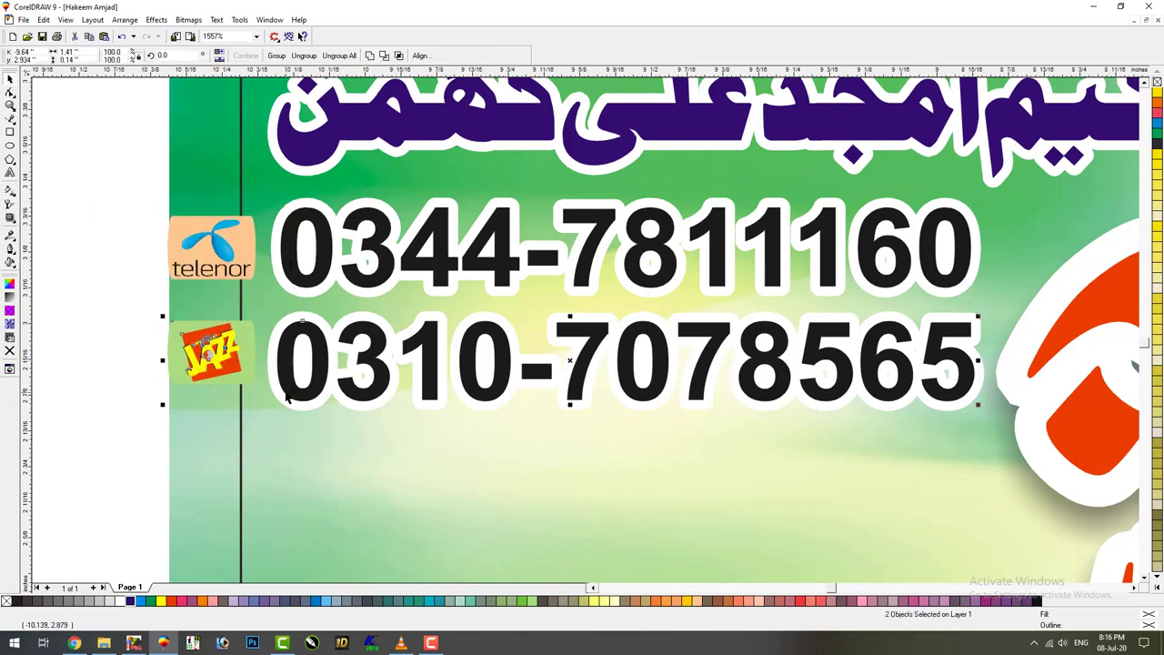
key(ctrl+z)
drag(67, 464, 992, 182)
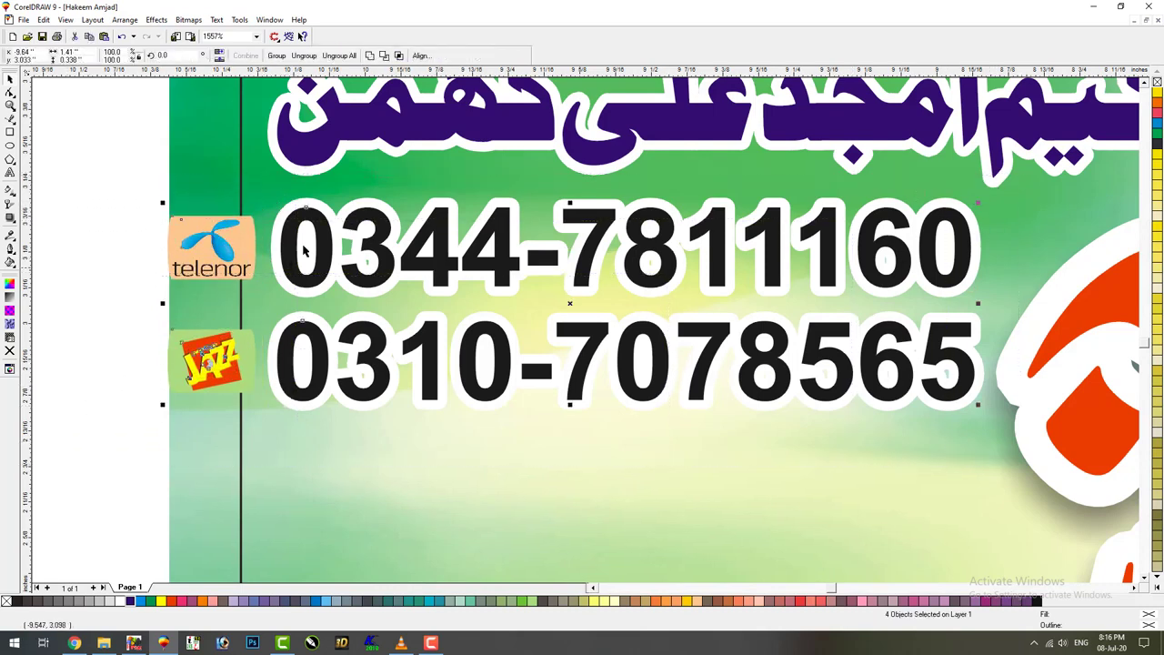
drag(162, 202, 193, 210)
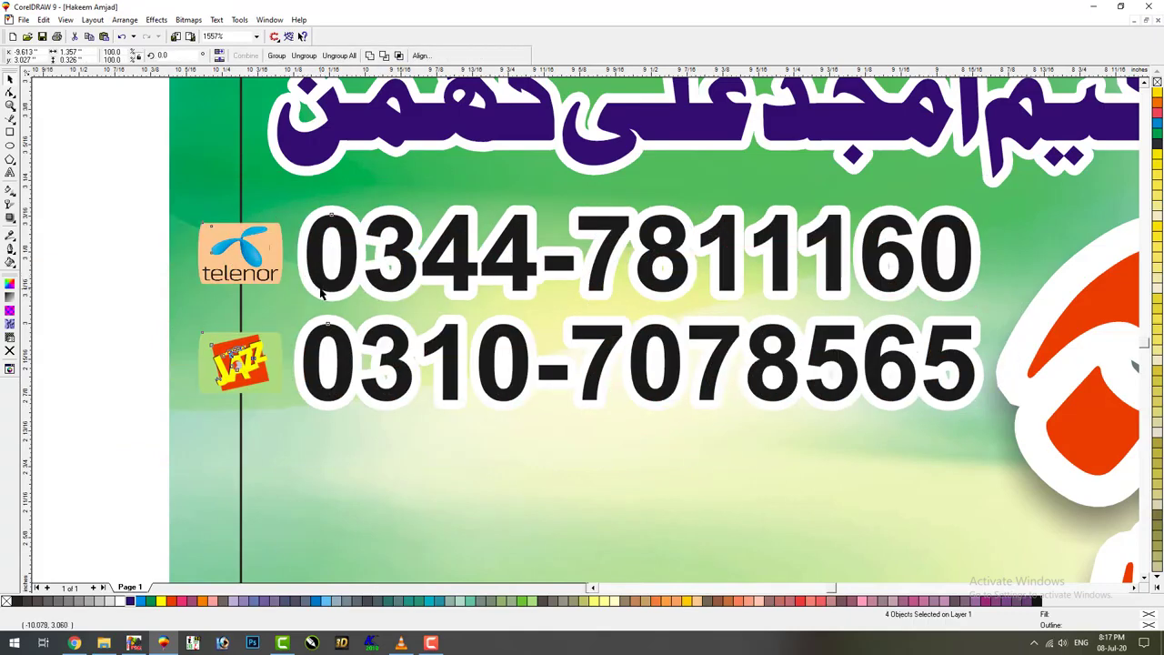
Draw a rectangle around both logos with corner roundness 30 and group the logos
click(104, 244)
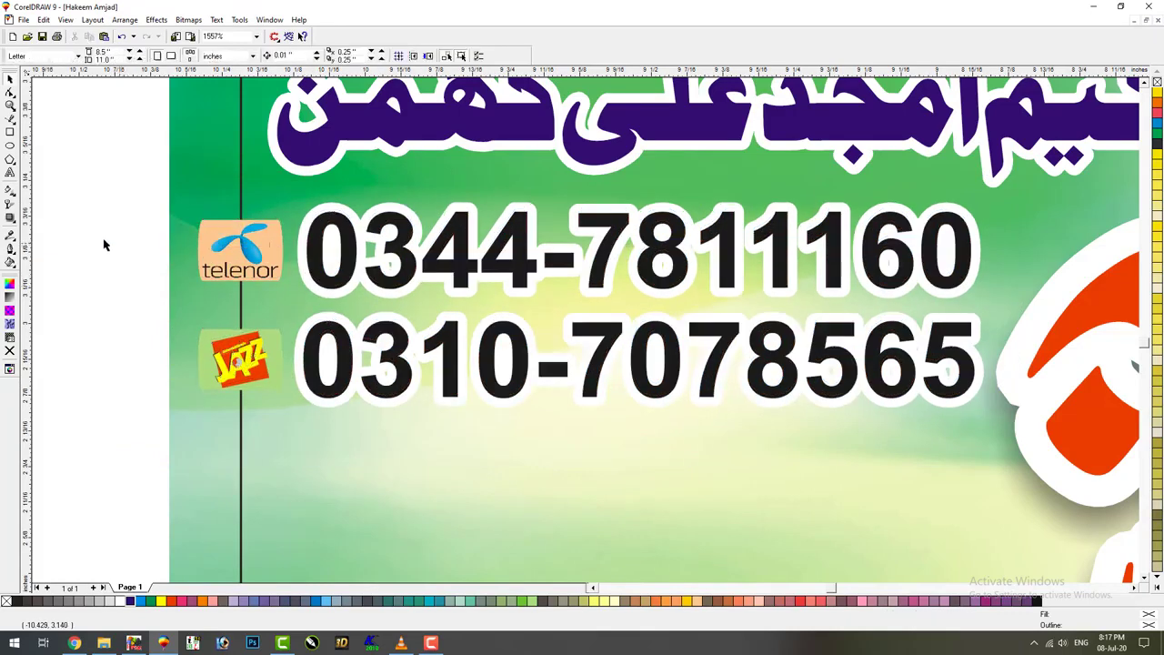
click(10, 132)
mouse_move(187, 210)
mouse_down()
mouse_move(295, 404)
mouse_move(293, 391)
mouse_up()
key(space)
mouse_move(111, 431)
mouse_down()
mouse_move(303, 241)
mouse_move(304, 214)
mouse_up()
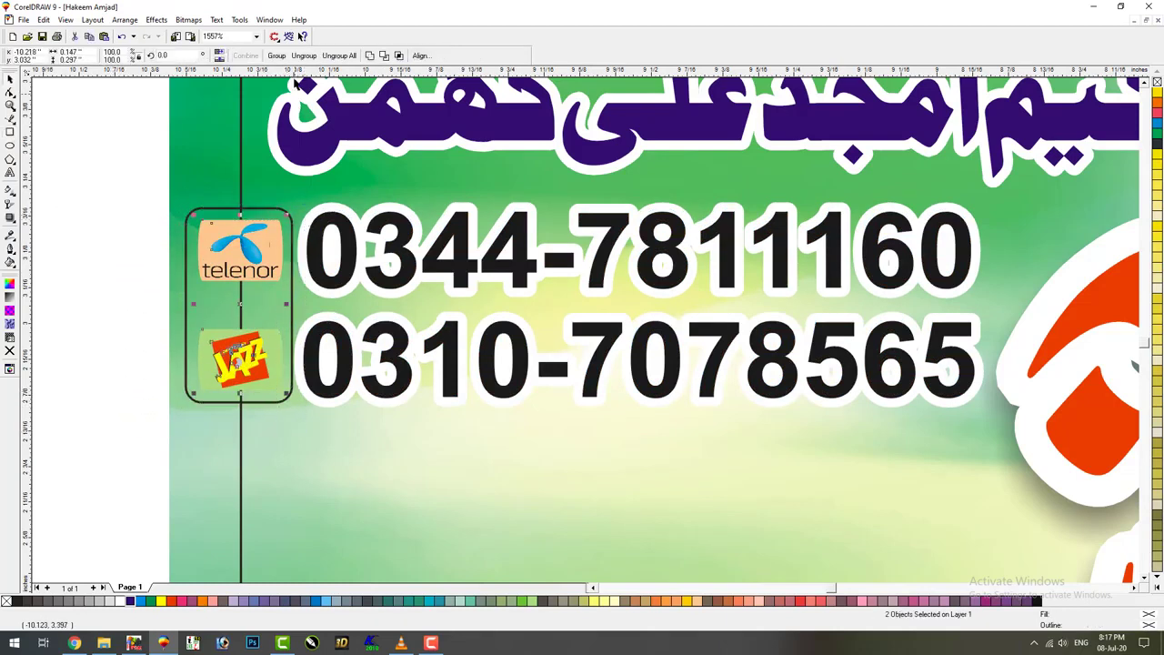
key(ctrl+g)
click(130, 260)
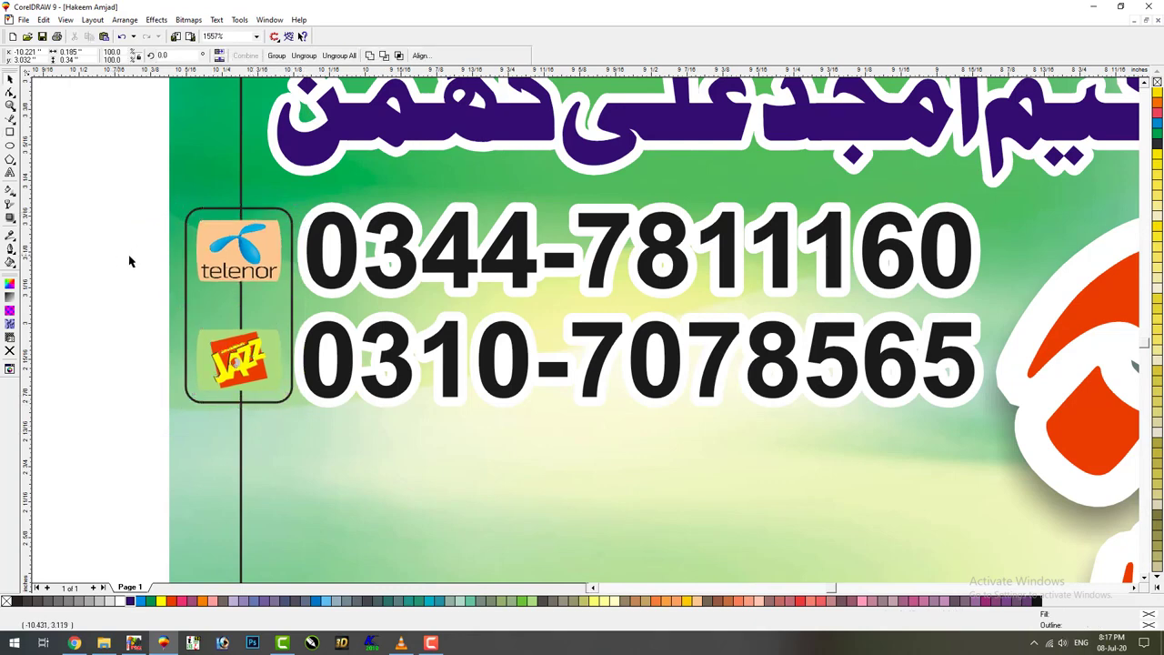
key(Tab)
Give the rounded box a pale yellow fill and an ice-blue outline, then group the logos
click(118, 601)
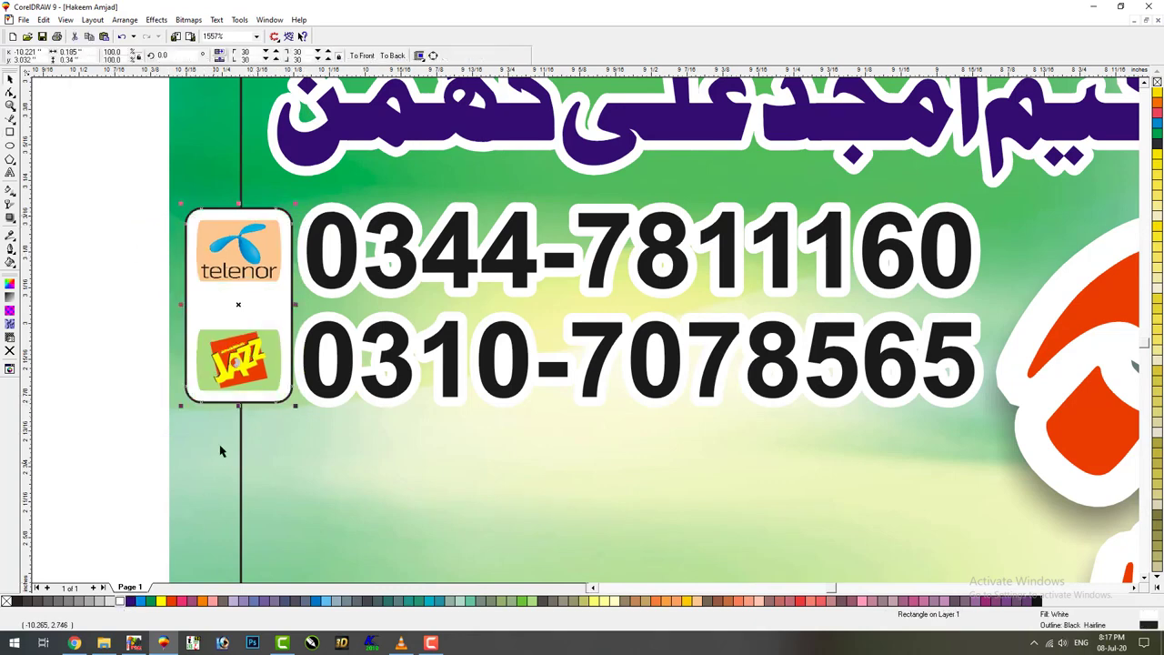
key(F12)
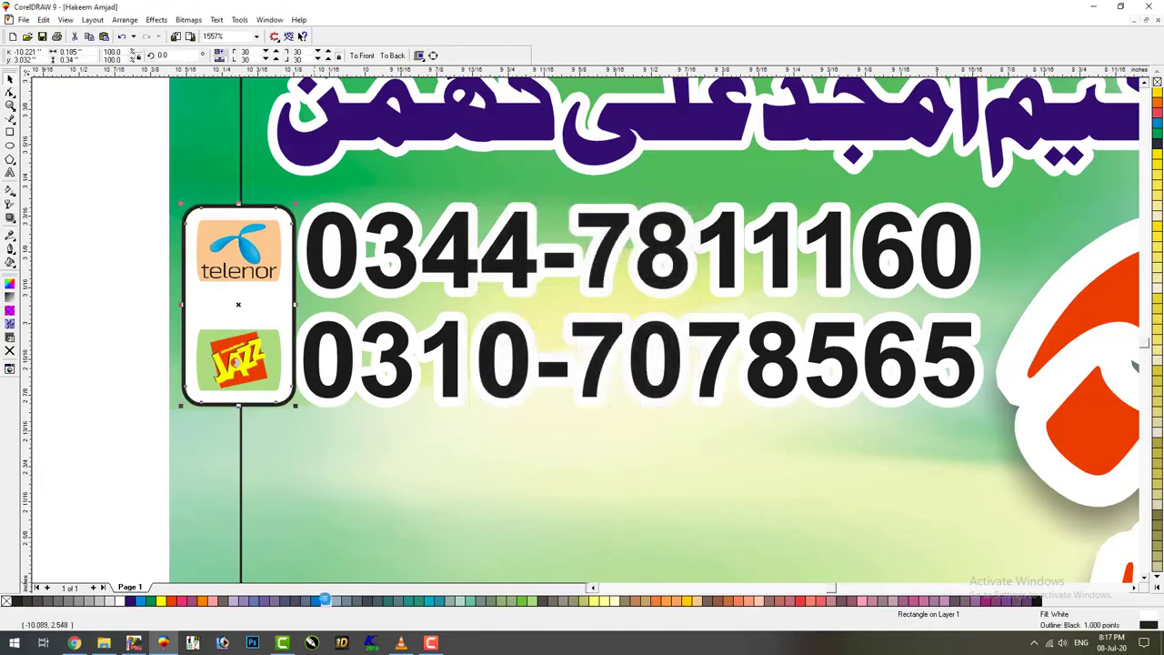
right_click(324, 600)
click(615, 601)
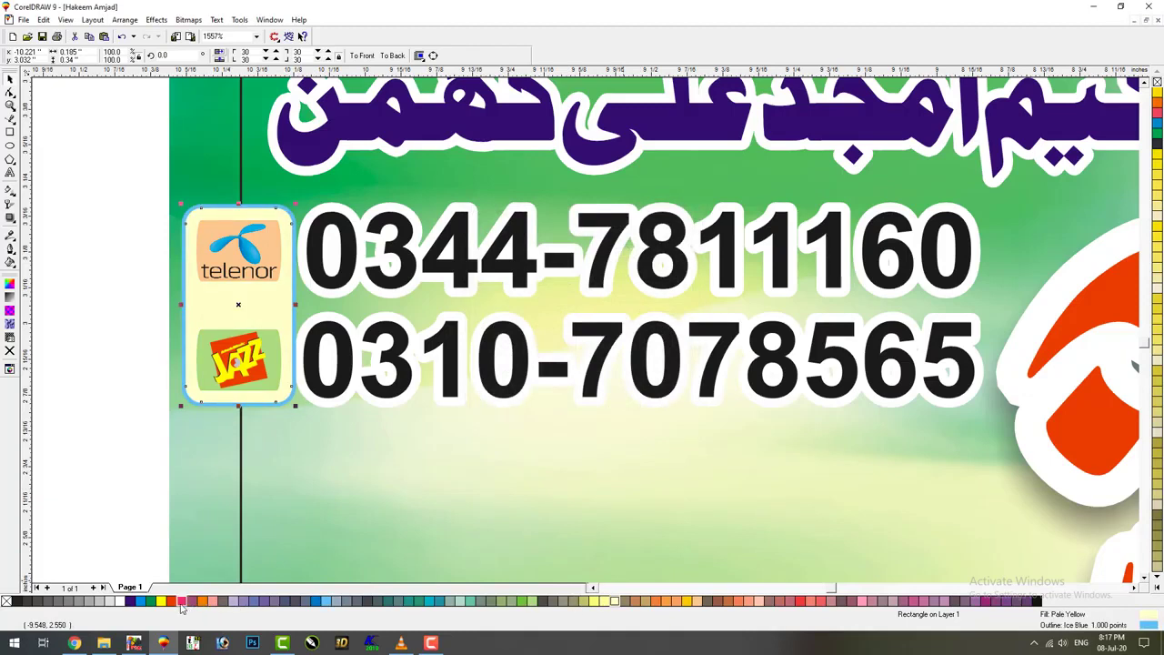
drag(72, 496, 288, 211)
click(284, 57)
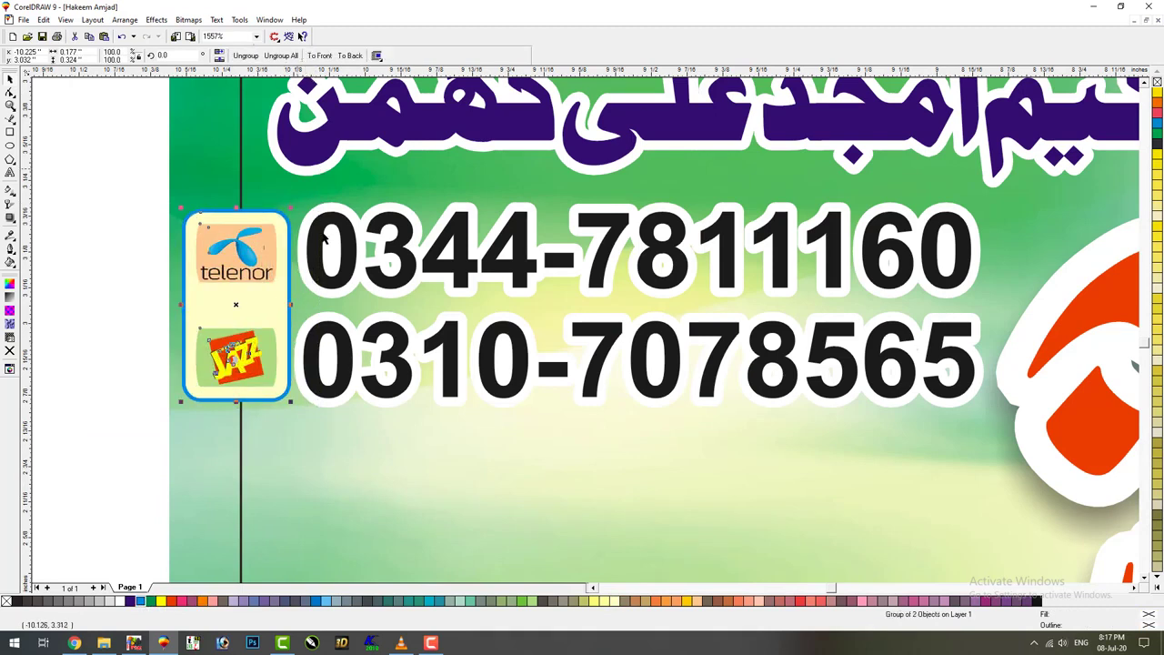
Scale the logo box and phone numbers slightly down and nudge them right
click(315, 312)
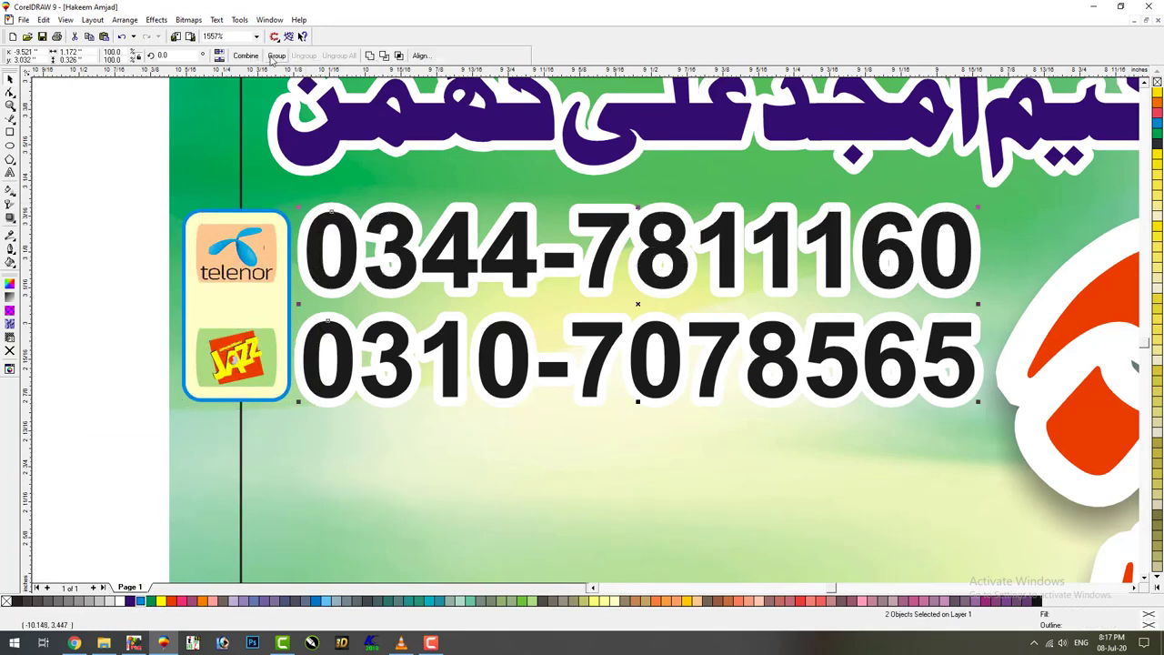
shift+click(240, 251)
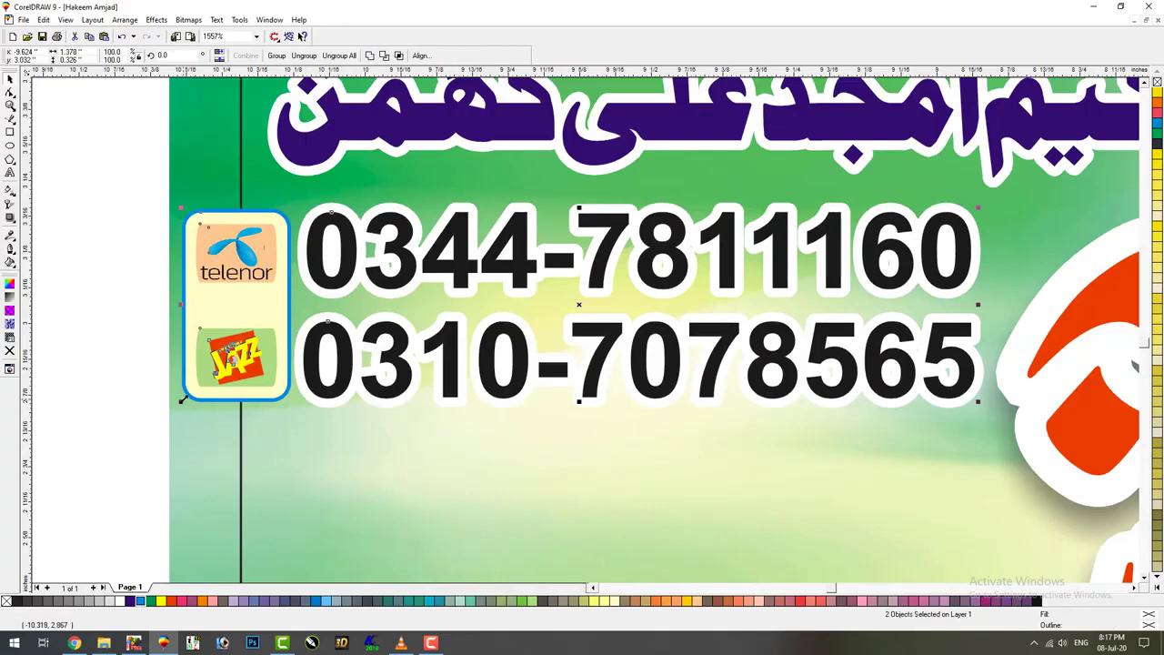
drag(184, 403, 247, 342)
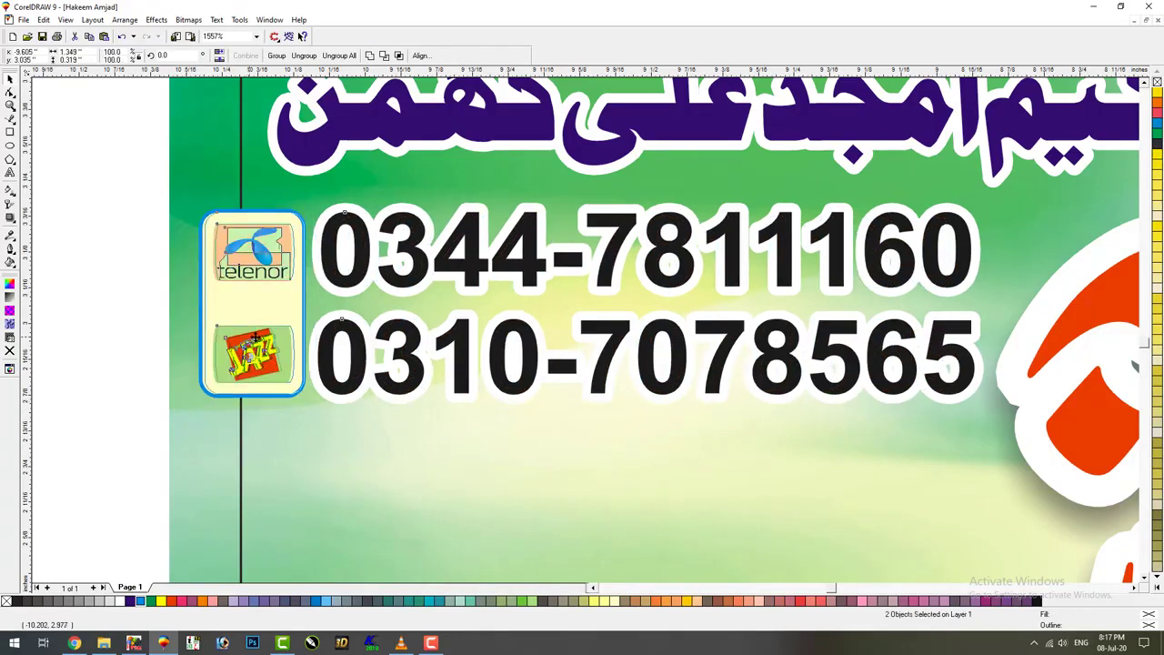
key(Right)
click(148, 322)
key(F4)
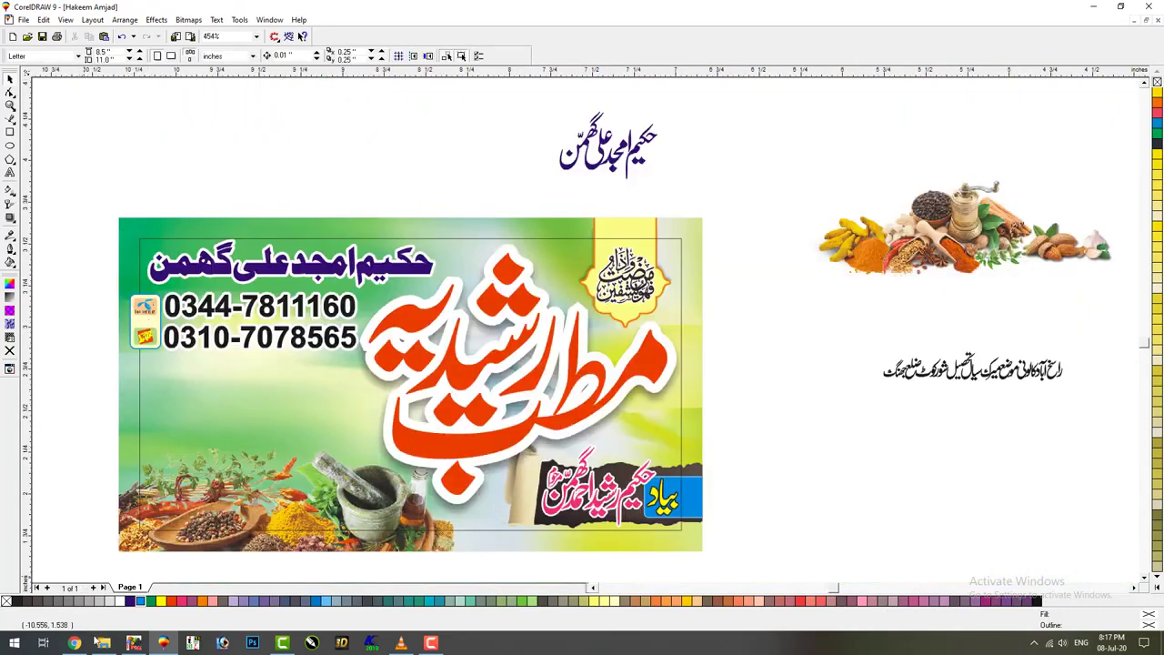
click(100, 644)
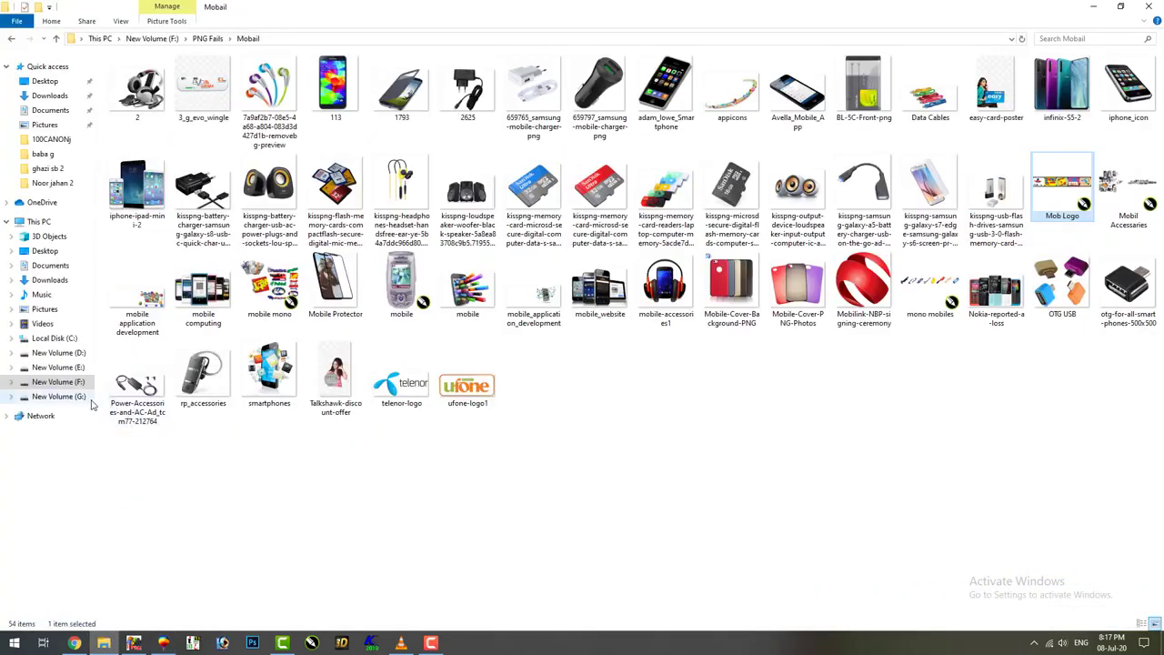
Play the Charkha video from the singer's folder in G:\Qawale in VLC, then return to the banner
click(89, 398)
double_click(635, 146)
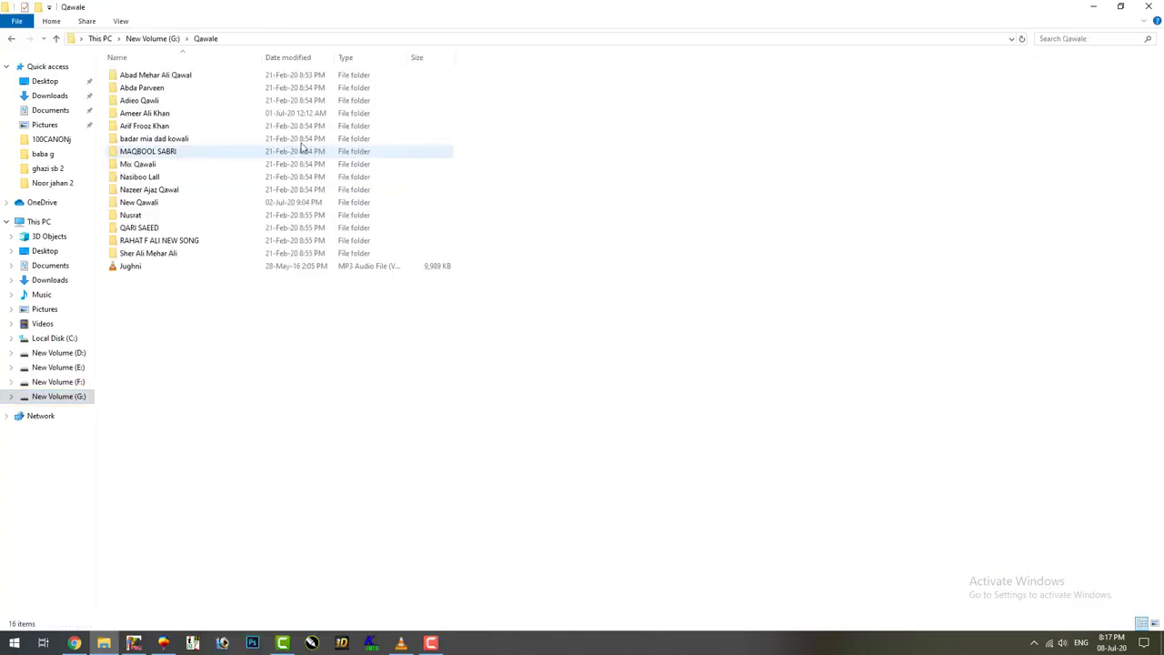
double_click(185, 115)
drag(725, 123, 627, 182)
drag(863, 100, 429, 491)
key(alt+Tab)
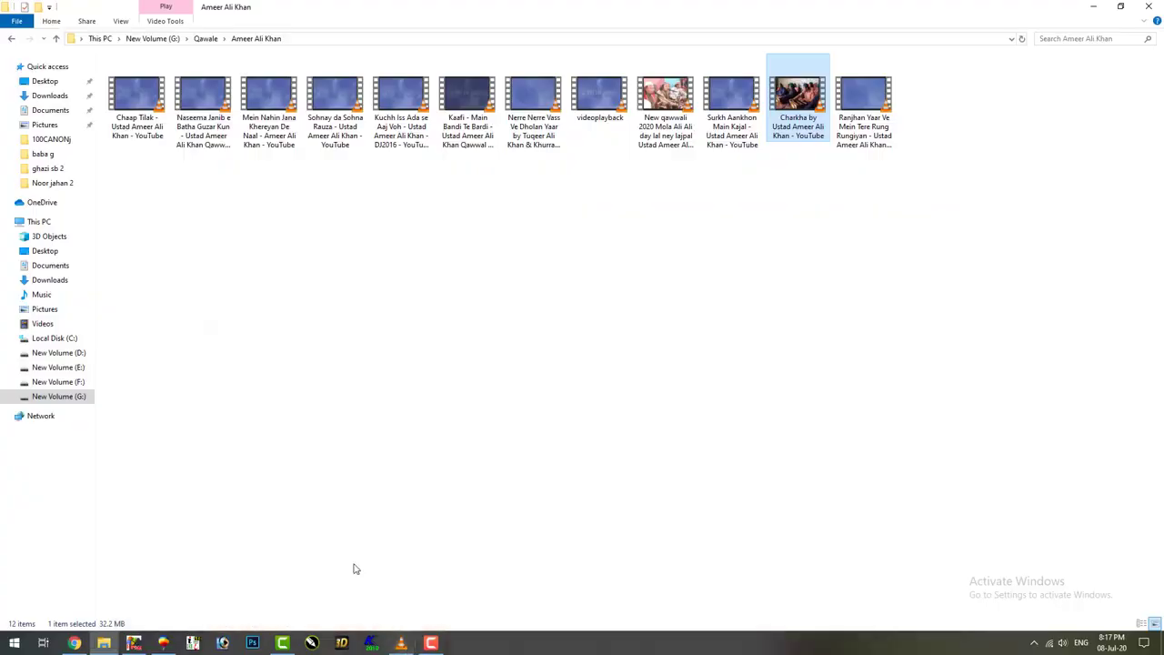
click(162, 643)
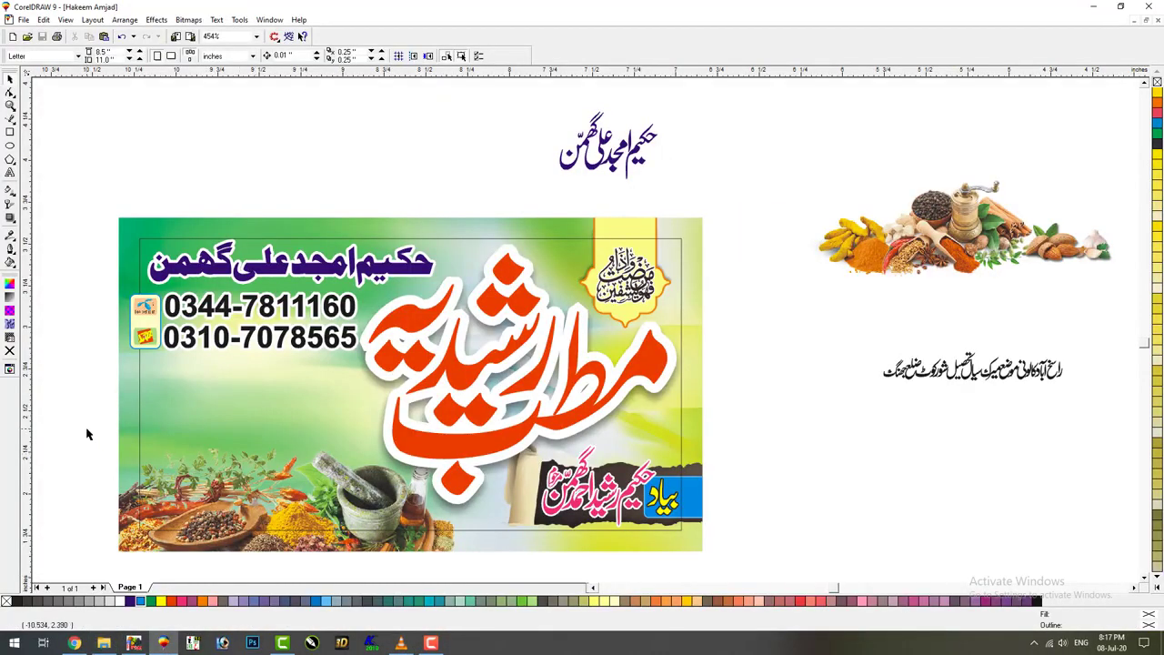
Delete the spare spices image and shift the Urdu address slightly left
scroll(581, 312, up, 1)
click(882, 263)
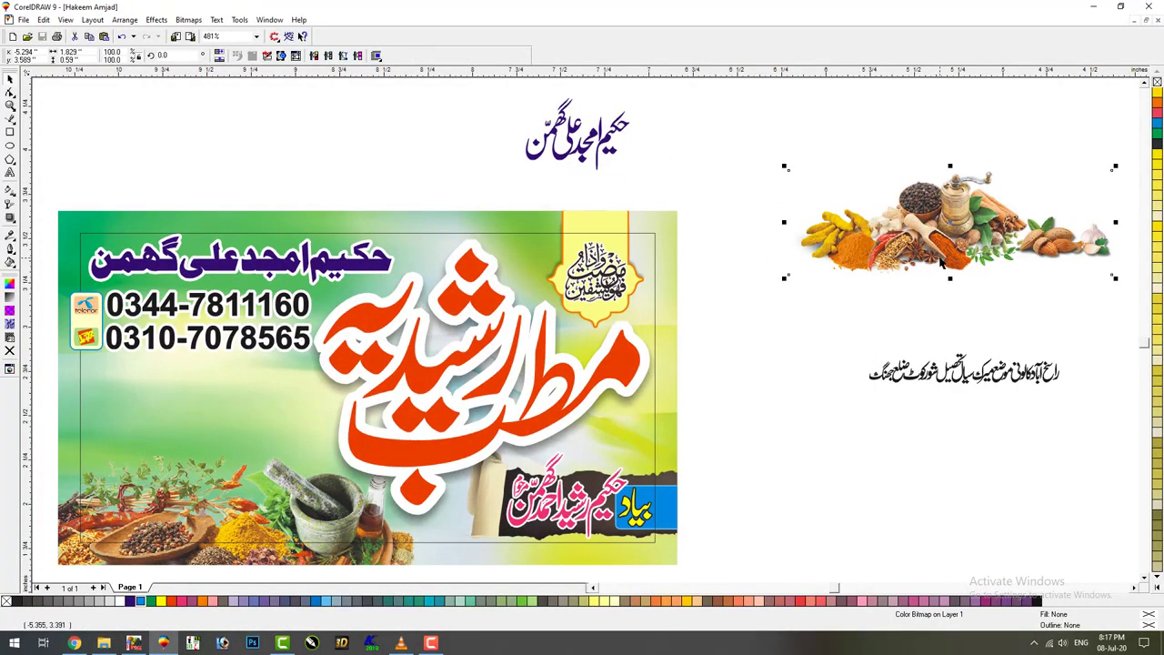
key(Delete)
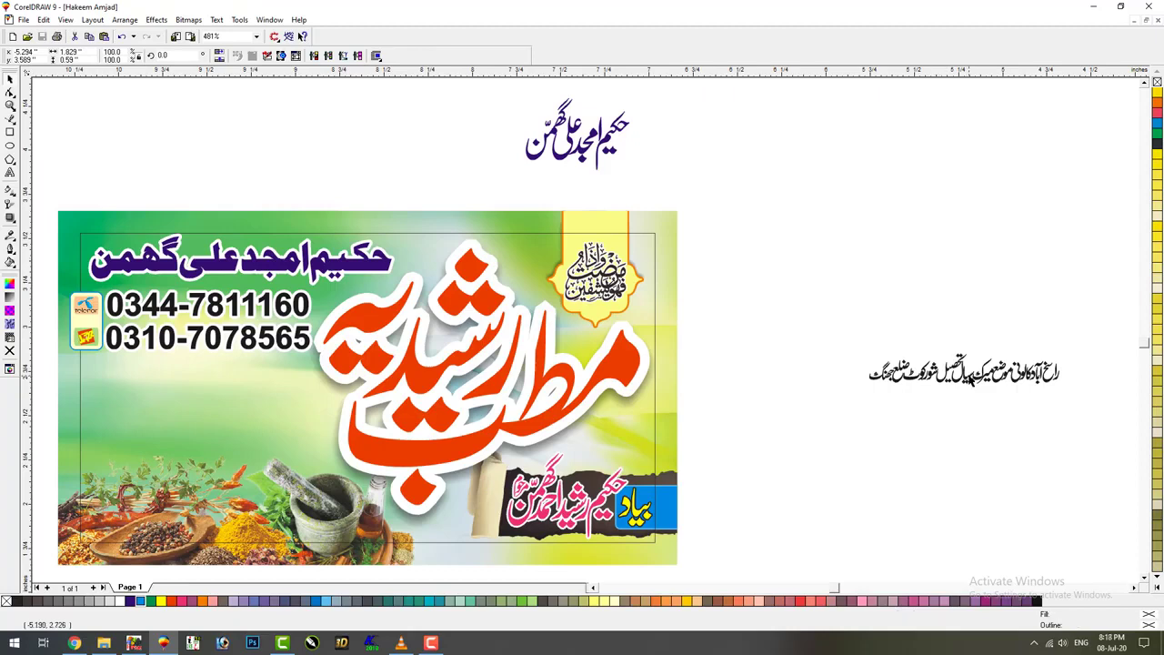
click(969, 381)
drag(970, 380, 821, 370)
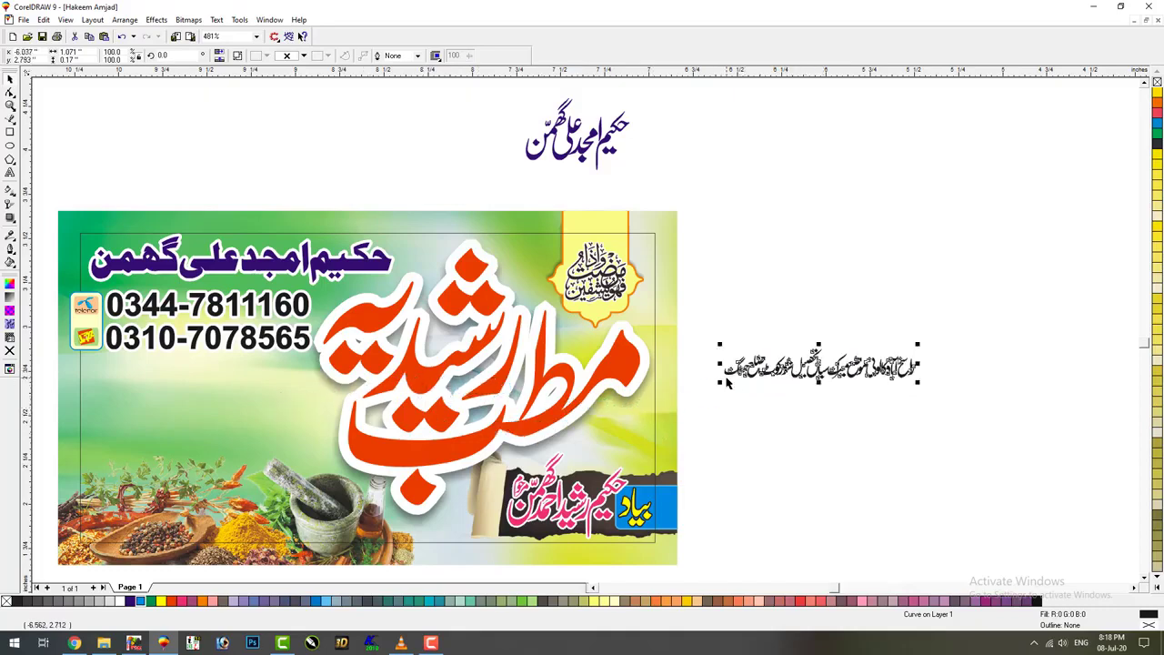
Combine the address's left words and right words into two separate curves
key(F2)
drag(975, 299, 611, 444)
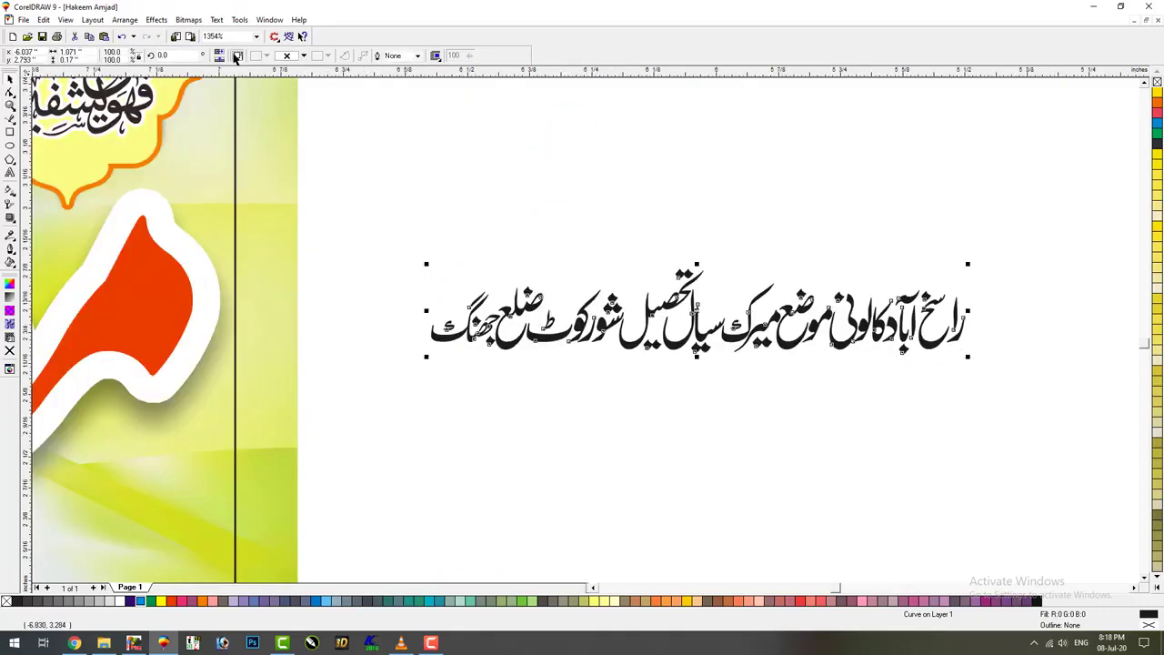
drag(329, 196, 702, 419)
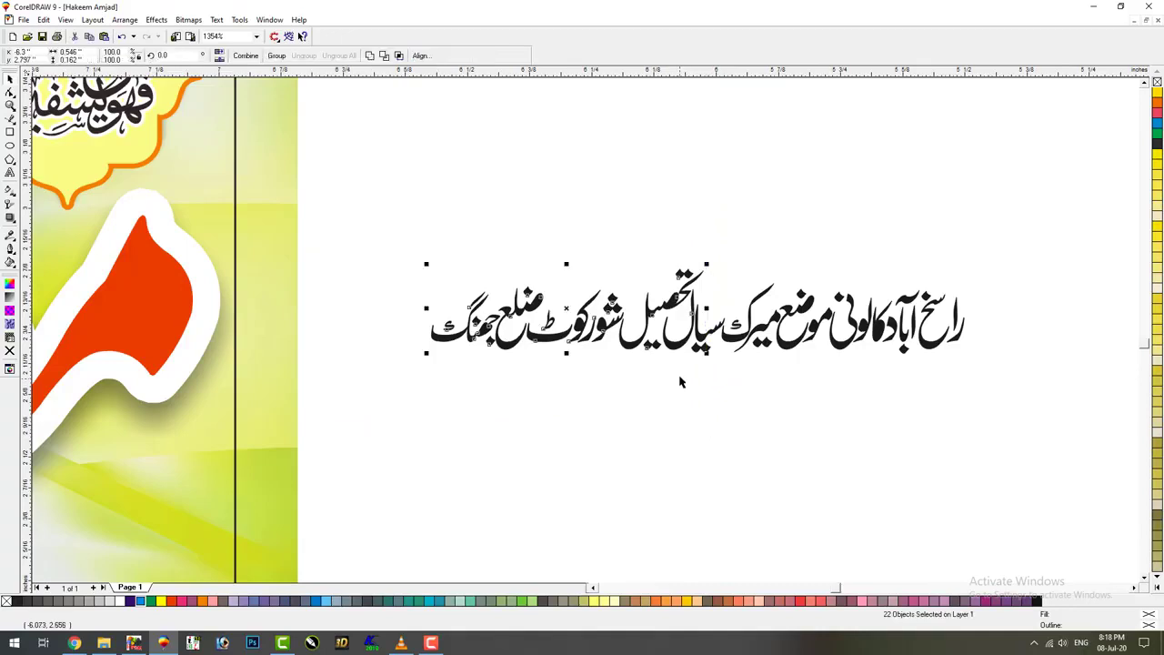
click(245, 56)
drag(494, 148, 1032, 424)
click(246, 56)
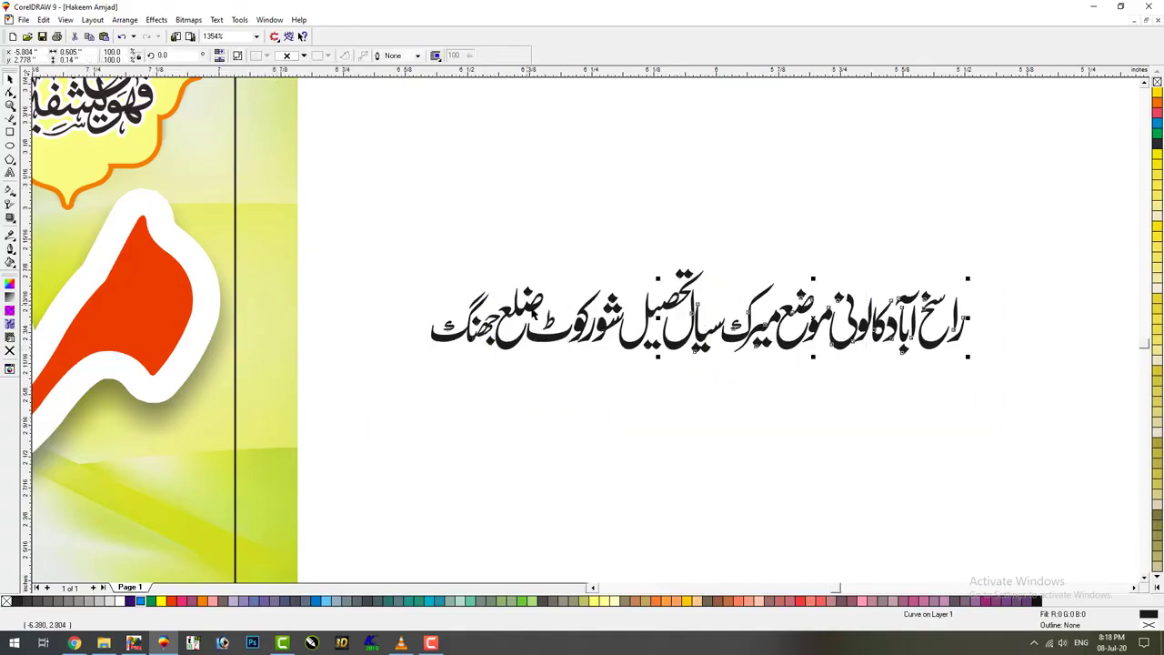
drag(543, 342, 798, 418)
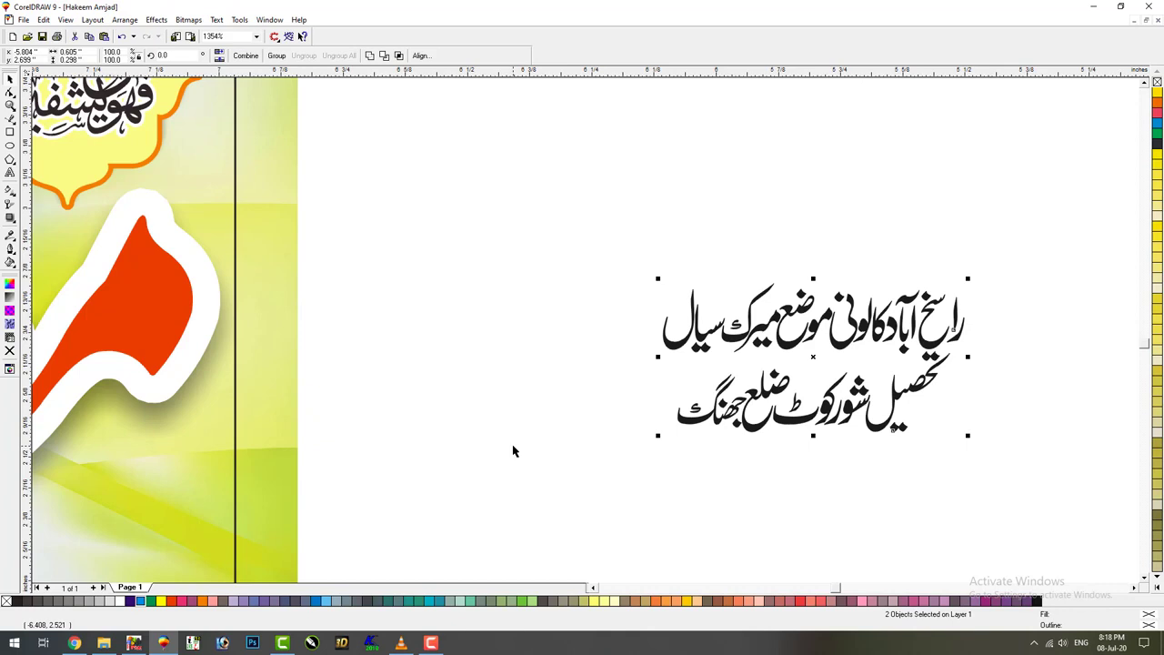
key(ctrl+z)
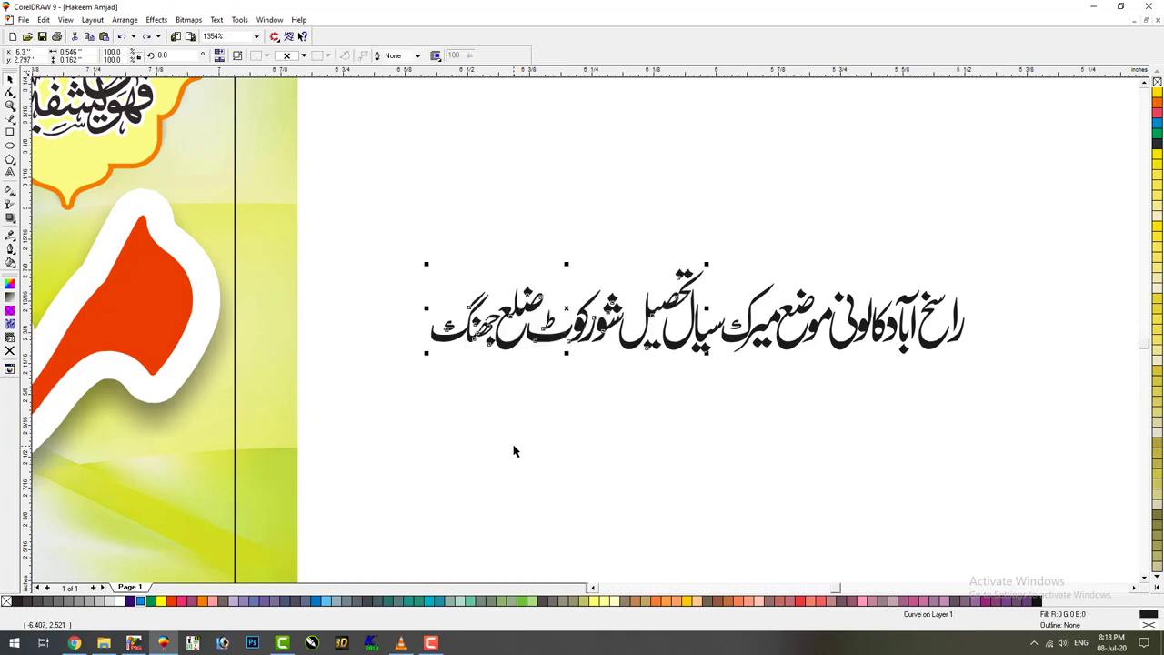
click(437, 428)
Recombine the right part and stack the first half of the address above the rest
drag(389, 416, 733, 193)
drag(552, 184, 1024, 409)
click(246, 56)
drag(843, 353, 558, 284)
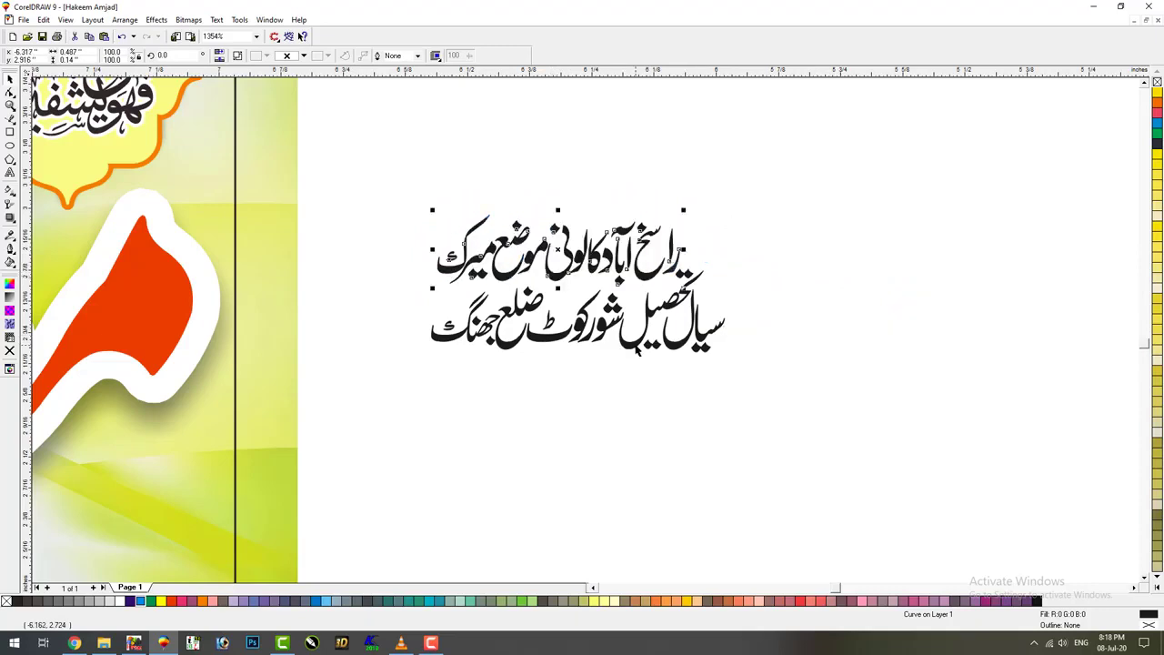
shift+click(637, 350)
click(810, 190)
Break apart the lower address line and move its stray diacritic mark into place
key(F2)
drag(810, 191, 412, 386)
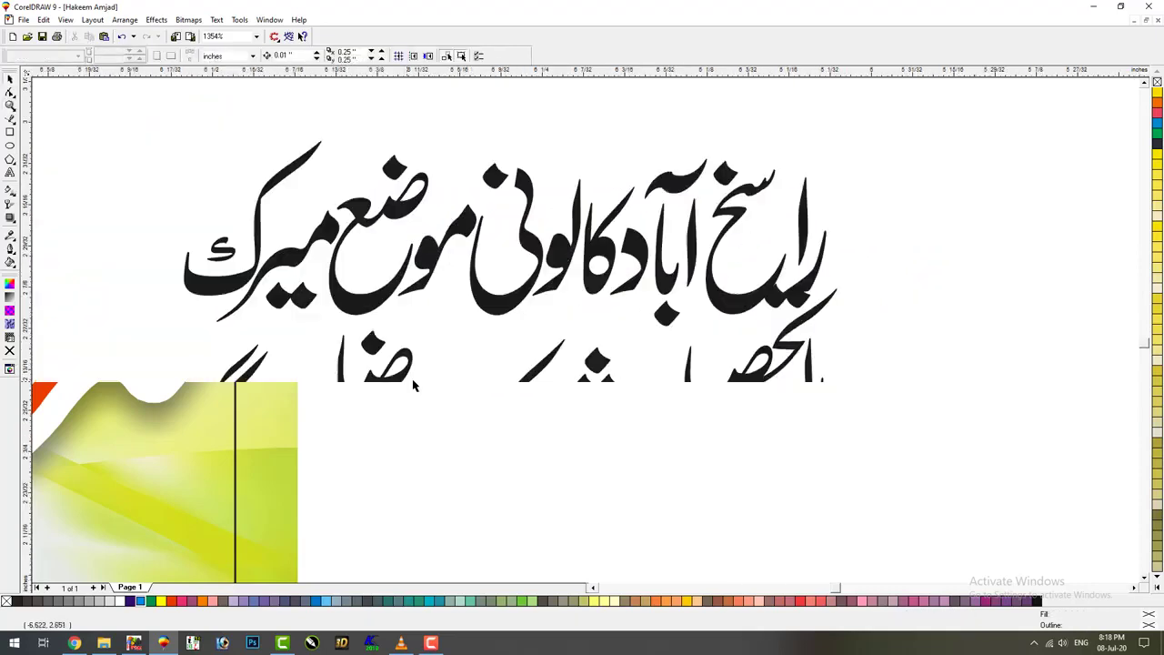
click(802, 311)
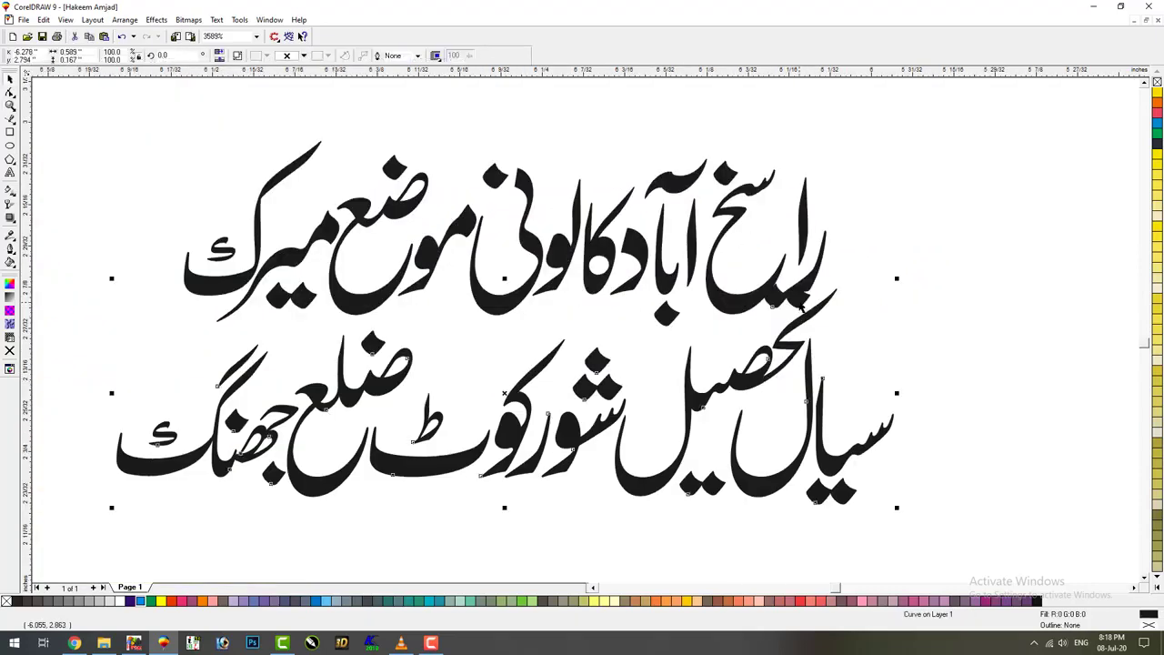
click(239, 56)
click(751, 331)
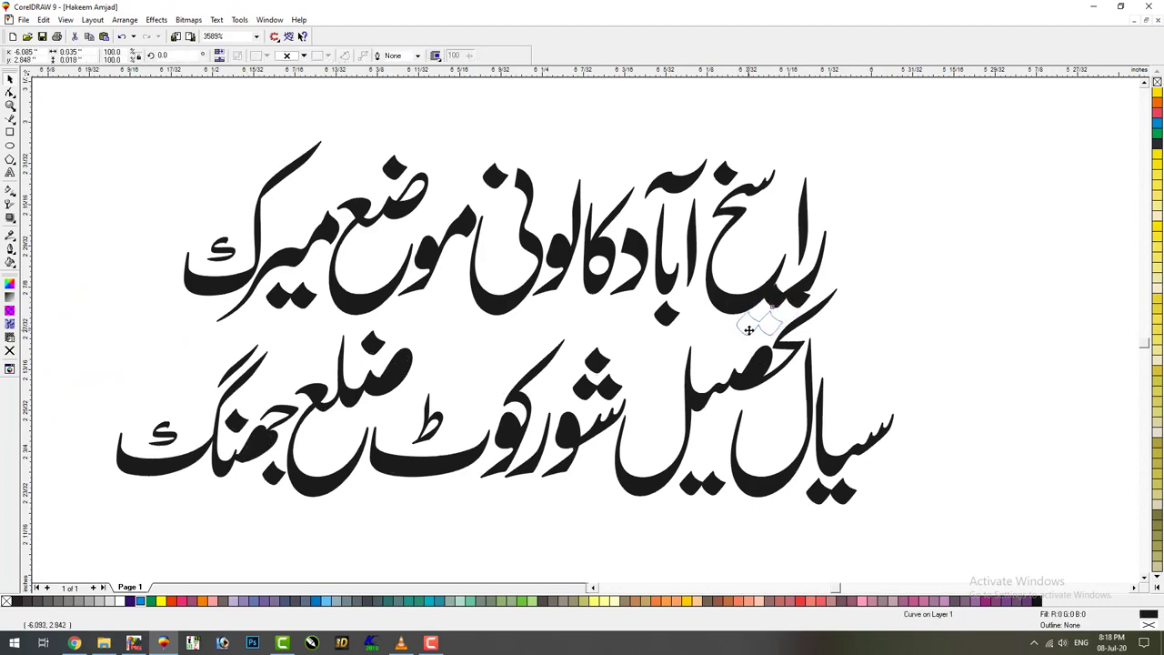
drag(749, 329, 746, 334)
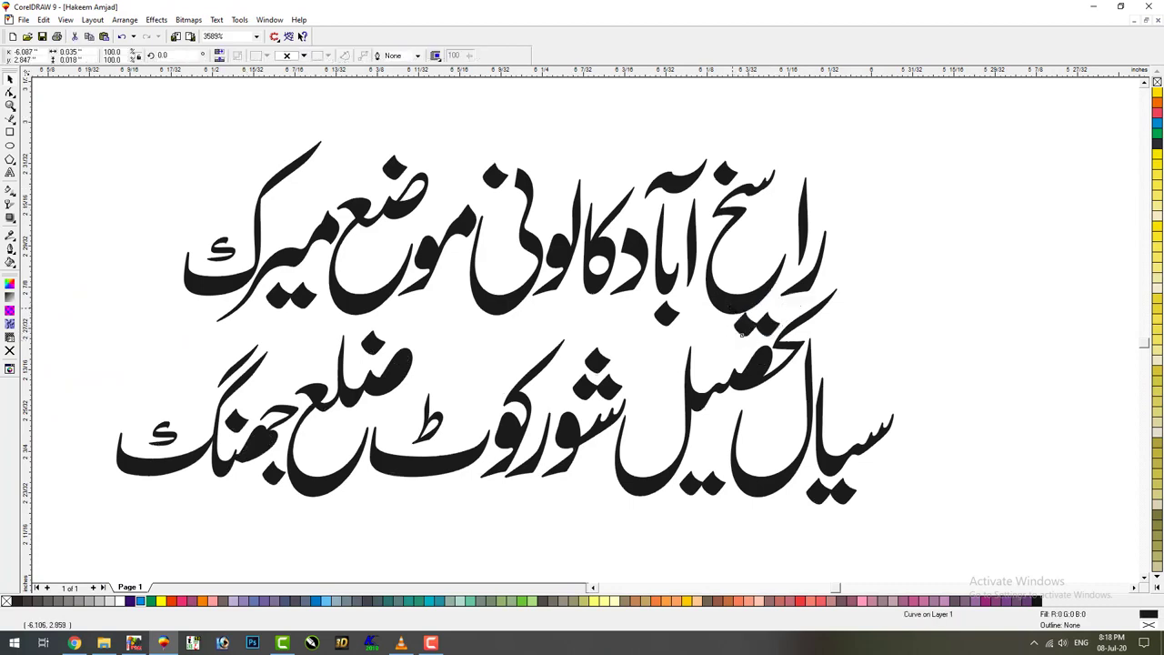
key(Escape)
key(F3)
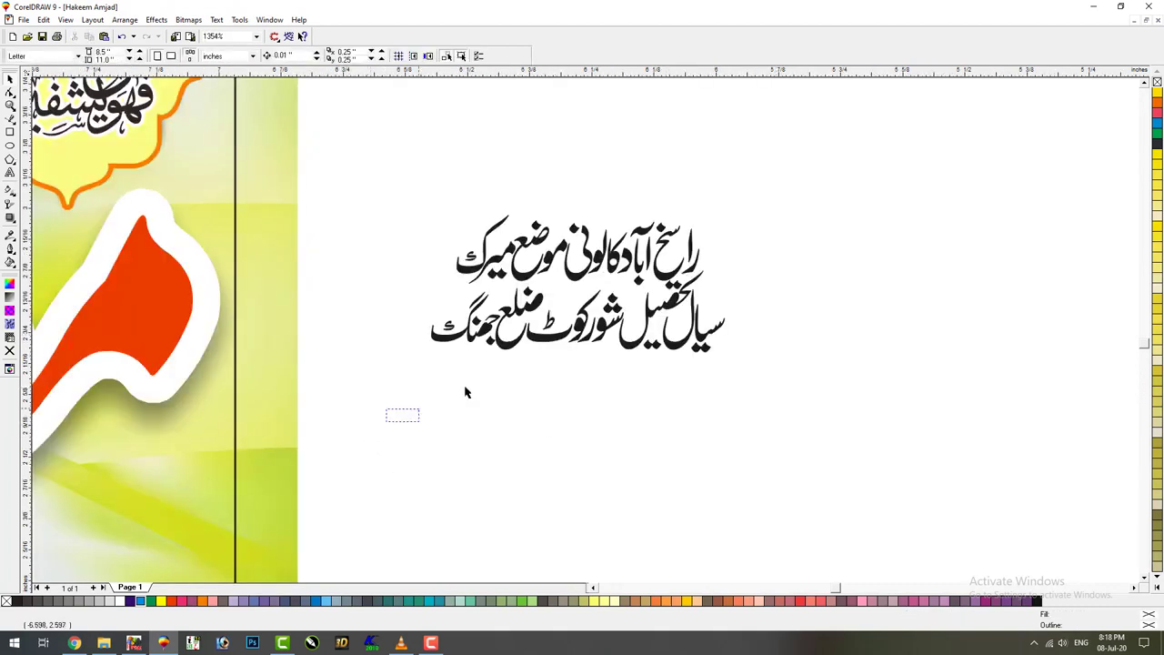
drag(465, 392, 798, 260)
drag(345, 123, 822, 415)
key(Escape)
drag(806, 172, 390, 403)
key(F3)
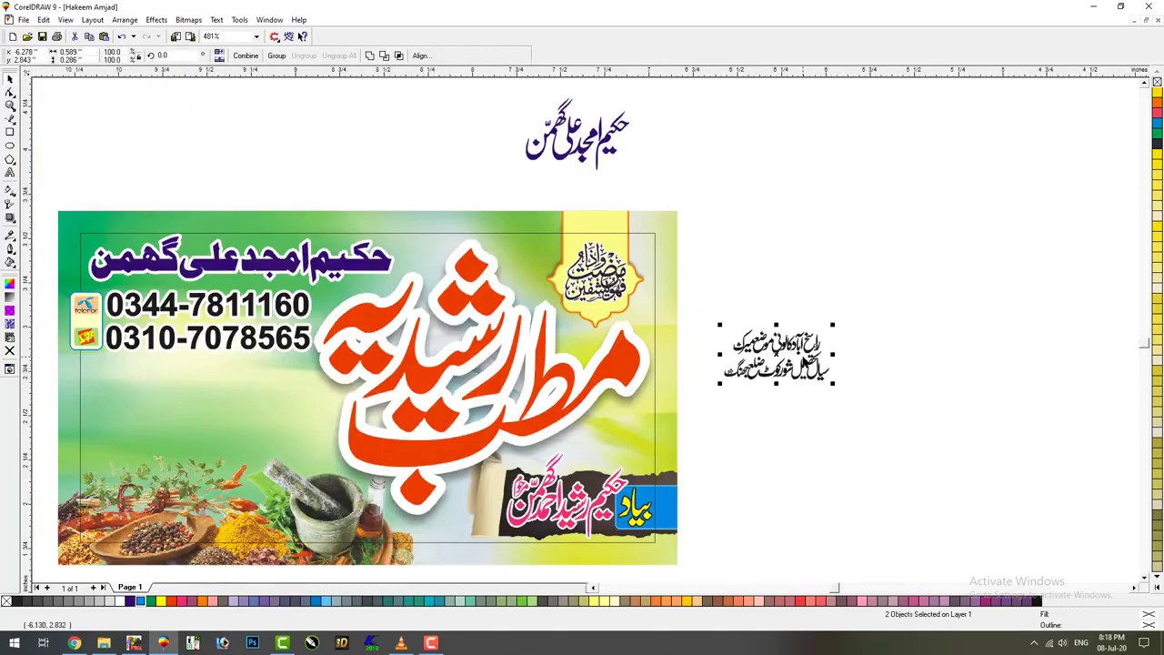
Move the address below the phone numbers, enlarge and combine it, and fill it magenta
drag(776, 353, 191, 415)
drag(245, 389, 294, 361)
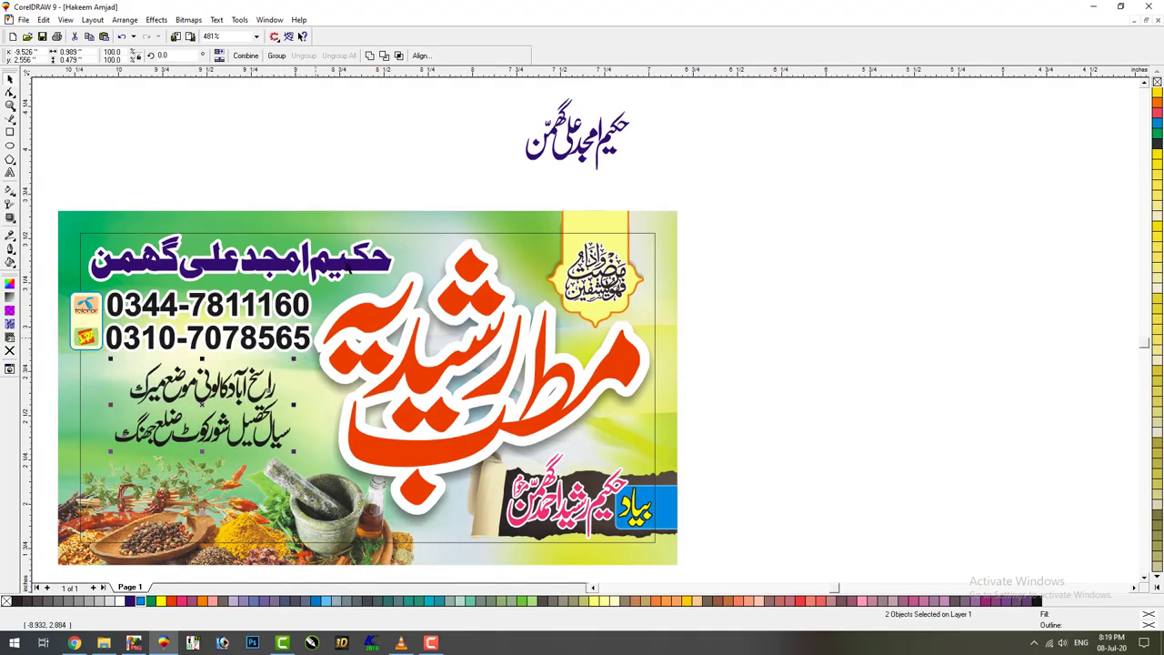
click(321, 325)
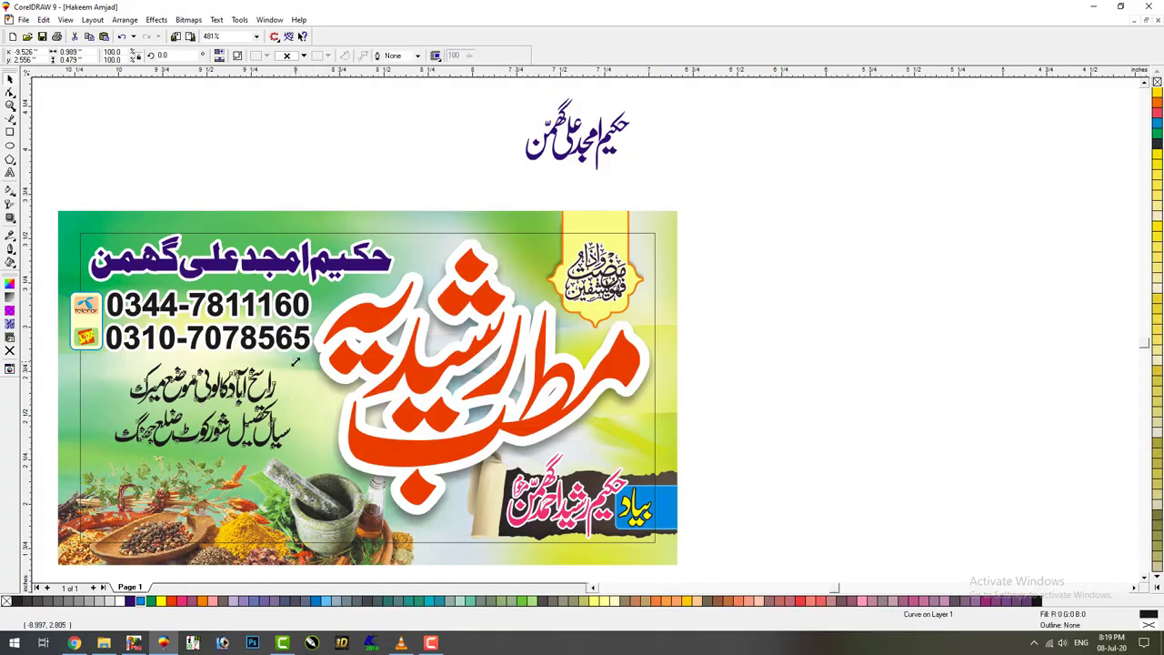
drag(296, 361, 301, 363)
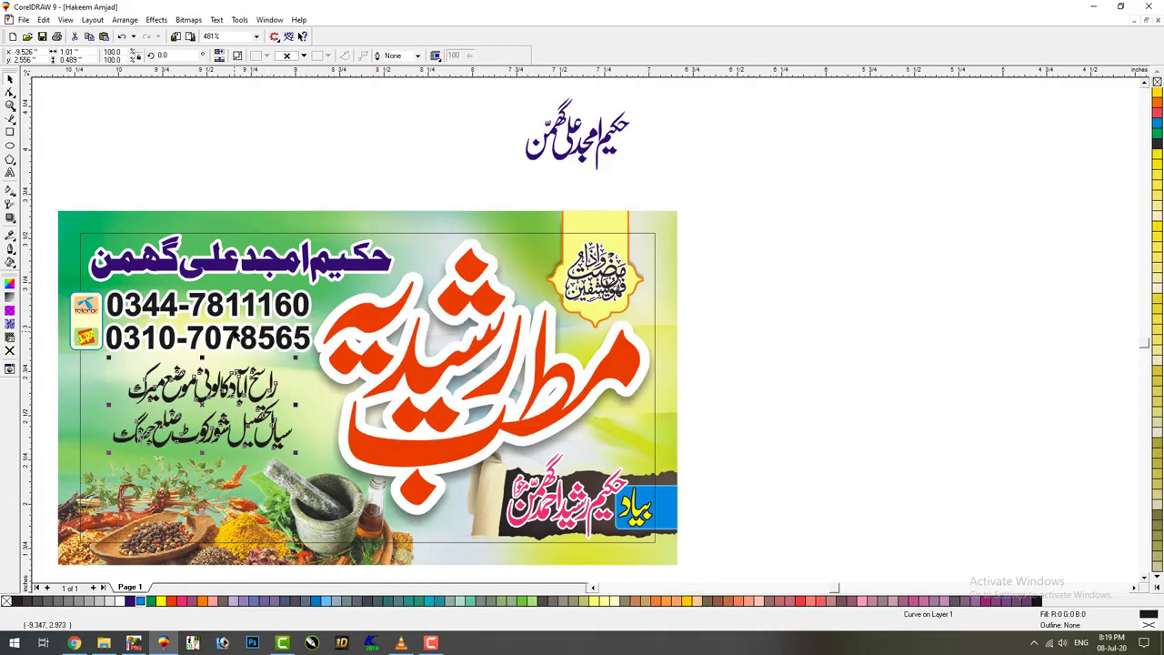
key(ctrl+z)
key(ctrl+z)
key(ctrl+shift+z)
key(ctrl+shift+z)
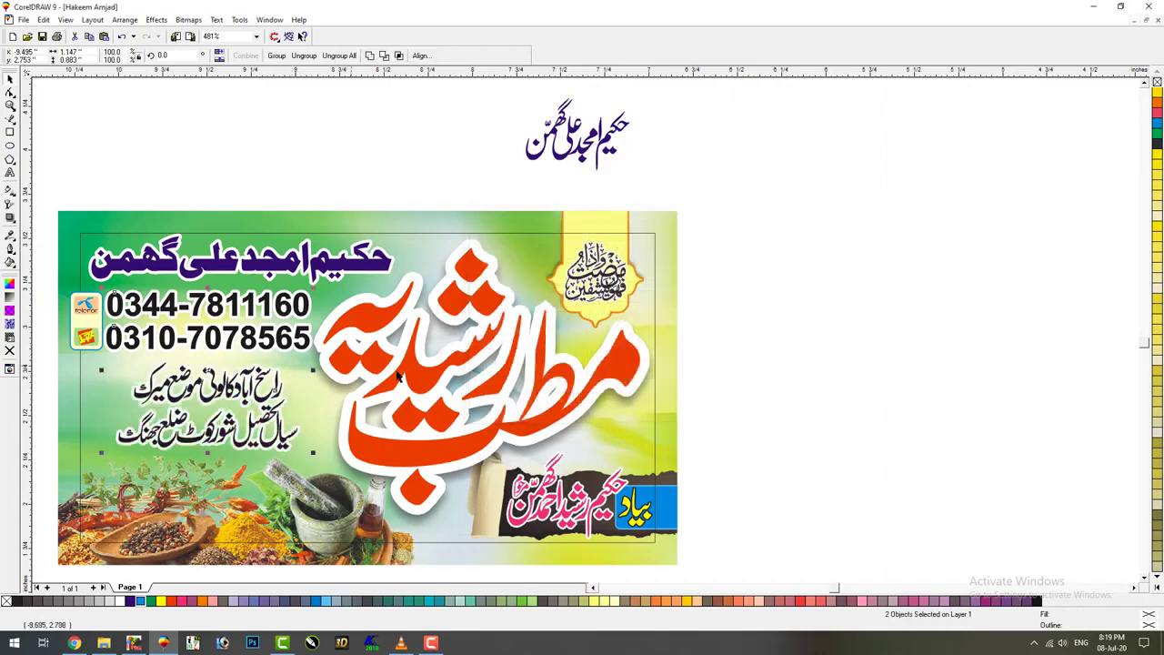
click(988, 602)
key(Escape)
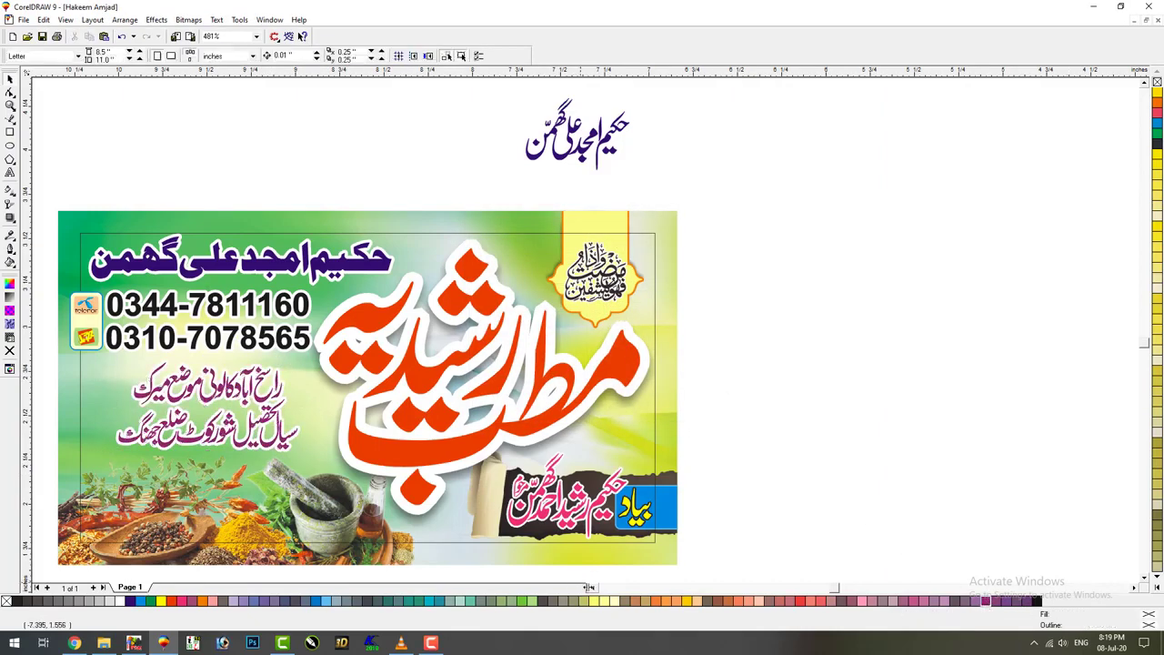
Move the address left of the banner and add a drop shadow with opacity 100, feathering 4
scroll(636, 519, left, 5)
drag(687, 453, 355, 448)
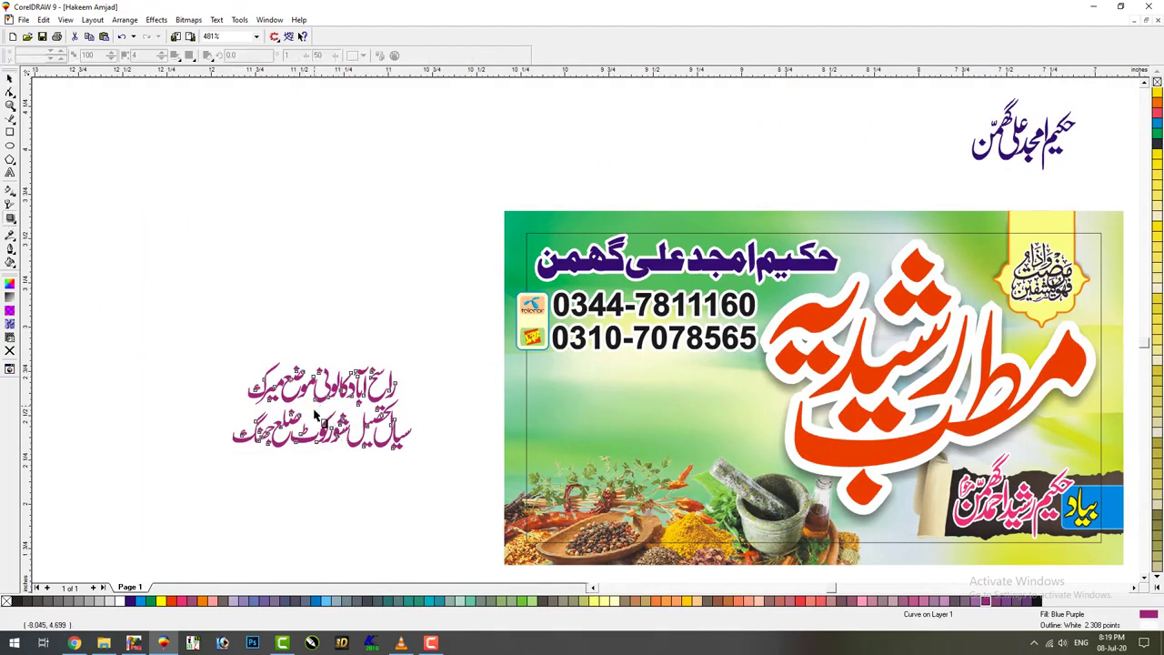
drag(316, 416, 314, 409)
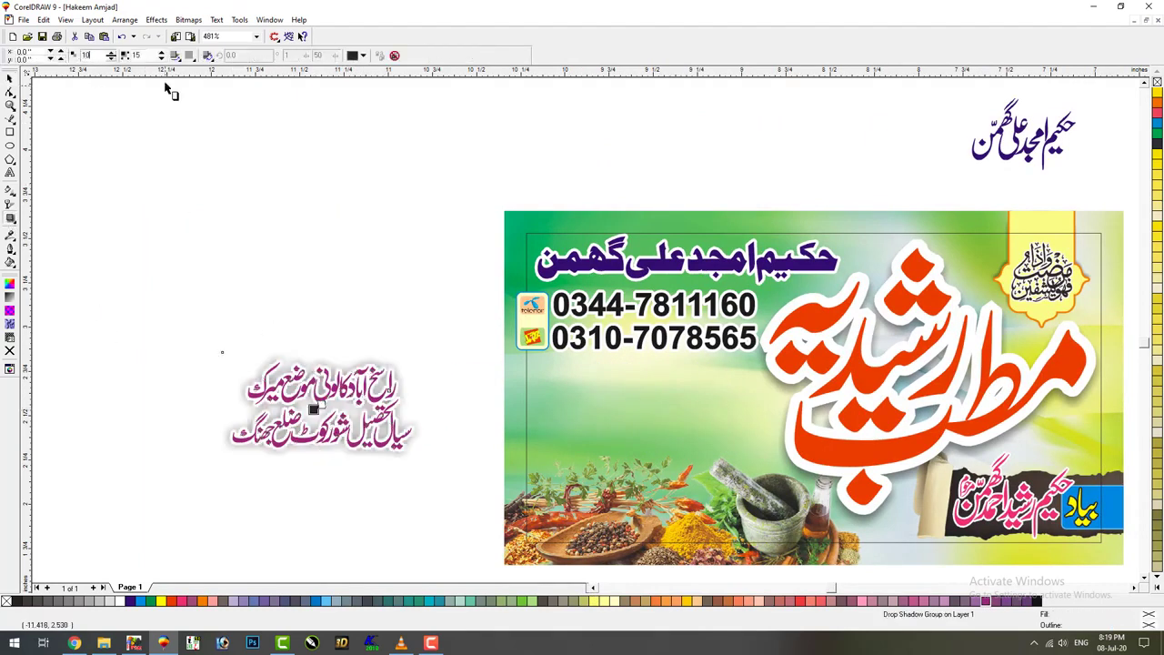
text(100)
key(Tab)
text(4)
click(175, 55)
click(9, 79)
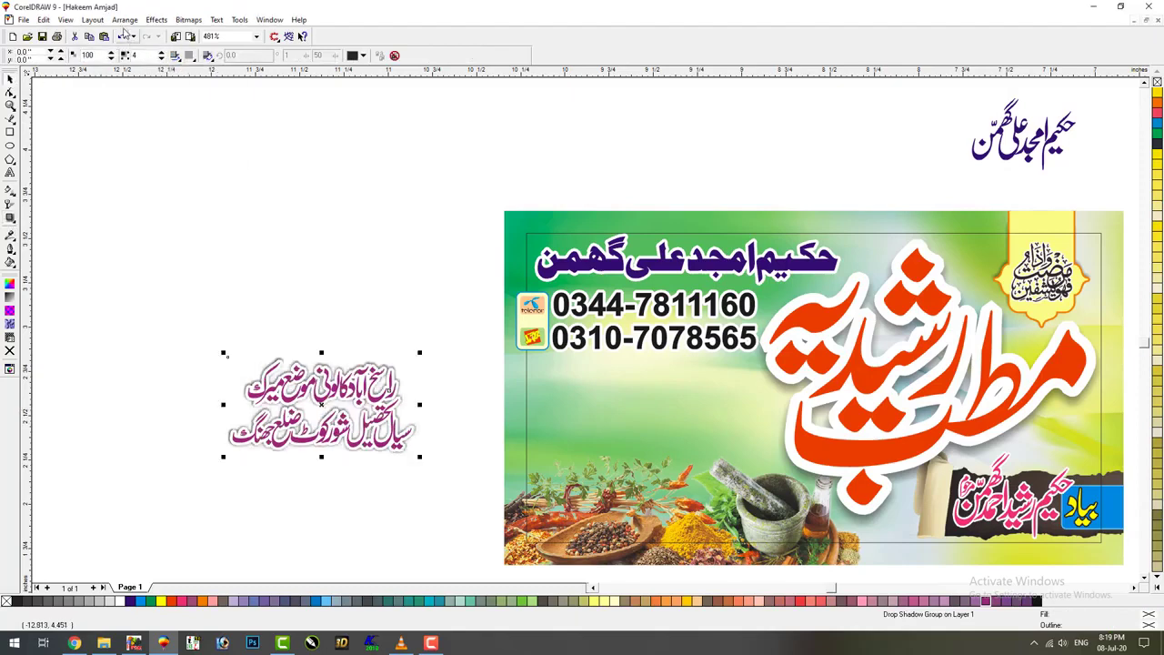
Separate the drop shadow from the address text and apply uniform transparency
click(124, 19)
click(137, 235)
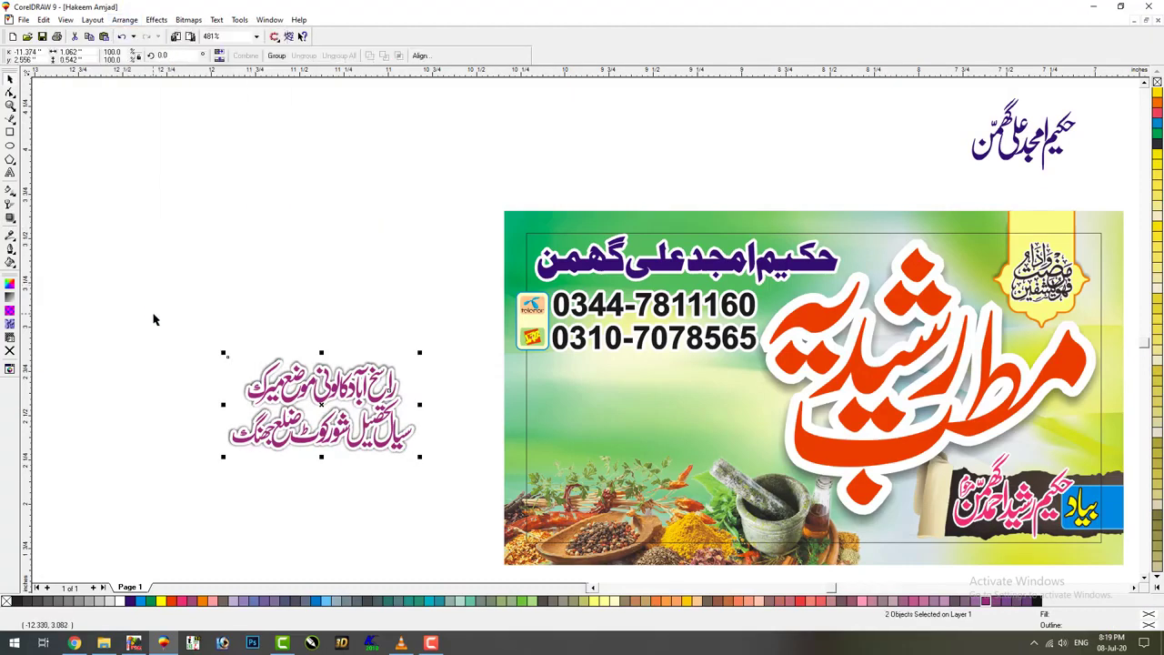
click(11, 216)
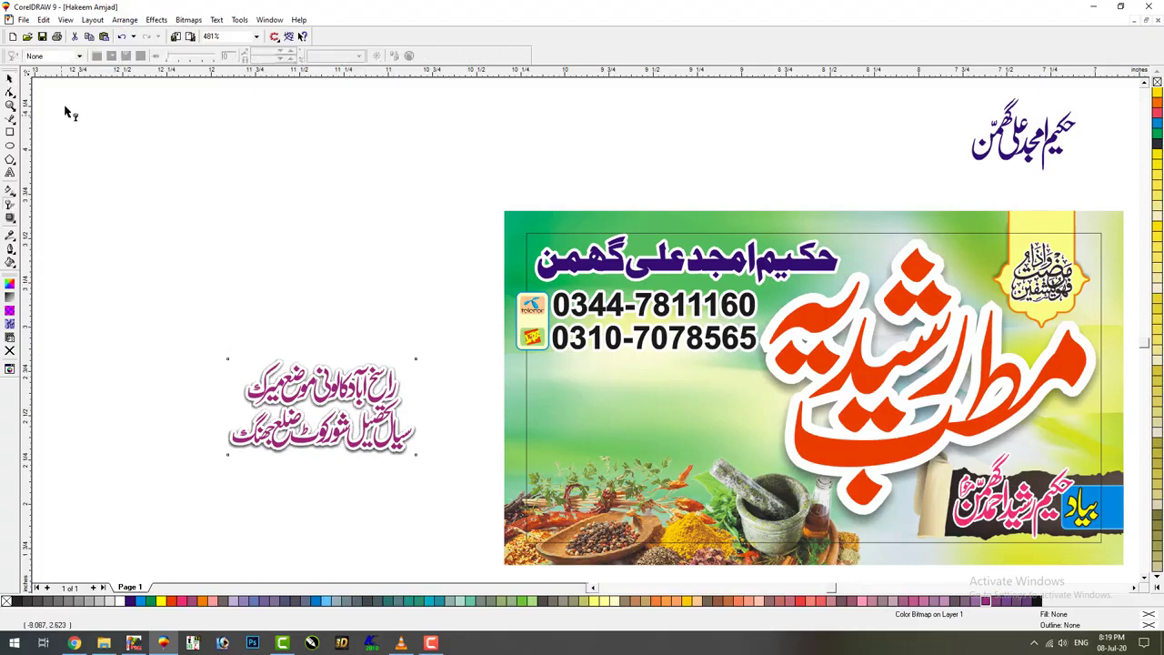
click(70, 56)
click(66, 81)
key(space)
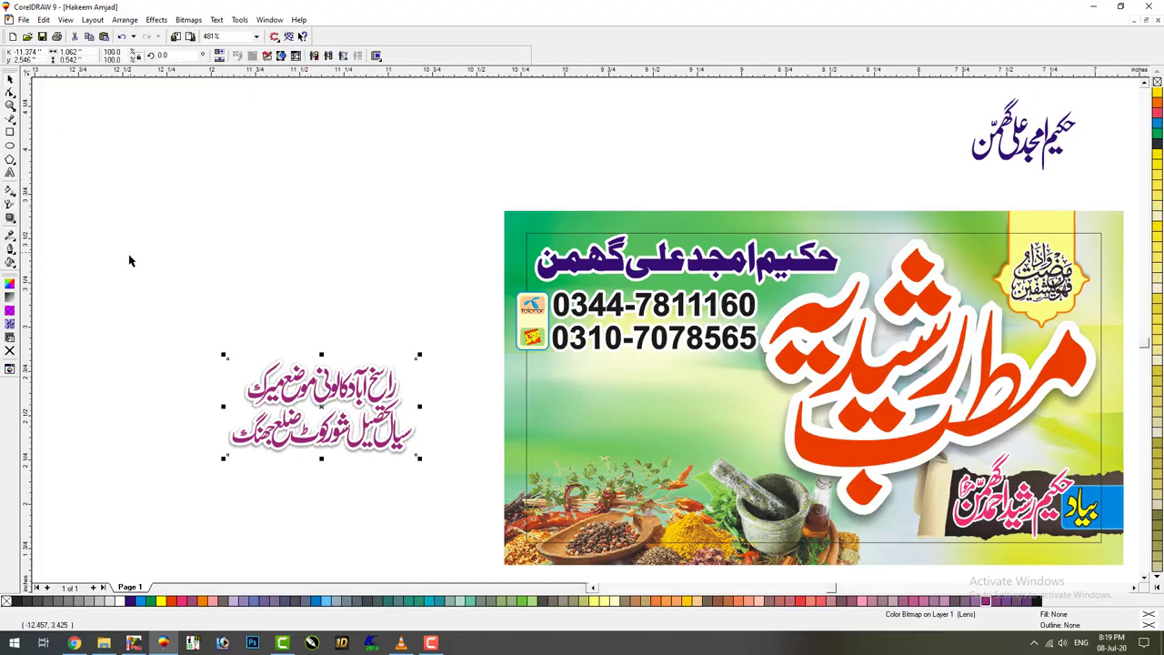
Place the address on the banner below the phone numbers and group it with its shadow
drag(128, 273, 712, 460)
click(278, 56)
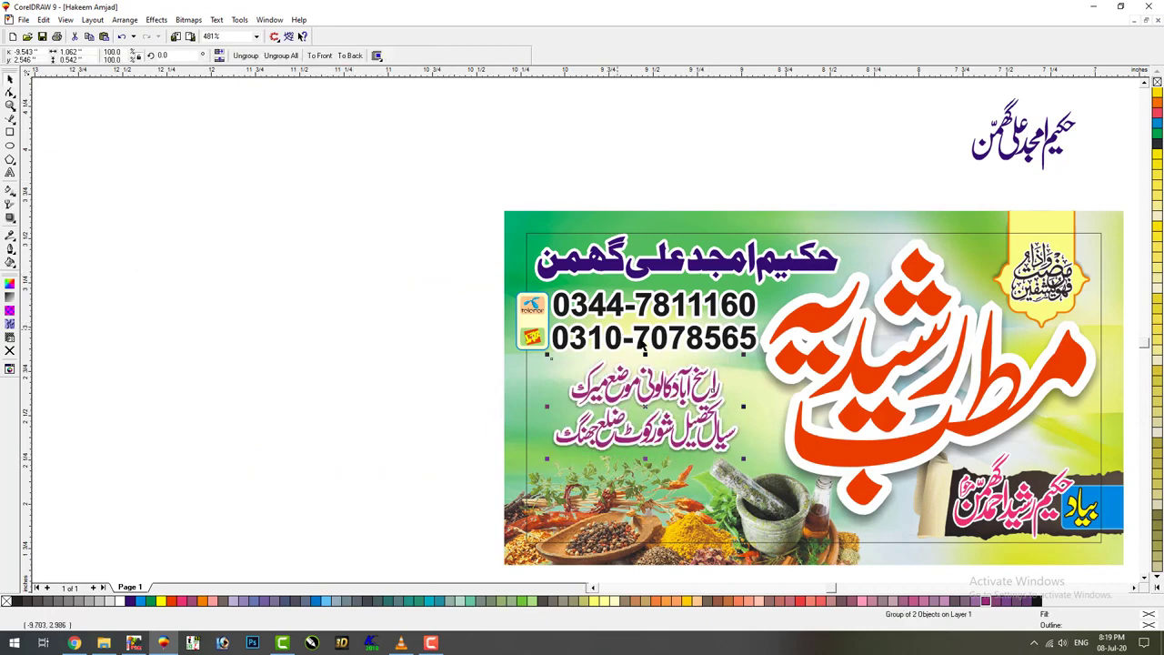
key(ctrl+z)
key(Up)
key(Up)
key(Up)
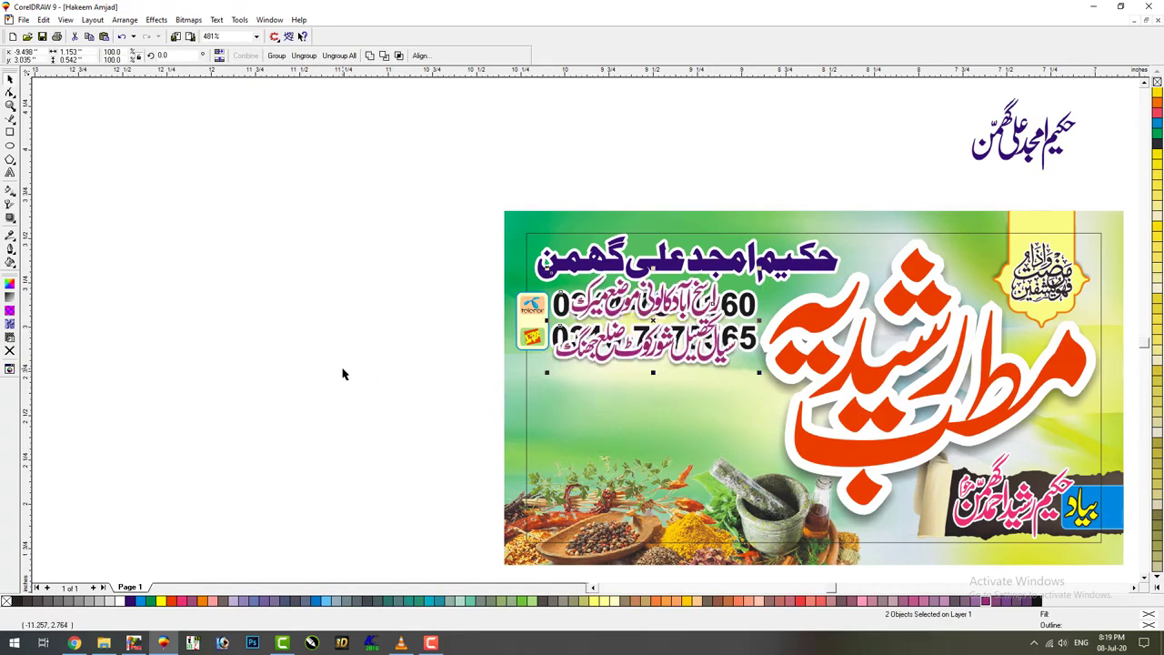
key(ctrl+z)
key(ctrl+g)
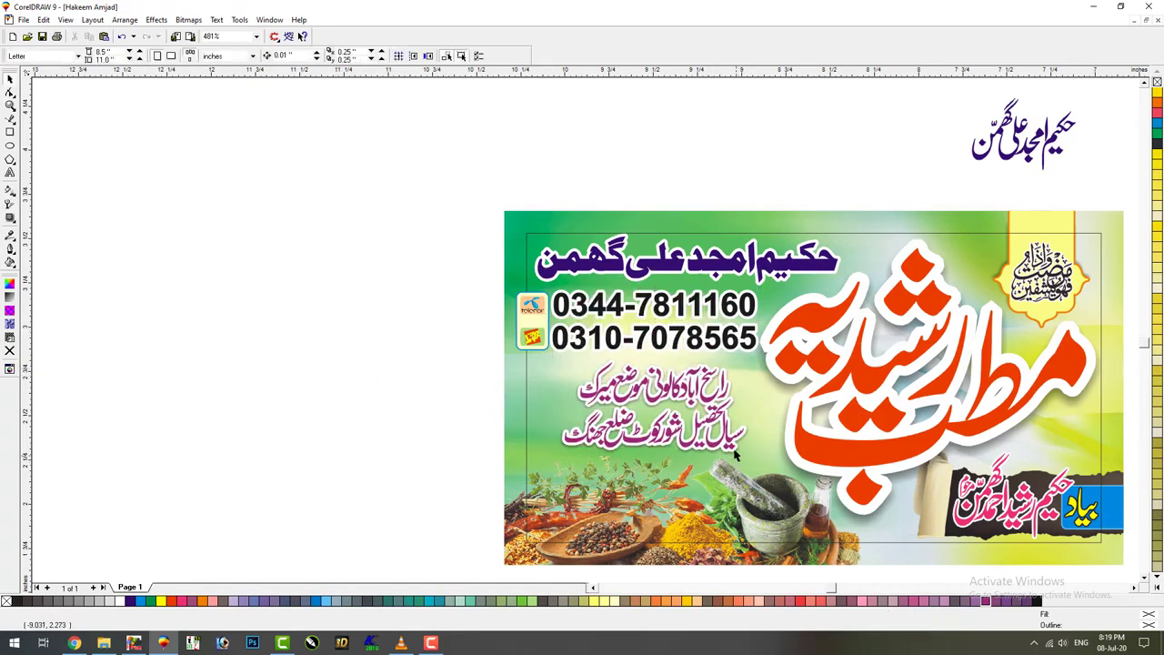
click(342, 454)
click(513, 453)
click(423, 458)
Delete the spare Urdu name above the banner, review the layout, and bring up File Explorer
click(1012, 168)
key(Delete)
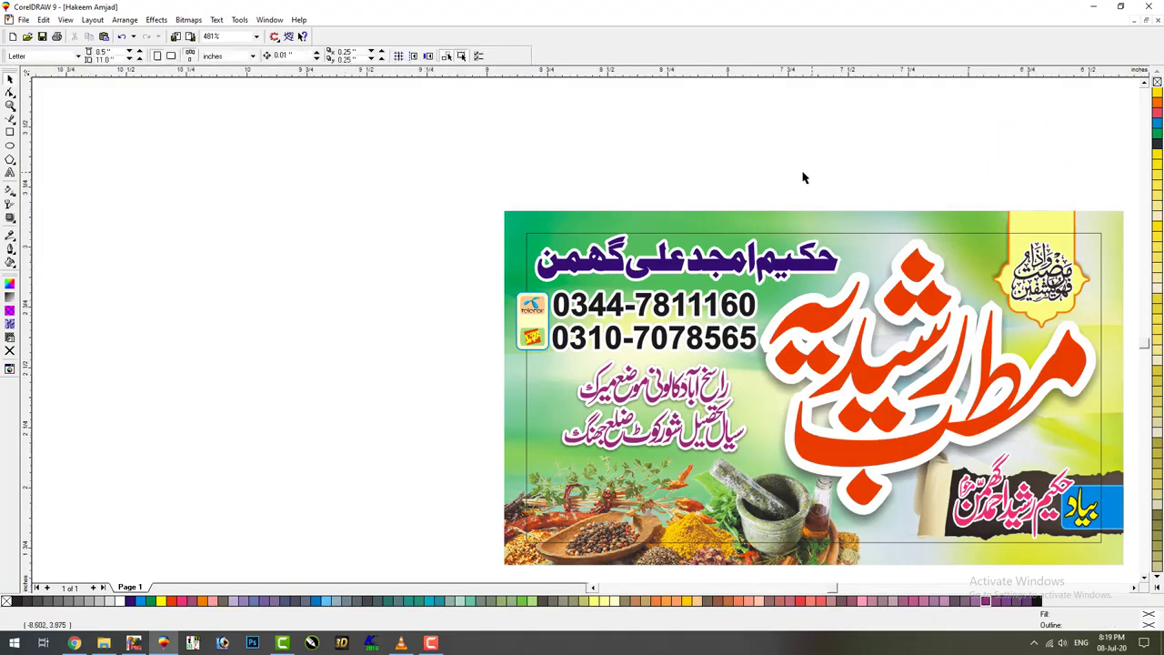
key(F4)
click(451, 272)
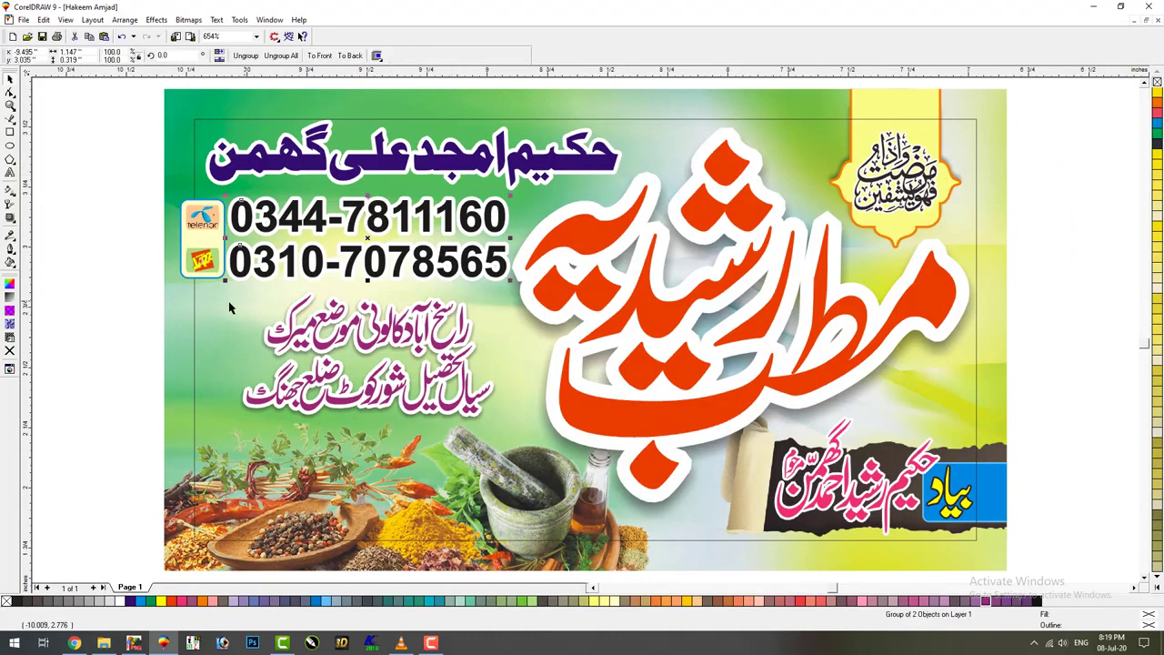
click(131, 310)
click(320, 357)
click(153, 369)
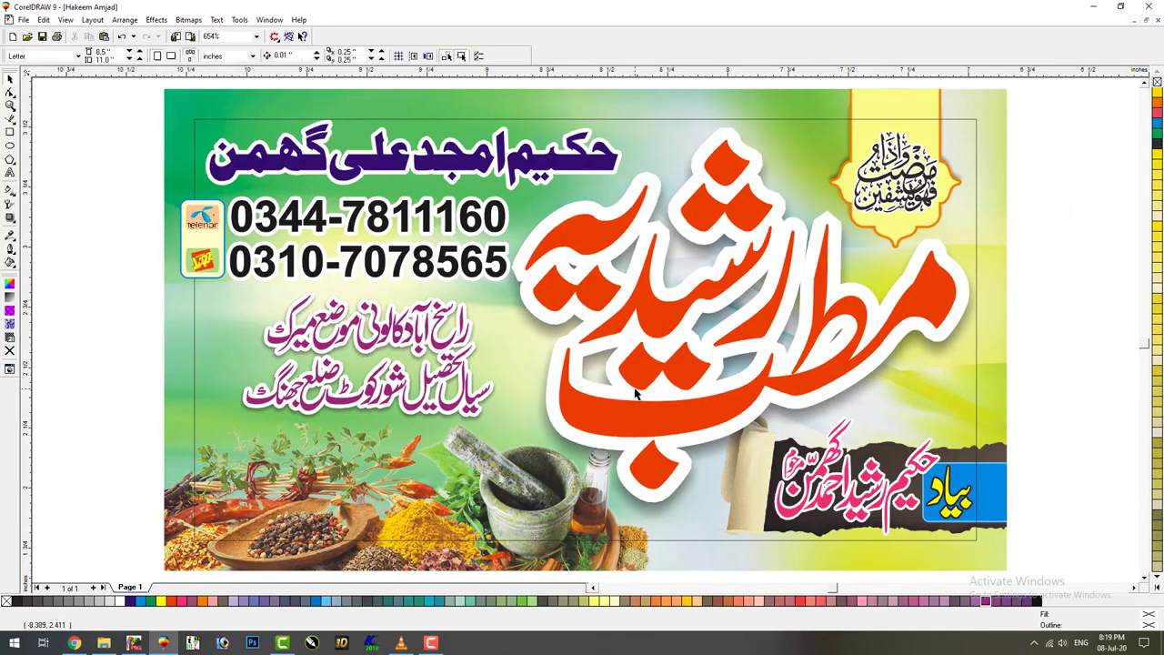
key(F3)
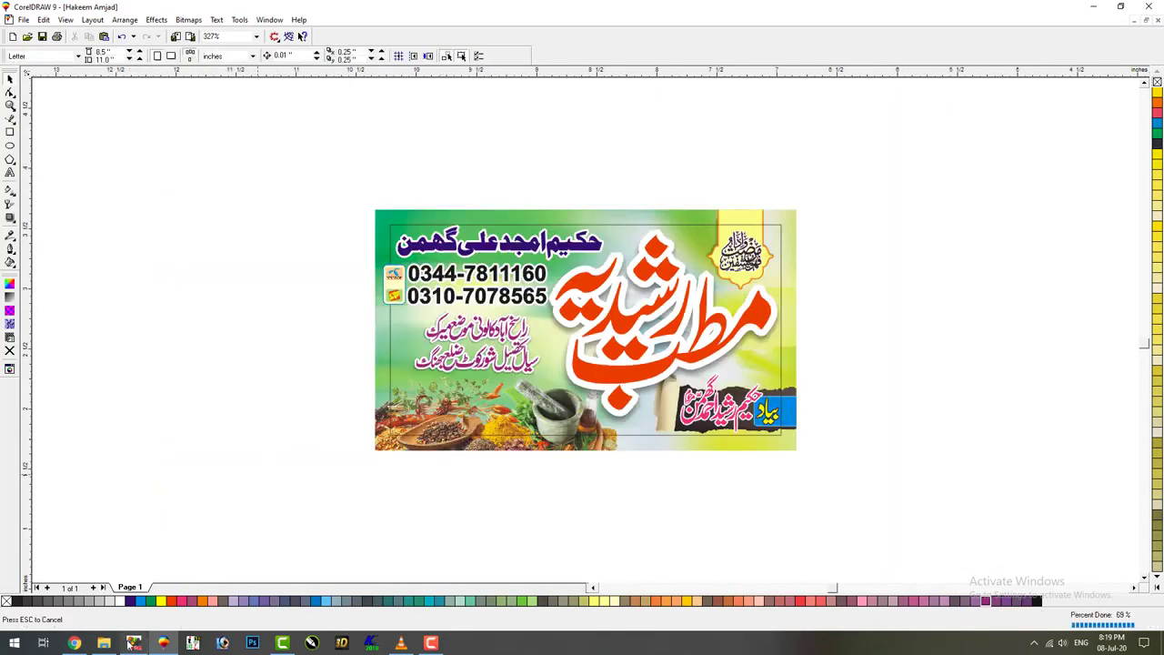
click(104, 643)
Browse to the New Volume (F:) > PNG Fails > Medical Sator folder
click(64, 382)
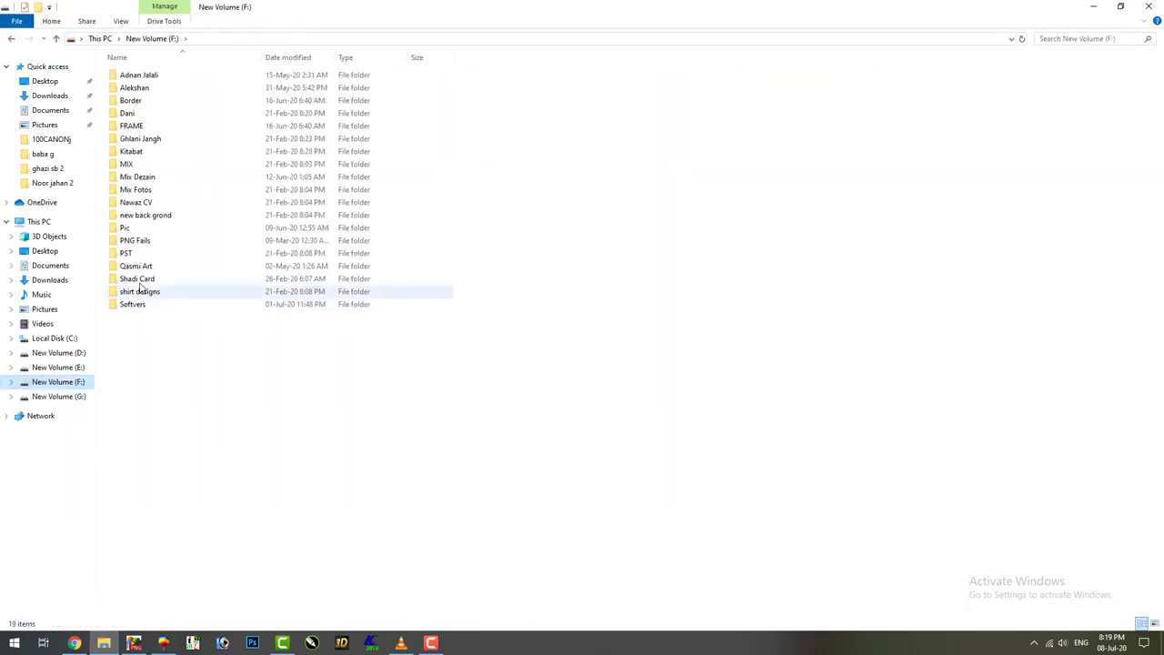
double_click(146, 241)
click(165, 393)
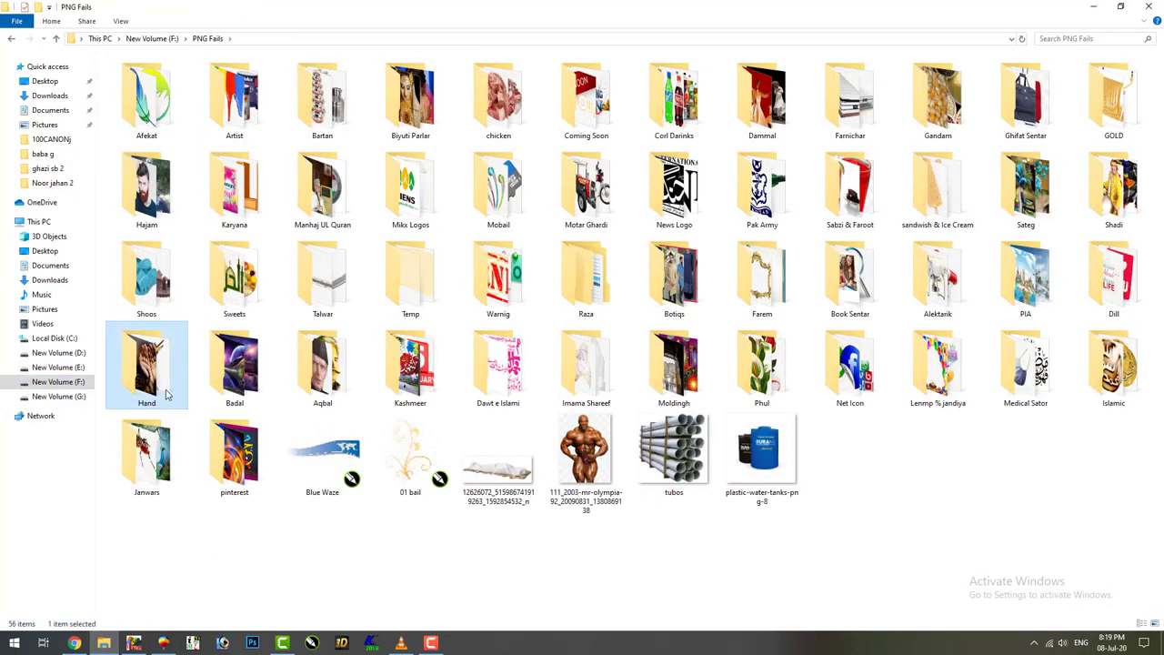
key(m)
key(m)
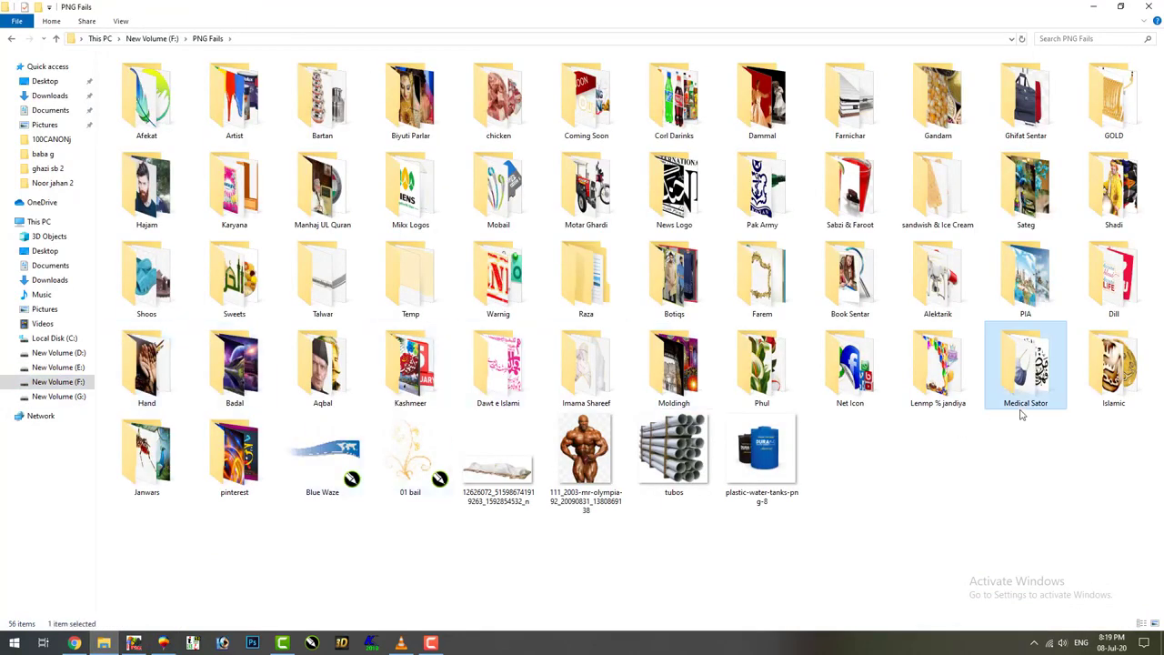
double_click(1027, 393)
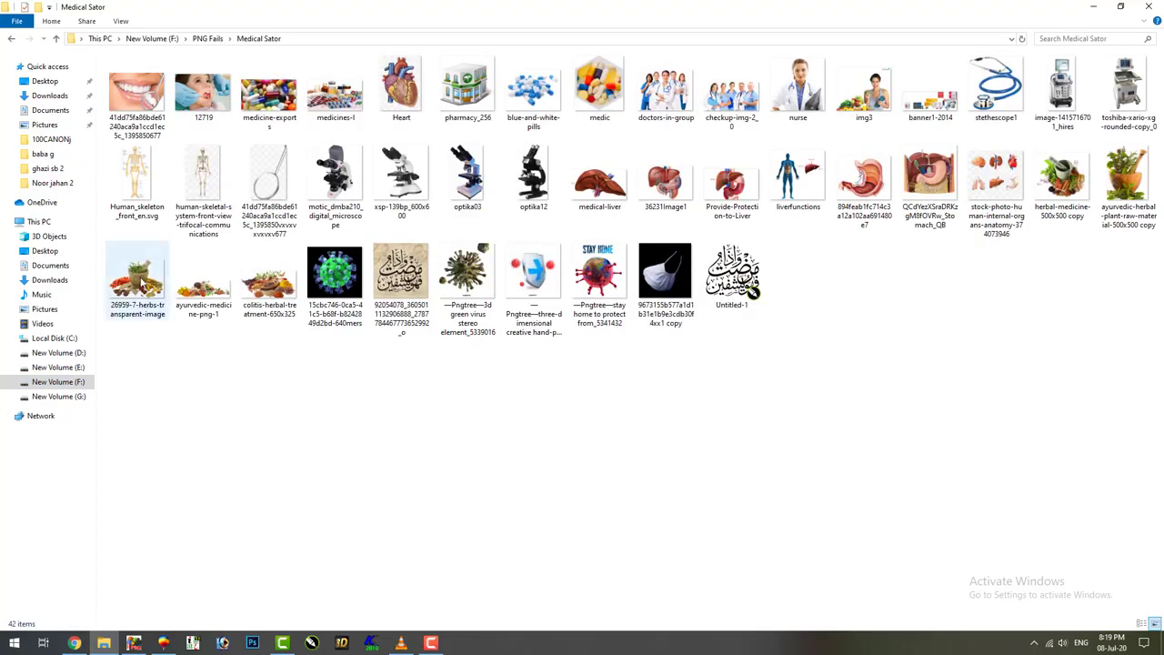
Drag the ayurvedic herbal image into the banner document, replacing an oversized herbs image
drag(141, 284, 234, 453)
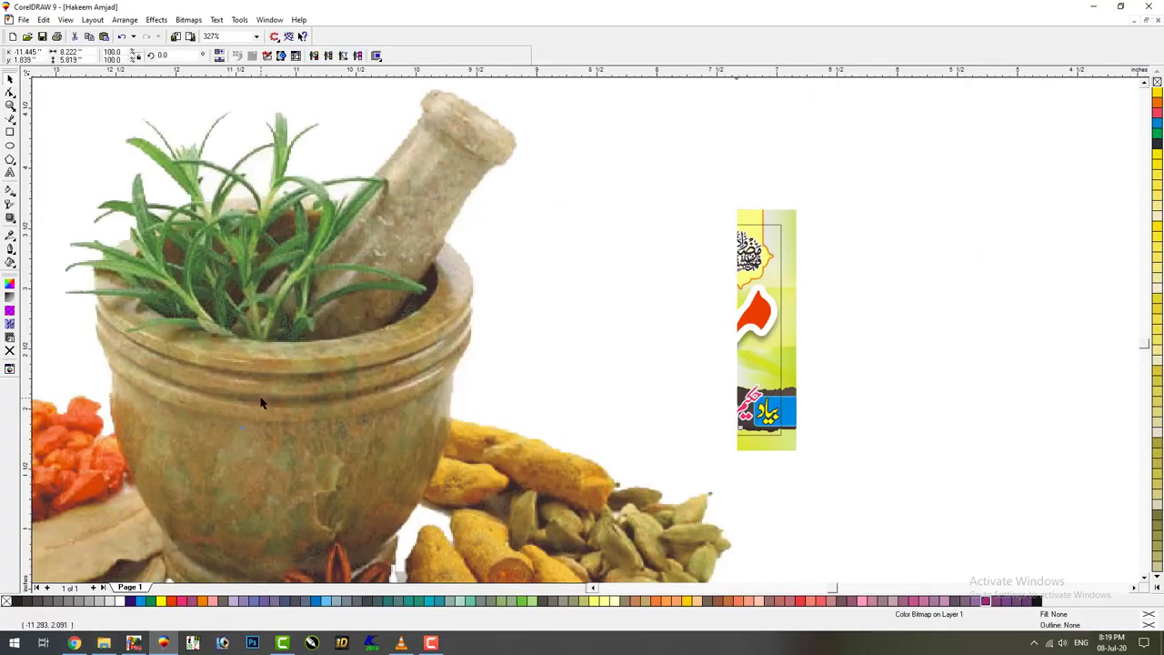
key(ctrl+z)
click(164, 643)
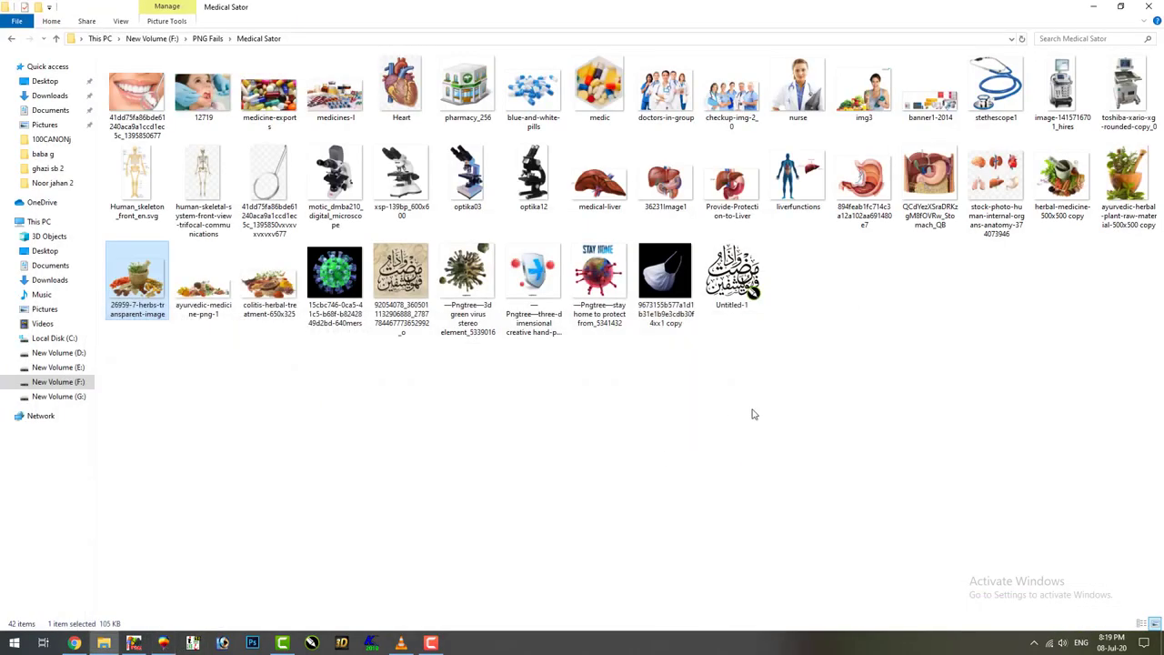
drag(1128, 182, 241, 396)
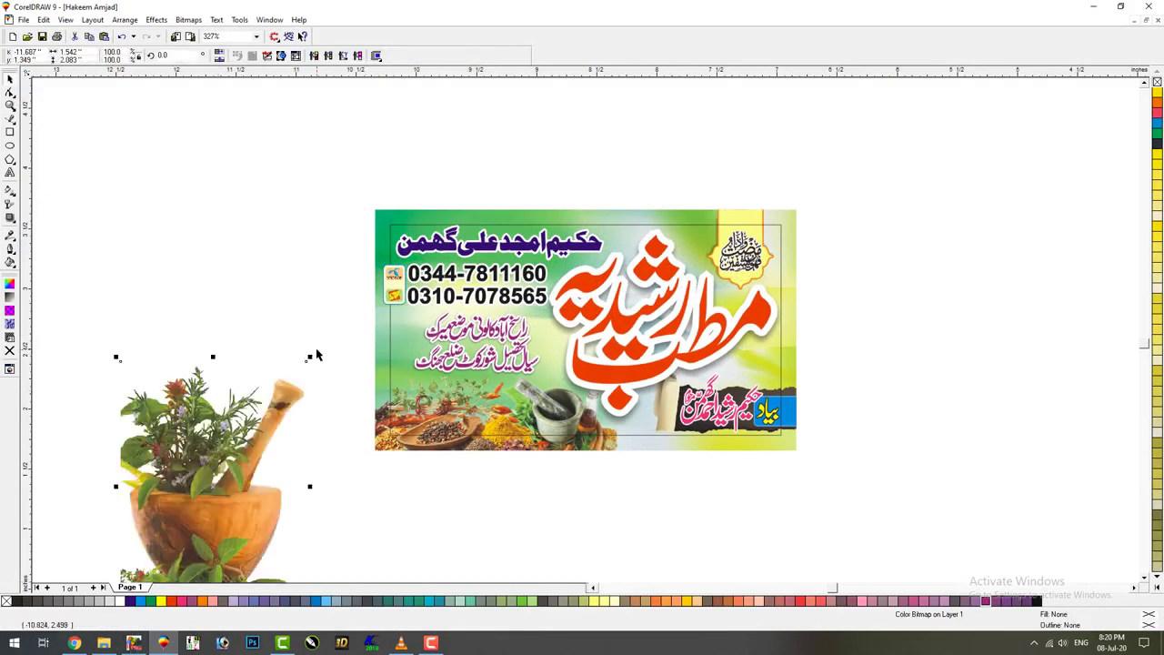
Resize the herb image beside the banner and fade its bottom with interactive transparency
drag(312, 352, 363, 341)
key(F2)
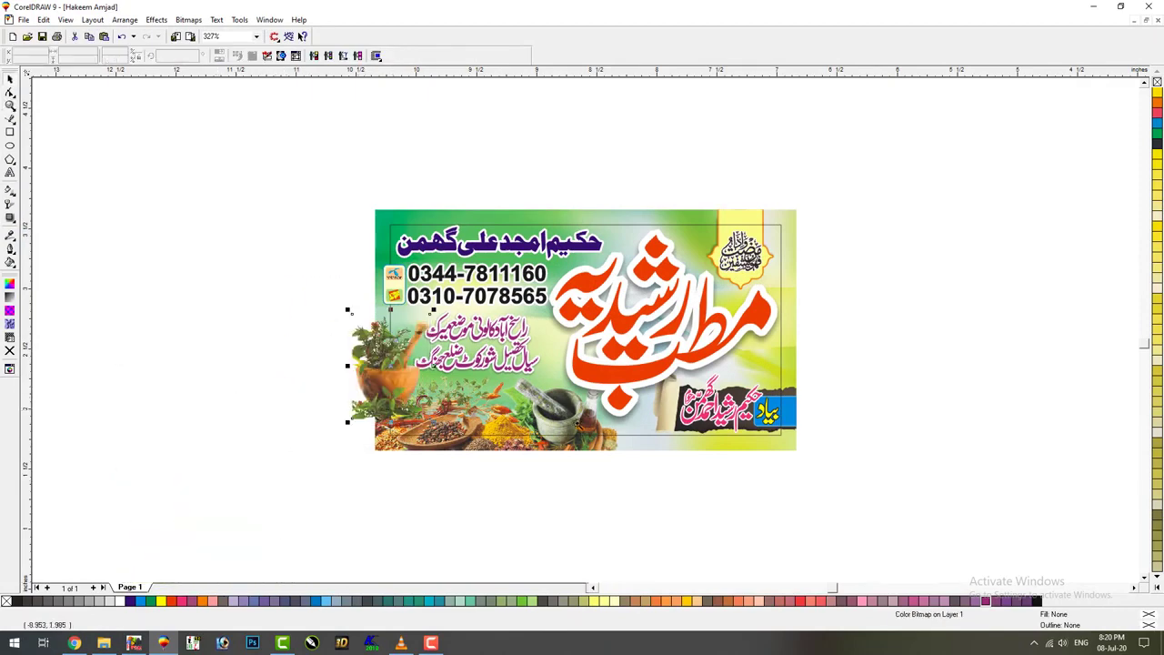
drag(288, 279, 606, 432)
drag(525, 541, 492, 443)
drag(419, 384, 409, 346)
click(10, 204)
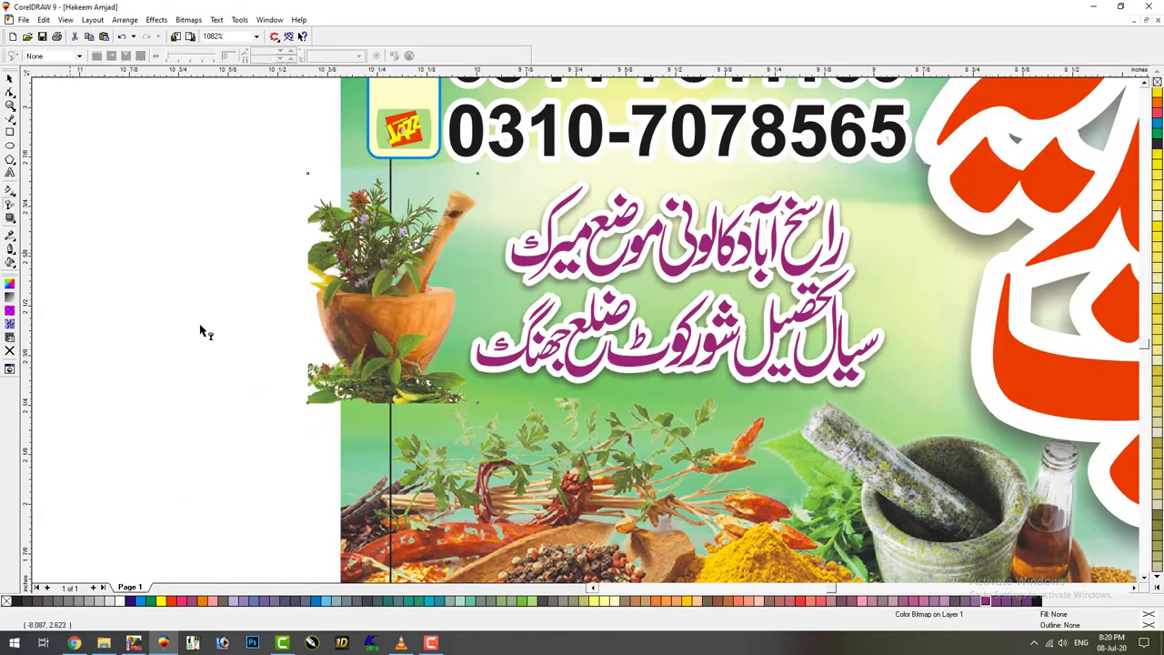
drag(371, 386, 373, 404)
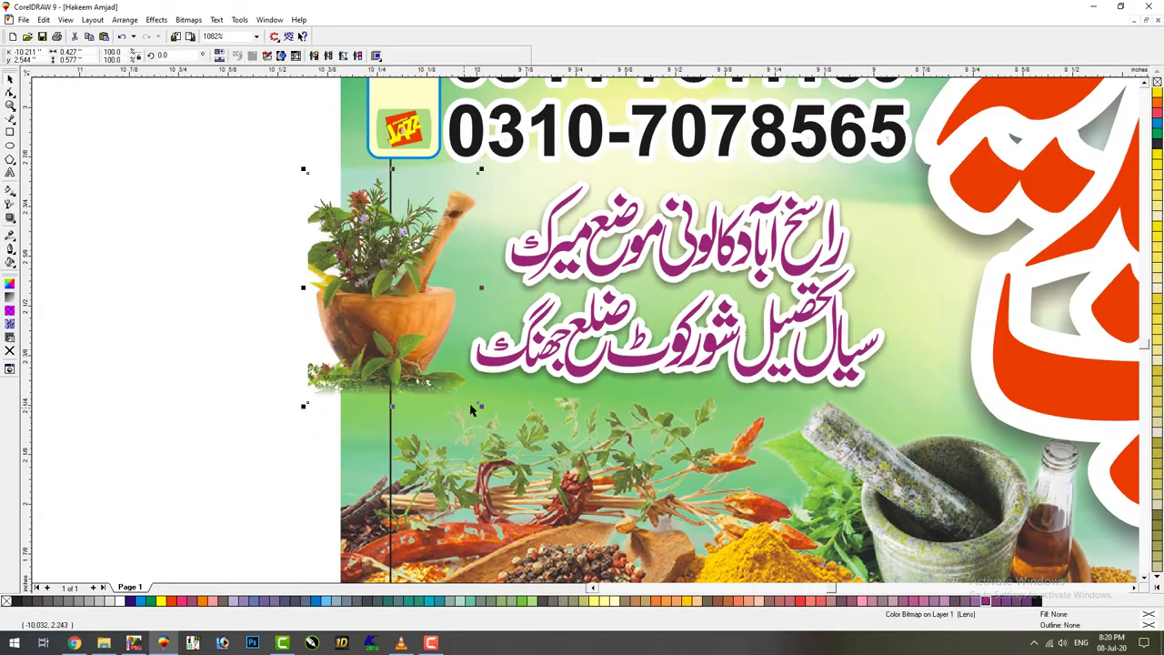
drag(482, 407, 483, 421)
drag(417, 438, 407, 430)
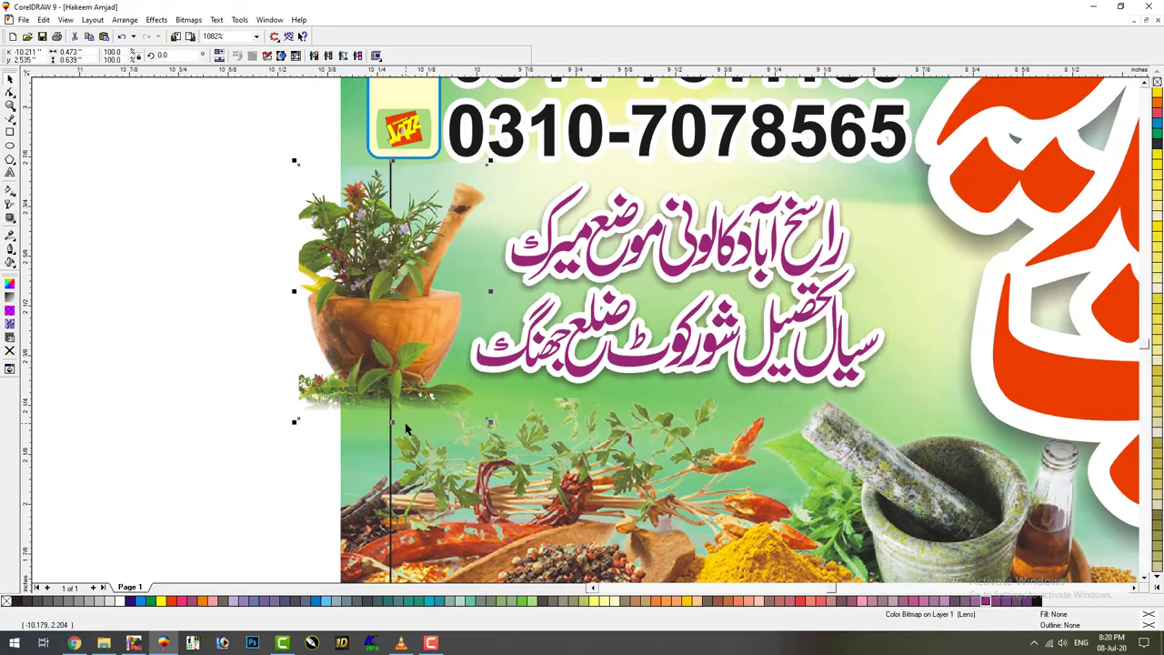
Clip the herb image inside the banner using PowerClip Place Inside Container
key(shift+F4)
key(alt+c)
key(w)
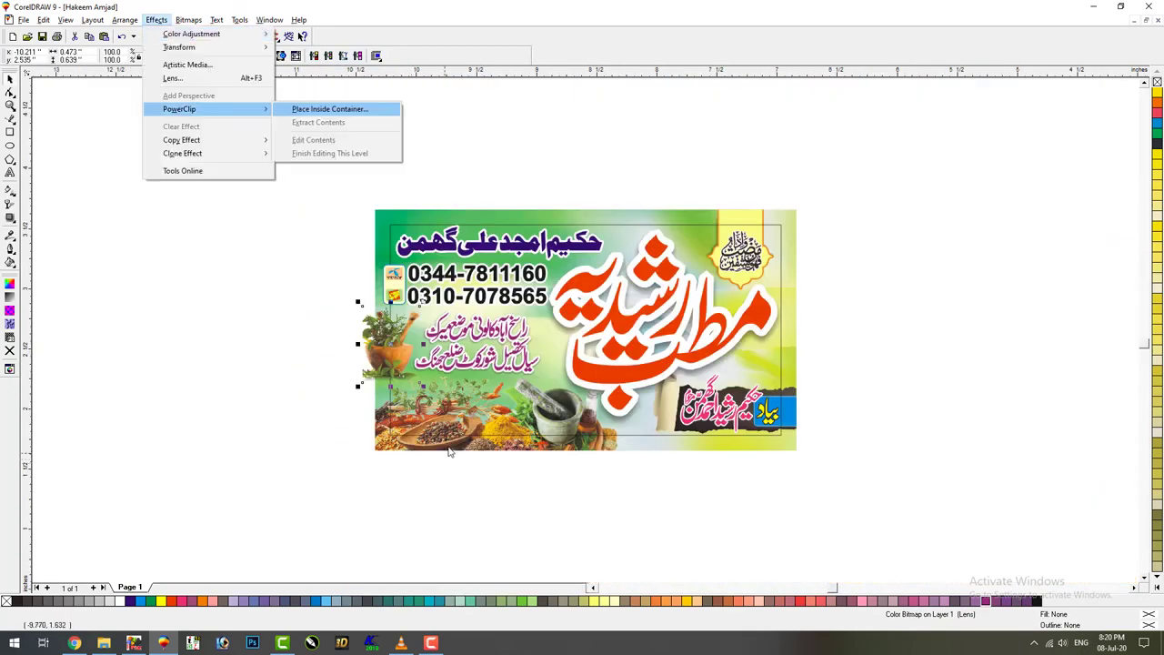
key(Return)
click(447, 447)
click(443, 493)
key(F9)
key(Escape)
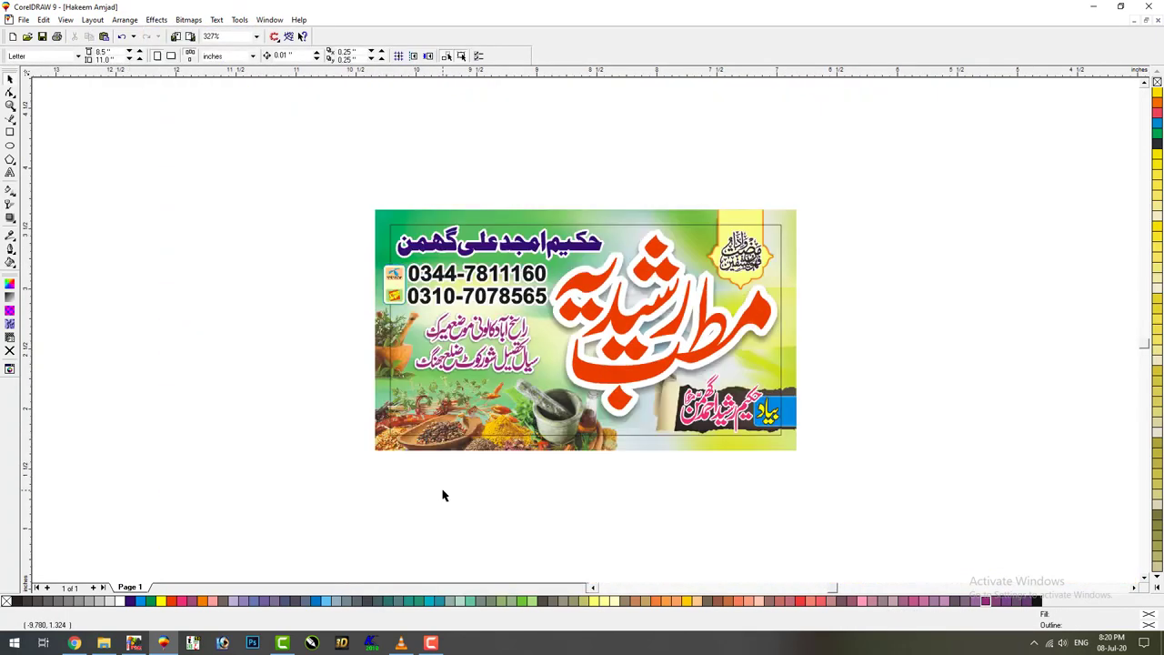
Open the banner's PowerClip contents for editing via Effects > PowerClip > Edit Contents
click(474, 443)
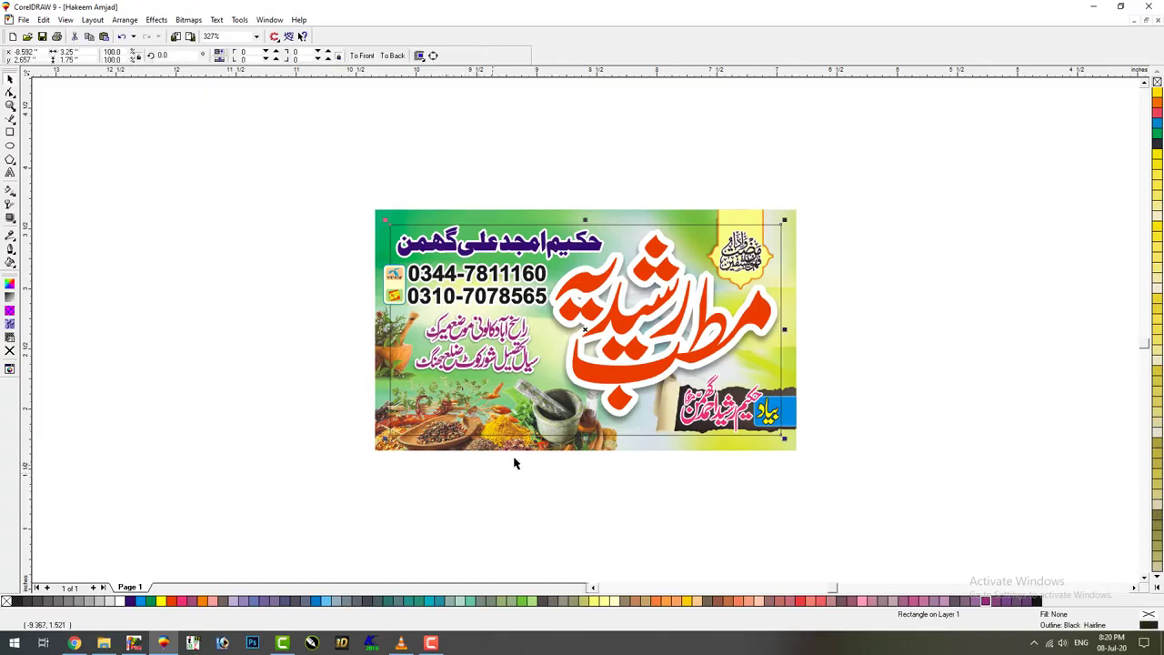
click(600, 377)
click(535, 447)
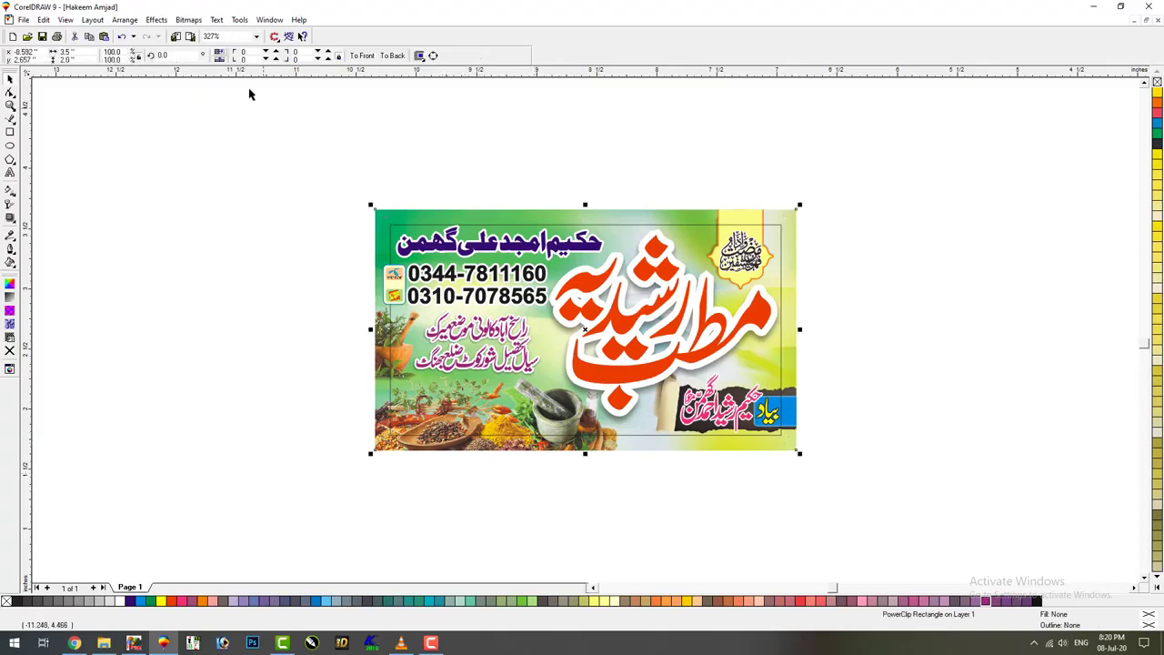
click(156, 19)
mouse_move(180, 108)
click(318, 141)
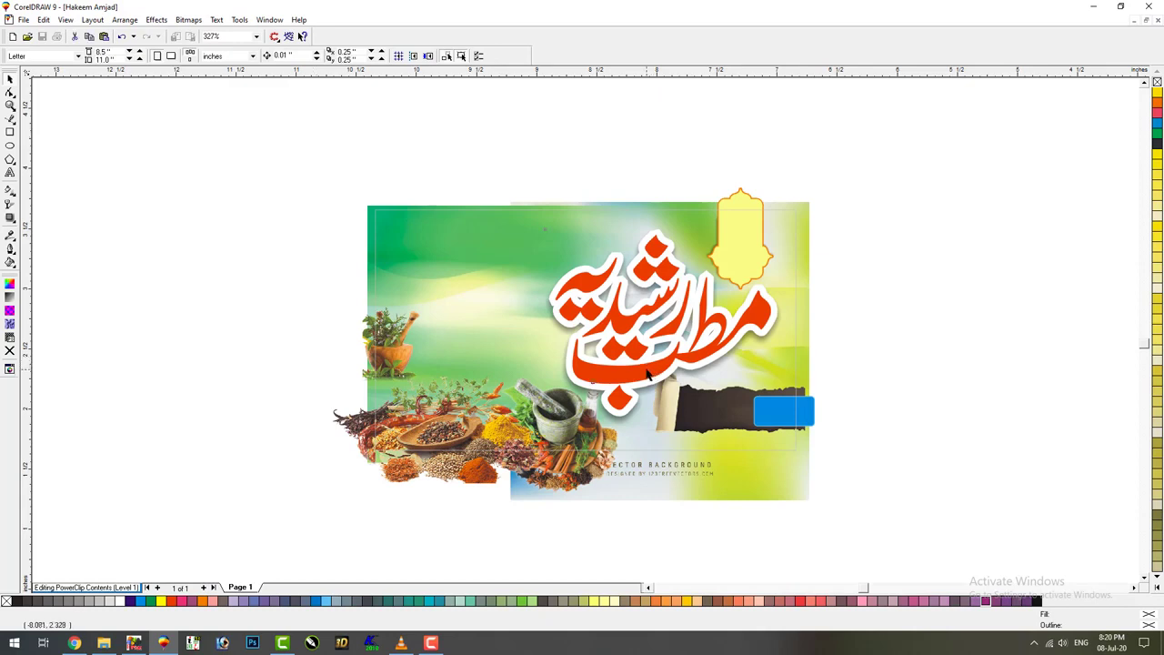
Set the title's fountain fill From and To colours to a dark red
key(F11)
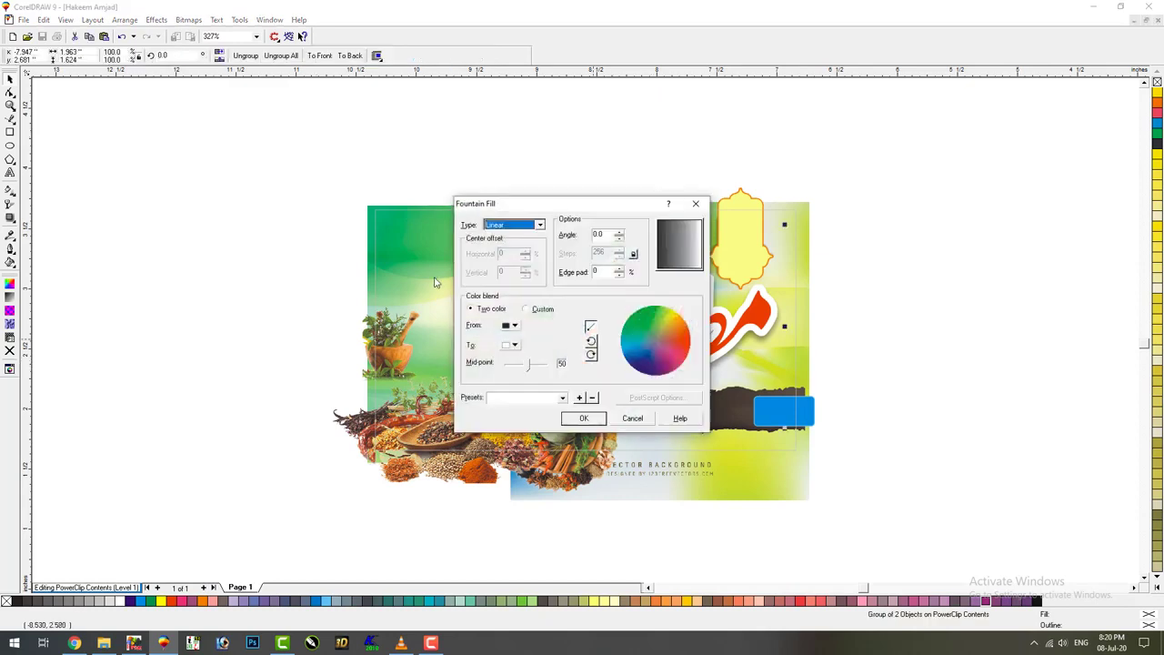
click(510, 326)
click(537, 361)
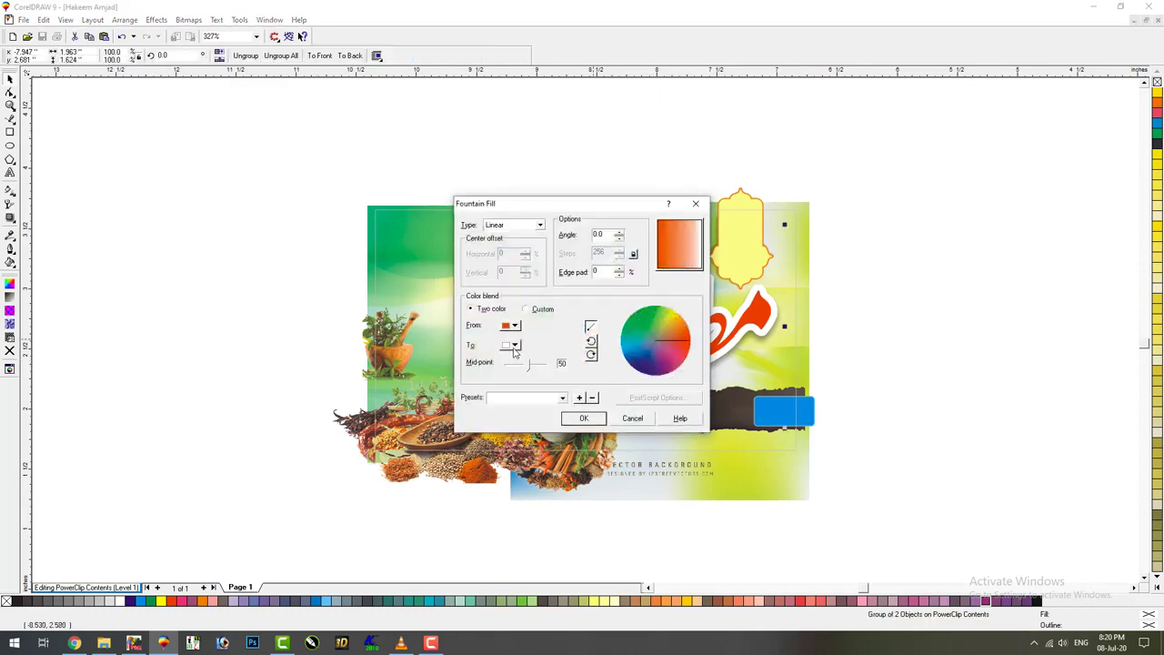
click(510, 345)
click(535, 360)
click(510, 325)
click(534, 428)
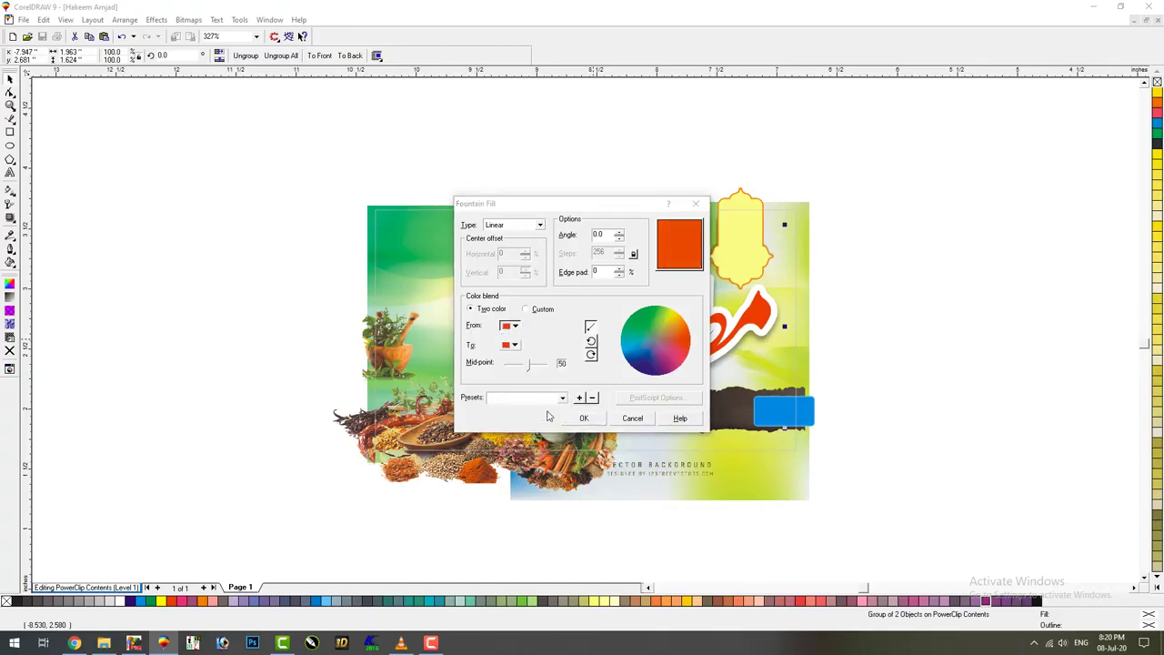
click(380, 244)
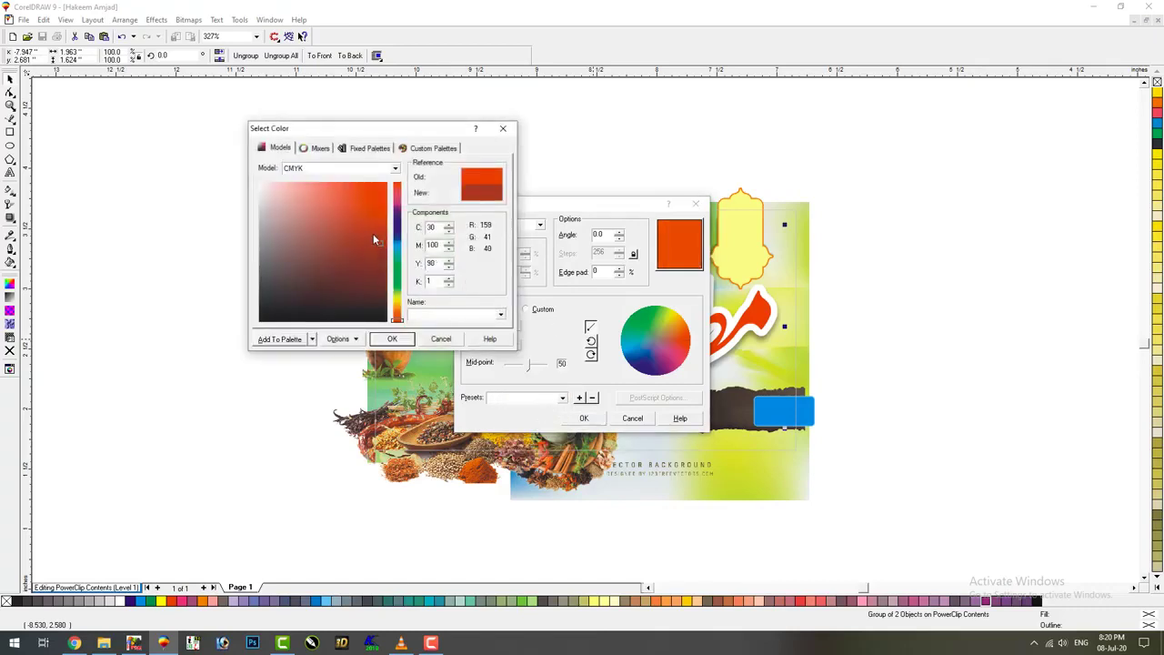
click(393, 339)
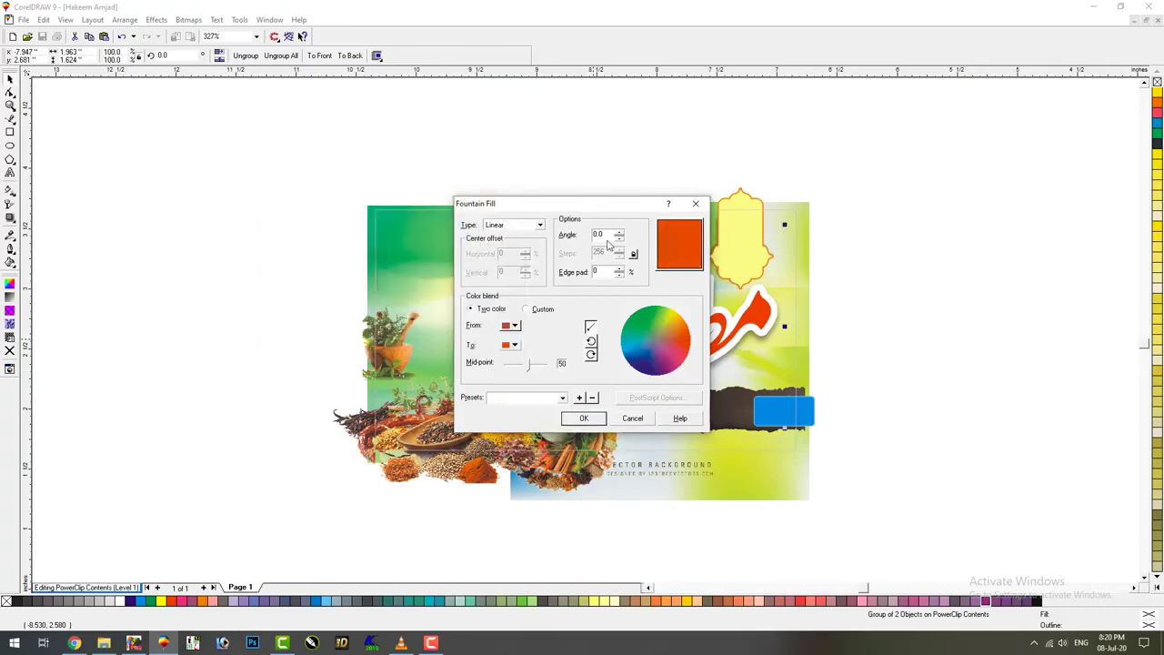
Set the gradient angle to 90, apply the fill, and finish PowerClip editing
drag(609, 237, 573, 235)
text(90)
key(Return)
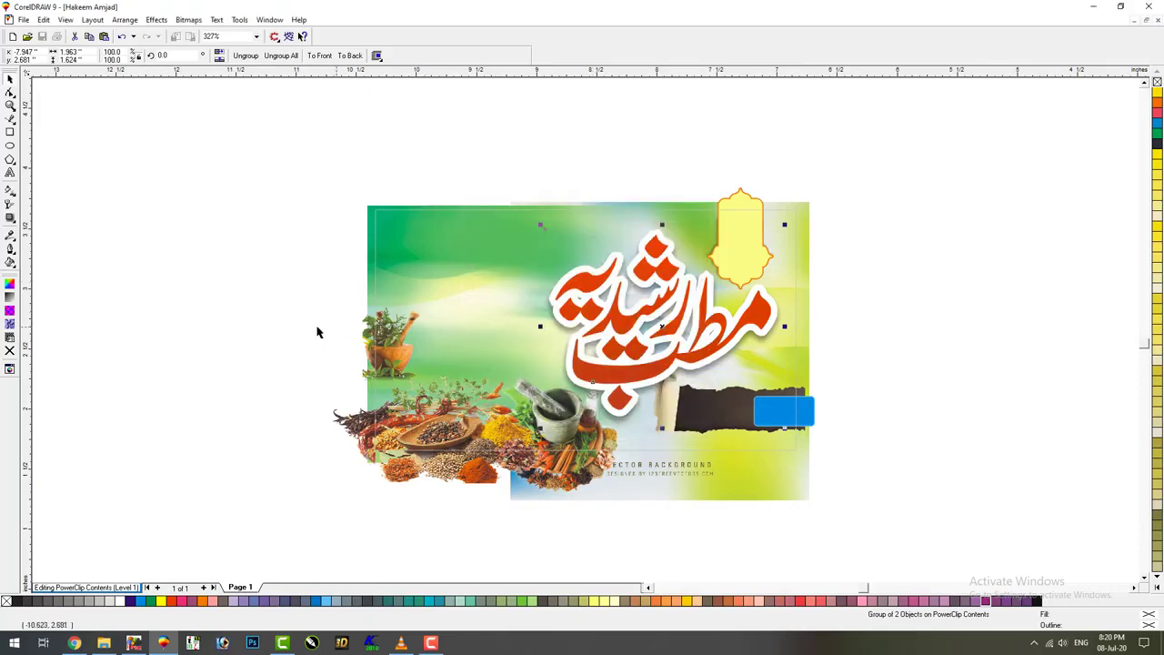
key(alt+c)
key(Return)
click(261, 317)
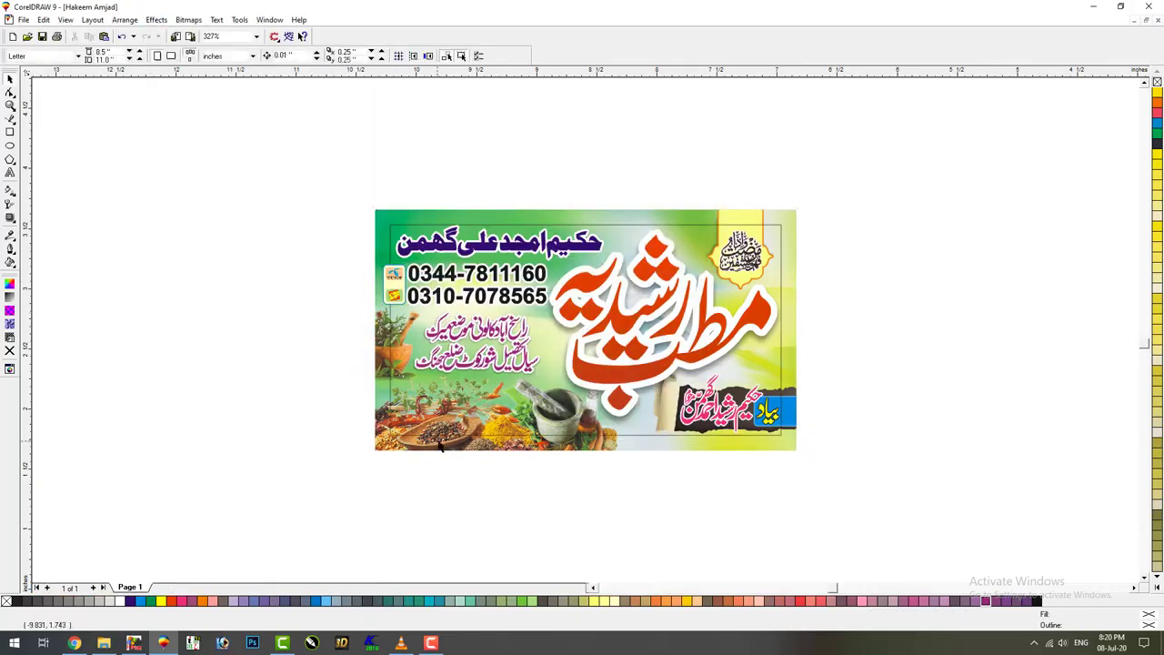
Select and deselect the whole banner to check it, then switch to File Explorer
click(403, 452)
click(325, 482)
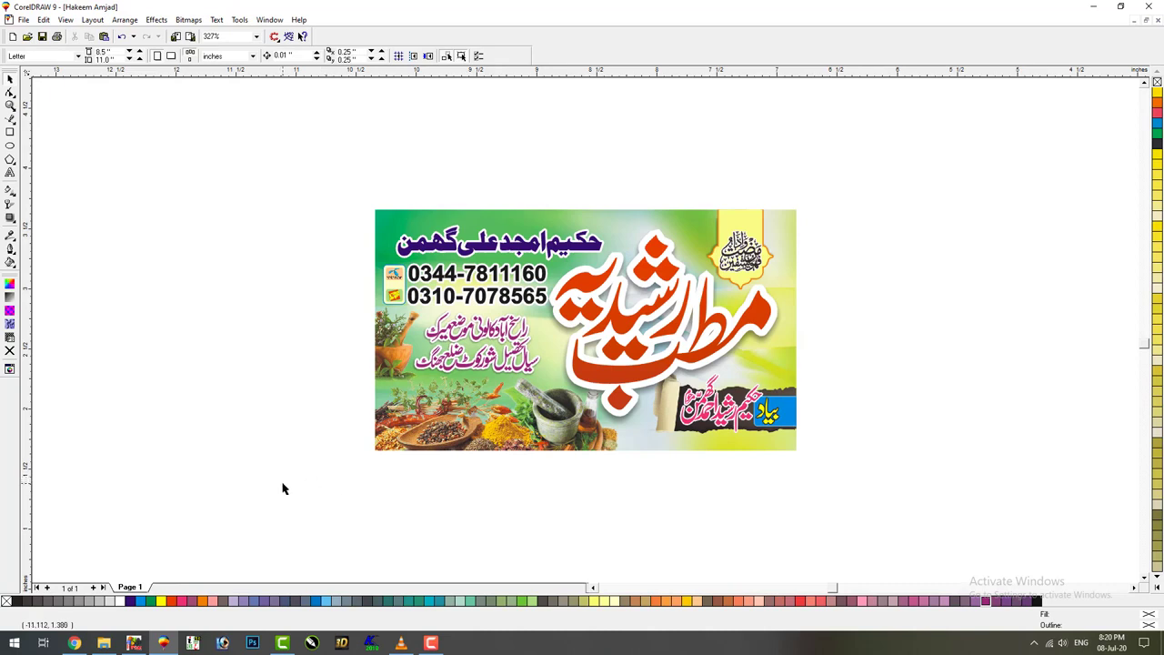
drag(319, 497, 872, 165)
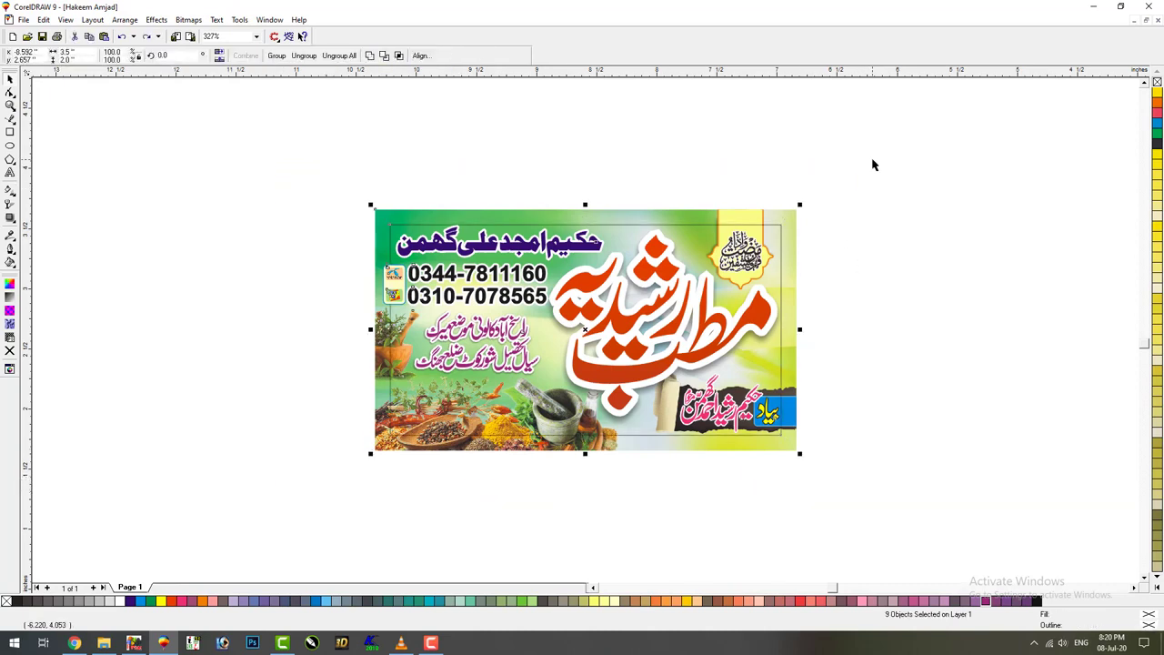
key(Tab)
key(Tab)
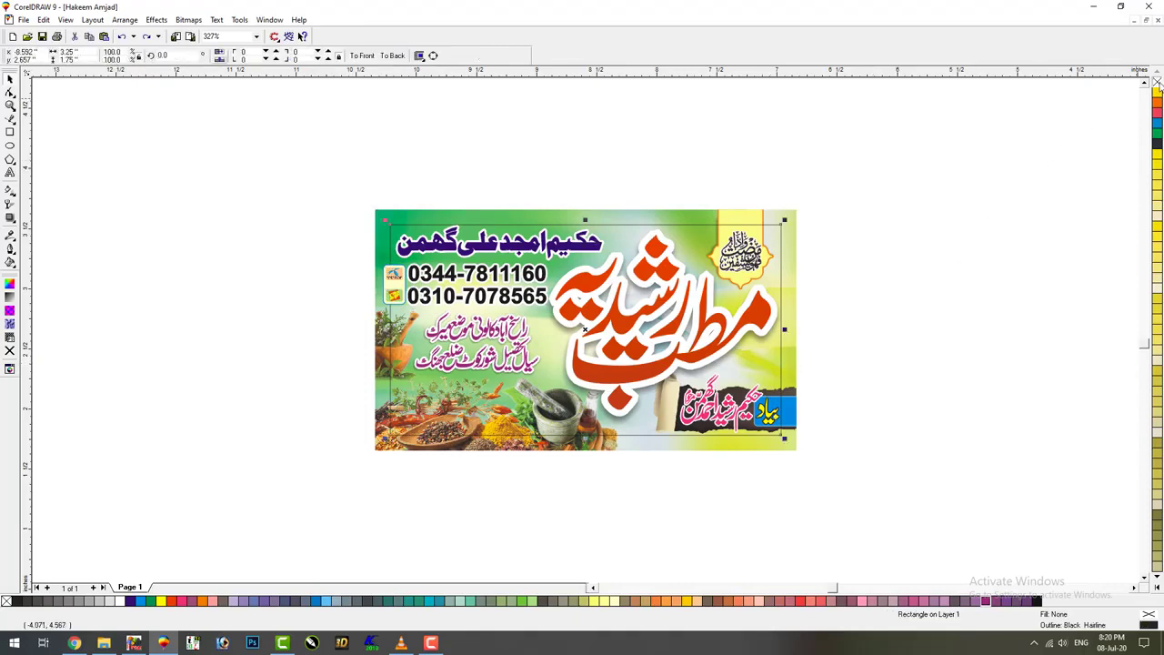
drag(919, 147, 256, 507)
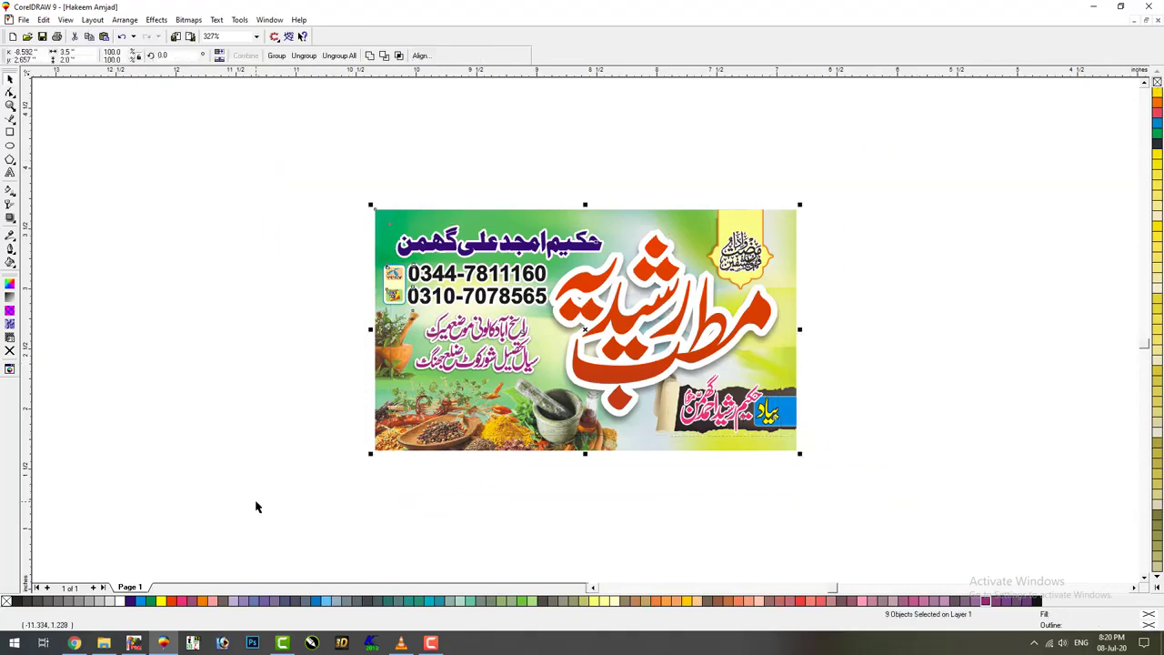
click(252, 500)
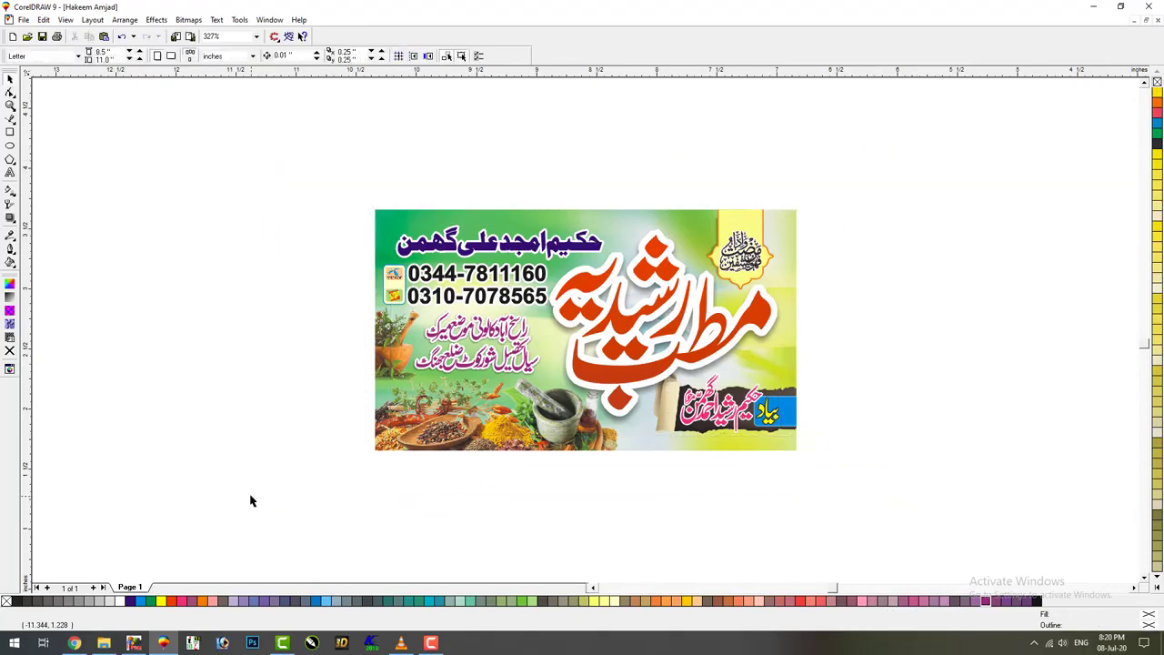
click(103, 643)
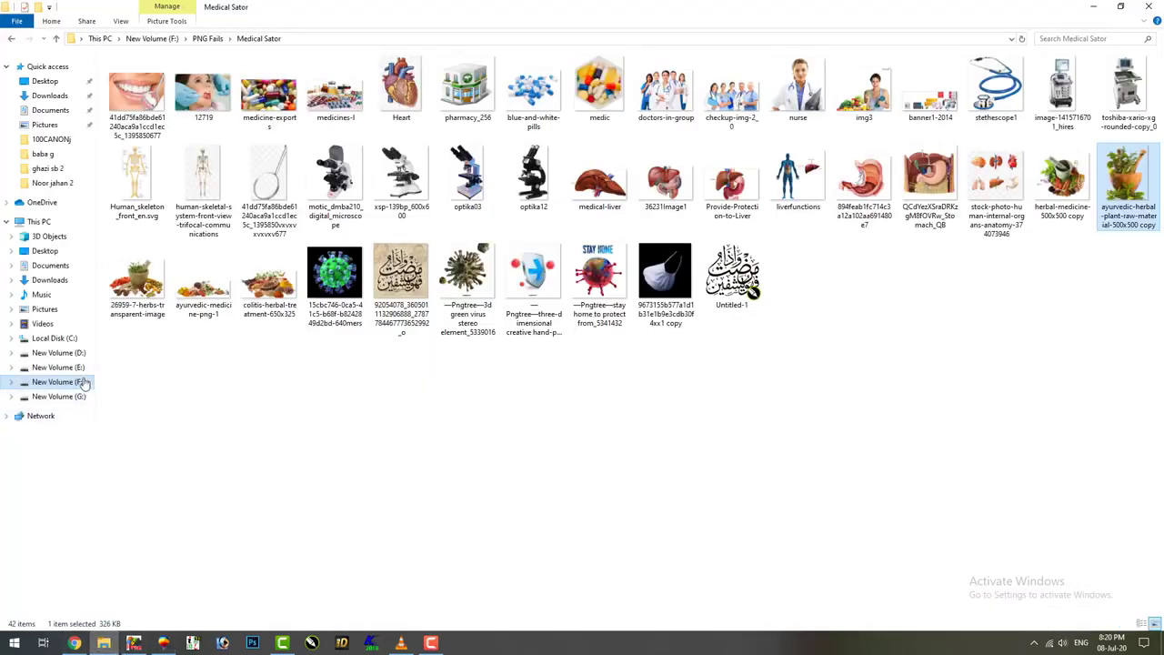
Import the Card text file from F: > Kitabat > New Kitabat beside the banner
click(80, 382)
double_click(136, 153)
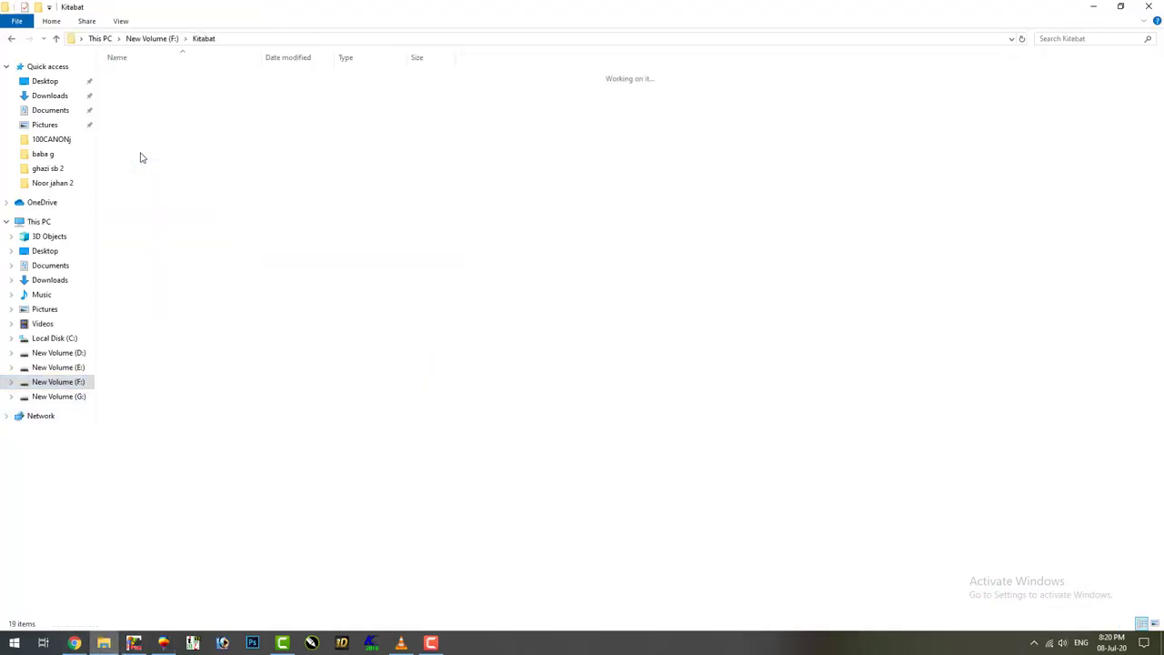
click(144, 216)
double_click(143, 215)
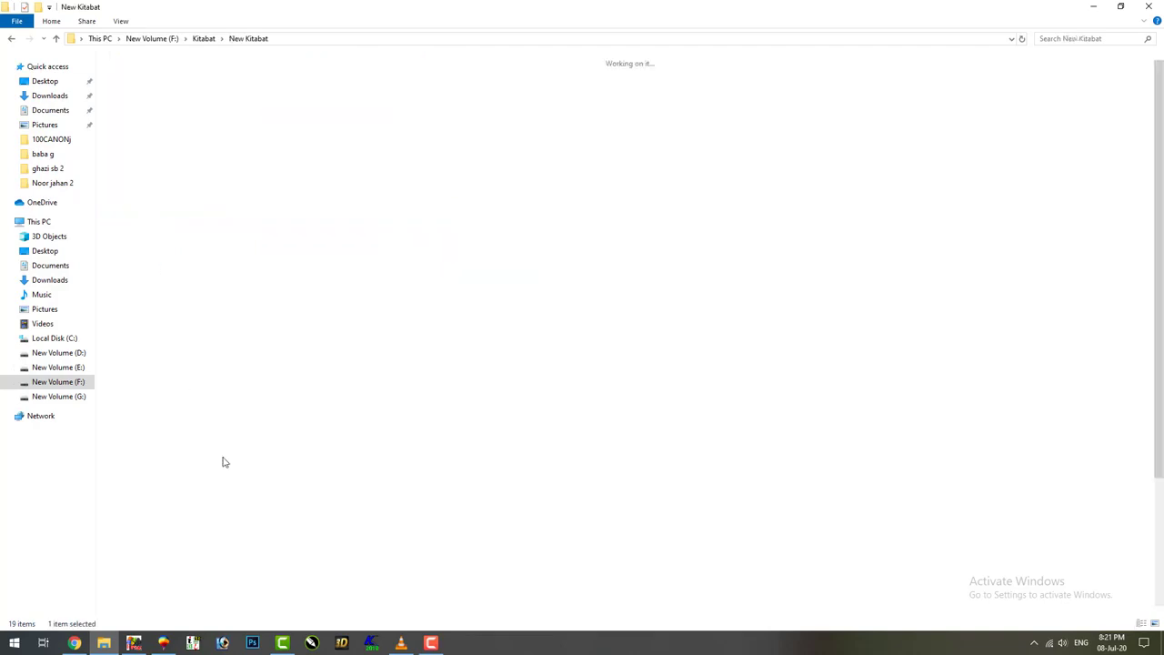
drag(144, 568, 187, 346)
click(300, 133)
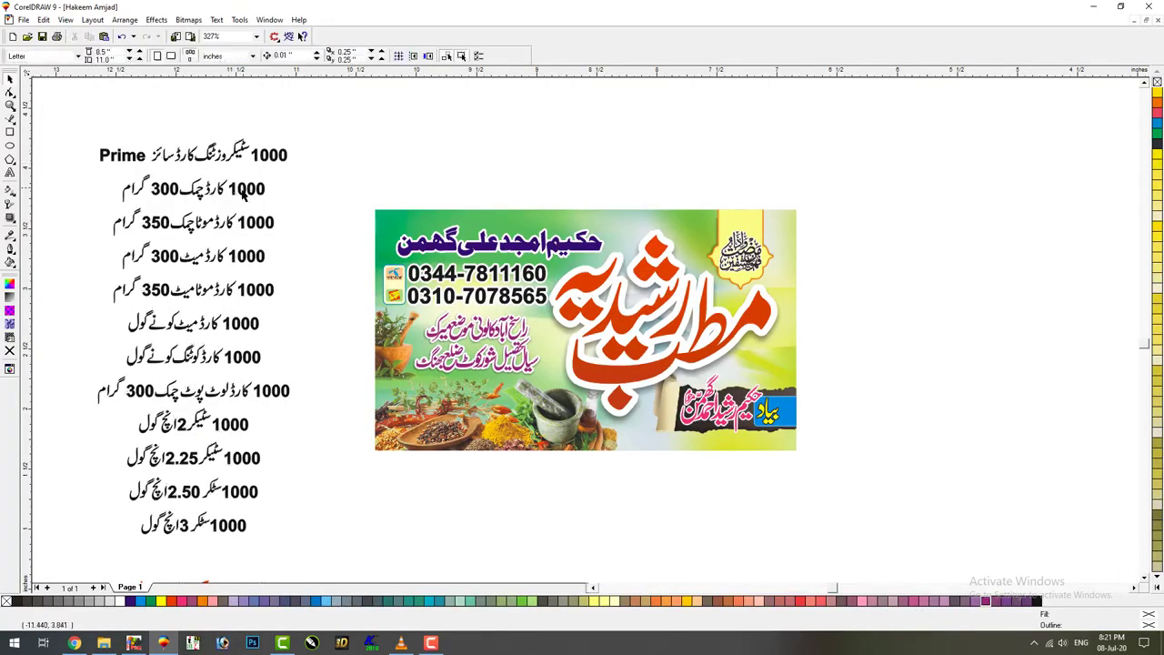
Delete the unwanted rate lines above the banner
drag(250, 188, 528, 157)
key(F3)
drag(284, 175, 665, 222)
key(Delete)
Enlarge the red shop name and phone number group along with the 1000-card line
click(608, 252)
click(617, 233)
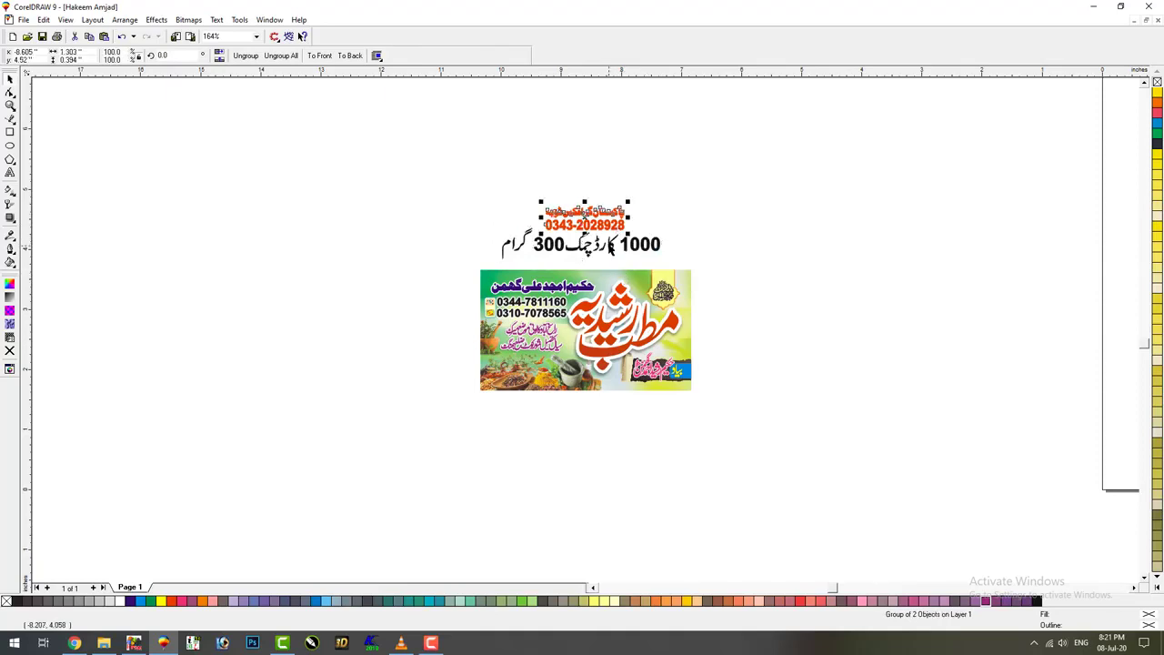
drag(627, 202, 641, 212)
shift+click(624, 262)
drag(728, 302, 746, 264)
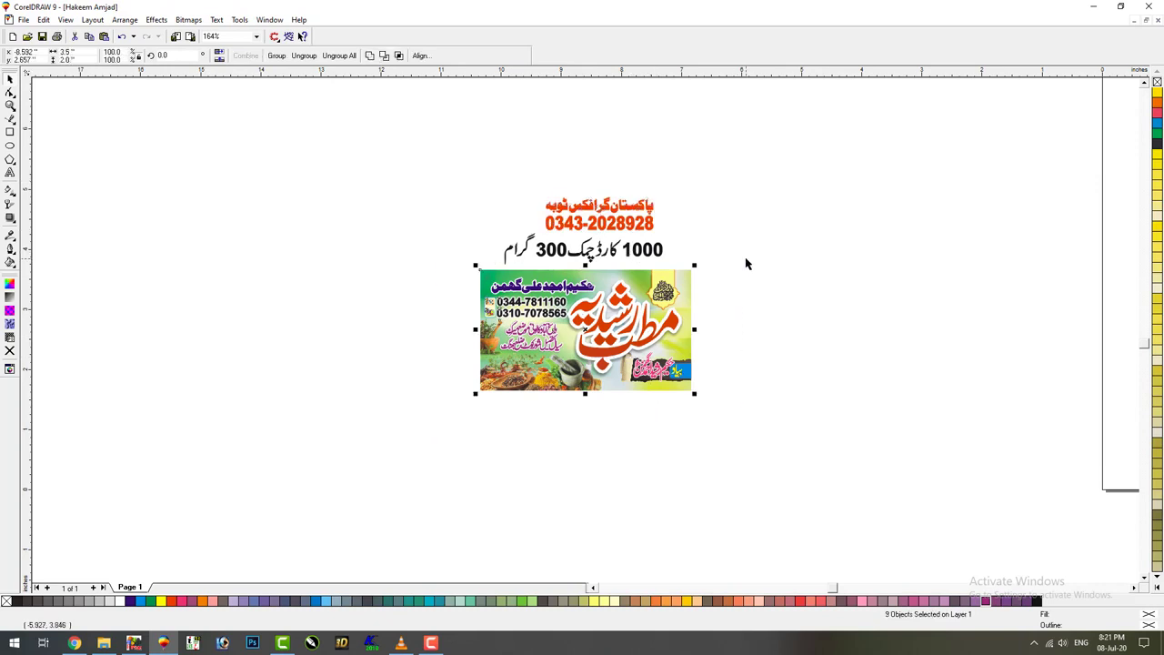
Centre-align the heading texts above the banner and save the document
drag(350, 157, 775, 469)
key(c)
click(585, 451)
key(F4)
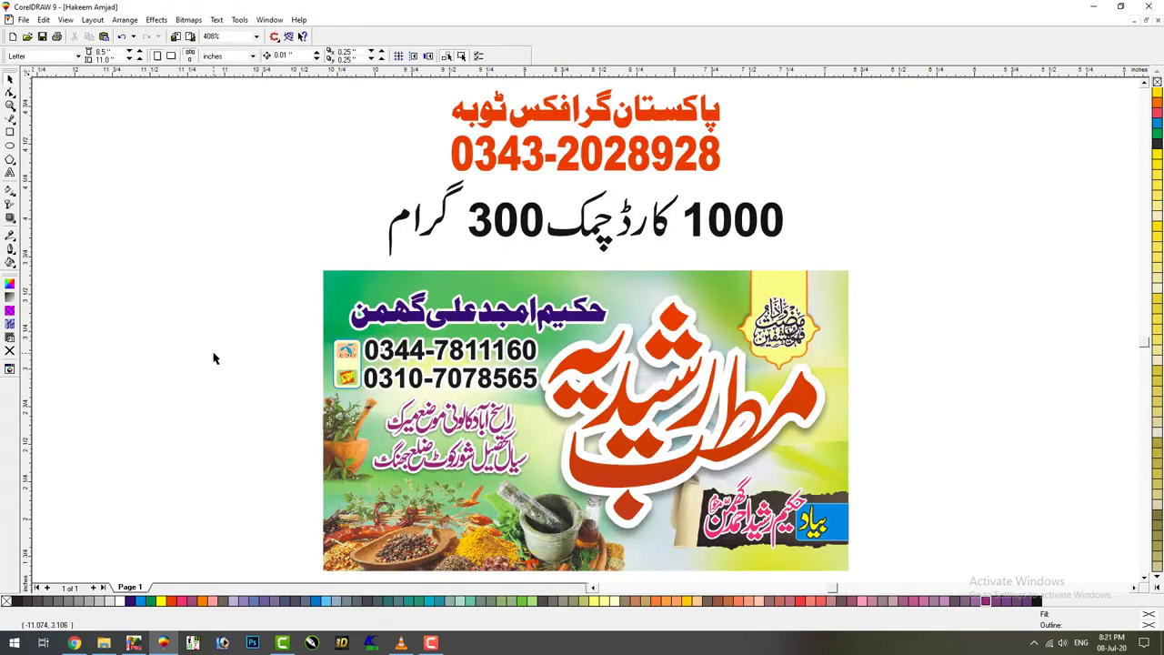
key(ctrl+s)
Select the whole banner image group
key(F3)
click(471, 414)
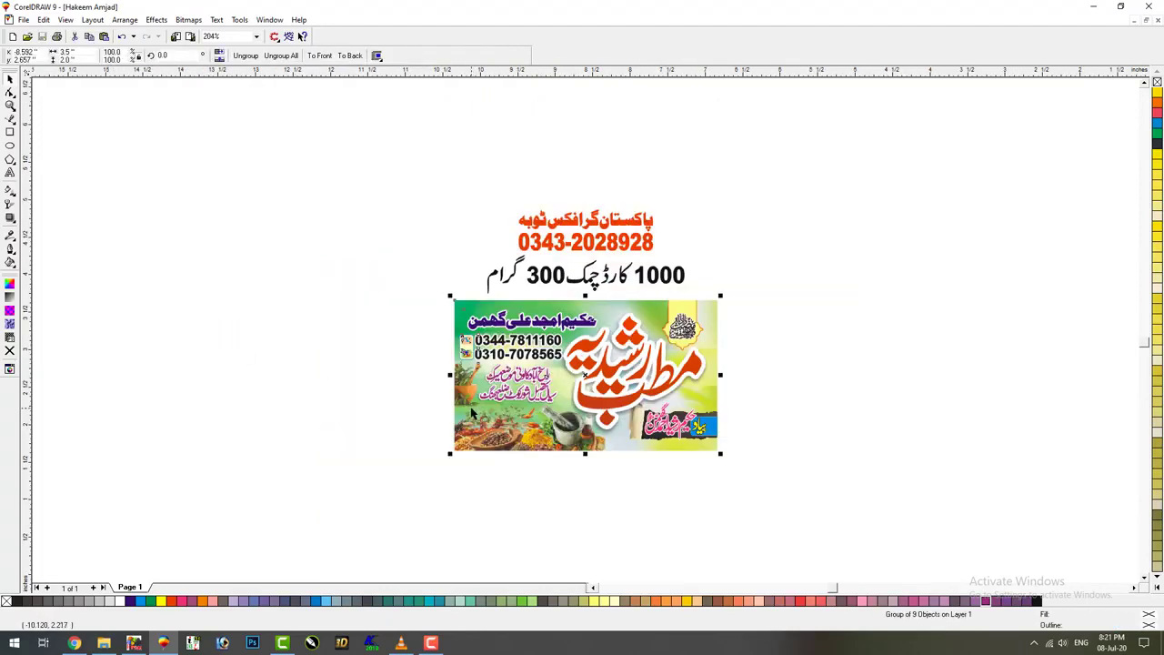
click(367, 452)
drag(383, 500, 780, 260)
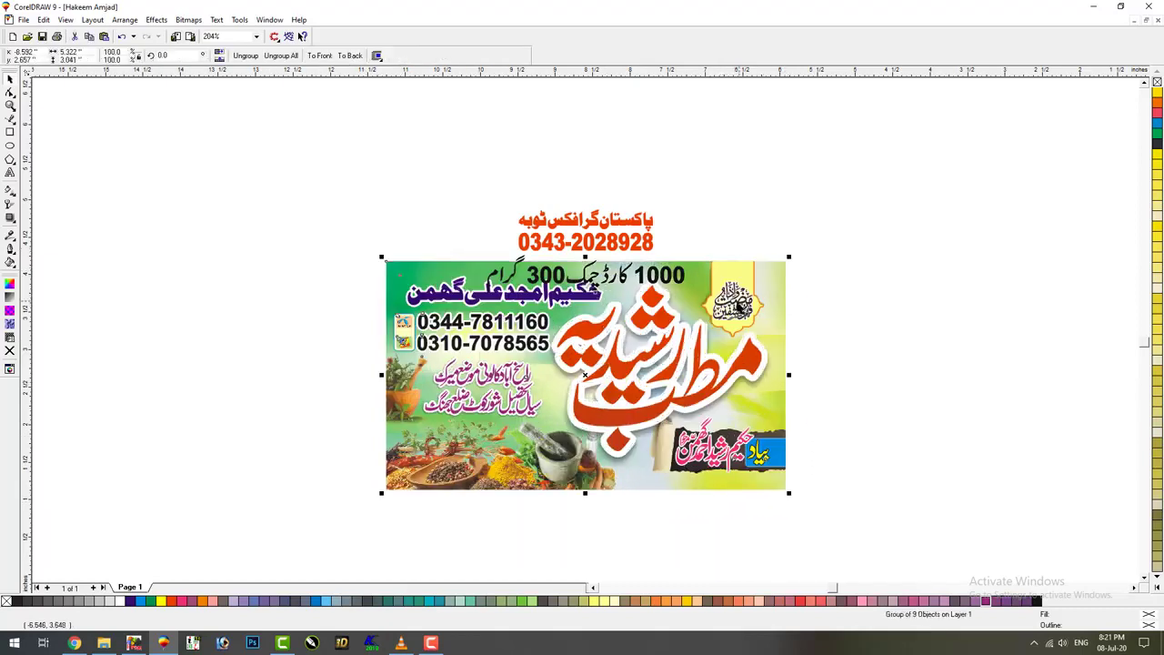
Export only the selected banner as a JPEG image
click(190, 37)
click(666, 399)
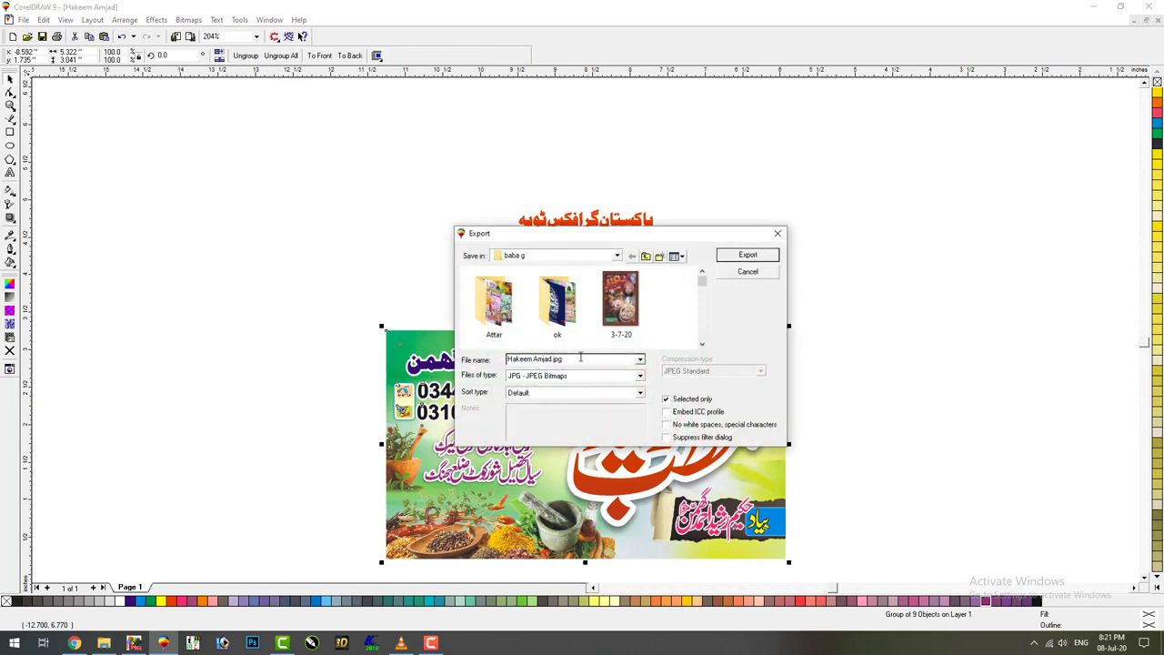
key(Return)
key(Return)
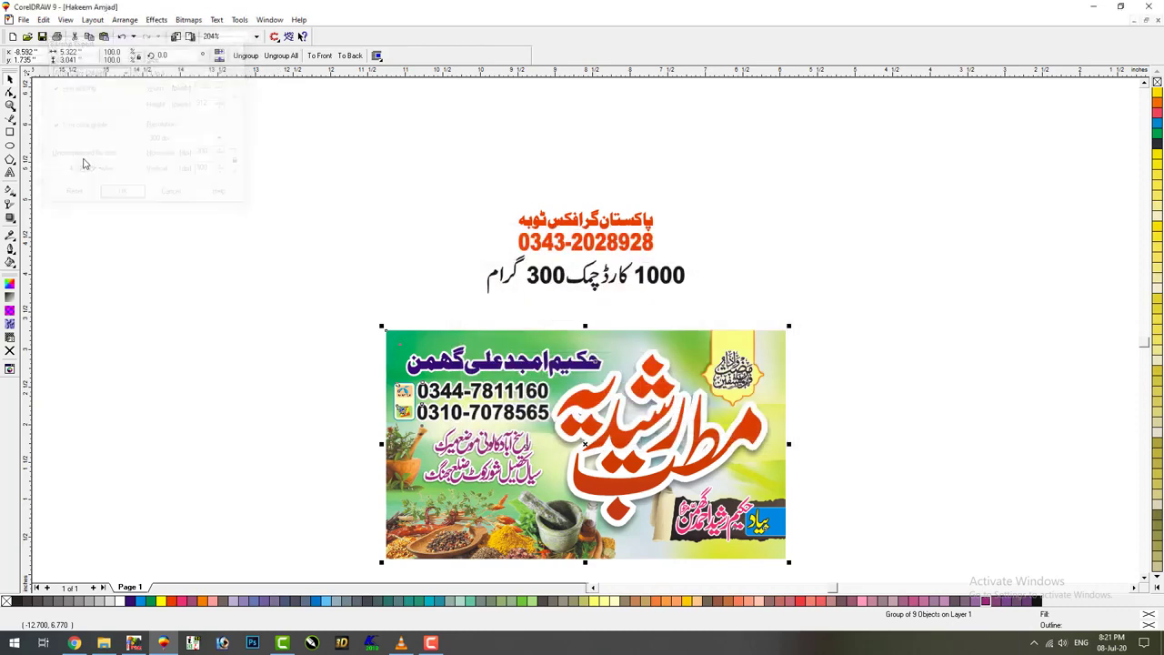
Undo the accidental move so the banner card sits back under the heading lines
key(ctrl+z)
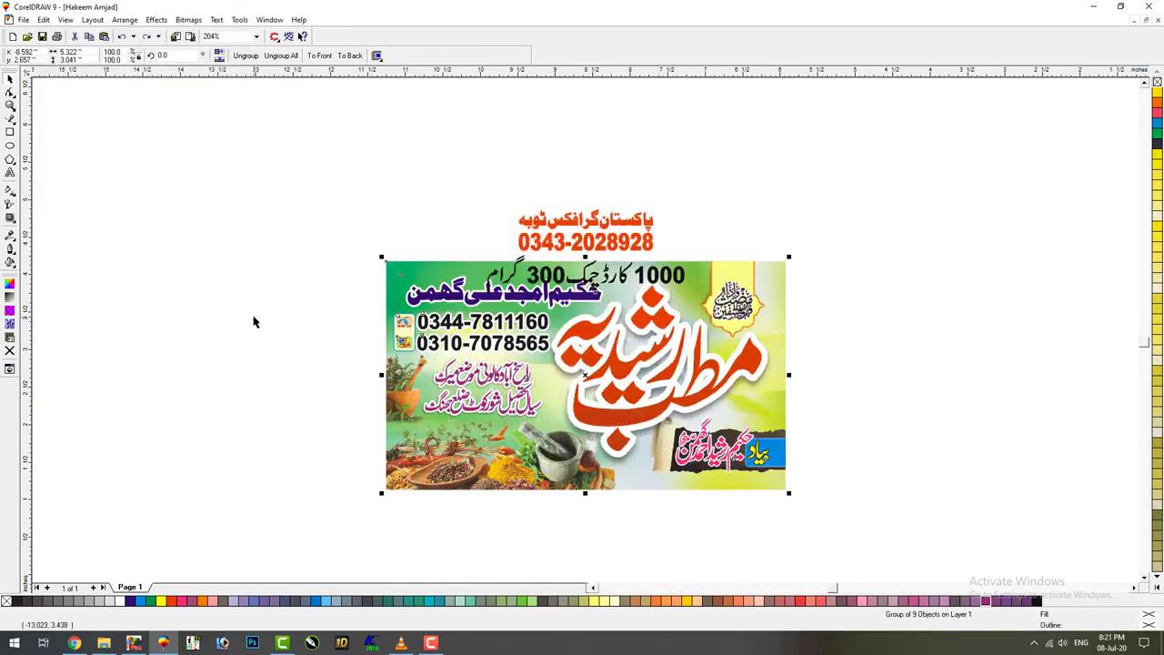
key(ctrl+z)
click(251, 314)
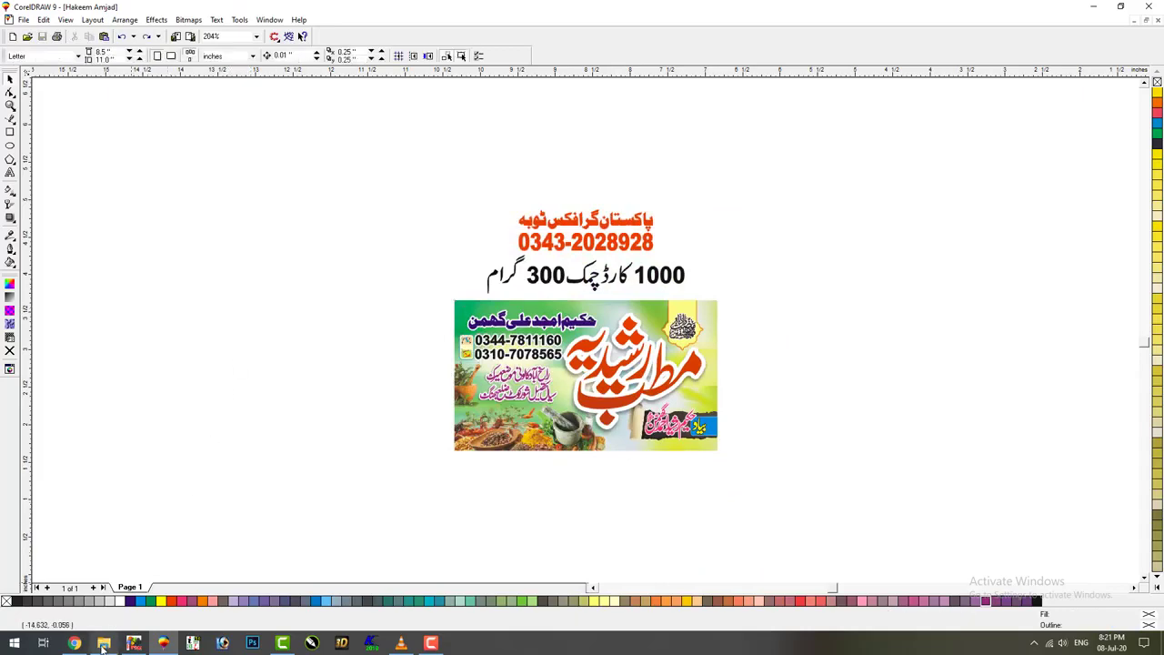
click(103, 643)
Browse to G: › Qadri › amag › baba g and preview the exported banner JPEG in Photos
click(58, 396)
double_click(505, 119)
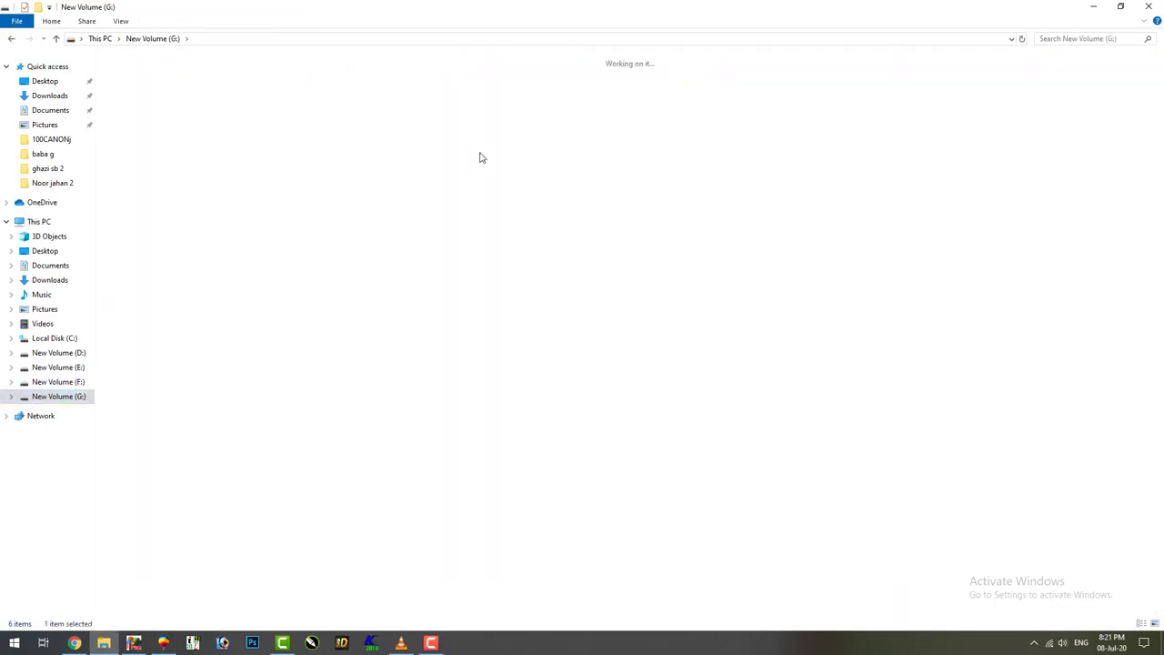
double_click(161, 124)
double_click(144, 91)
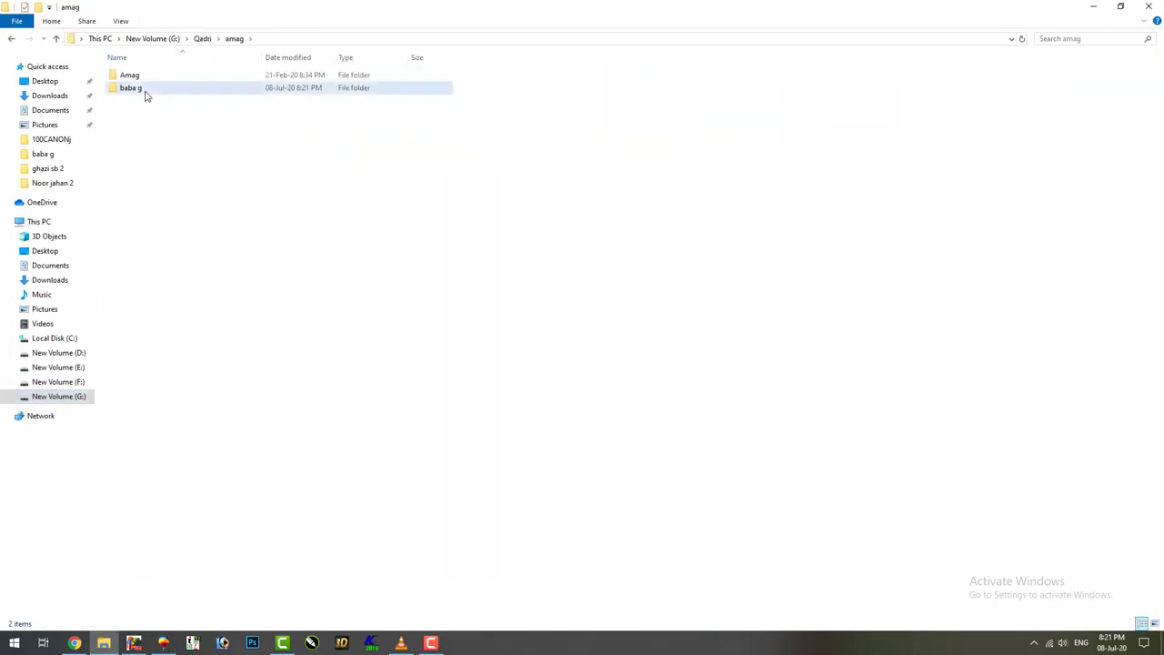
click(334, 200)
double_click(337, 205)
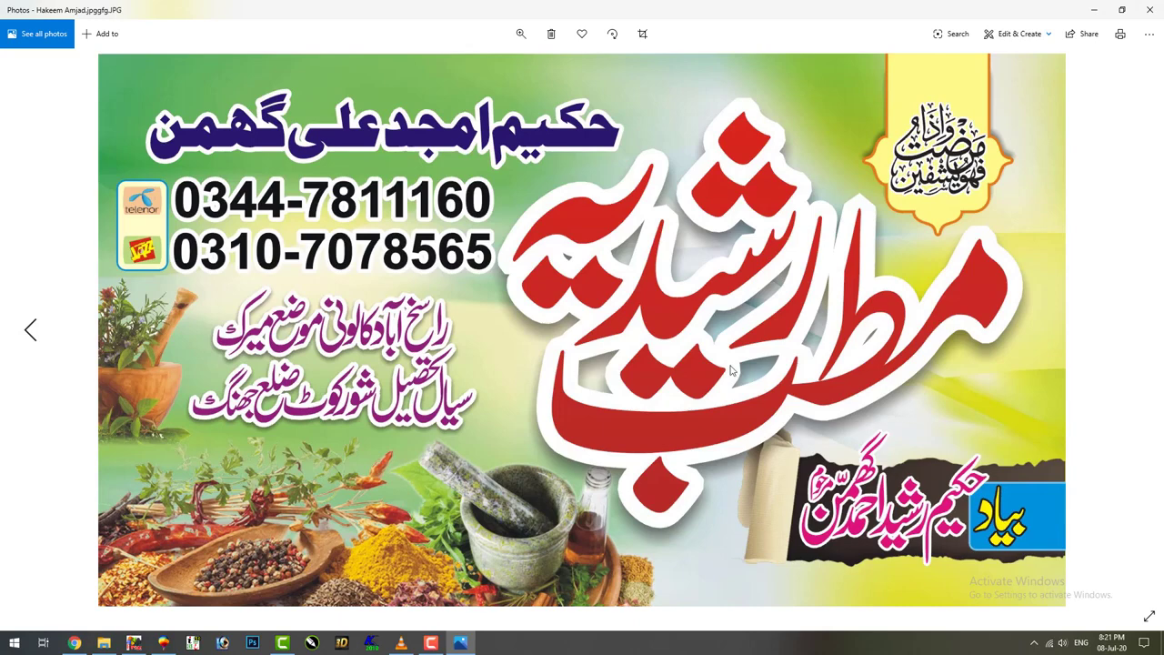
click(1149, 9)
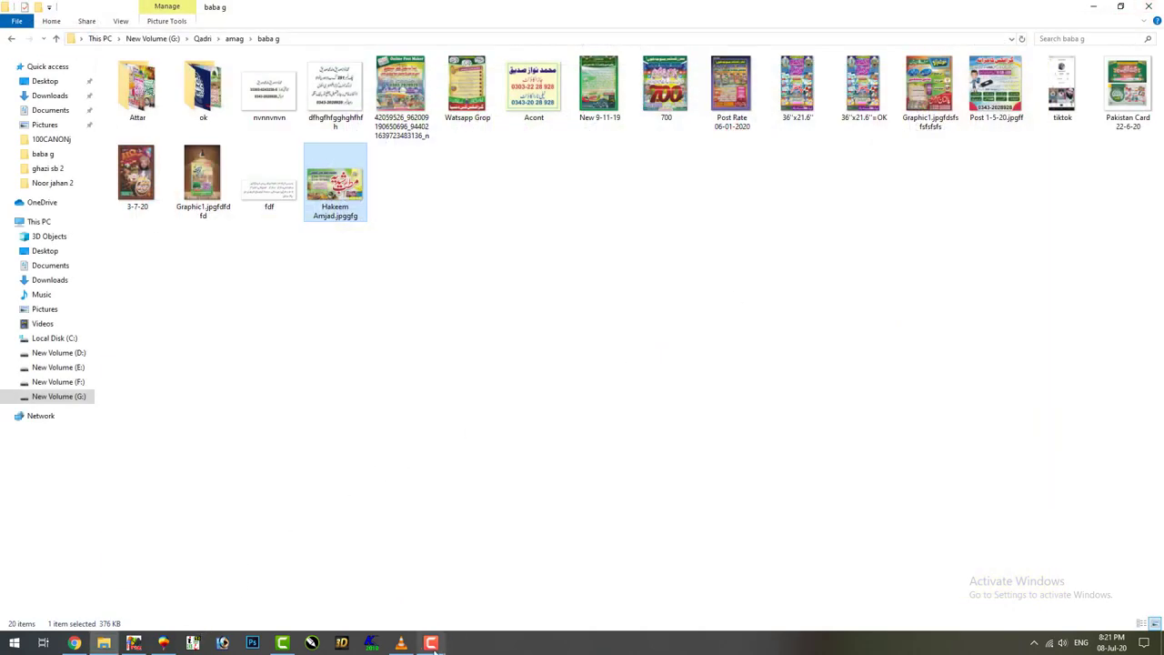